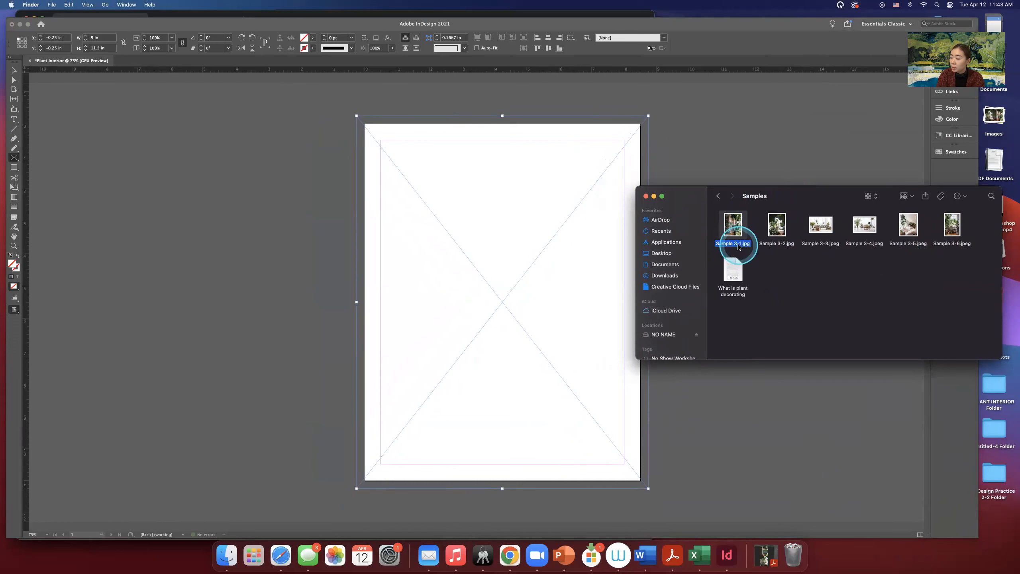
# - Place Sample 3-1.jpg into the frame on page 1 and fill the frame proportionally
pyautogui.moveTo(732, 230); pyautogui.dragTo(570, 244)
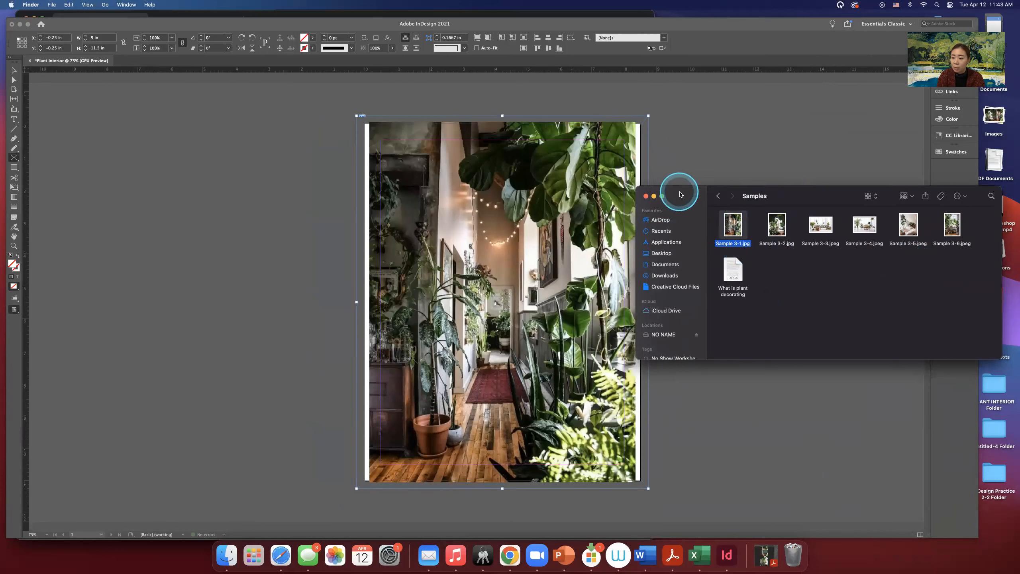
pyautogui.moveTo(673, 193); pyautogui.dragTo(702, 203)
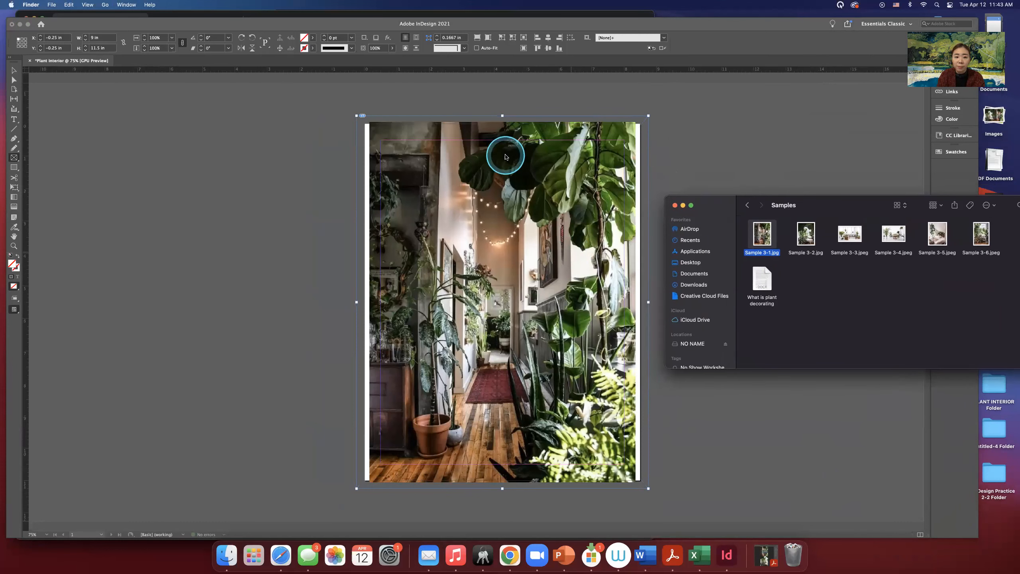
pyautogui.click(514, 163)
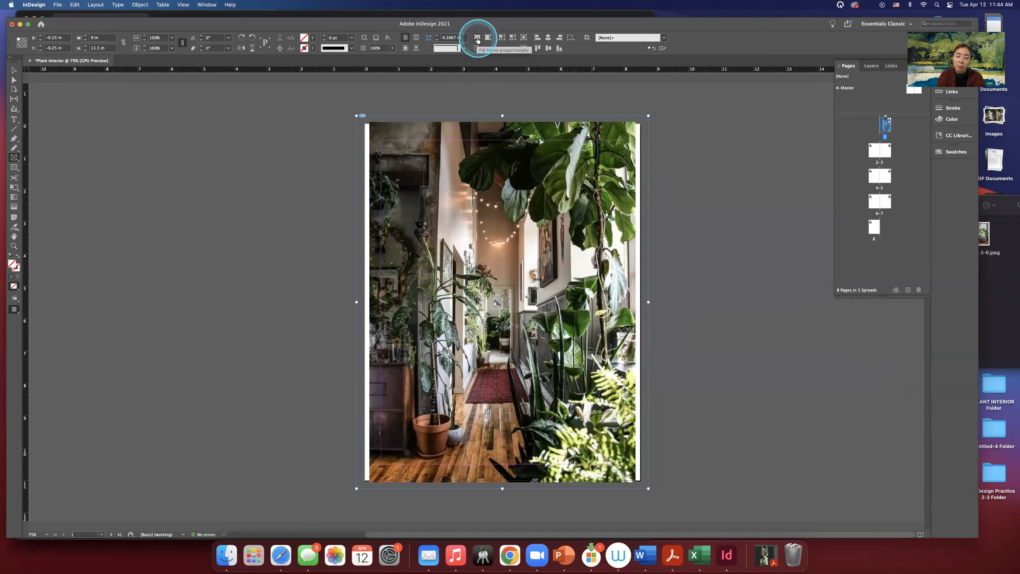
pyautogui.click(476, 39)
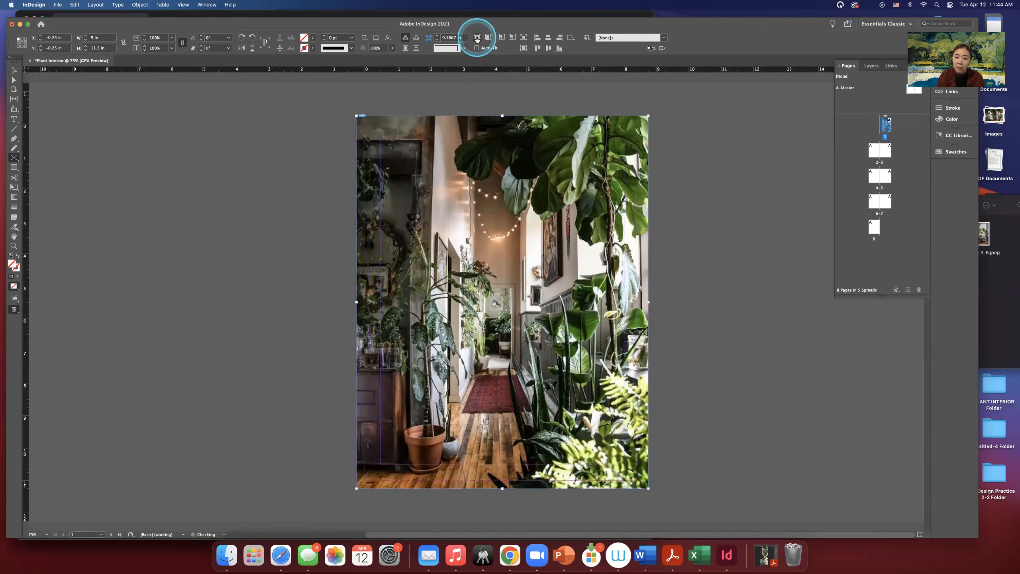
pyautogui.click(14, 71)
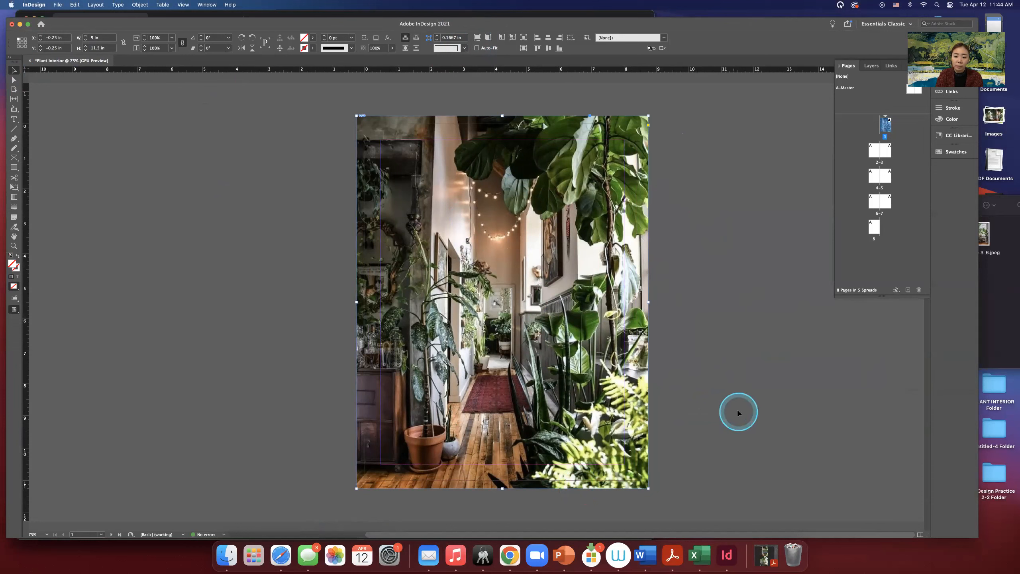
pyautogui.click(206, 278)
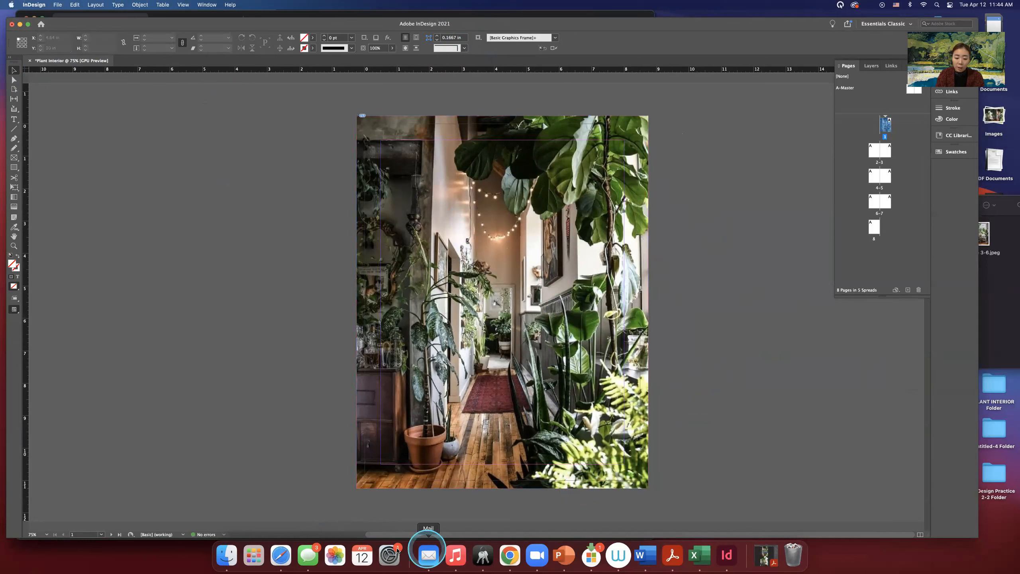
# - Switch to Acrobat to view the PLANT INTERIOR.pdf reference, then minimize its window
pyautogui.click(755, 558)
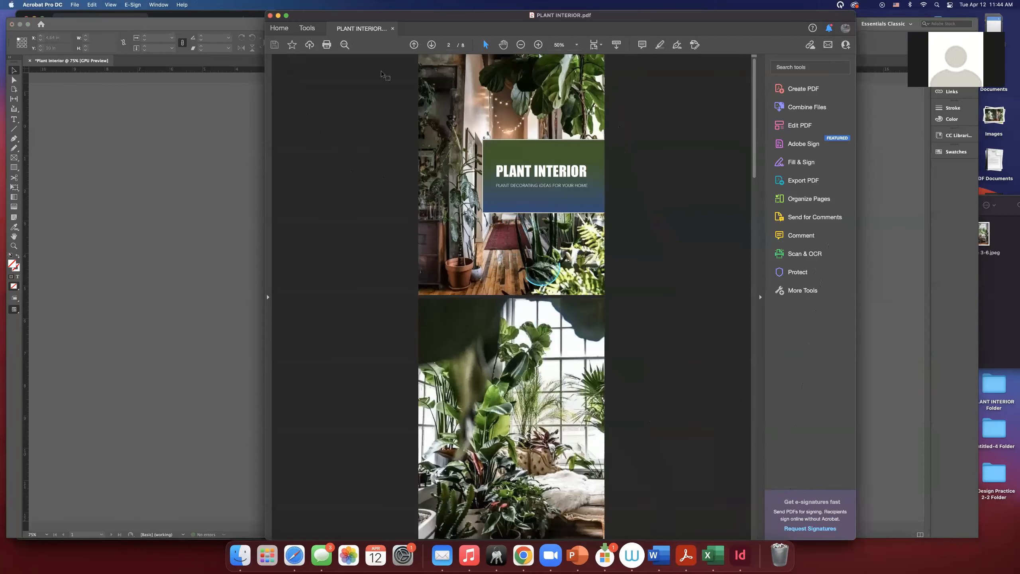
pyautogui.click(278, 16)
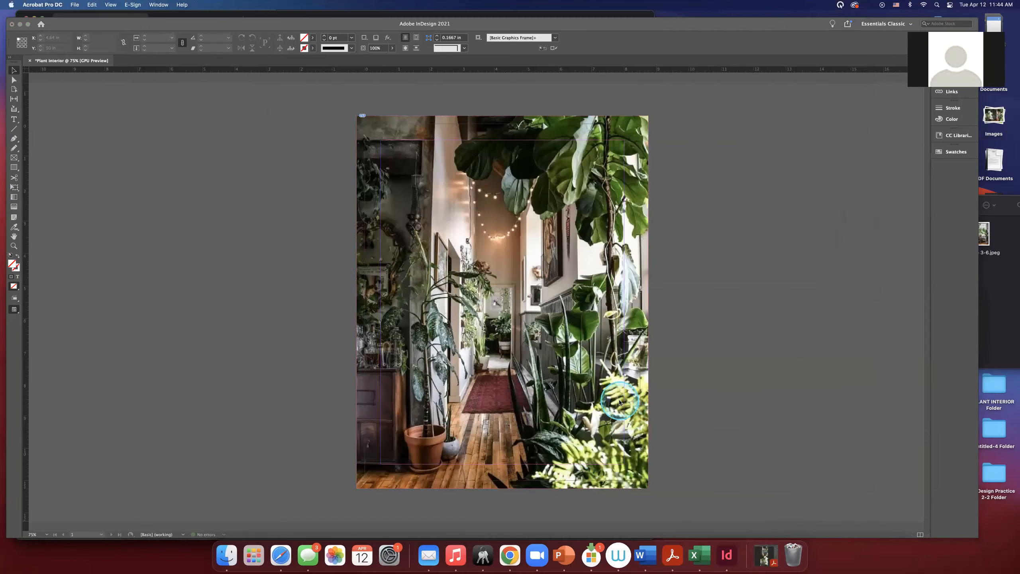
pyautogui.press('XF86AudioRaiseVolume')
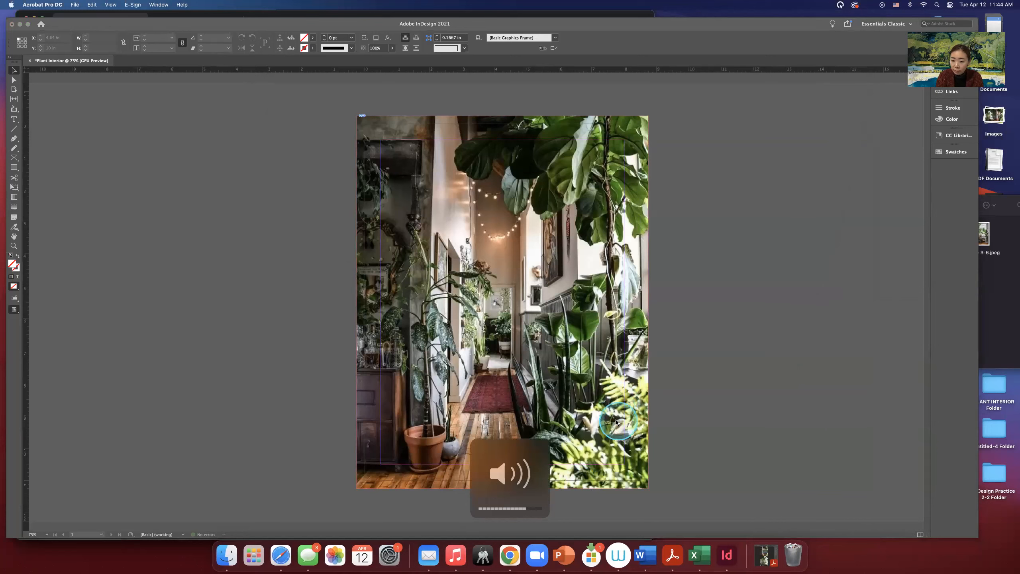
# - Select the photo inside the cover frame and delete it, keeping the empty frame
pyautogui.click(502, 302)
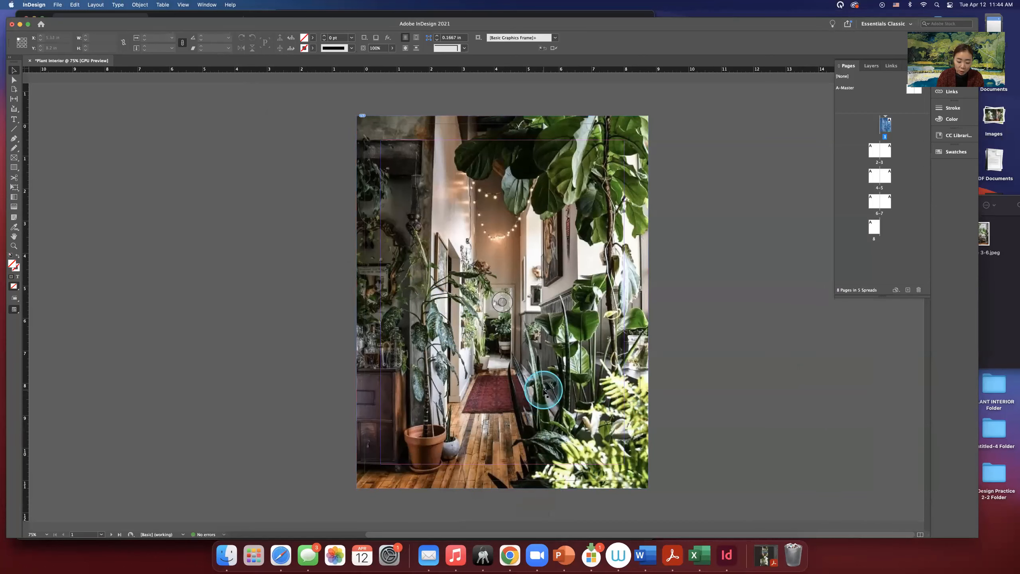
pyautogui.click(564, 402)
pyautogui.press('Delete')
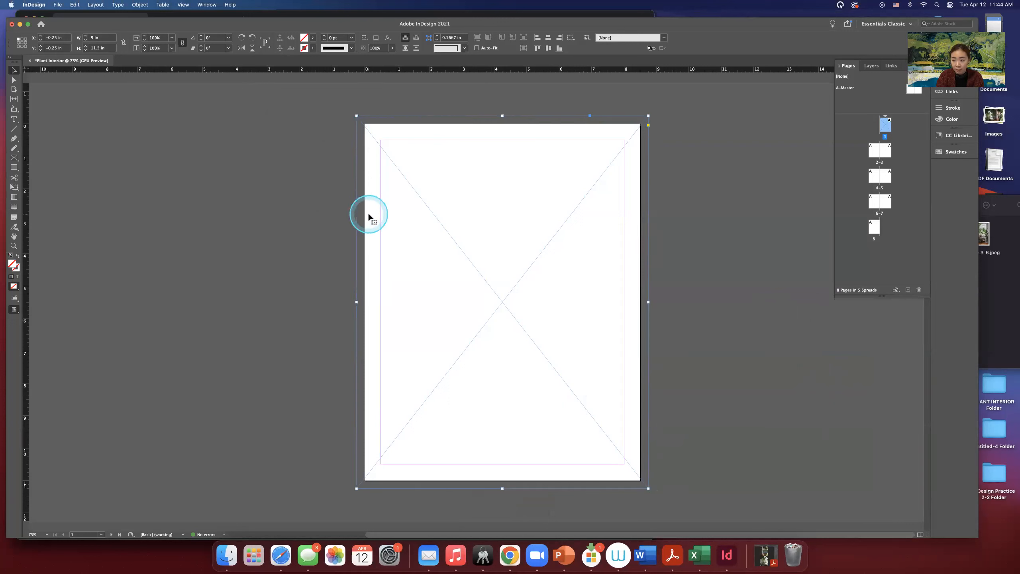
# - Place Sample 3-1.jpg from the Samples folder into the empty cover frame and fill the frame proportionally
pyautogui.click(1003, 297)
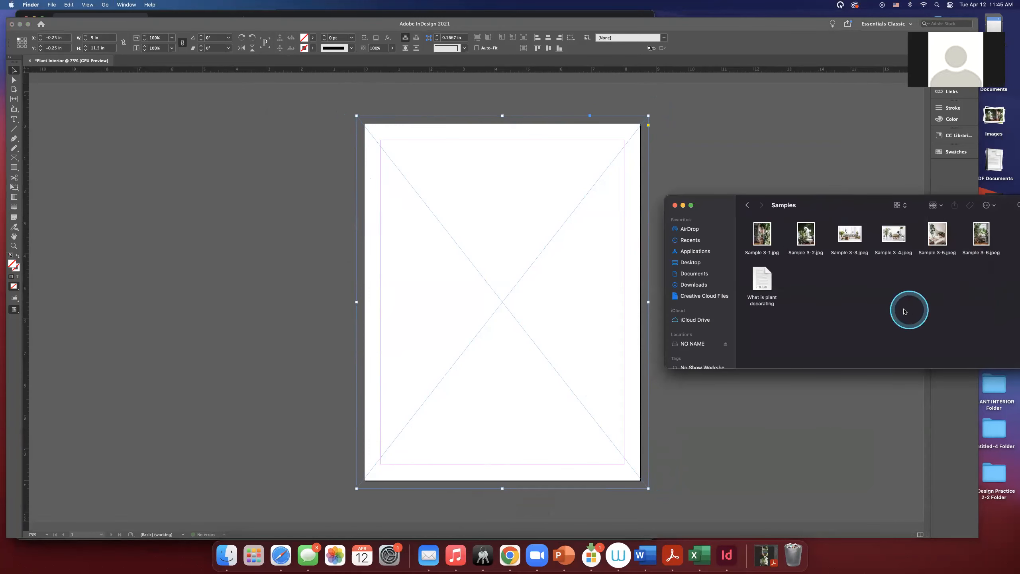
pyautogui.click(764, 240)
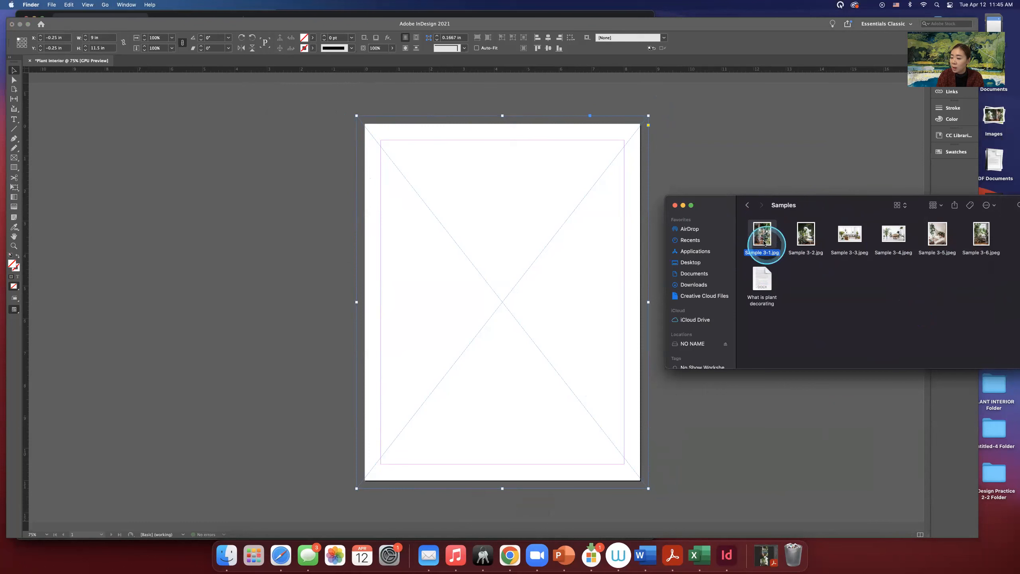
pyautogui.moveTo(763, 240); pyautogui.dragTo(577, 262)
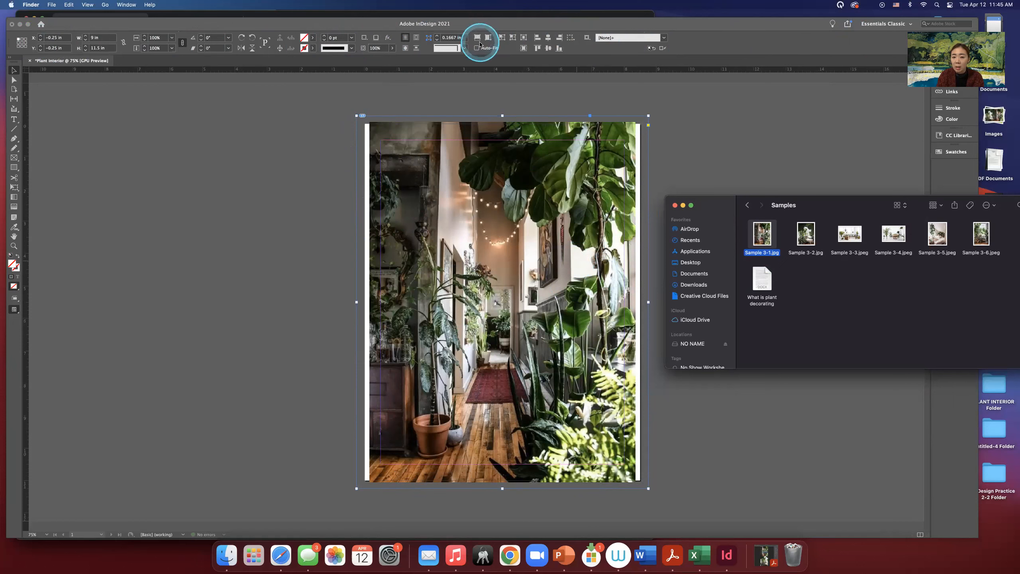
pyautogui.click(480, 42)
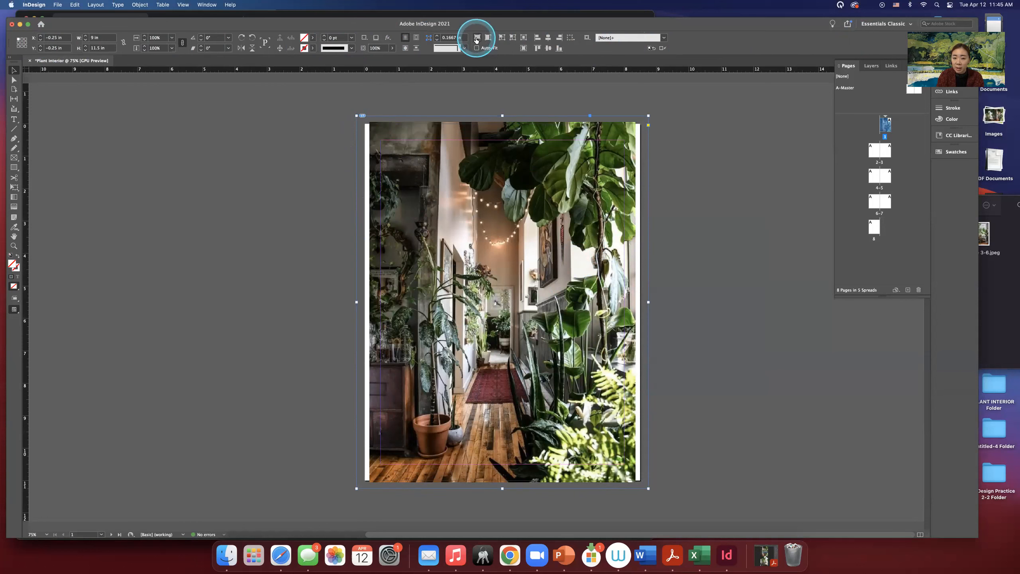
pyautogui.click(476, 39)
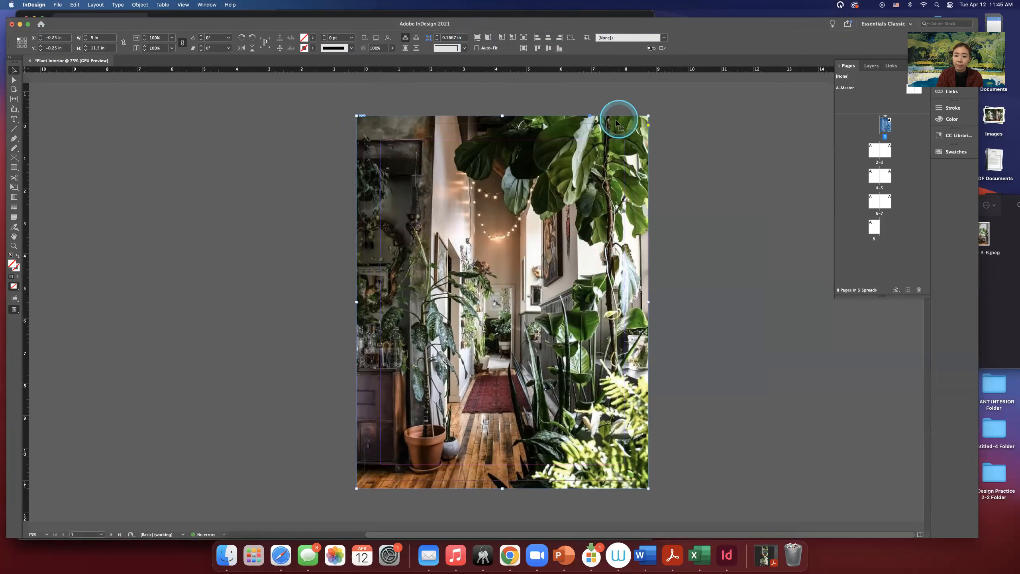
# - Switch to Acrobat and examine the cover's title box in PLANT INTERIOR.pdf at 129% zoom, then minimize the window
pyautogui.click(766, 555)
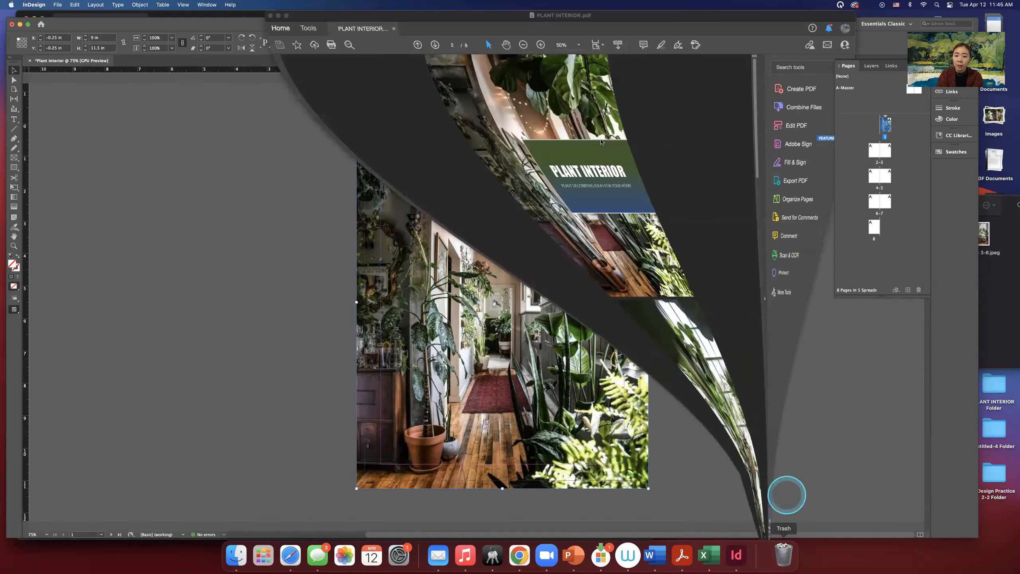
pyautogui.click(538, 44)
pyautogui.click(538, 45)
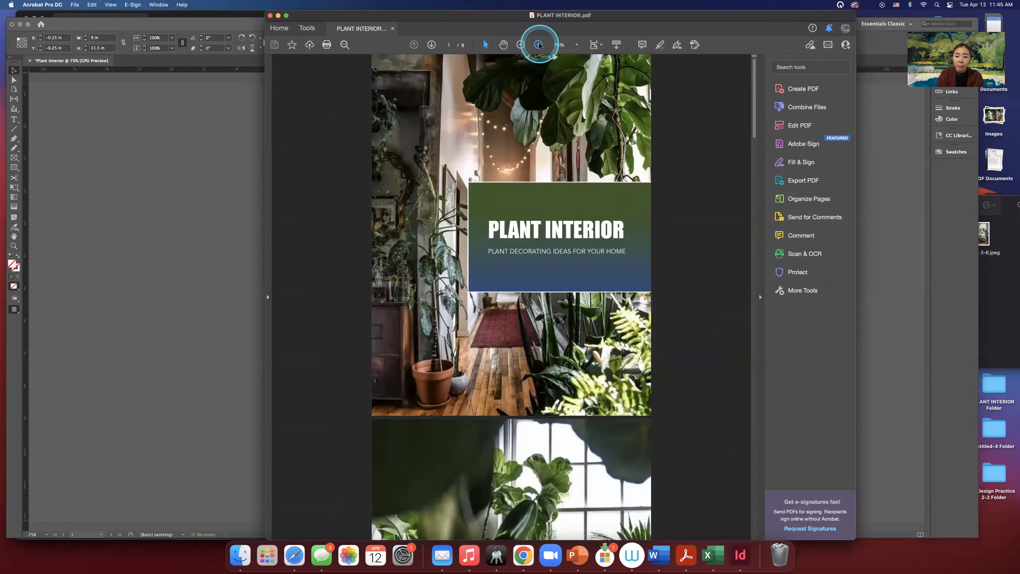
pyautogui.click(538, 44)
pyautogui.click(539, 44)
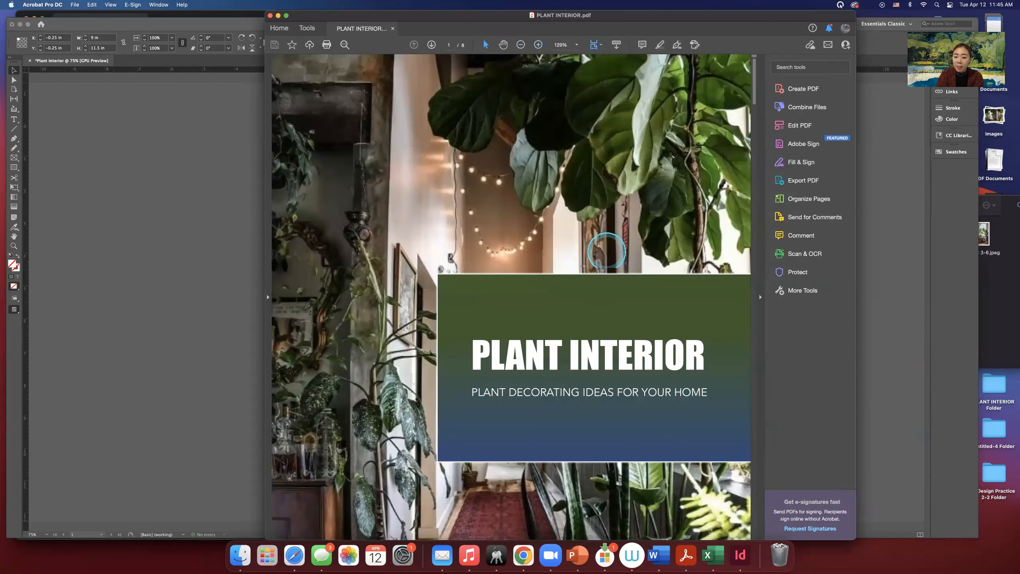
pyautogui.scroll(-3, 583, 267)
pyautogui.scroll(-1, 531, 297)
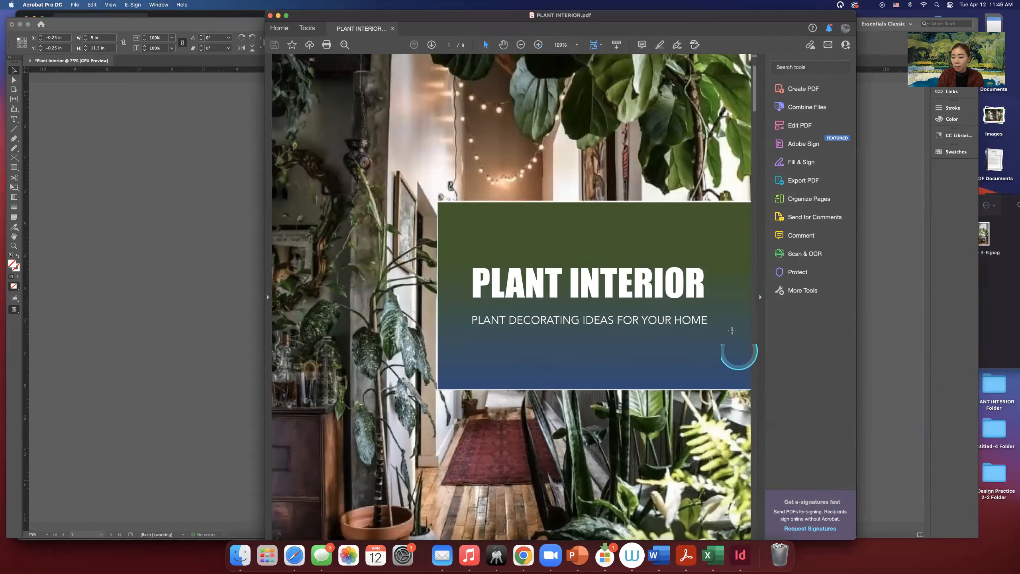
pyautogui.click(277, 16)
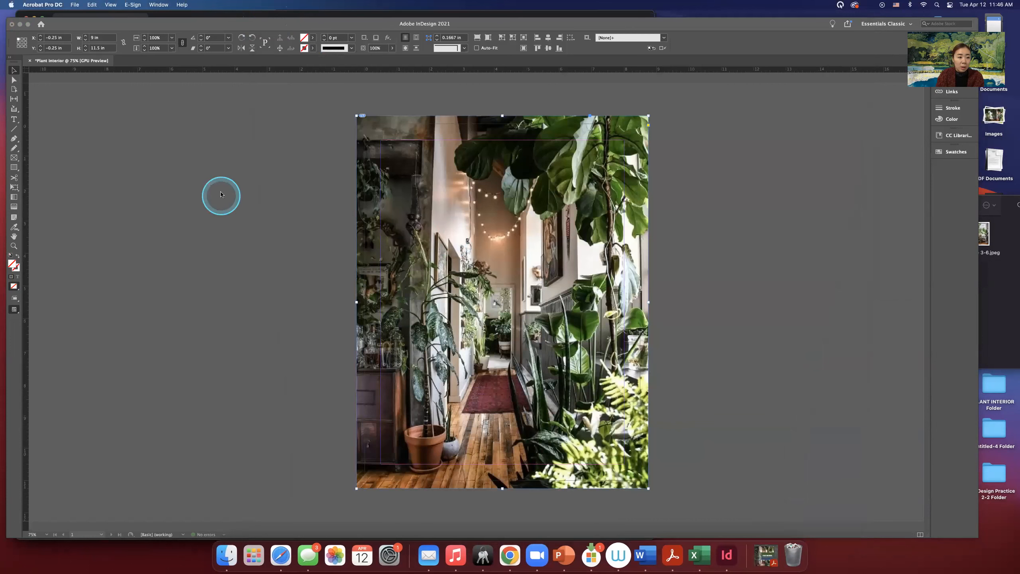
# - Try to draw a text frame over the middle of the cover photo, extending to its right edge
pyautogui.click(167, 180)
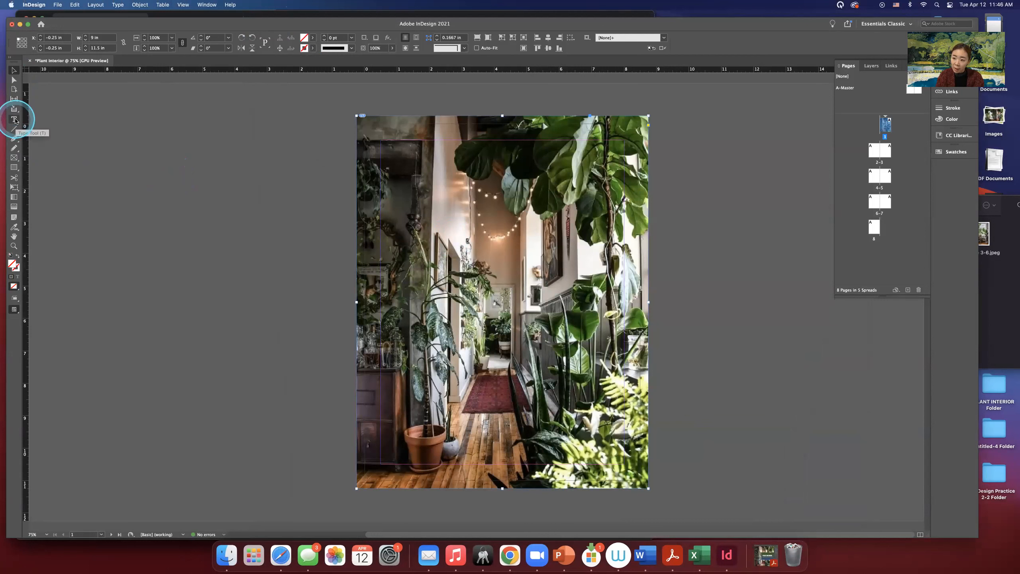
pyautogui.click(15, 120)
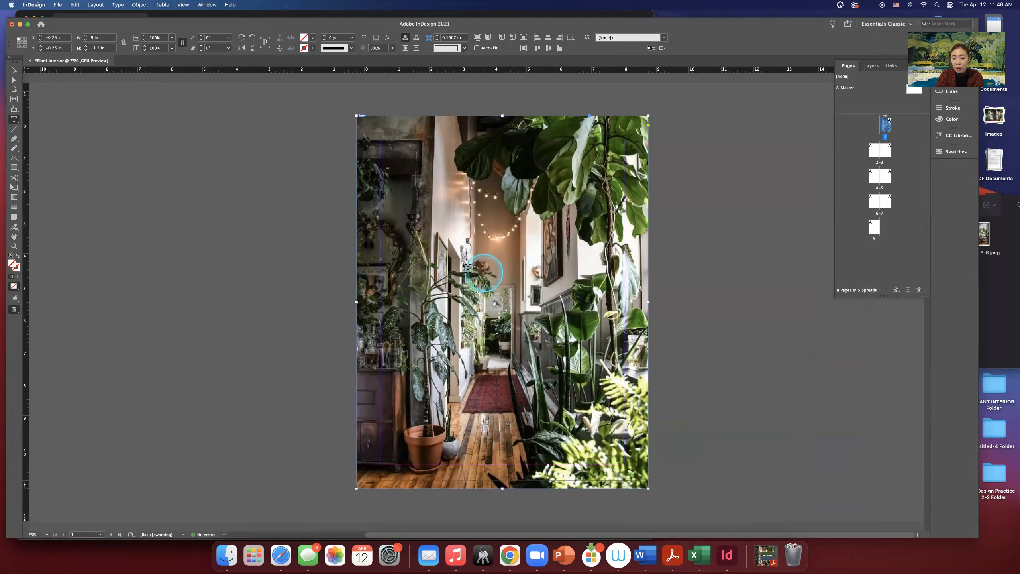
pyautogui.moveTo(475, 277); pyautogui.dragTo(650, 374)
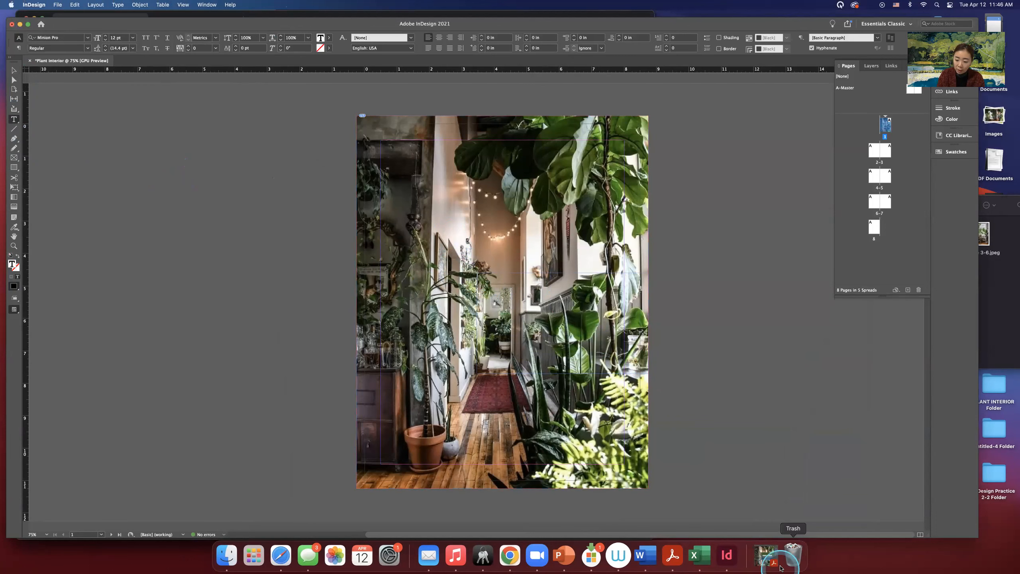
# - Recheck the title box layout in PLANT INTERIOR.pdf in Acrobat and return to the cover photo in InDesign
pyautogui.click(766, 556)
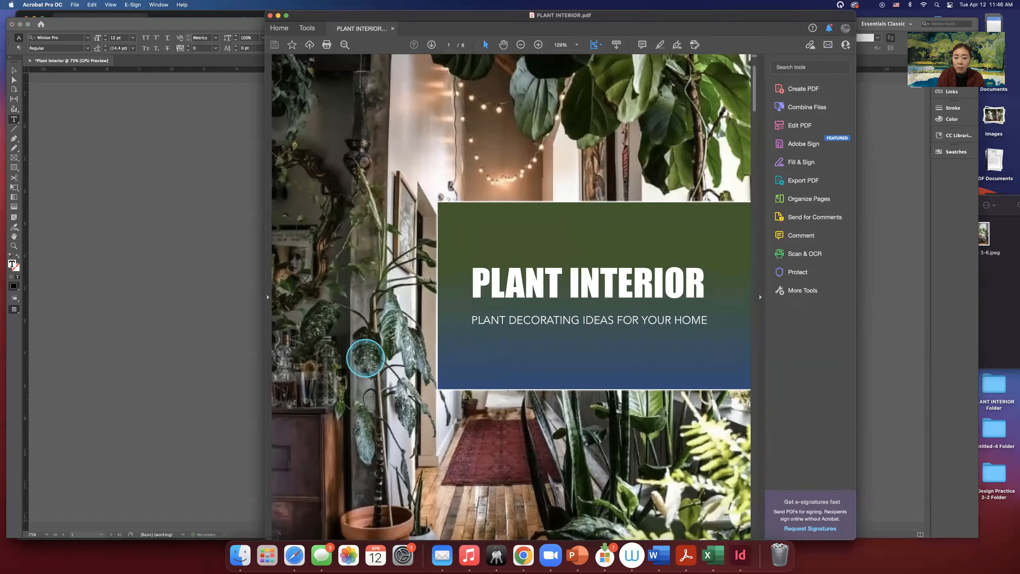
pyautogui.click(110, 159)
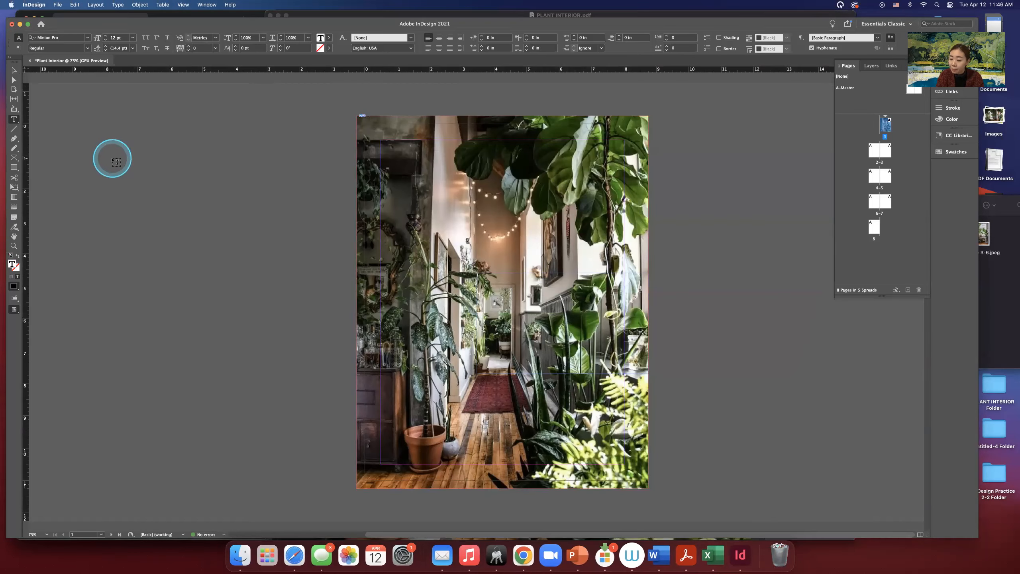
pyautogui.click(618, 289)
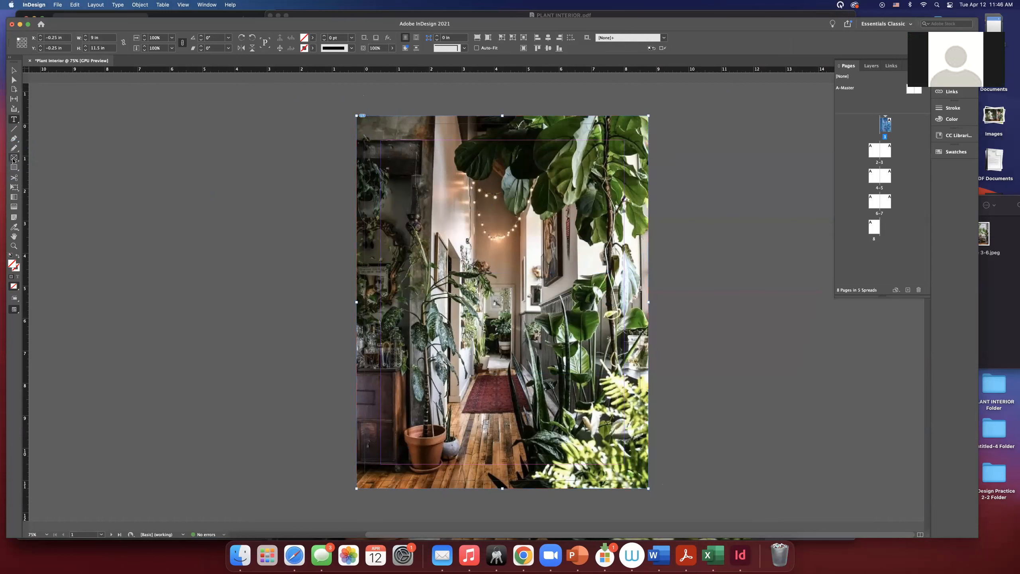
# - Switch to Finder, close the Samples folder window and return to the InDesign layout
pyautogui.click(995, 288)
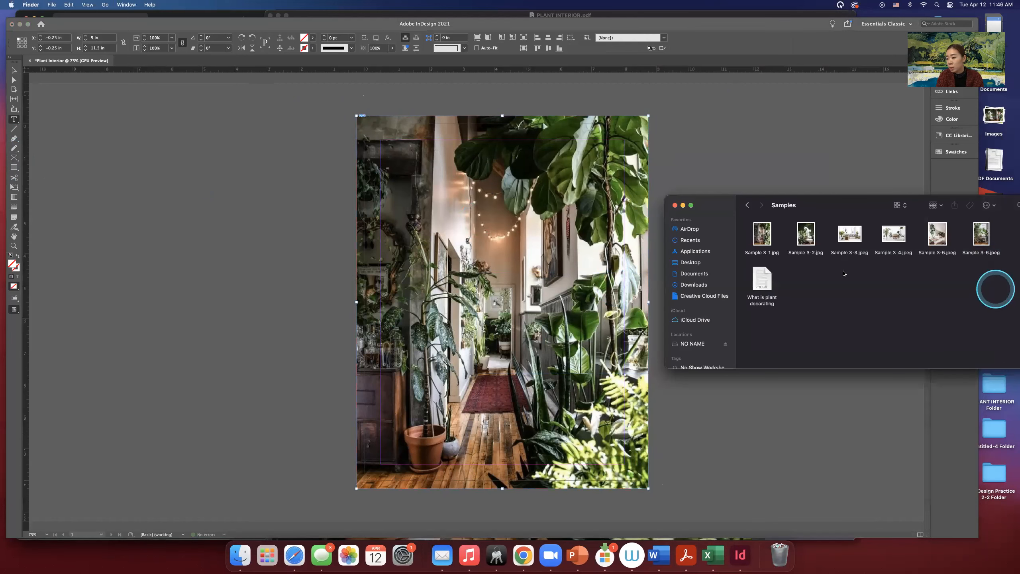
pyautogui.click(675, 206)
pyautogui.click(704, 227)
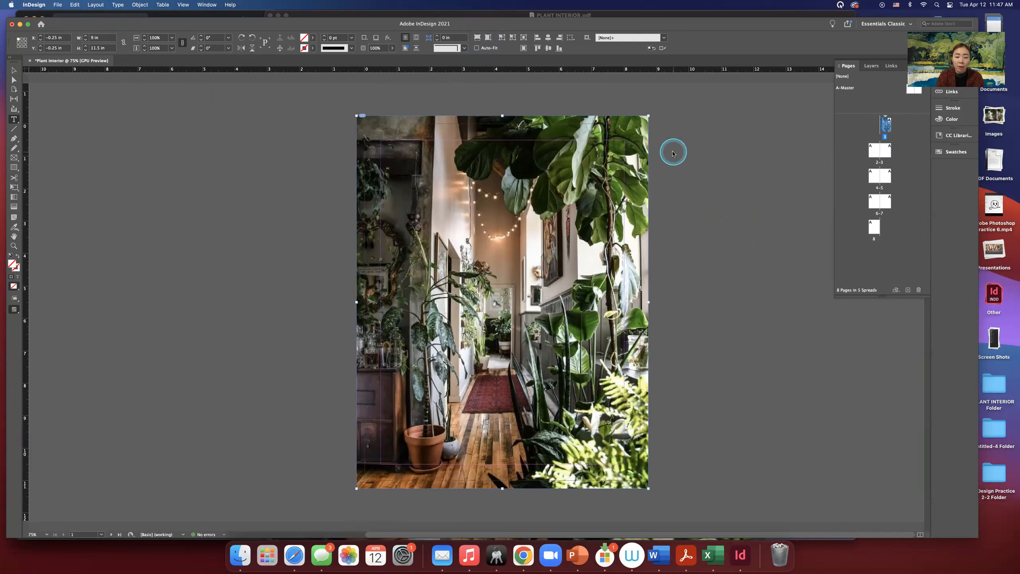
# - Start a new document and set its units to inches
pyautogui.click(57, 5)
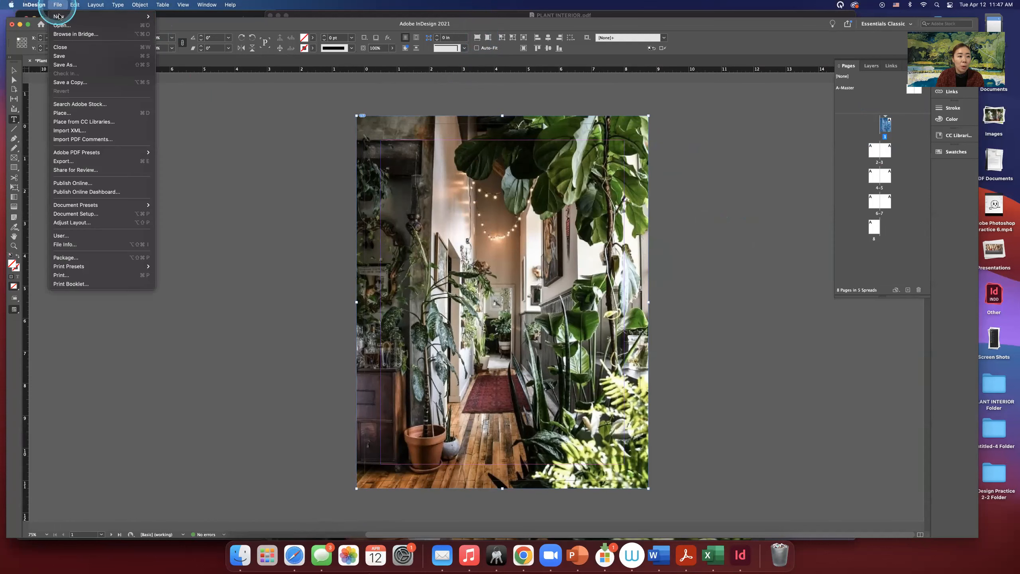
pyautogui.click(54, 5)
pyautogui.click(55, 5)
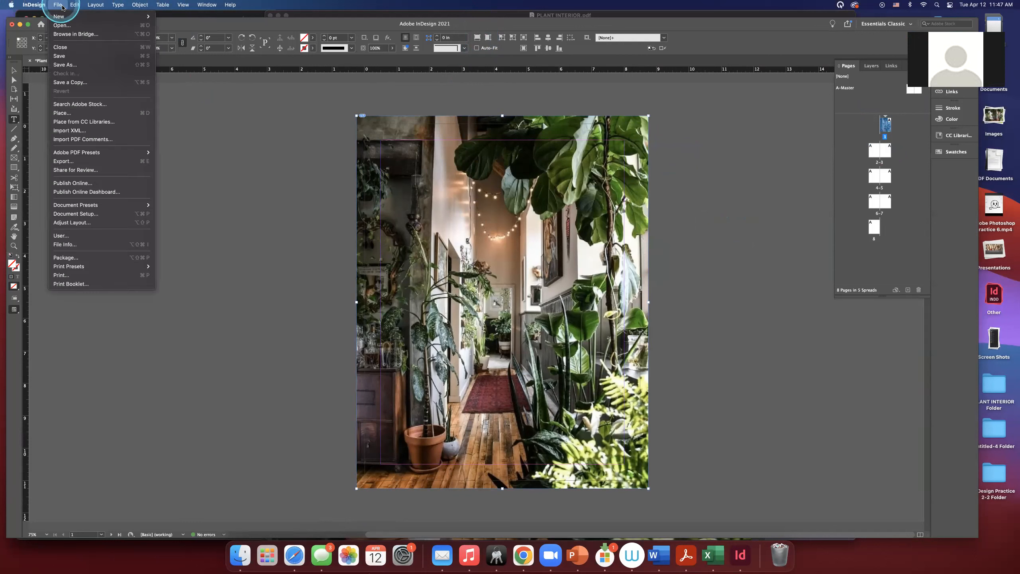
pyautogui.moveTo(141, 17)
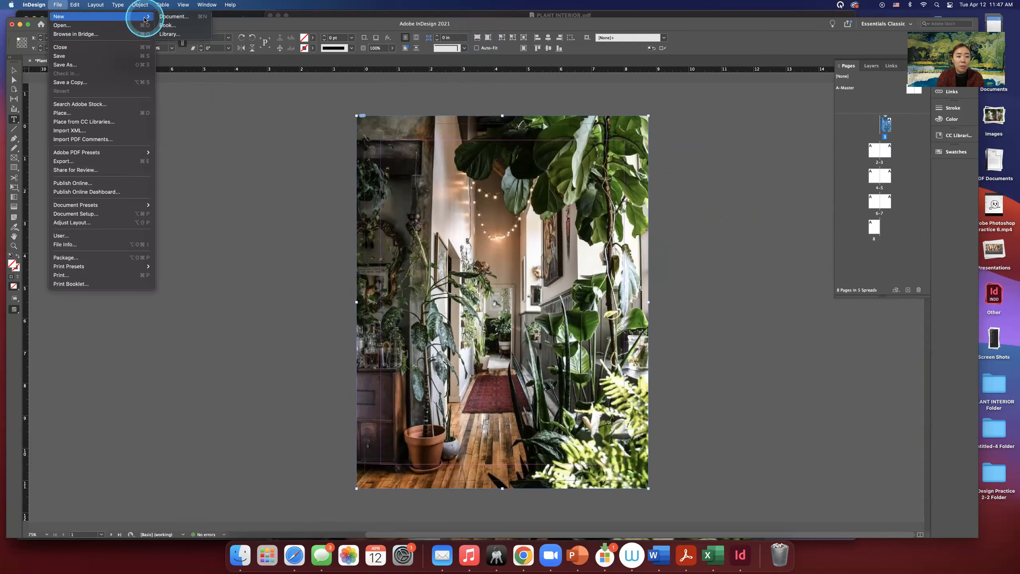
pyautogui.click(169, 18)
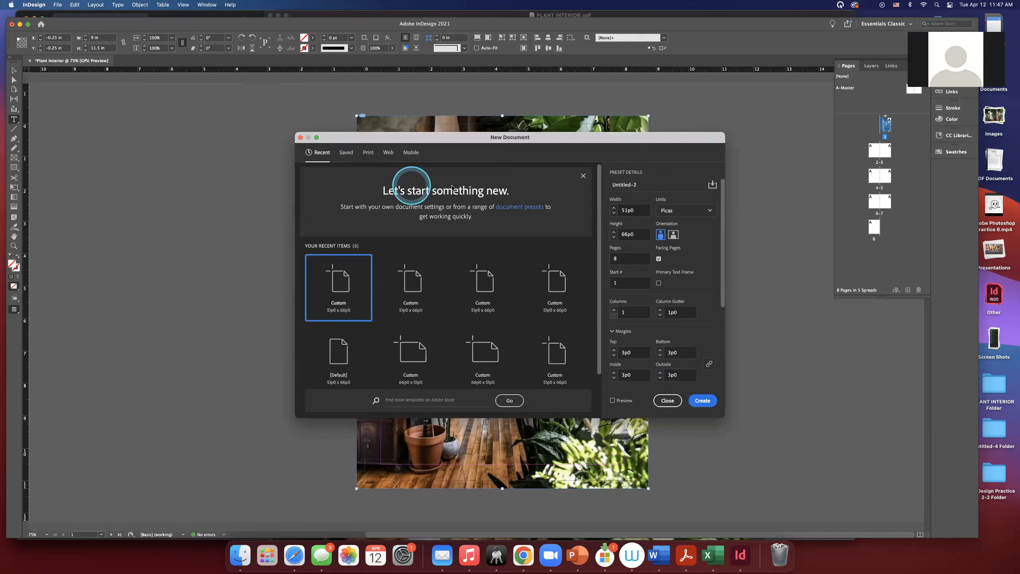
pyautogui.click(668, 212)
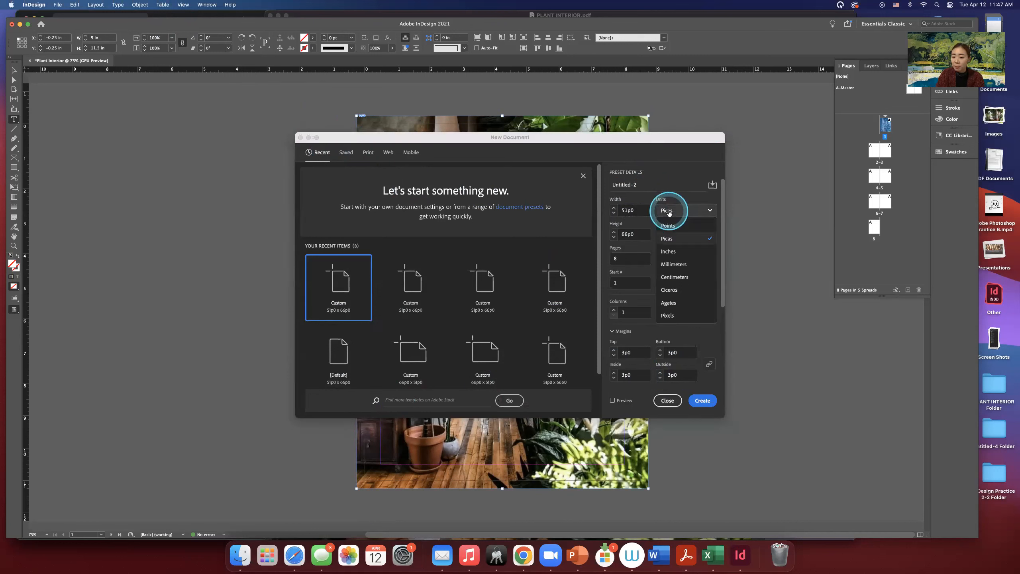
pyautogui.click(671, 254)
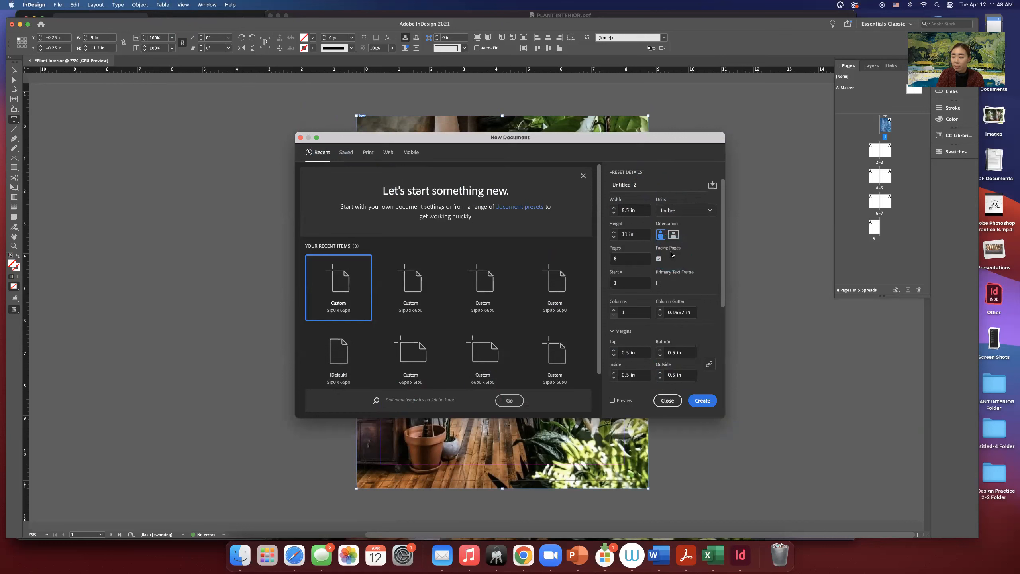
# - Review the new document's page size, facing pages, page count, margins and bleed, and close the setup without creating it
pyautogui.click(620, 211)
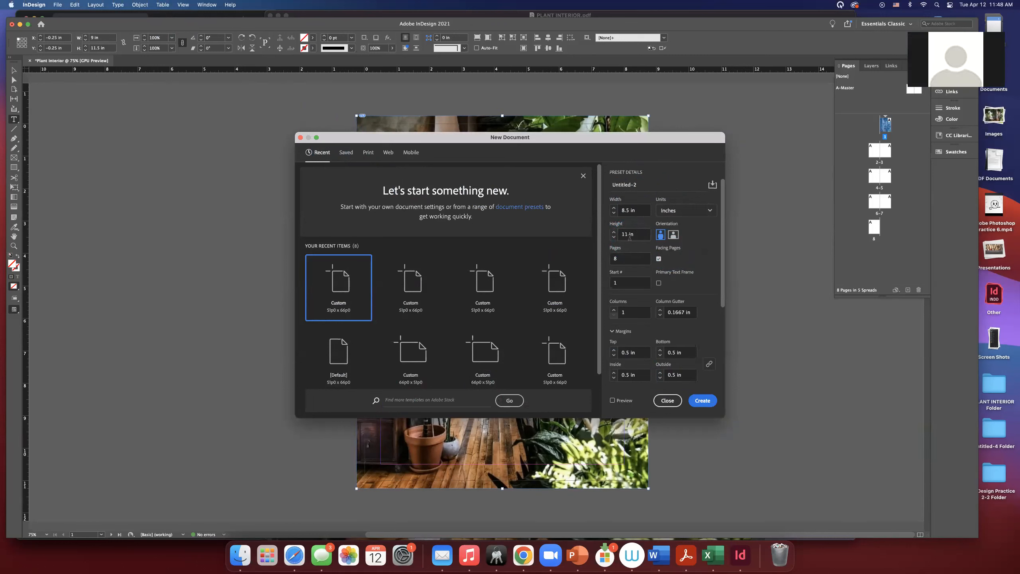
pyautogui.click(621, 222)
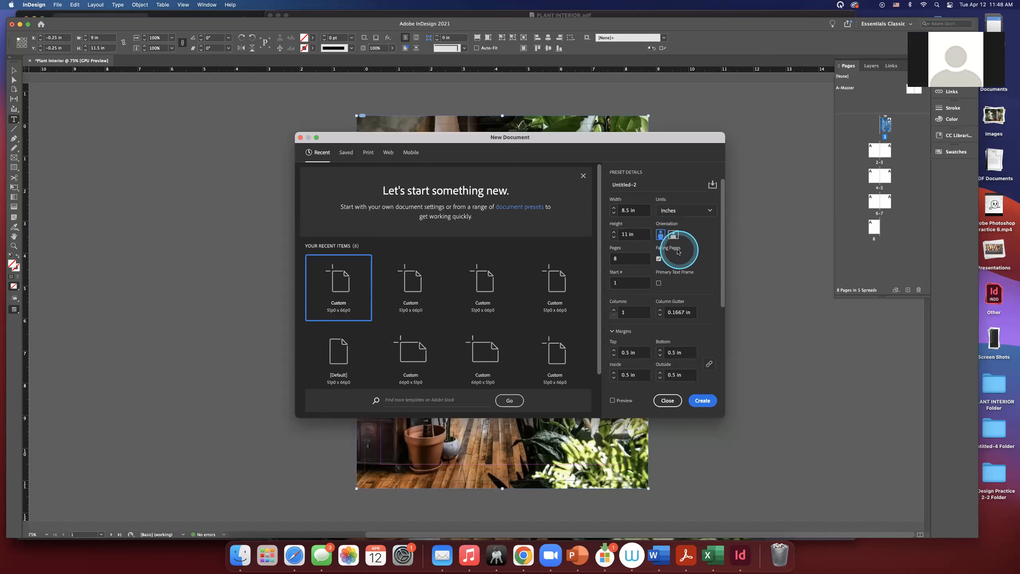
pyautogui.click(659, 258)
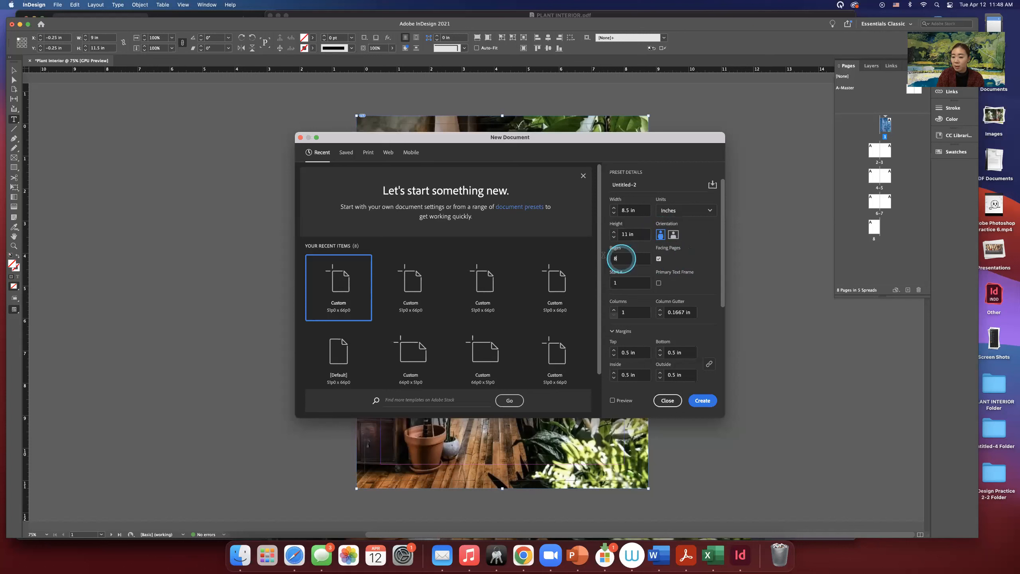
pyautogui.doubleClick(624, 259)
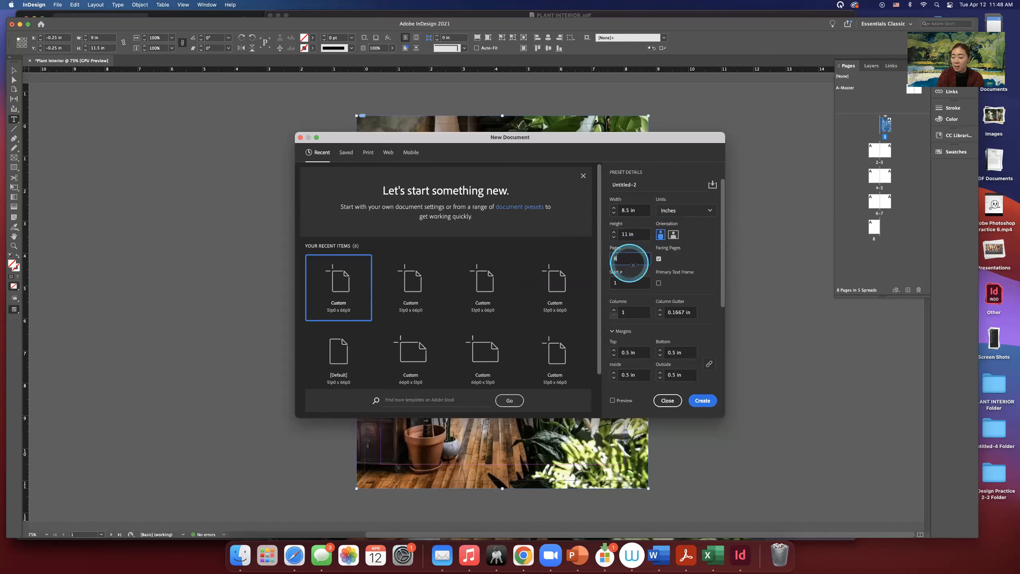
pyautogui.scroll(-3, 631, 295)
pyautogui.scroll(-2, 631, 295)
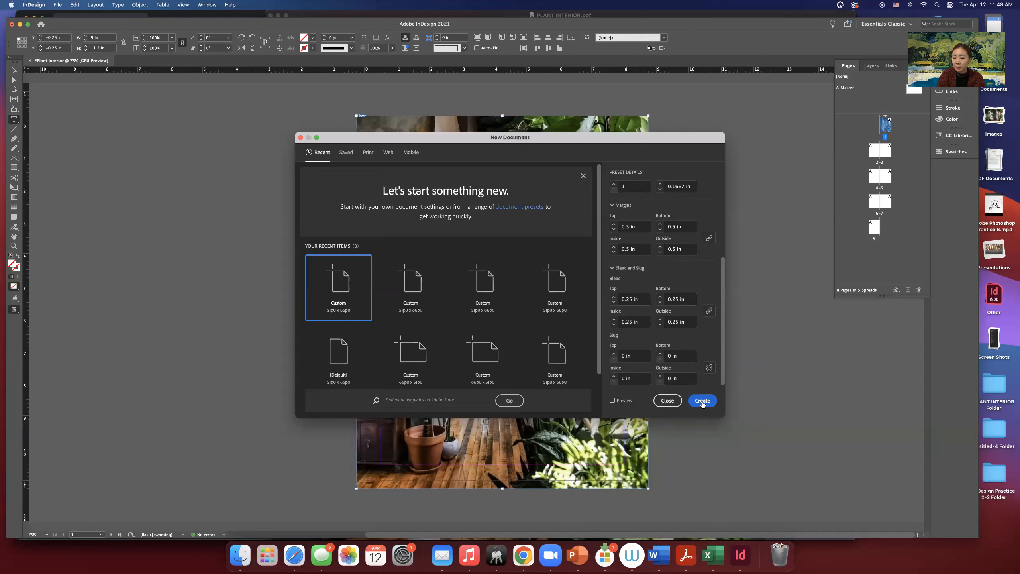
pyautogui.click(670, 401)
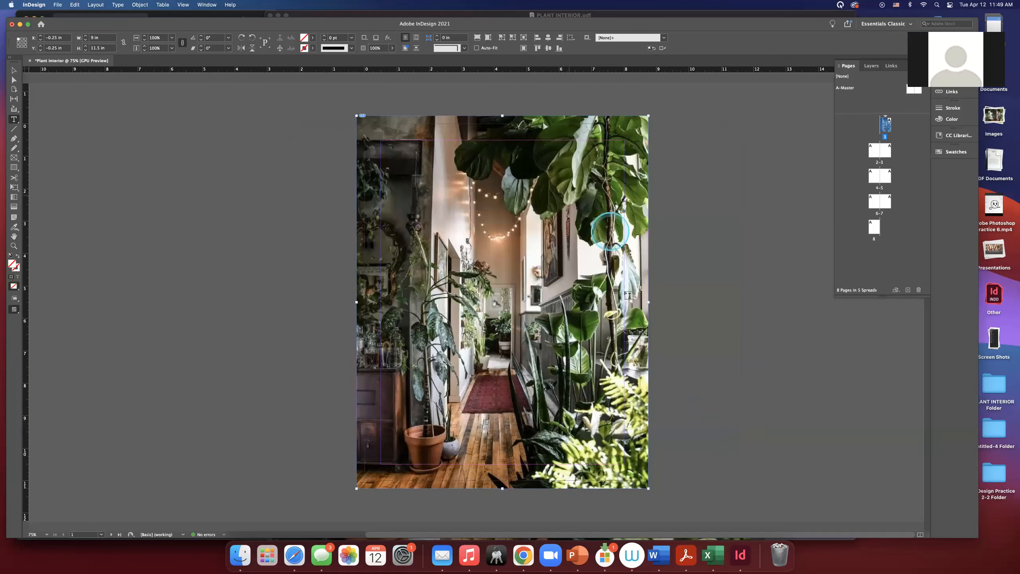
# - Delete the cover photo on page 1 and draw a rectangle frame about 9 by 11.5 in reaching the bleed guides on all sides
pyautogui.click(13, 70)
pyautogui.click(547, 203)
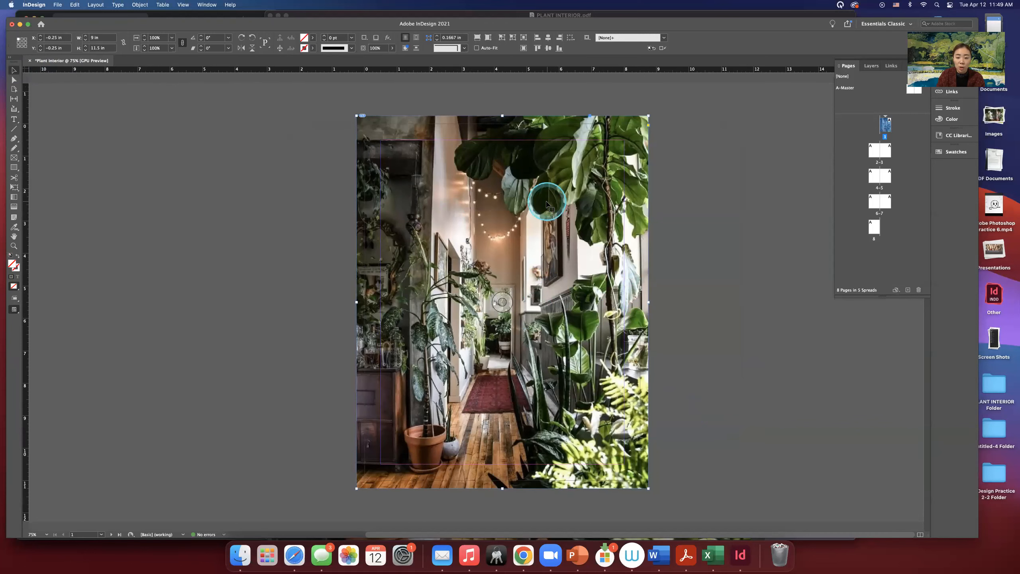
pyautogui.press('BackSpace')
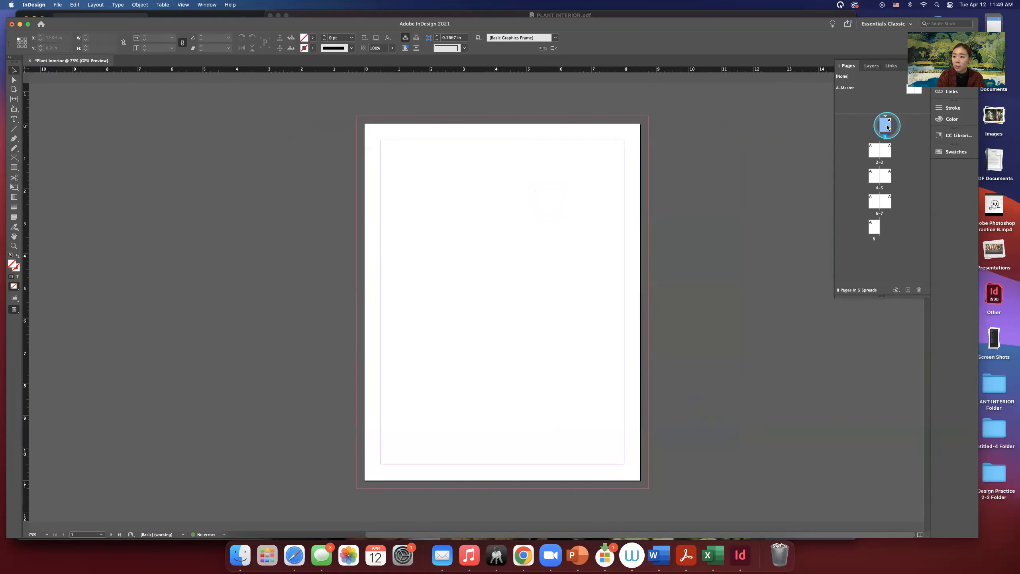
pyautogui.click(459, 174)
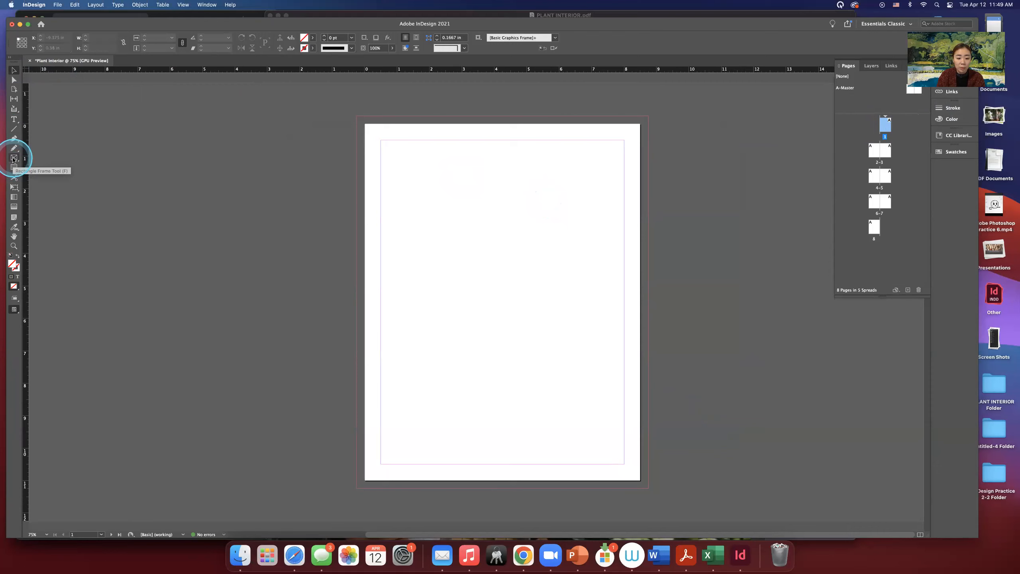
pyautogui.click(13, 158)
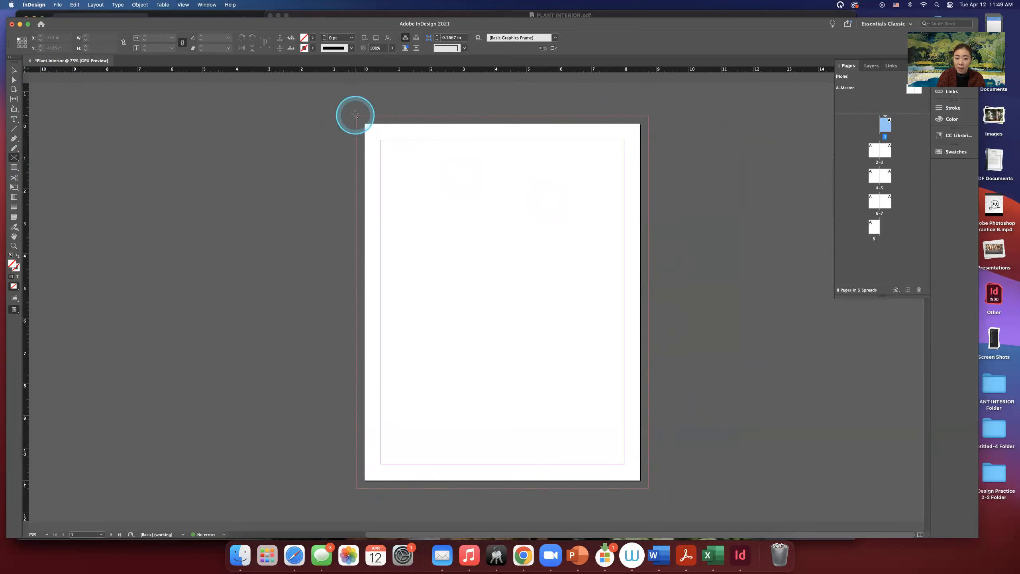
pyautogui.moveTo(356, 115)
pyautogui.mouseDown()
pyautogui.moveTo(563, 364)
pyautogui.moveTo(648, 489)
pyautogui.mouseUp()
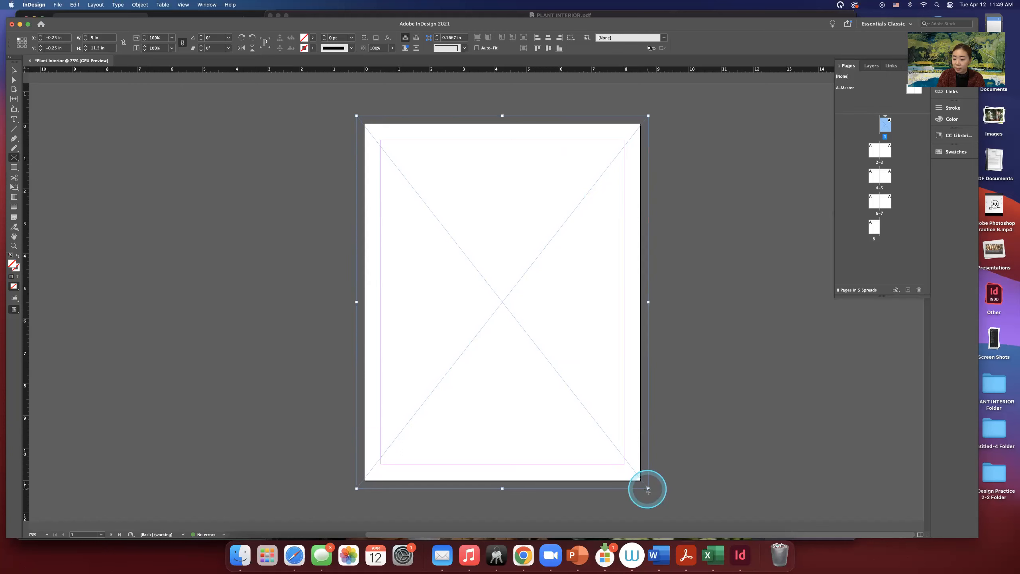
# - Switch to Finder and place Sample 3-1.jpg from the PLANT INTERIOR Folder's Samples folder into the cover frame
pyautogui.click(240, 556)
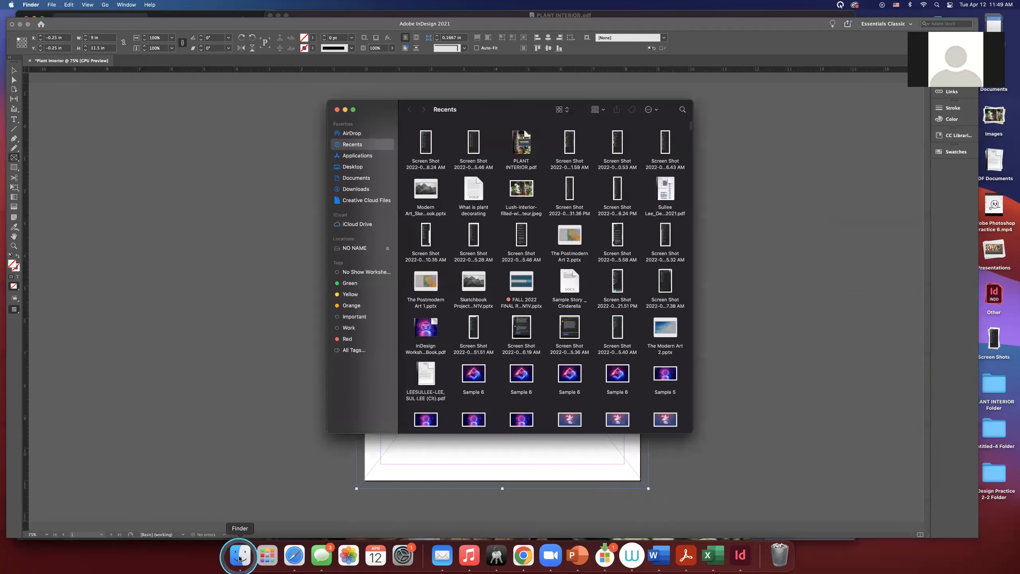
pyautogui.click(337, 109)
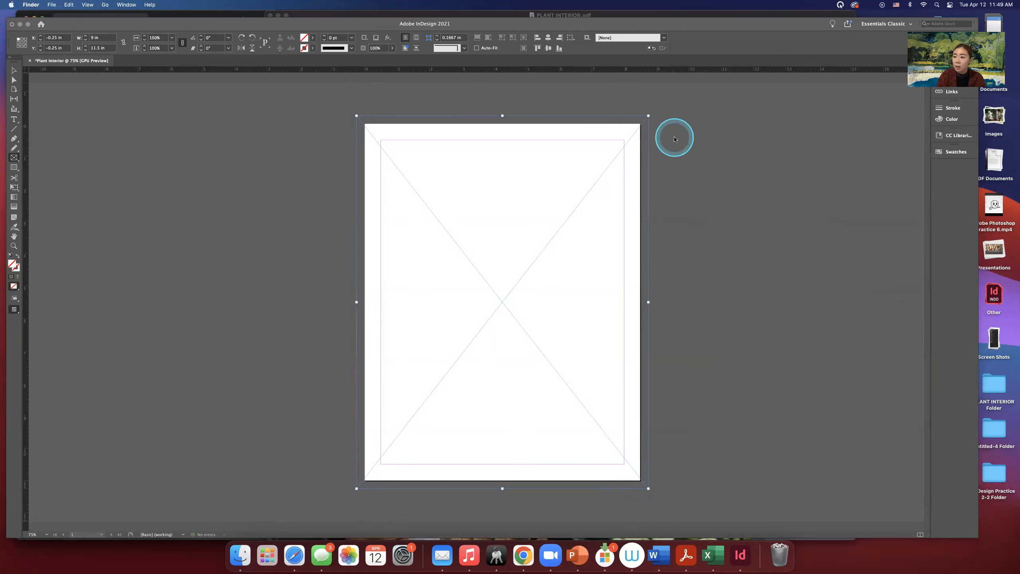
pyautogui.doubleClick(994, 388)
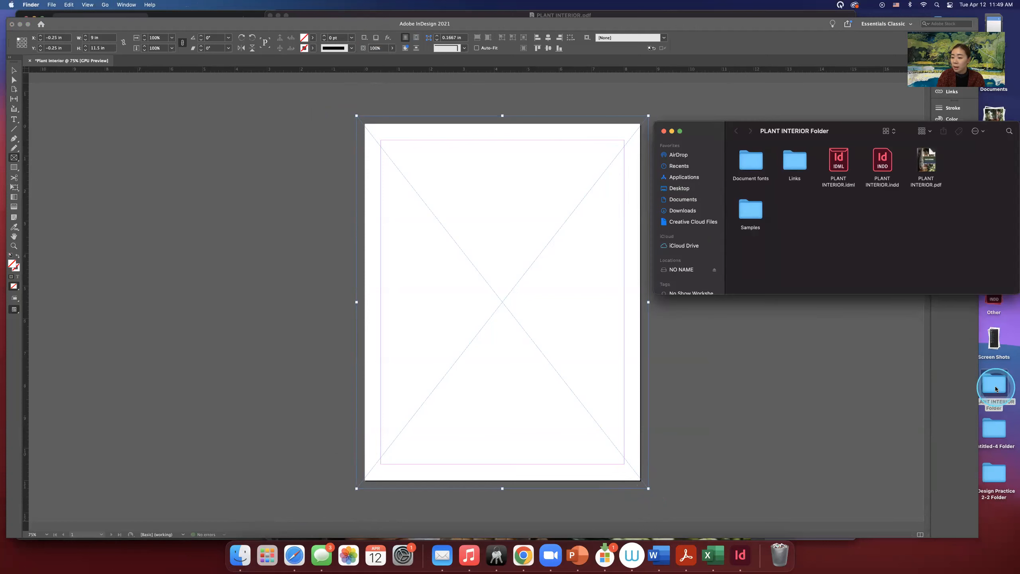
pyautogui.doubleClick(749, 208)
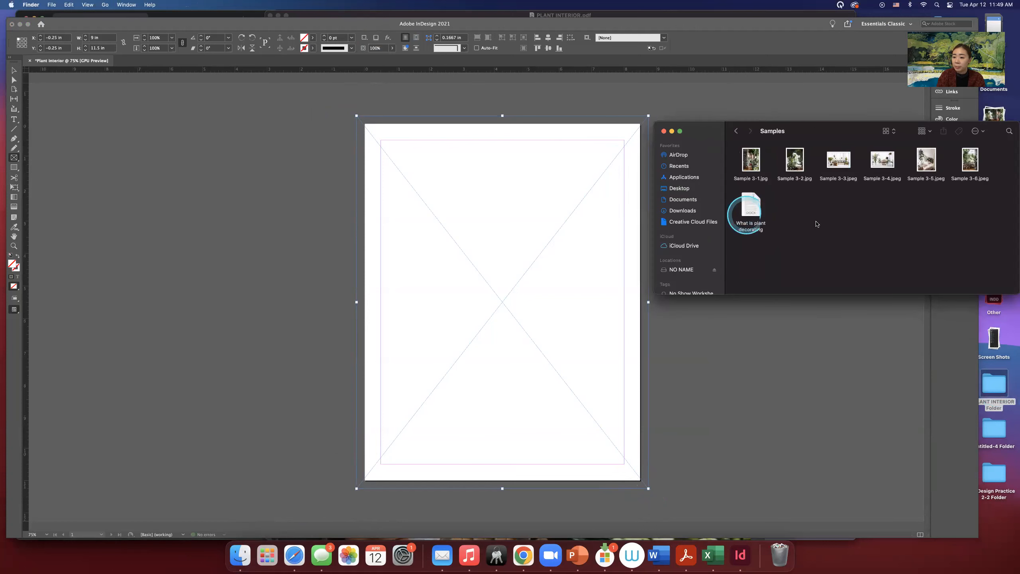
pyautogui.click(755, 164)
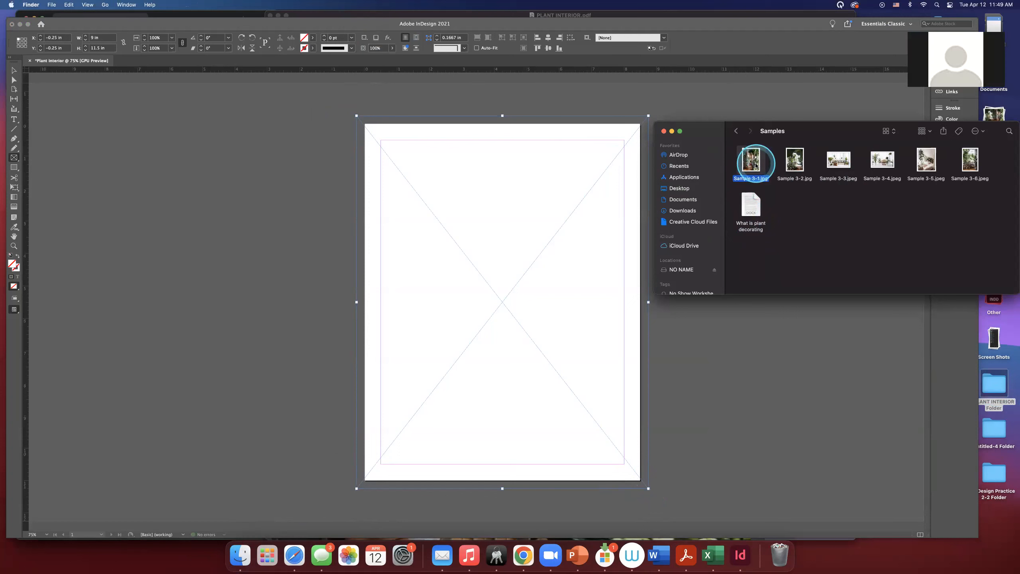
pyautogui.moveTo(755, 164); pyautogui.dragTo(551, 214)
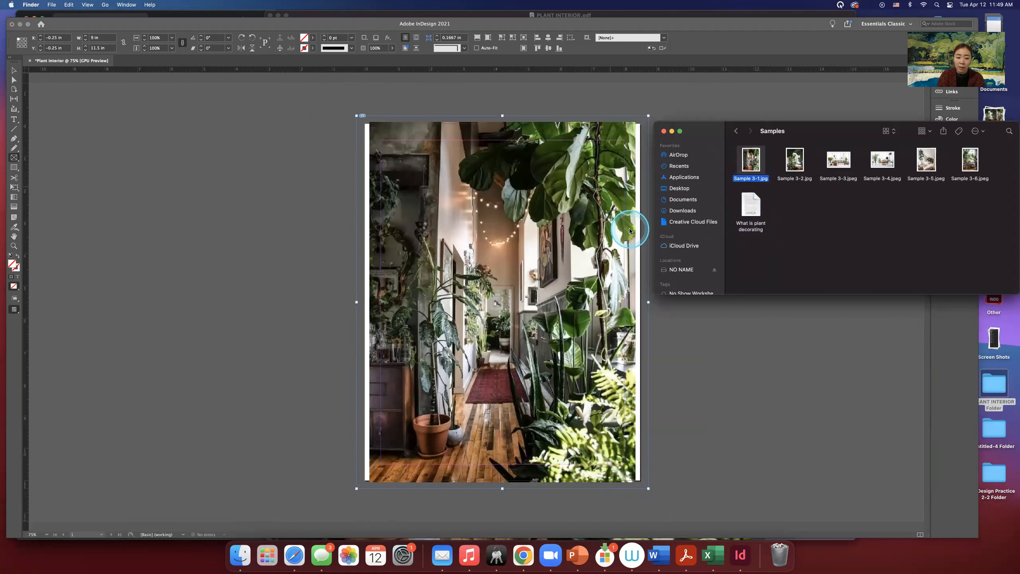
# - Return to InDesign, fit the cover photo to fill its frame proportionally, and deselect it
pyautogui.click(547, 95)
pyautogui.click(12, 72)
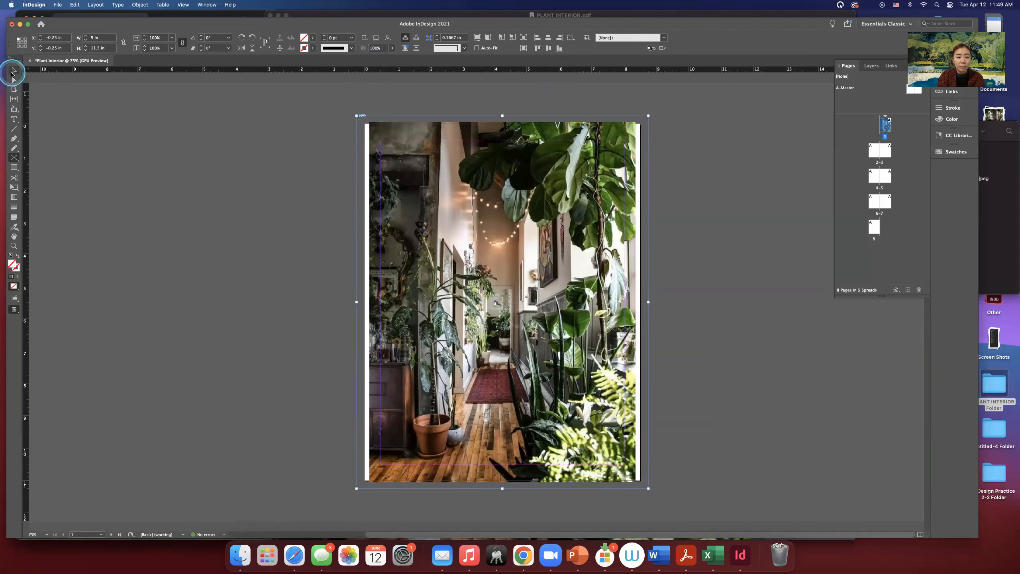
pyautogui.click(404, 232)
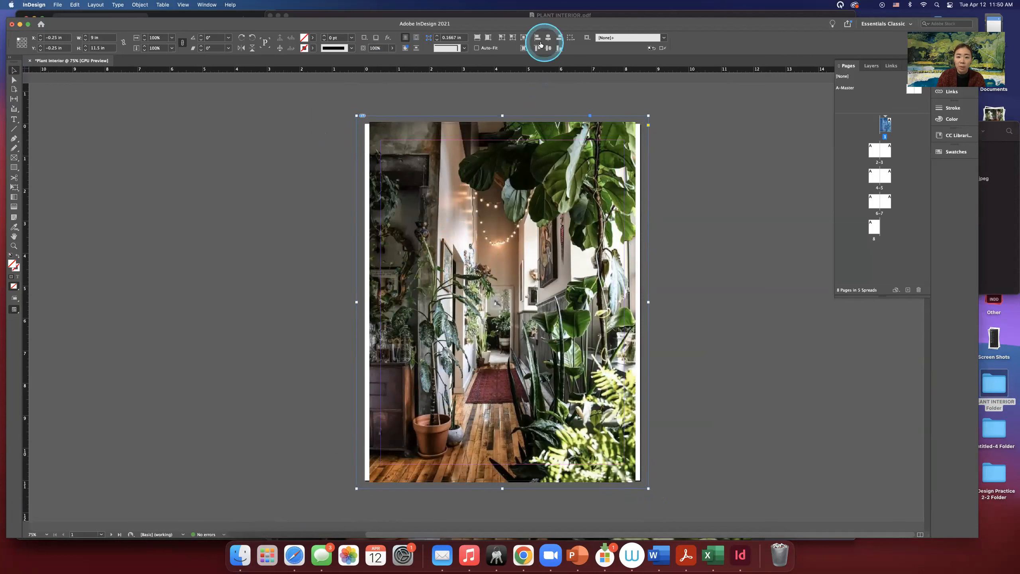
pyautogui.click(477, 40)
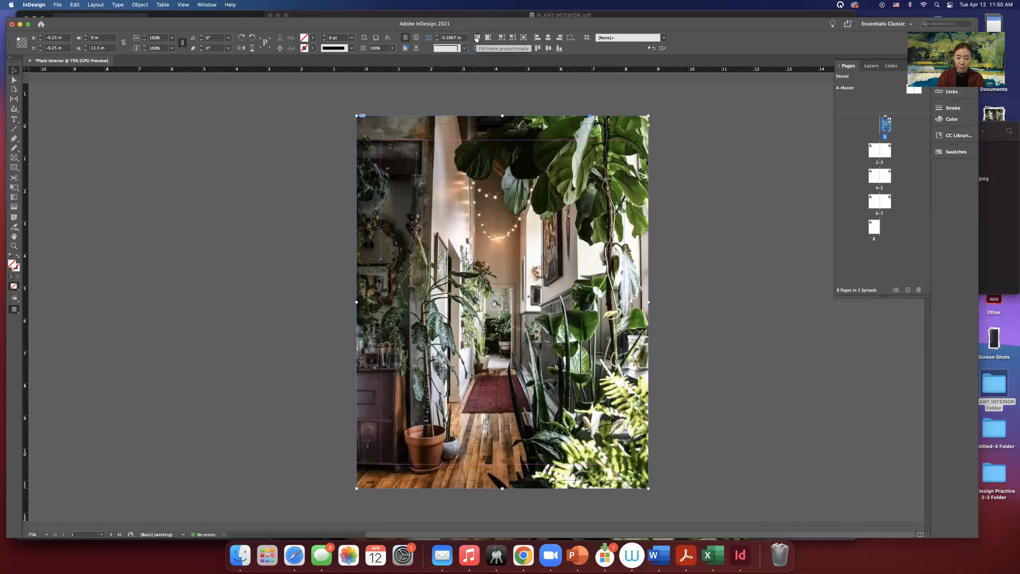
pyautogui.click(715, 191)
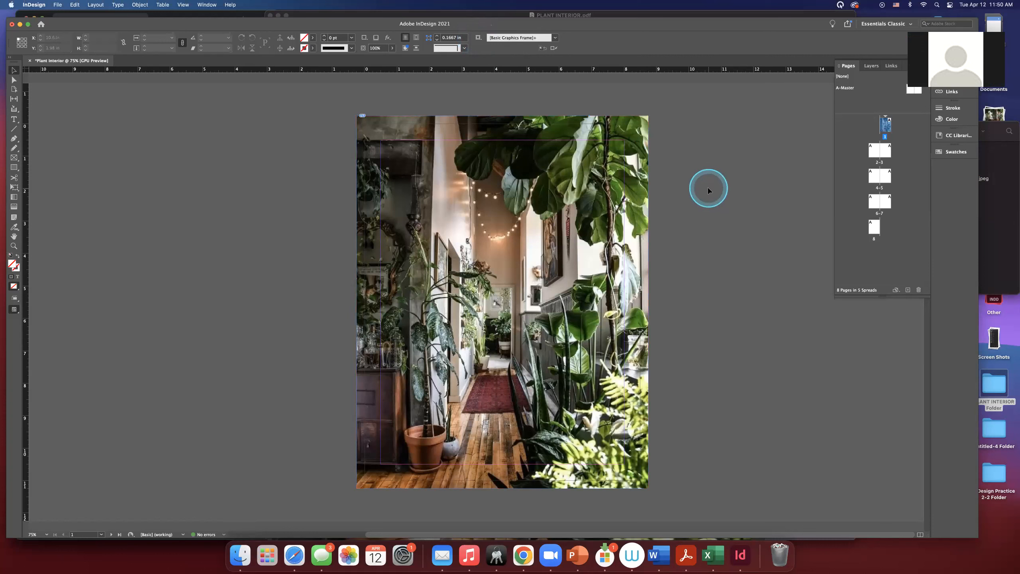
# - Draw a text frame about 5.71 by 3.46 in from mid-photo to the cover's outer bleed edge and enter the title PLANT INTERIOR
pyautogui.click(13, 120)
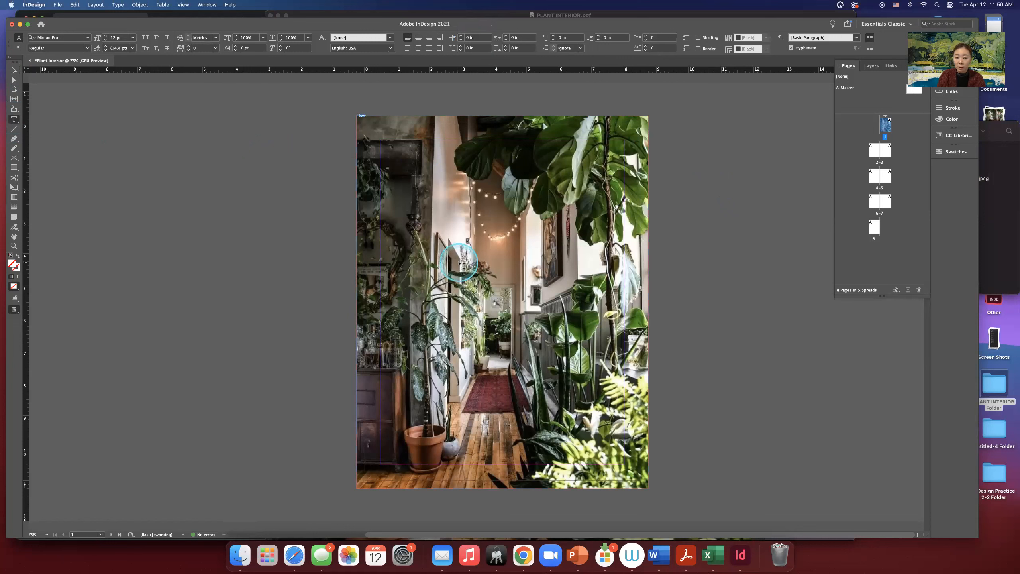
pyautogui.moveTo(462, 263); pyautogui.dragTo(647, 374)
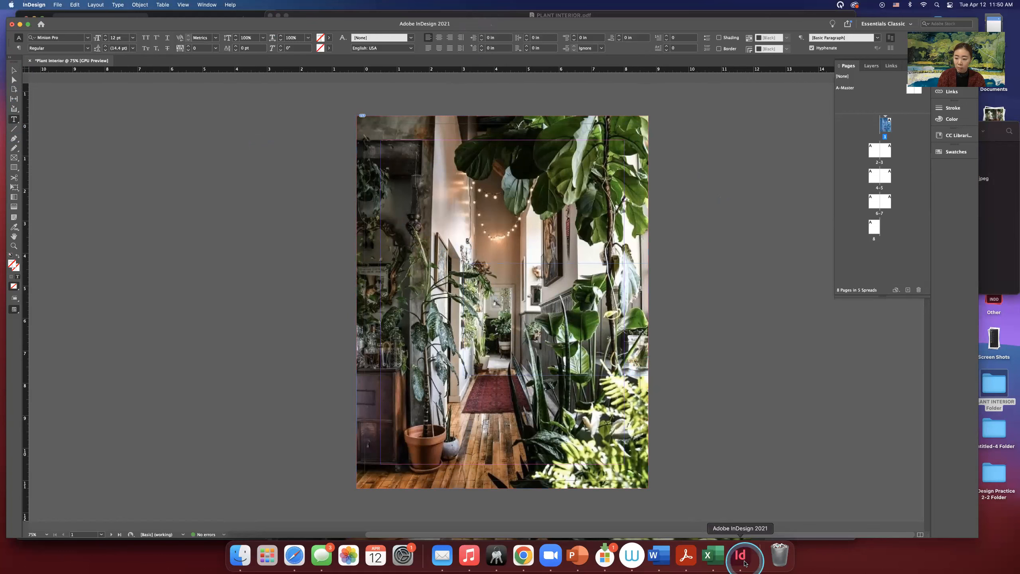
pyautogui.click(681, 558)
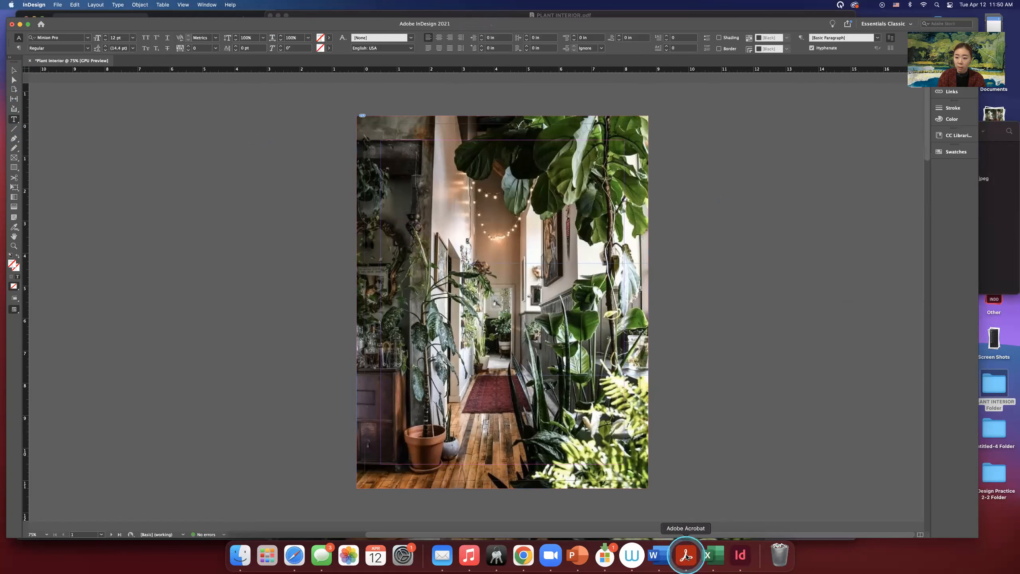
pyautogui.click(373, 172)
pyautogui.click(234, 120)
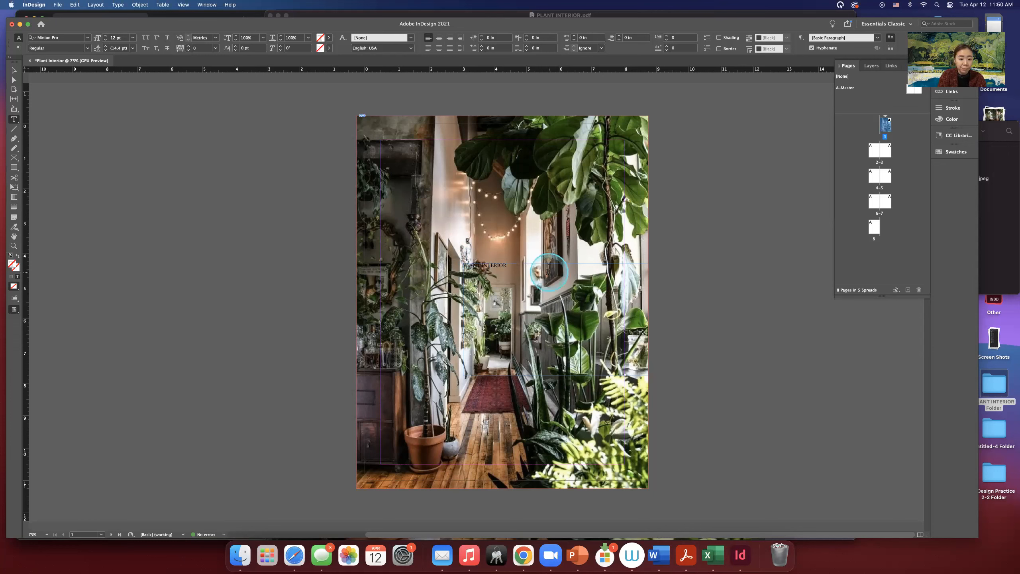
# - Fill the title text frame with the cyan swatch C=100 M=0 Y=0 K=0
pyautogui.click(13, 70)
pyautogui.click(552, 267)
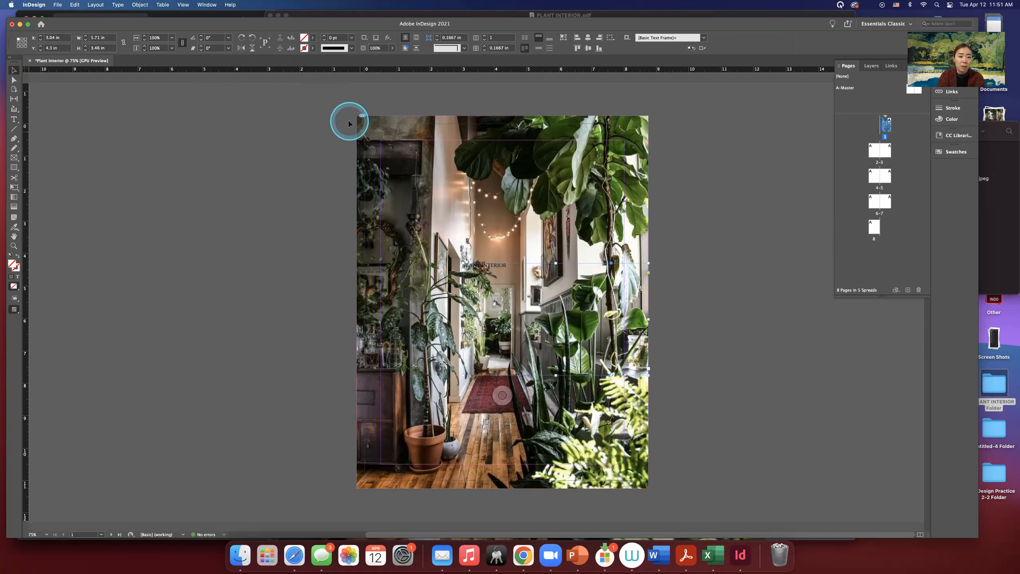
pyautogui.click(313, 38)
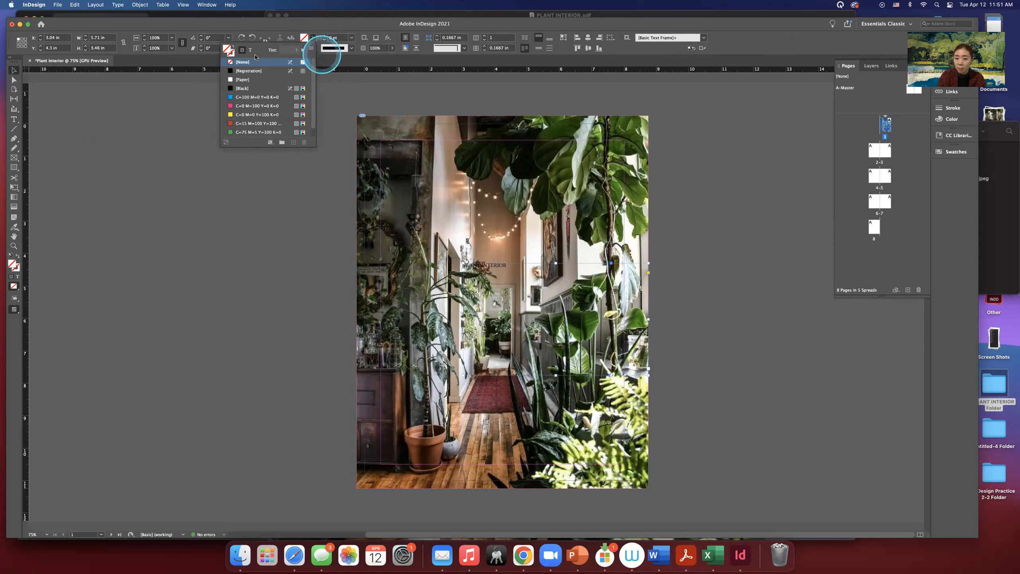
pyautogui.click(245, 98)
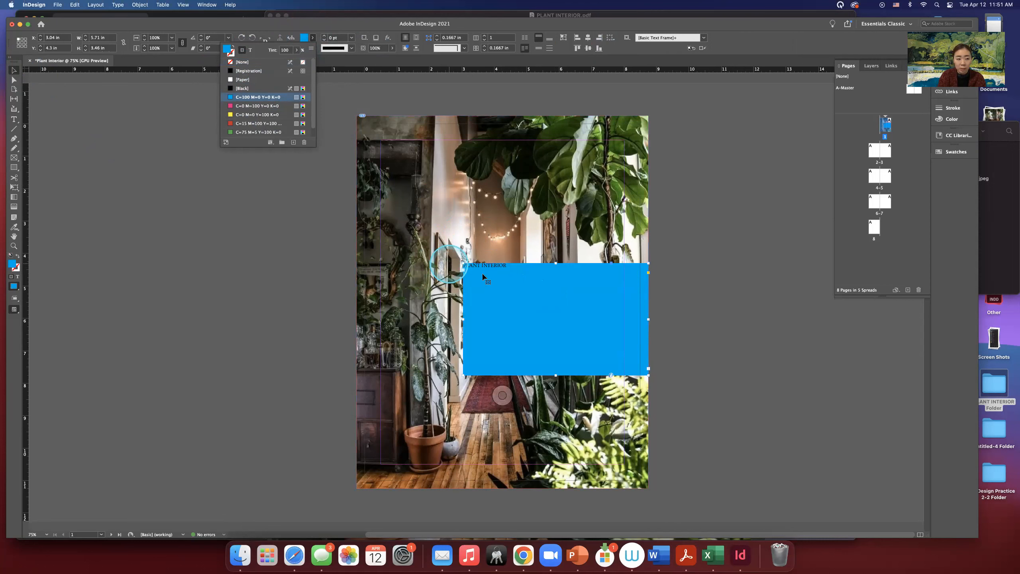
# - Sample a color theme from the cover photo, add it to the swatches and expand the Colorful_Theme group
pyautogui.click(14, 70)
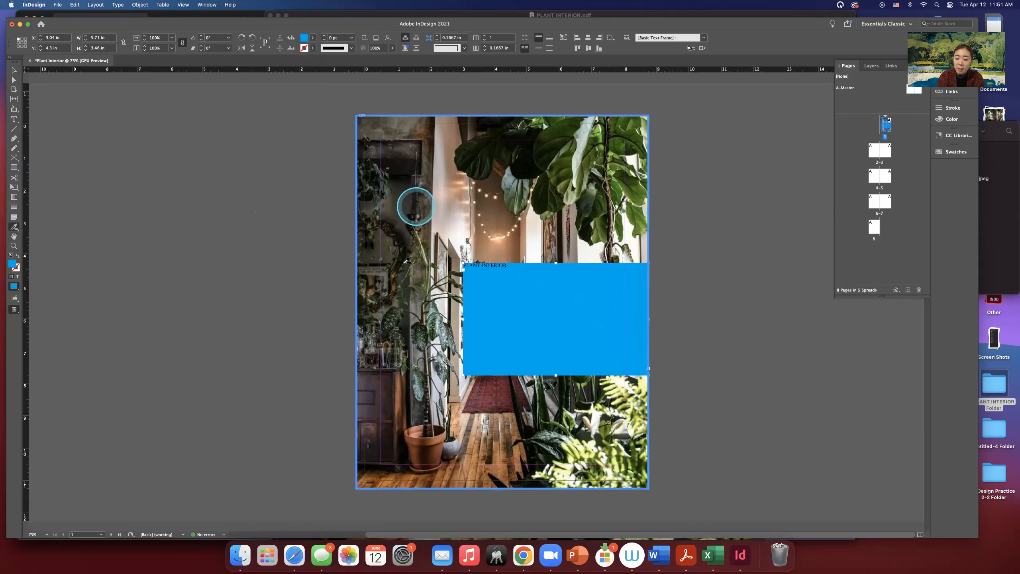
pyautogui.click(492, 210)
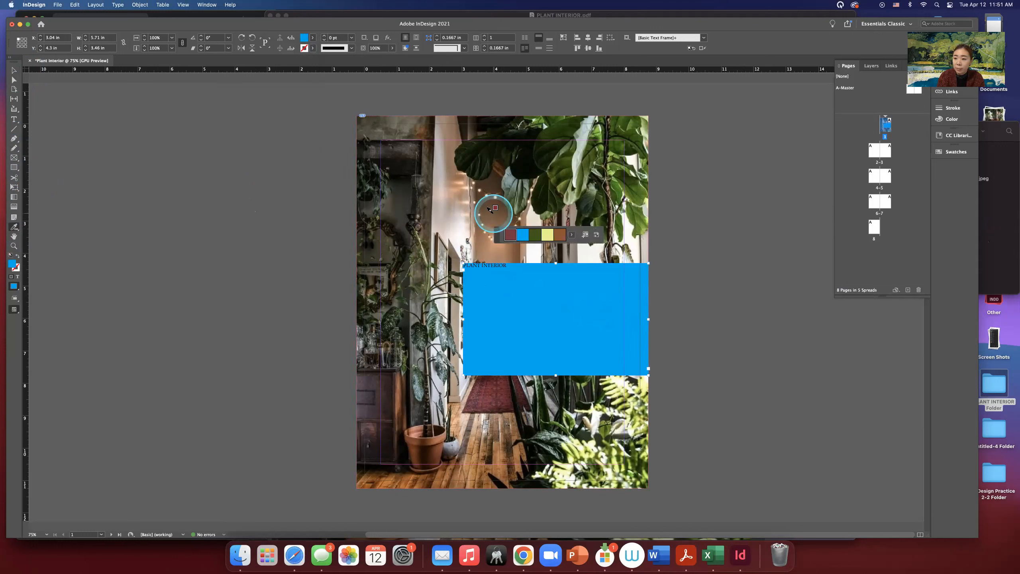
pyautogui.click(585, 237)
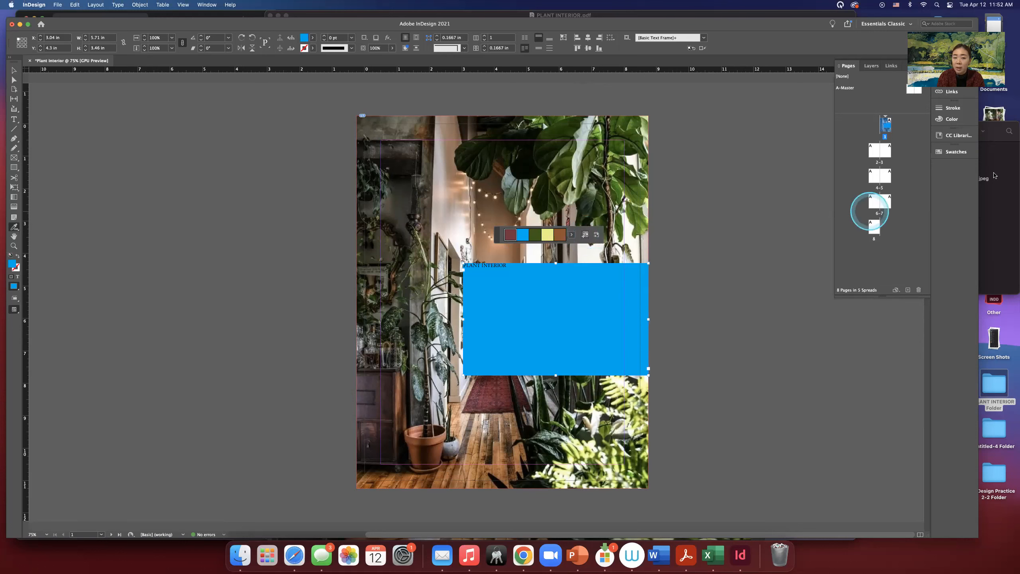
pyautogui.click(954, 152)
pyautogui.click(839, 261)
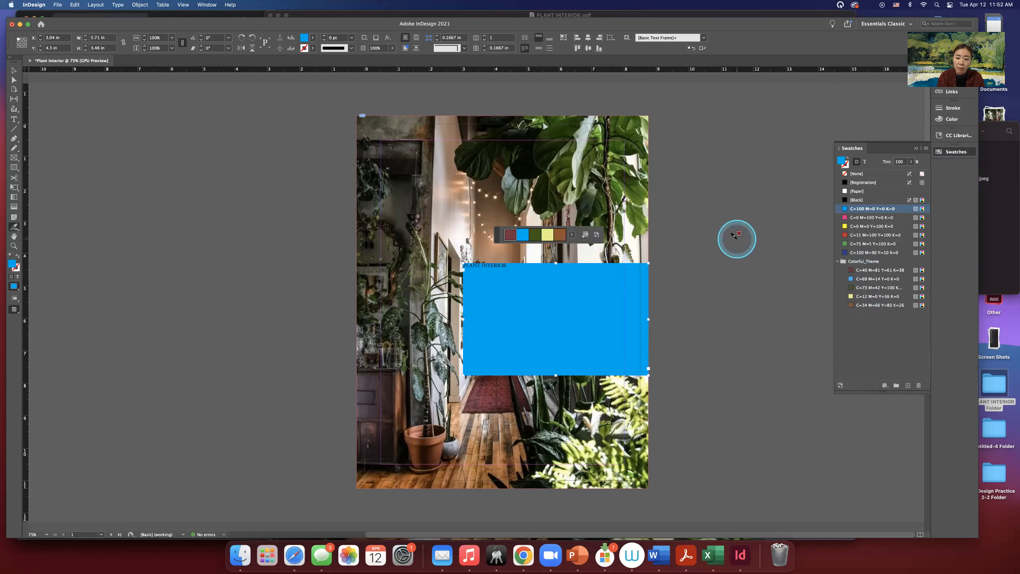
# - Move the blue title box slightly up the cover photo, to a Y position of about 4.12 in
pyautogui.click(13, 70)
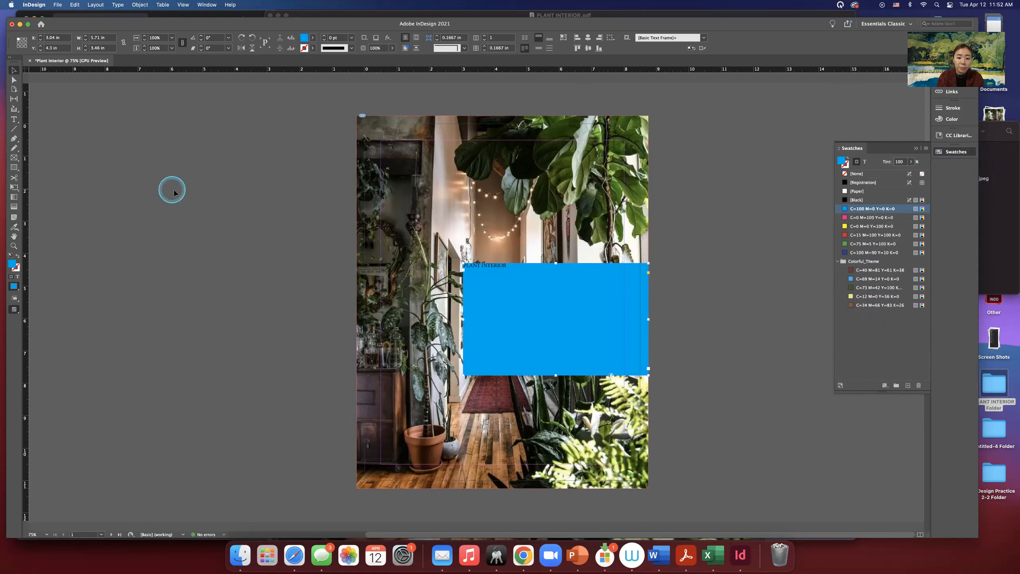
pyautogui.click(207, 201)
pyautogui.click(604, 319)
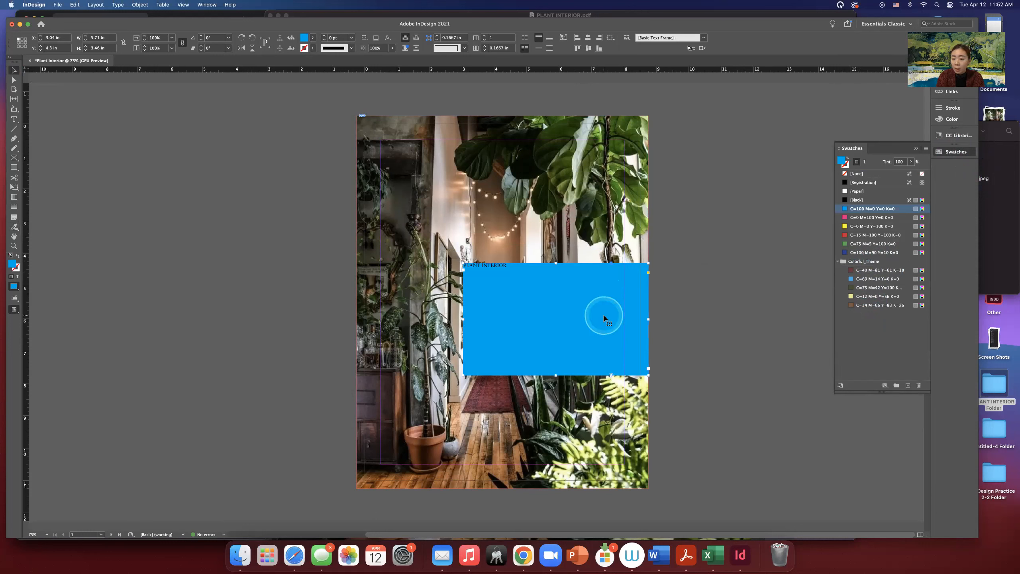
pyautogui.moveTo(596, 319); pyautogui.dragTo(598, 318)
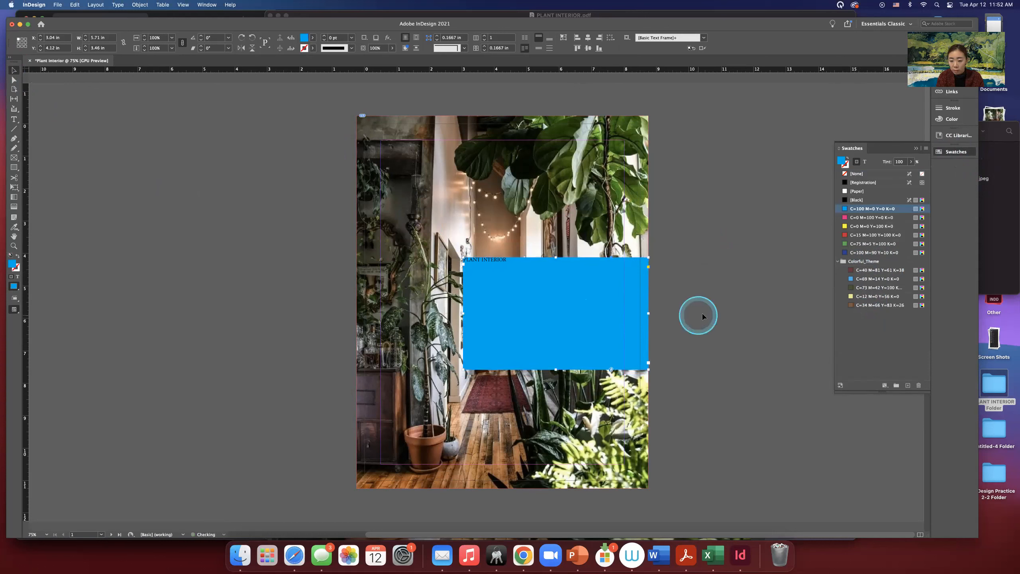
# - Nudge the title box against the cover's outer bleed edge, to about X 3.04 in and Y 4.1 in
pyautogui.moveTo(534, 309); pyautogui.dragTo(533, 309)
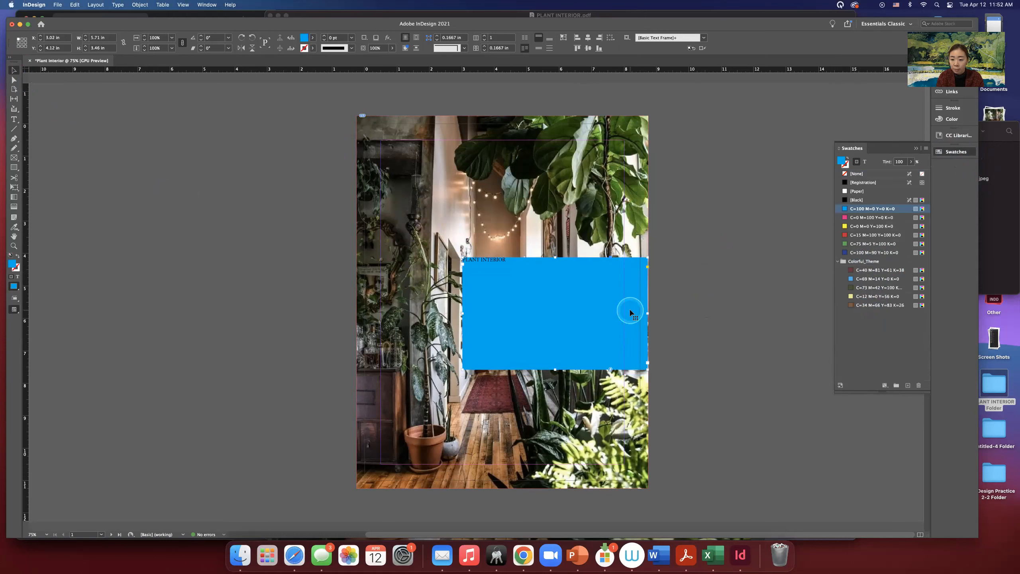
pyautogui.click(723, 325)
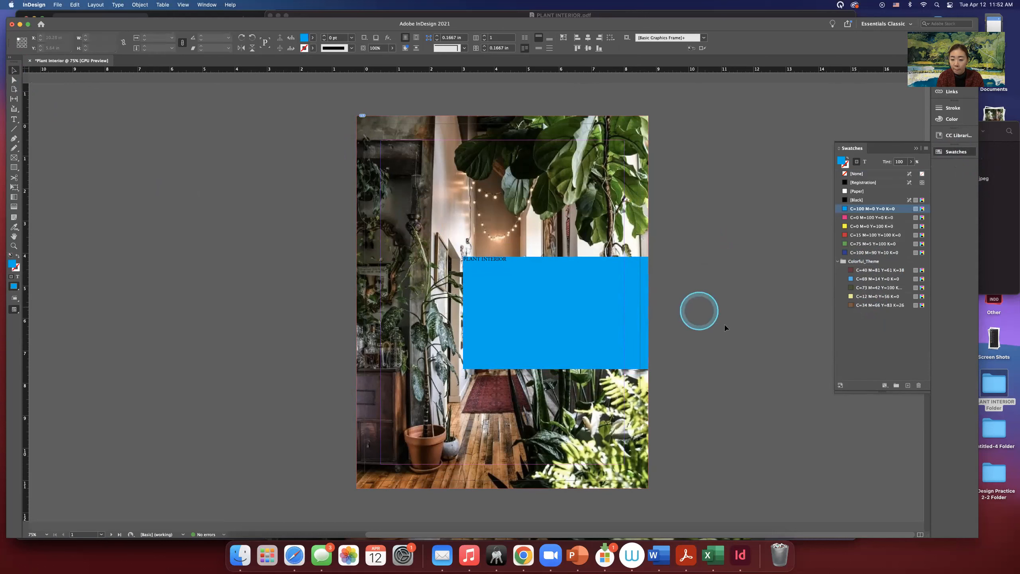
# - Open the gradient settings beside the cover and fill the title box with the dark red theme swatch C=40 M=81 Y=61 K=38
pyautogui.click(526, 296)
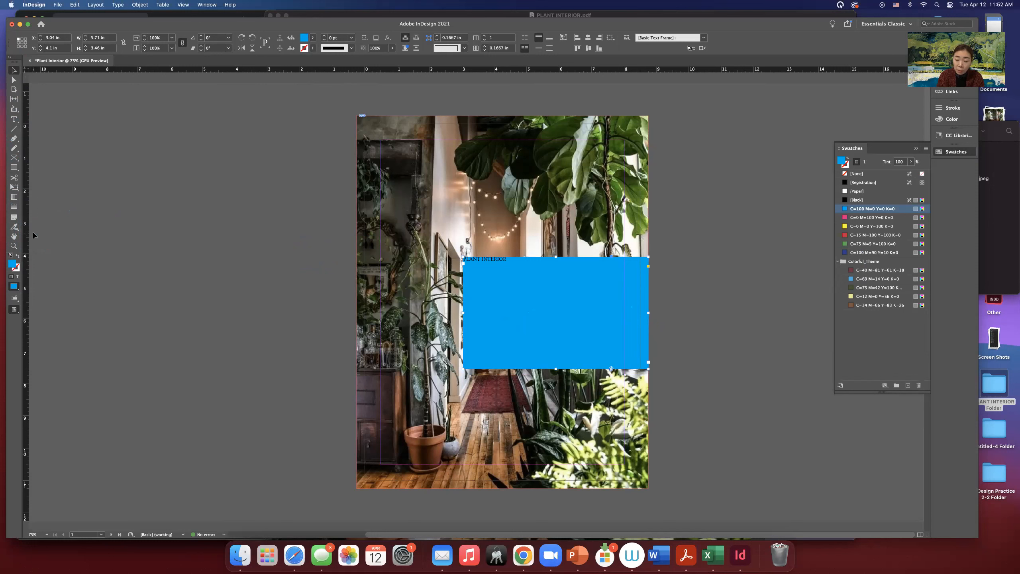
pyautogui.click(14, 198)
pyautogui.doubleClick(14, 198)
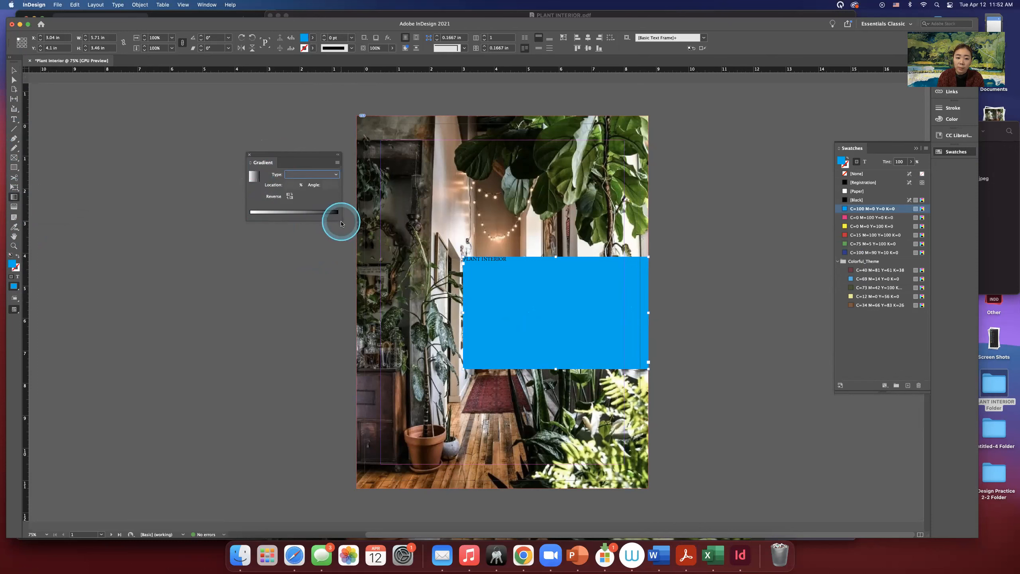
pyautogui.moveTo(275, 158); pyautogui.dragTo(256, 223)
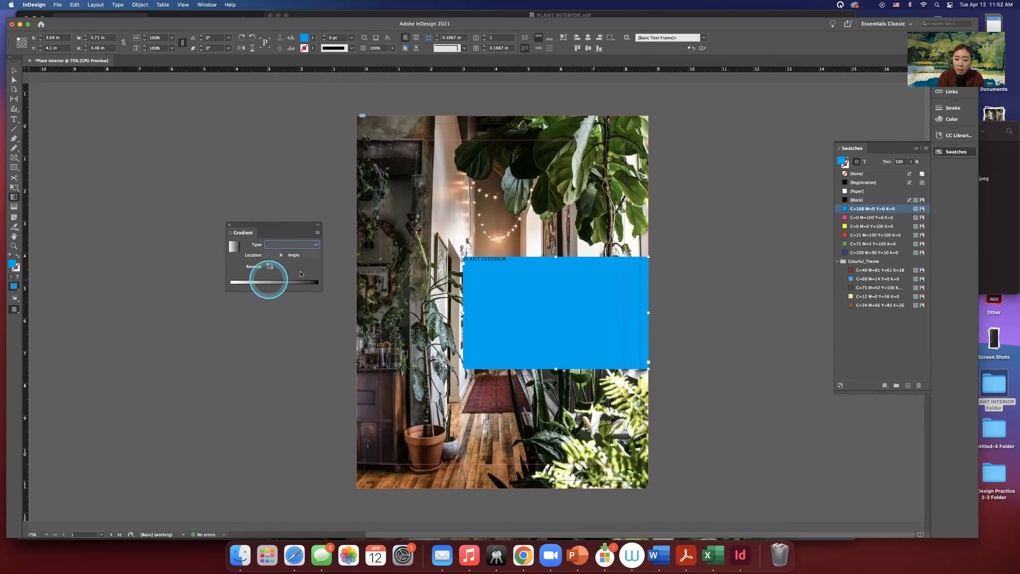
pyautogui.click(13, 71)
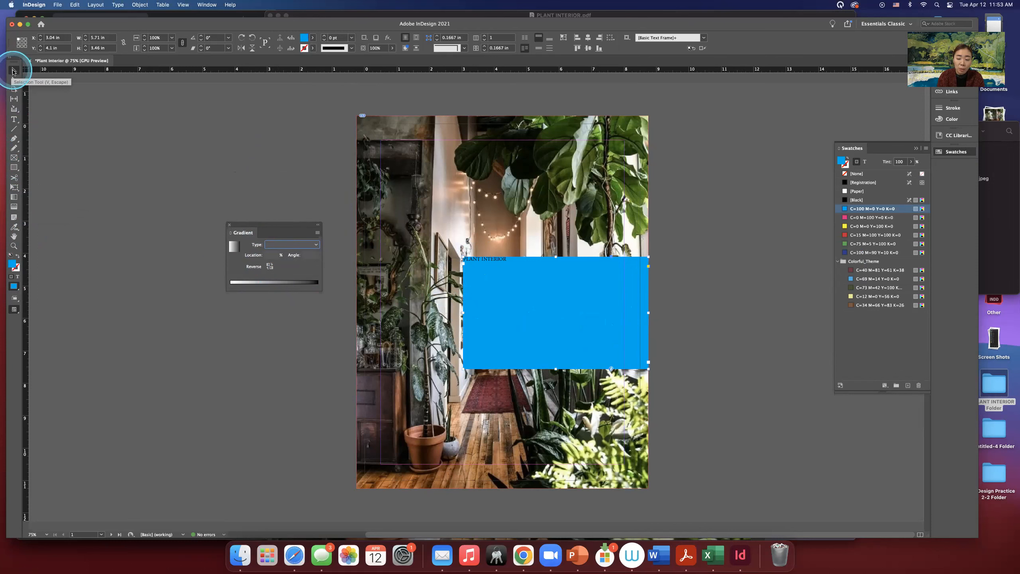
pyautogui.click(531, 318)
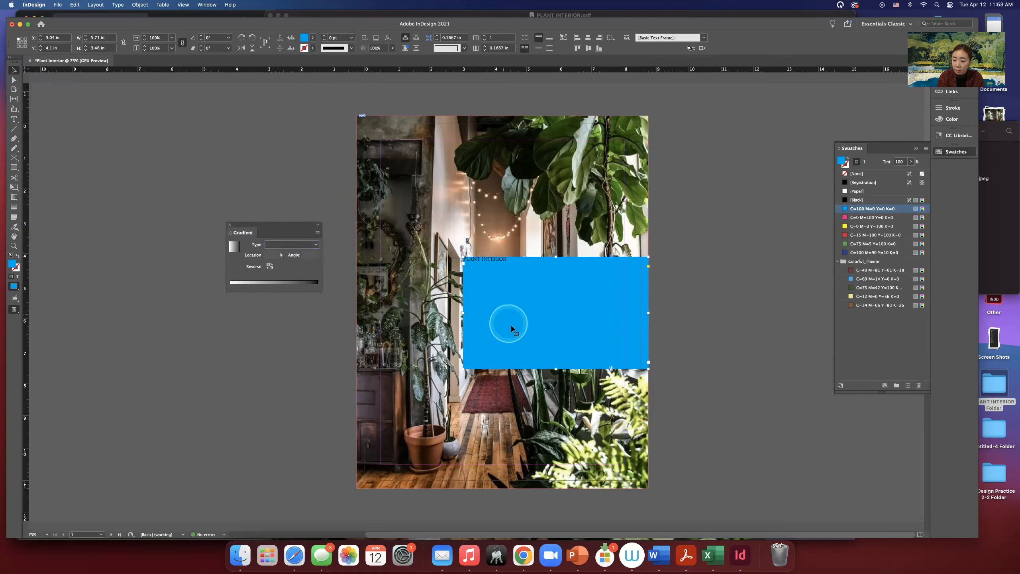
pyautogui.click(869, 269)
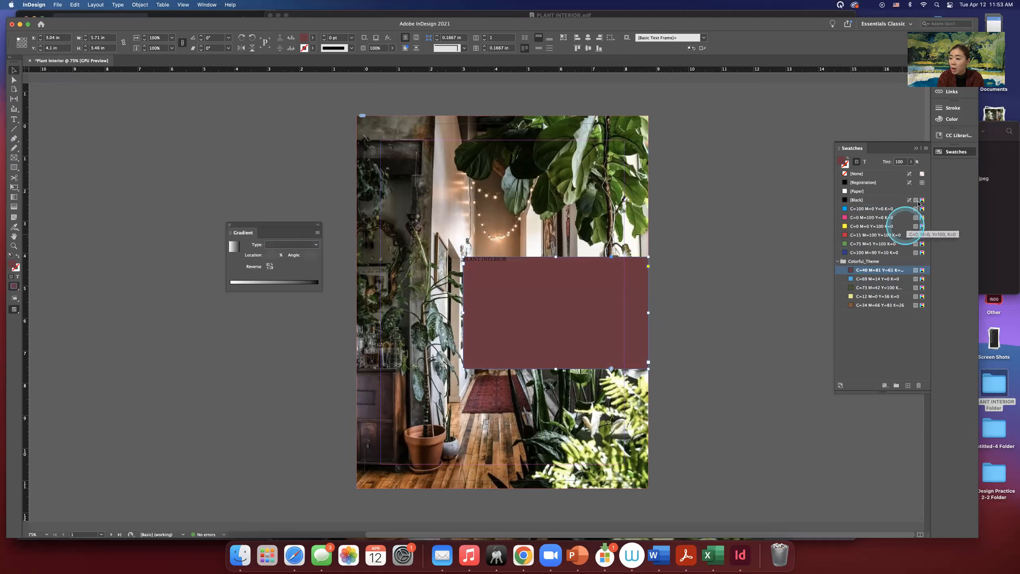
pyautogui.click(926, 148)
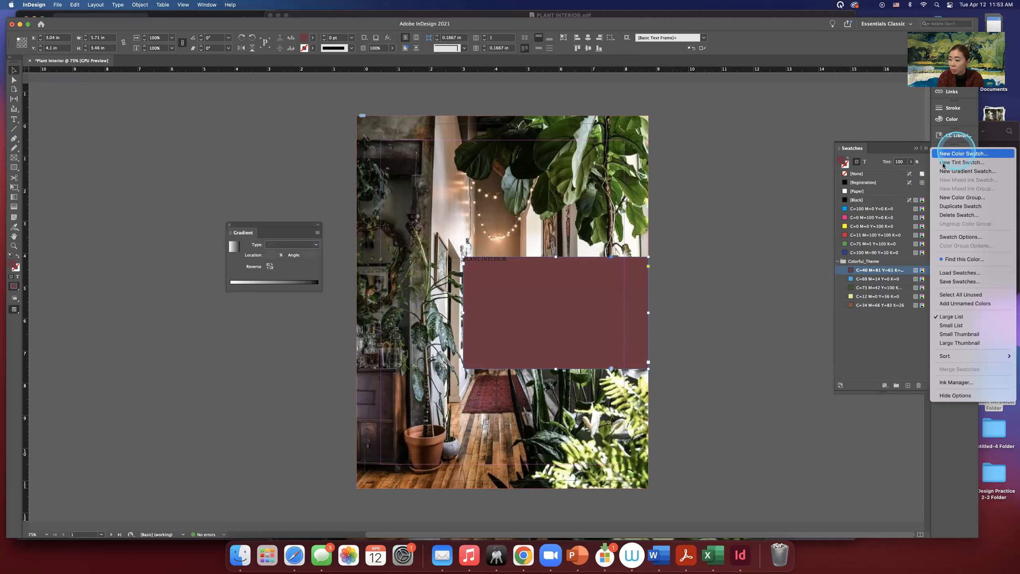
pyautogui.click(887, 334)
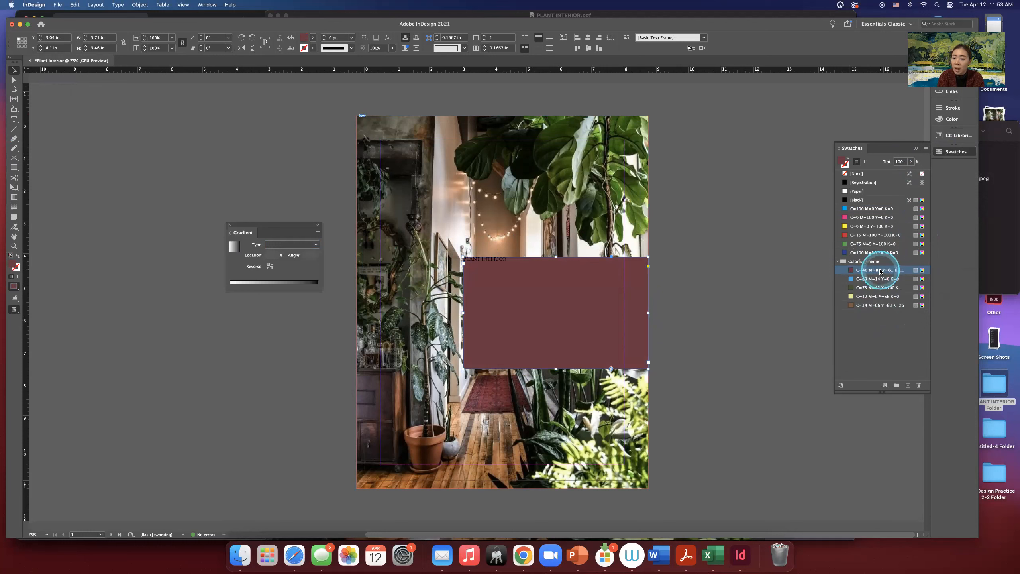
# - Turn the title box fill into a linear gradient by adding the dark red and dark green (C=73 M=42 Y=100) theme swatches as color stops
pyautogui.click(488, 253)
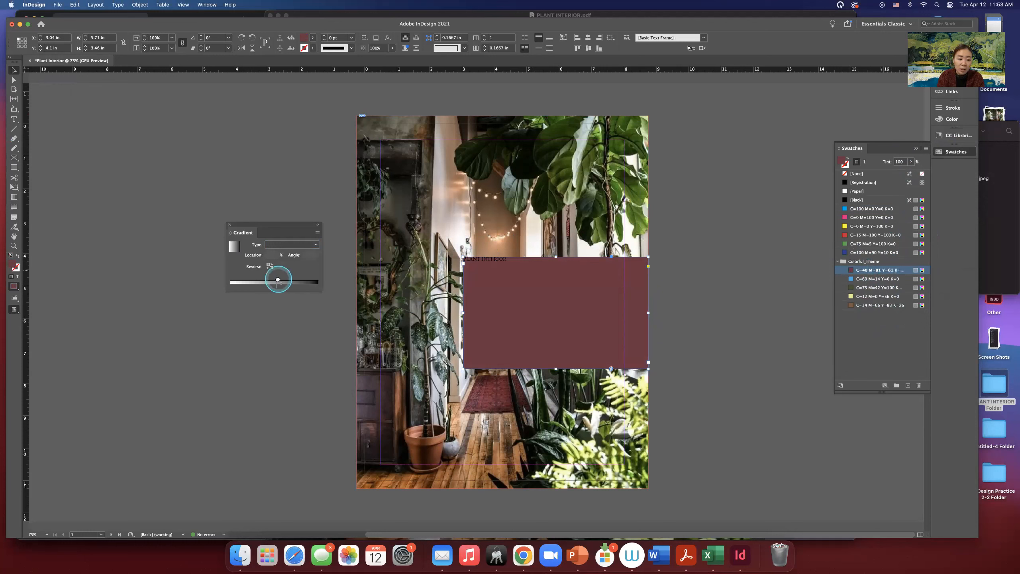
pyautogui.click(243, 283)
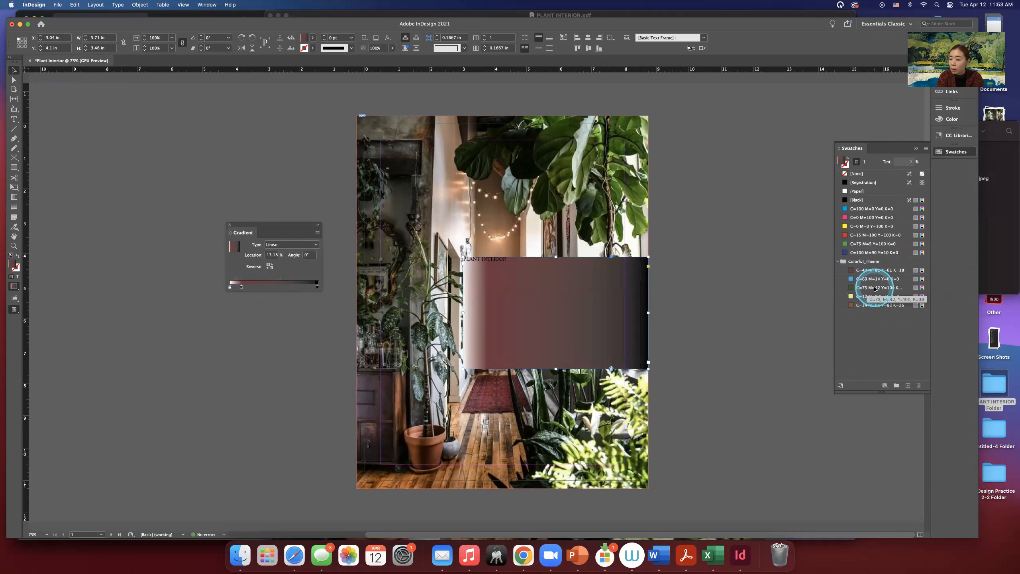
pyautogui.moveTo(866, 287); pyautogui.dragTo(461, 273)
pyautogui.moveTo(297, 284); pyautogui.dragTo(299, 284)
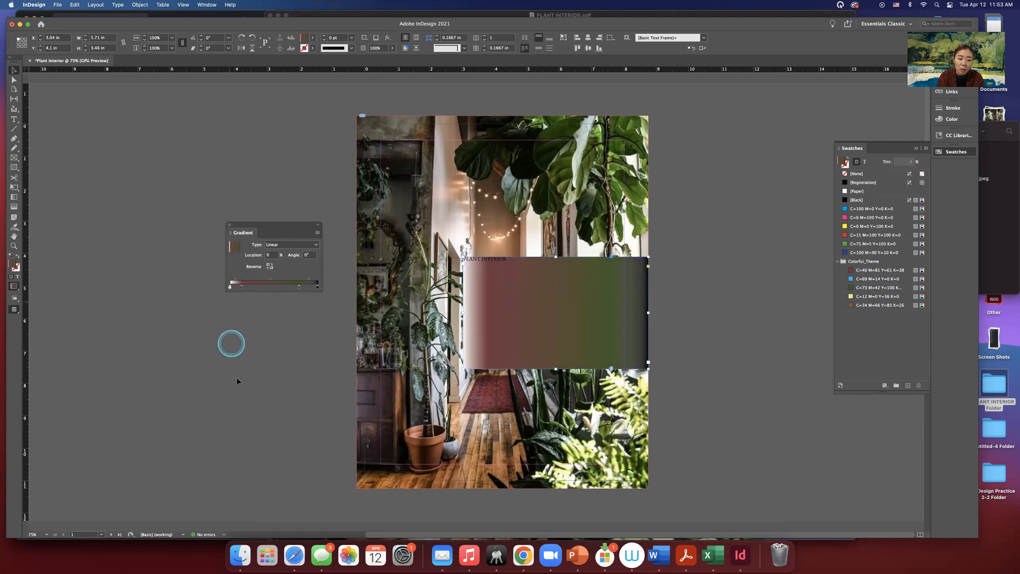
# - Remove the white and black end stops from the gradient, and move the green stop to about 96% and the red stop to about 1.6%
pyautogui.click(230, 288)
pyautogui.moveTo(230, 287); pyautogui.dragTo(231, 337)
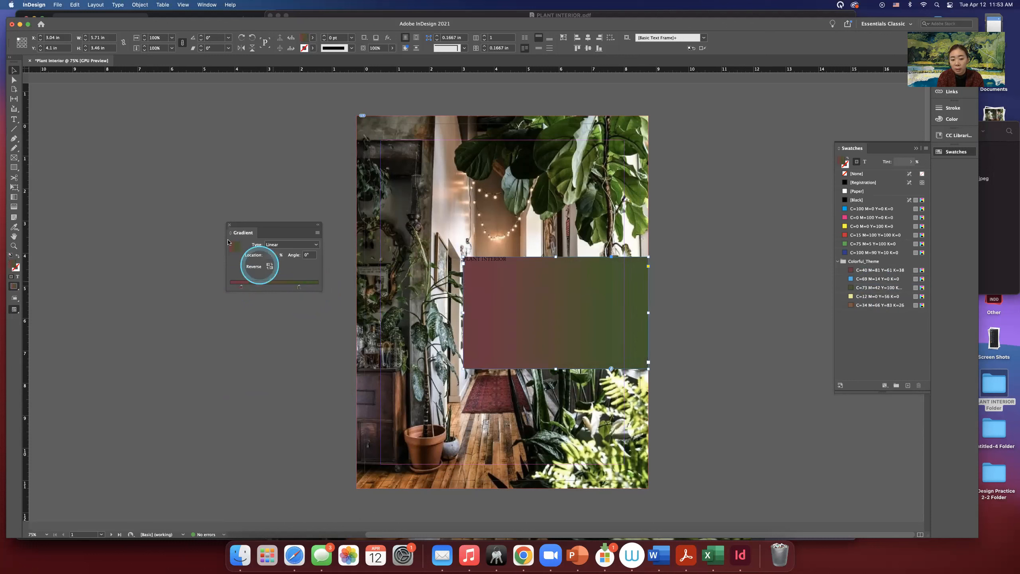
pyautogui.moveTo(299, 288); pyautogui.dragTo(303, 288)
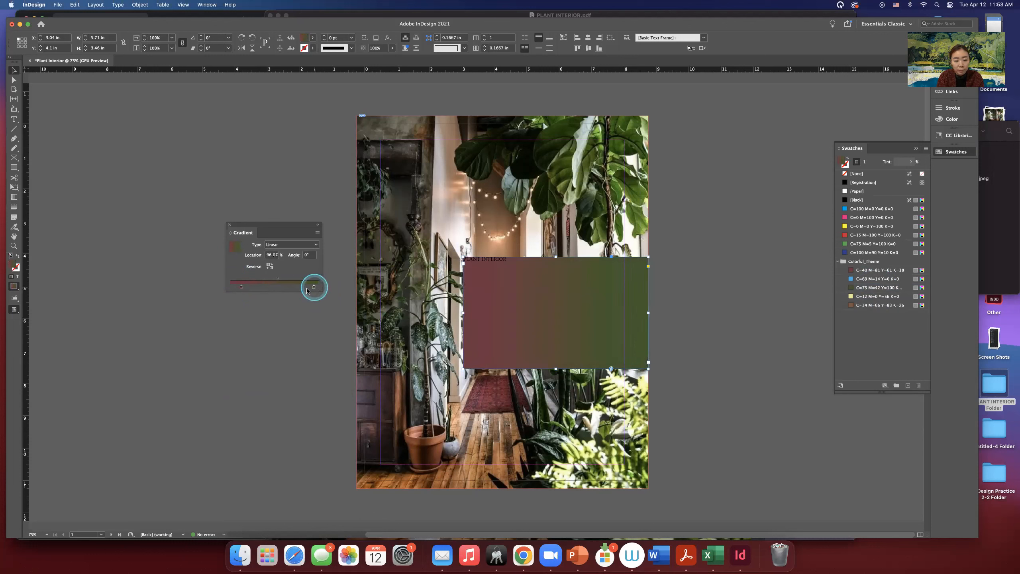
pyautogui.click(237, 288)
pyautogui.moveTo(241, 288); pyautogui.dragTo(231, 290)
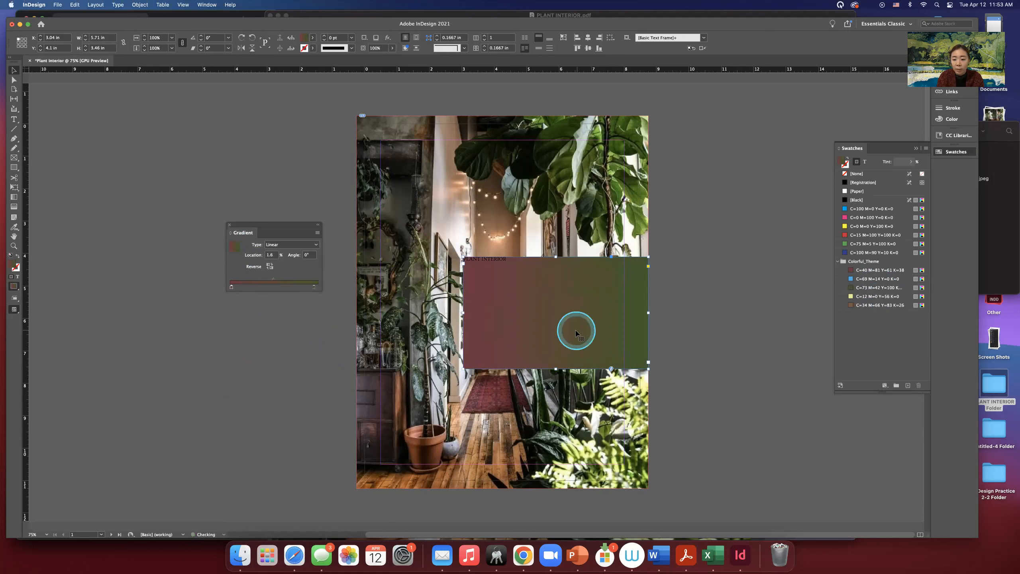
# - Redirect the title box gradient vertically at -90°, from red near the box's top to green just past its bottom edge, and close the gradient settings
pyautogui.click(14, 197)
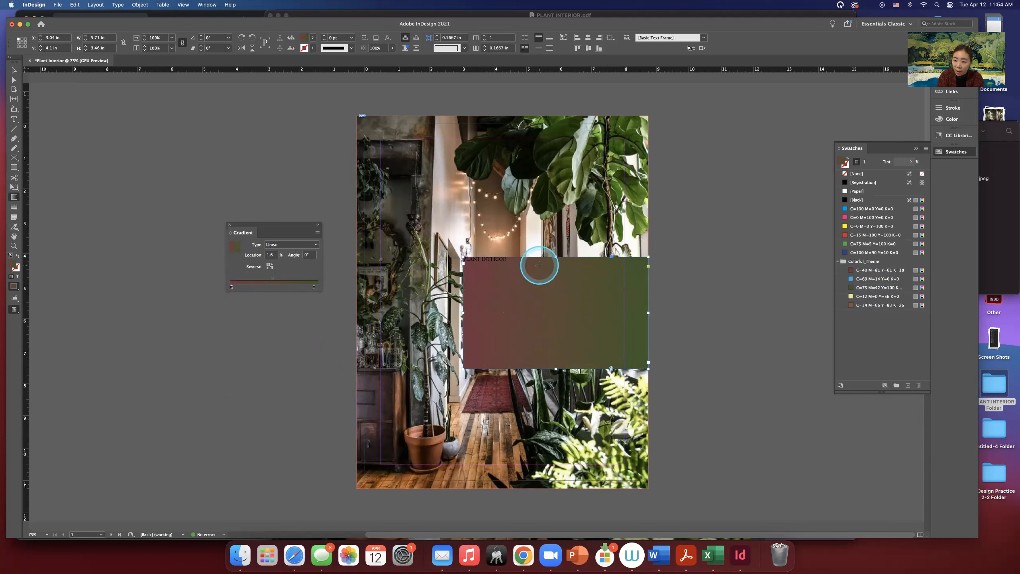
pyautogui.moveTo(539, 265); pyautogui.dragTo(542, 296)
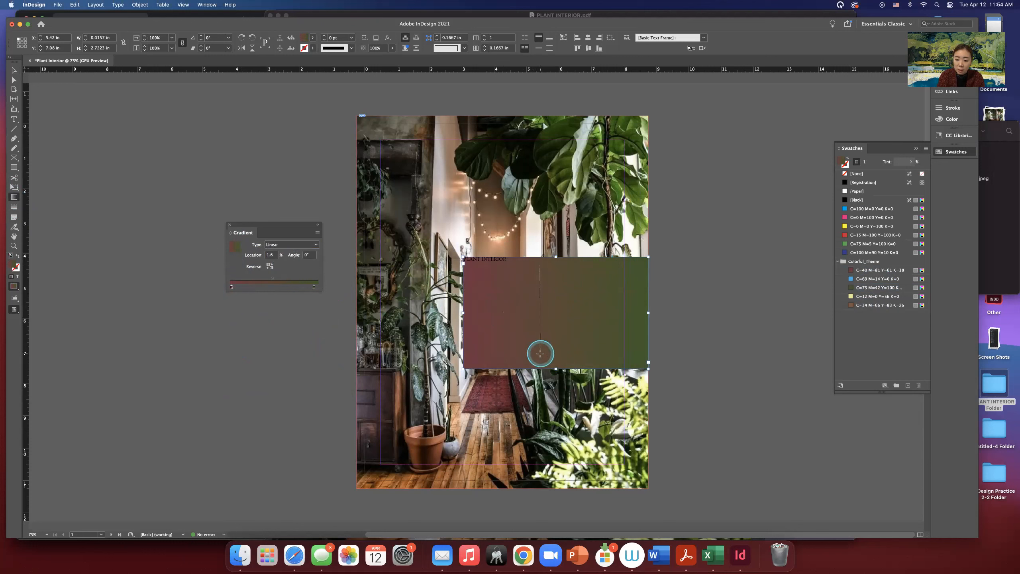
pyautogui.moveTo(540, 354); pyautogui.dragTo(541, 356)
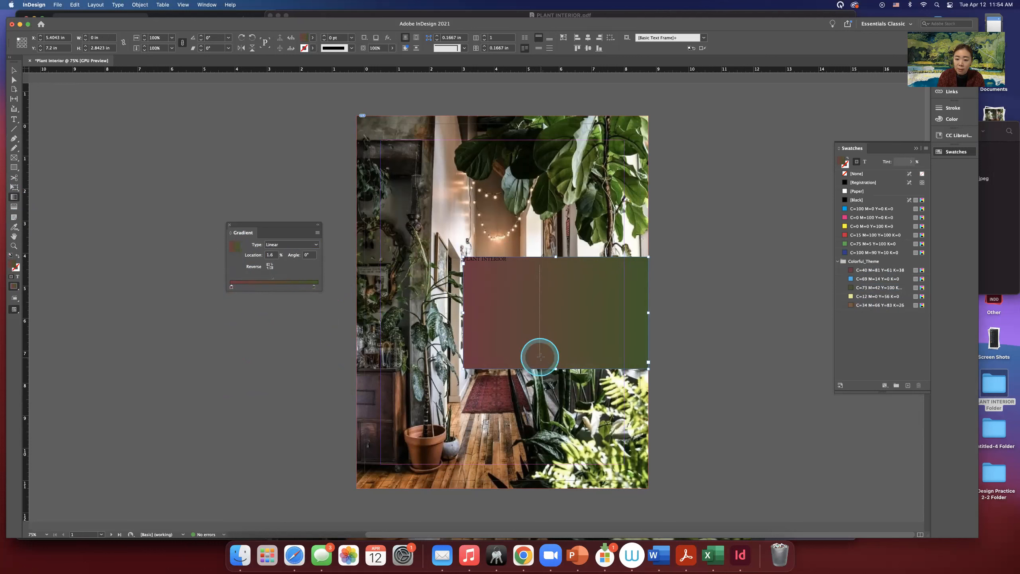
pyautogui.moveTo(571, 269); pyautogui.dragTo(573, 311)
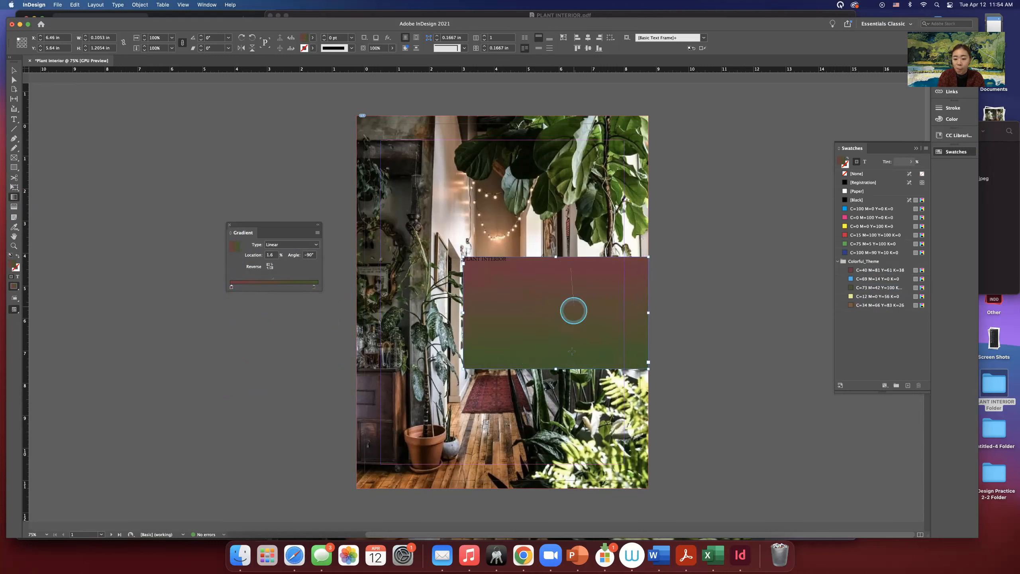
pyautogui.moveTo(569, 390); pyautogui.dragTo(569, 390)
pyautogui.moveTo(577, 269); pyautogui.dragTo(583, 388)
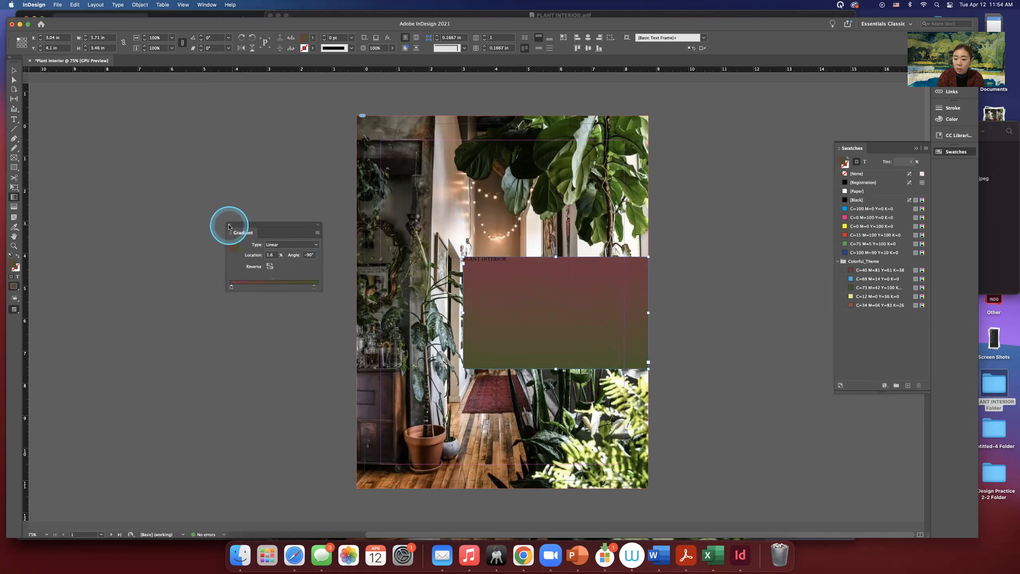
pyautogui.click(229, 225)
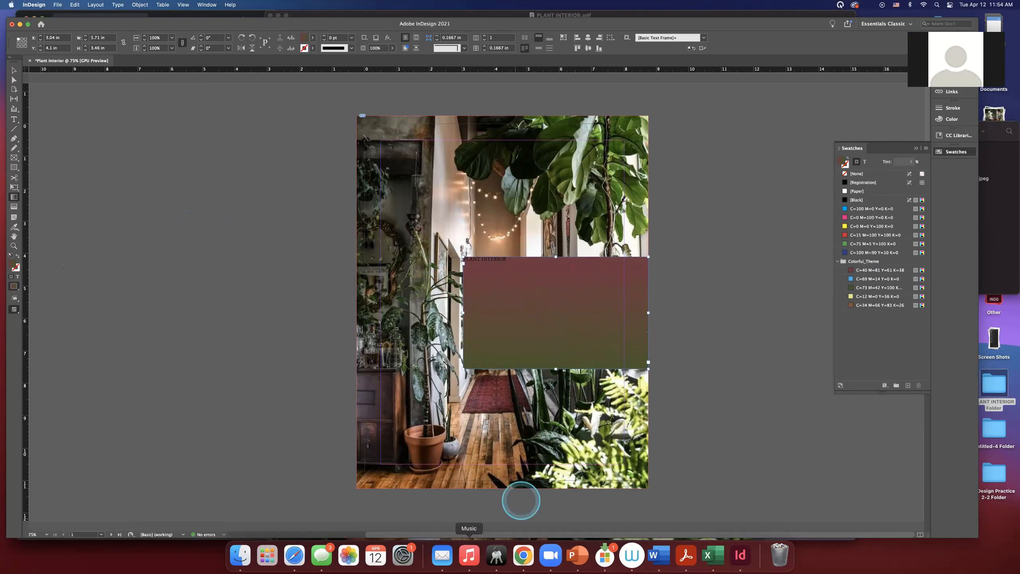
# - Reopen the gradient settings and give the title box a stroke in the pale yellow theme swatch C=12 M=0 Y=56 K=0
pyautogui.doubleClick(13, 197)
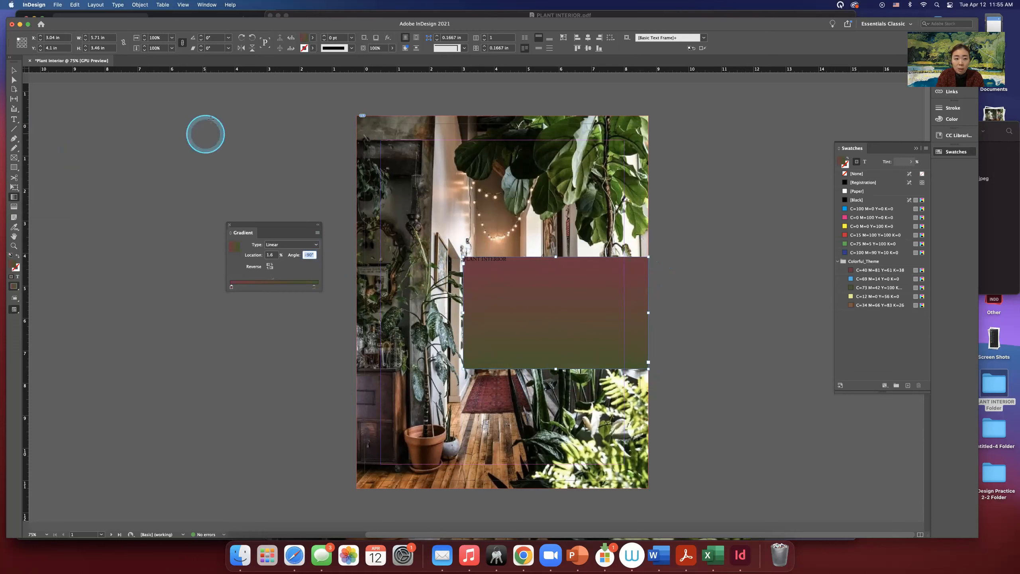
pyautogui.click(313, 49)
pyautogui.scroll(-2, 312, 87)
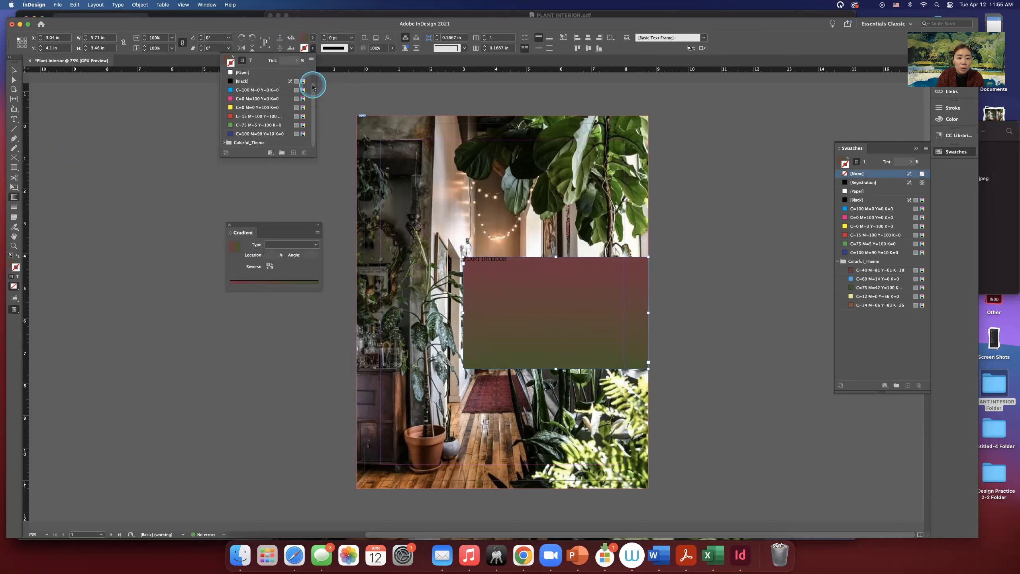
pyautogui.scroll(2, 223, 140)
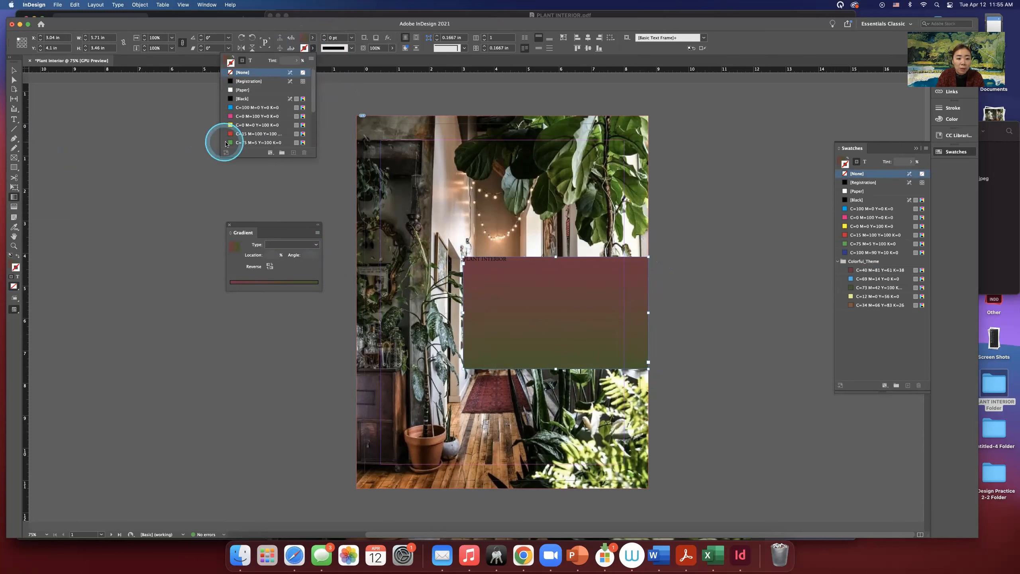
pyautogui.scroll(-3, 251, 115)
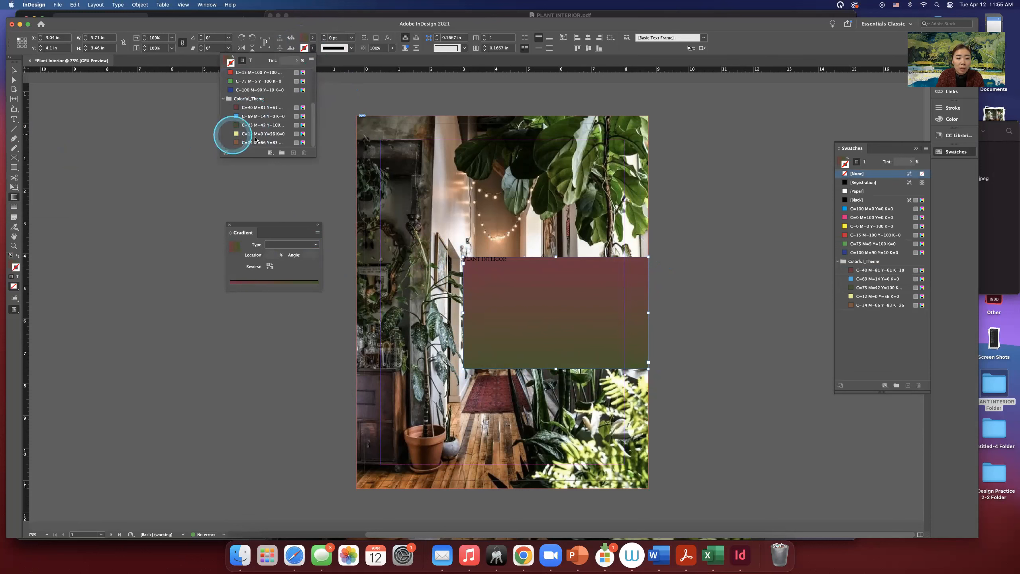
pyautogui.click(251, 133)
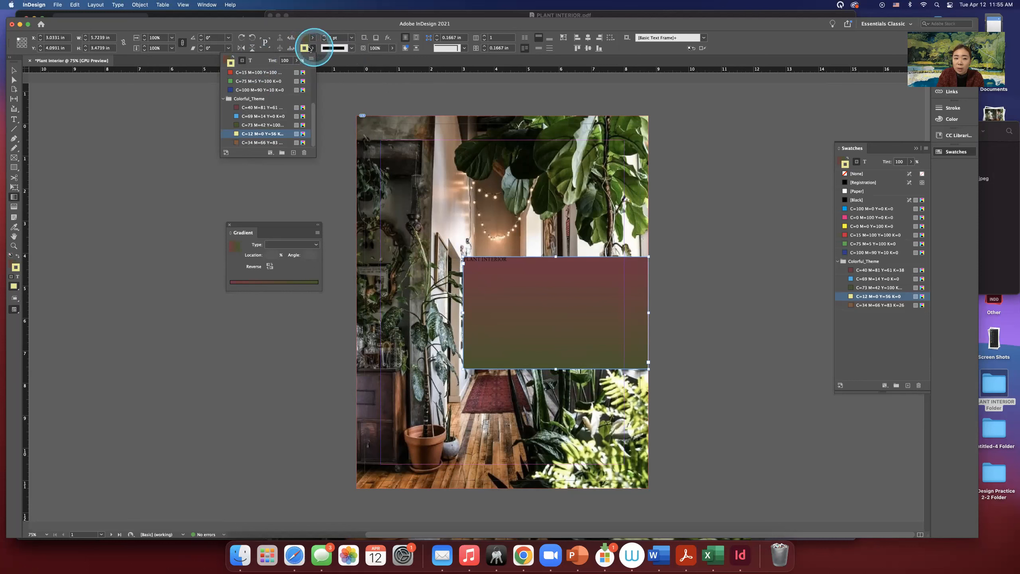
# - Set the title box's stroke to the Thin - Thick style with a weight of 2 pt and deselect the box
pyautogui.click(351, 48)
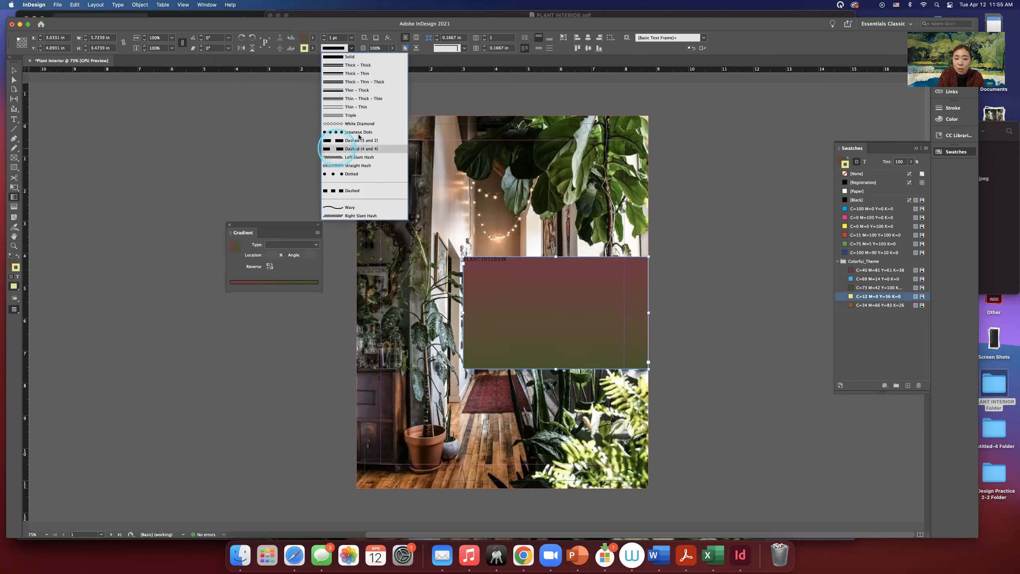
pyautogui.click(333, 90)
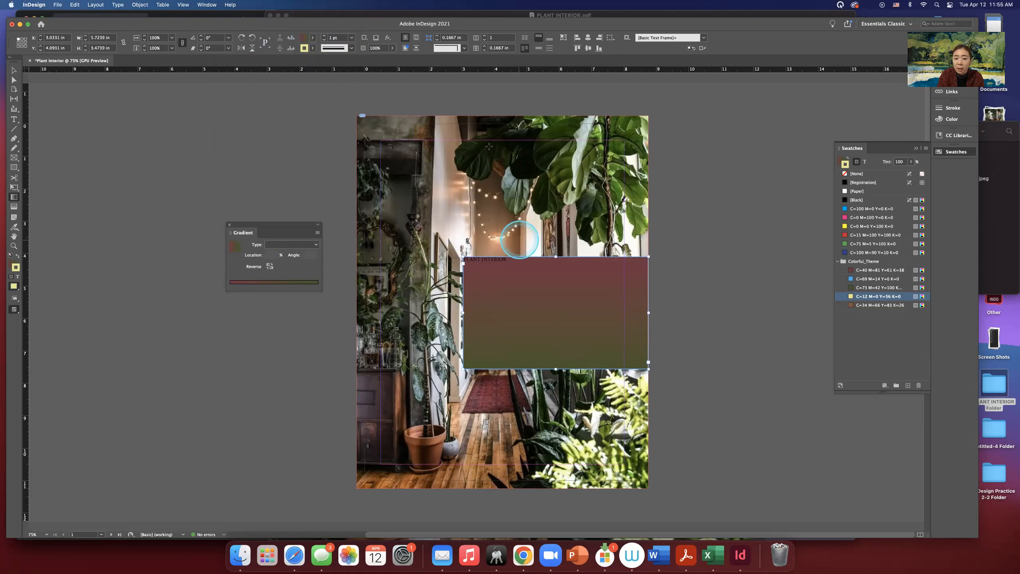
pyautogui.click(326, 37)
pyautogui.click(325, 37)
pyautogui.click(324, 40)
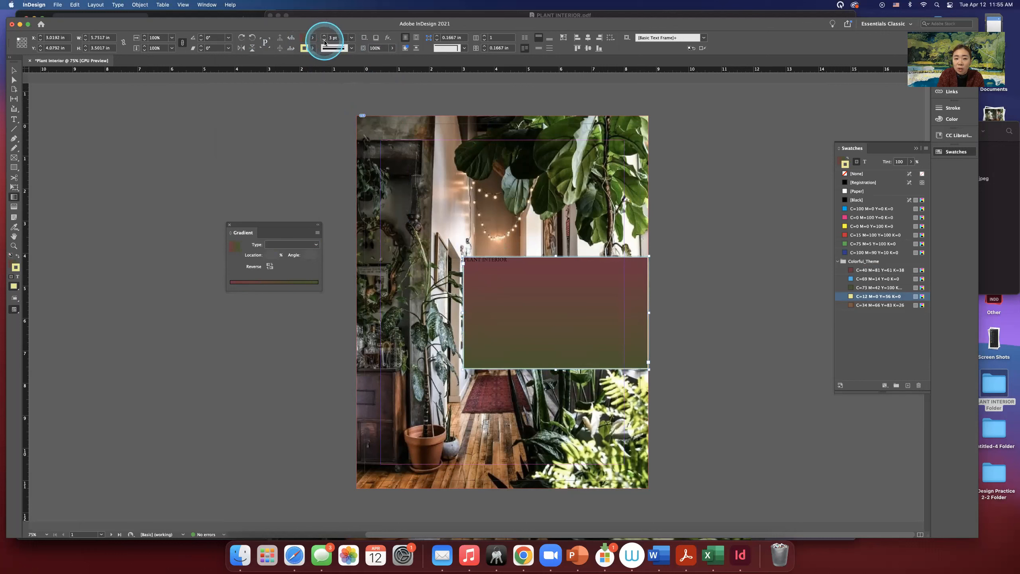
pyautogui.click(324, 40)
pyautogui.click(324, 36)
pyautogui.click(14, 70)
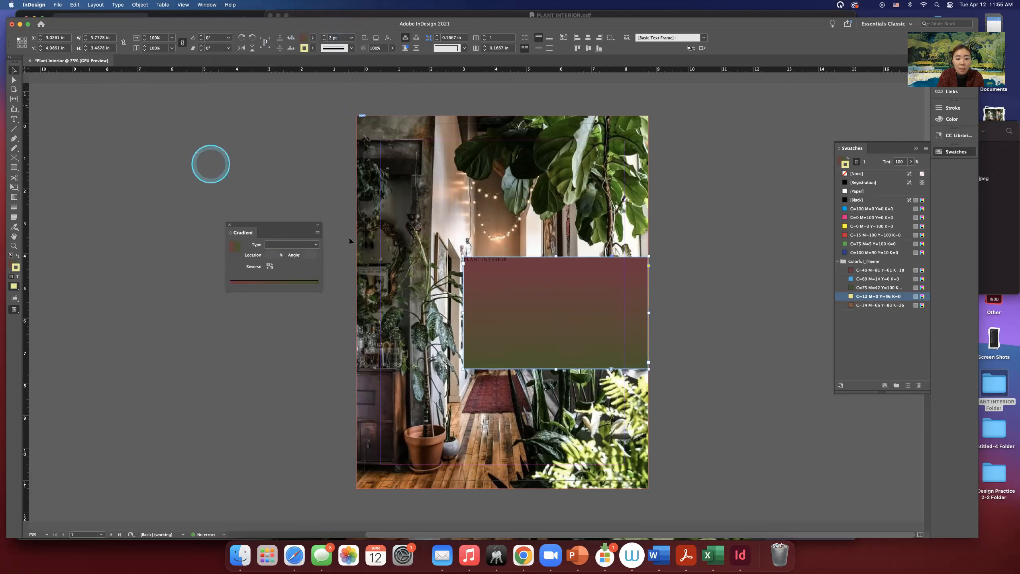
pyautogui.click(712, 290)
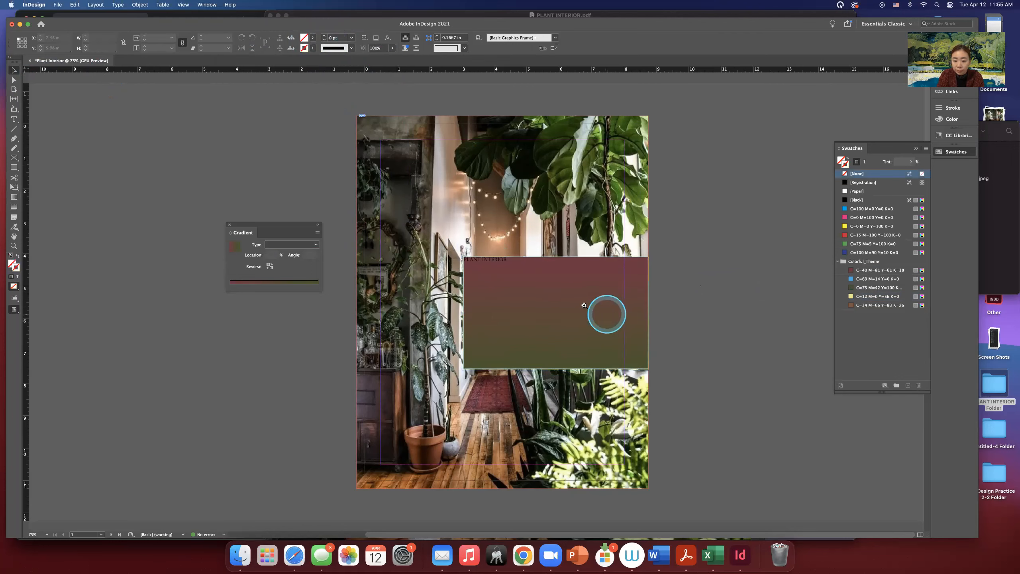
# - Examine the title box's stroke and gradient fill up close against the cover photo
pyautogui.press('z')
pyautogui.click(582, 303)
pyautogui.click(519, 312)
pyautogui.click(505, 268)
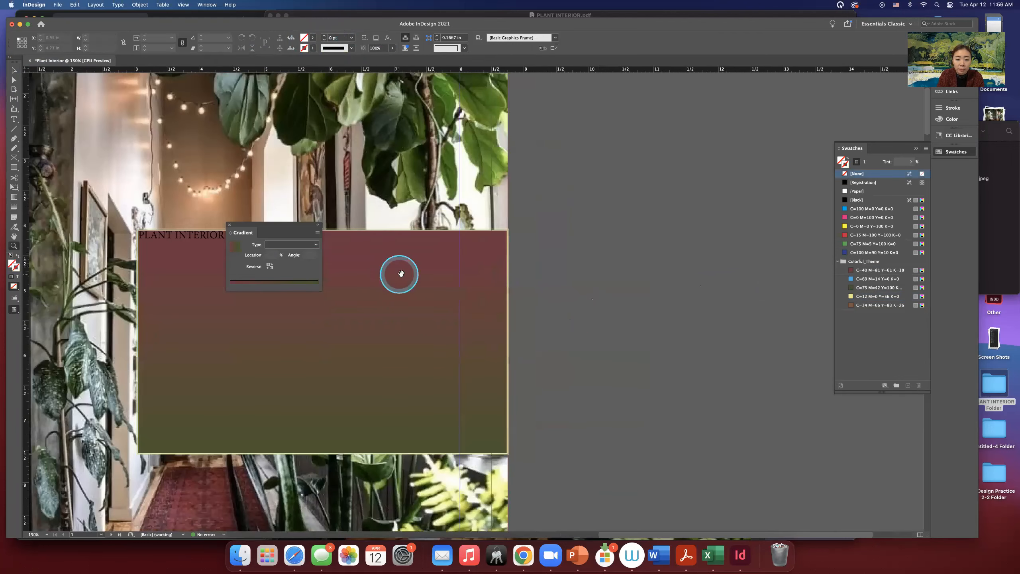
pyautogui.moveTo(400, 274); pyautogui.dragTo(563, 274)
pyautogui.click(475, 237)
pyautogui.moveTo(475, 238); pyautogui.dragTo(588, 303)
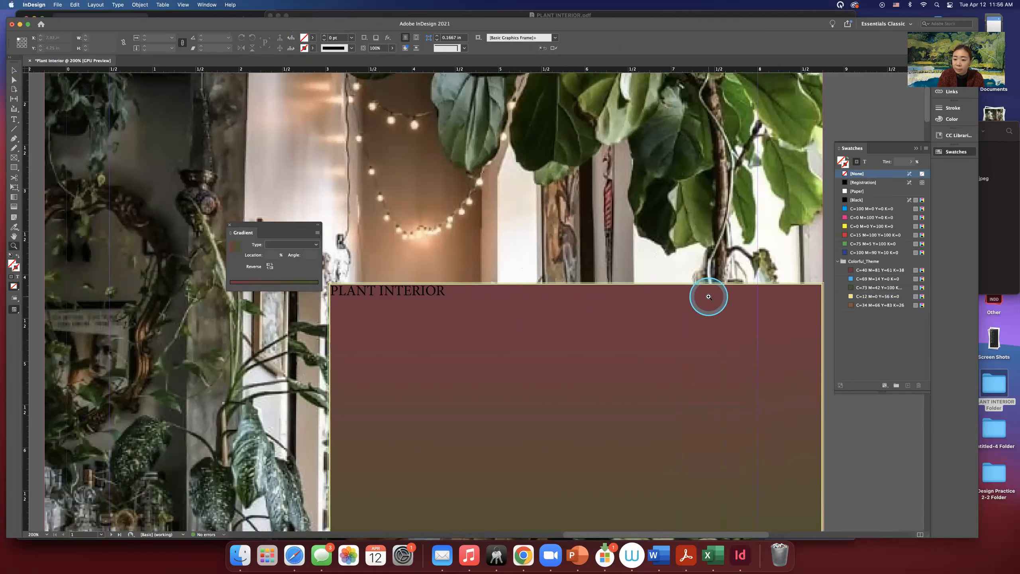
pyautogui.keyDown('alt'); pyautogui.click(708, 296); pyautogui.keyUp('alt')
pyautogui.keyDown('alt'); pyautogui.click(571, 312); pyautogui.keyUp('alt')
pyautogui.moveTo(499, 315); pyautogui.dragTo(804, 255)
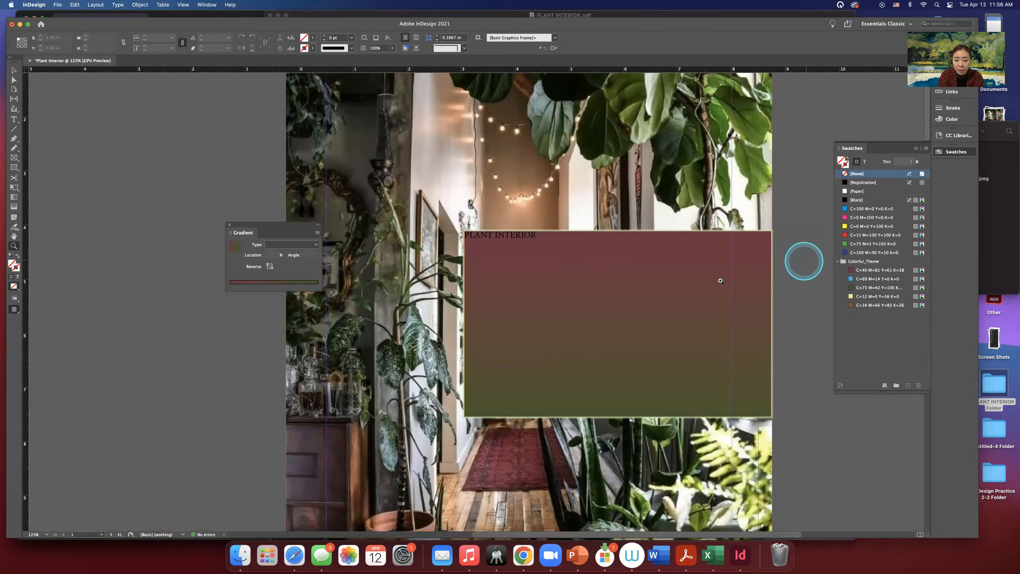
# - Change the font of the PLANT INTERIOR title text in the gradient box to Impact
pyautogui.moveTo(606, 274); pyautogui.dragTo(575, 266)
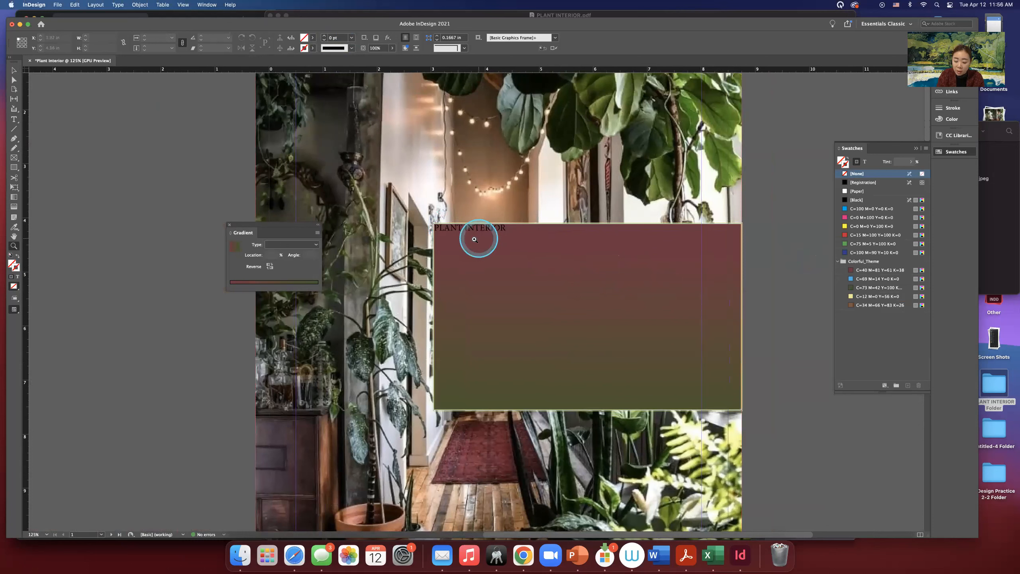
pyautogui.press('t')
pyautogui.moveTo(505, 228); pyautogui.dragTo(308, 222)
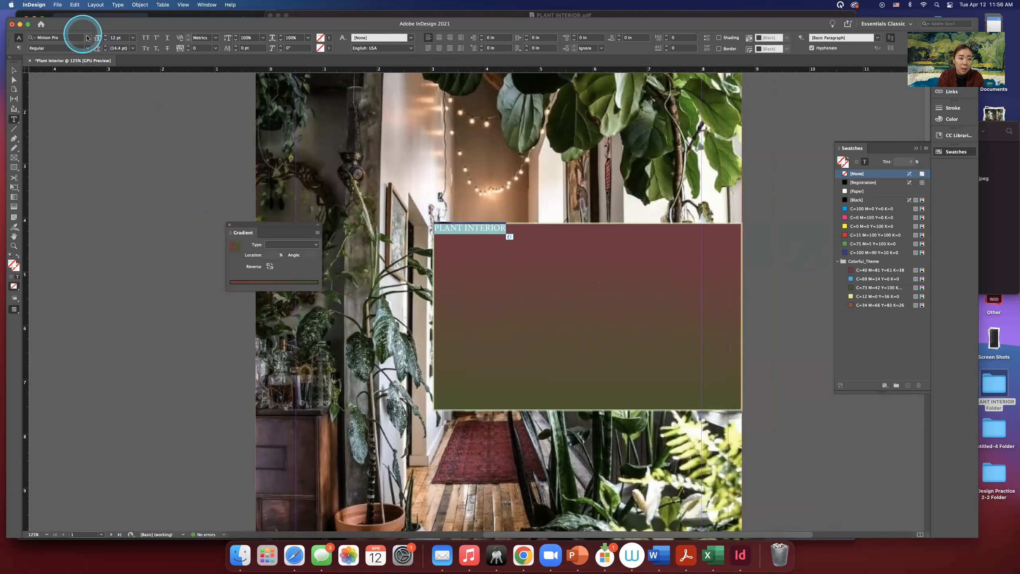
pyautogui.click(88, 38)
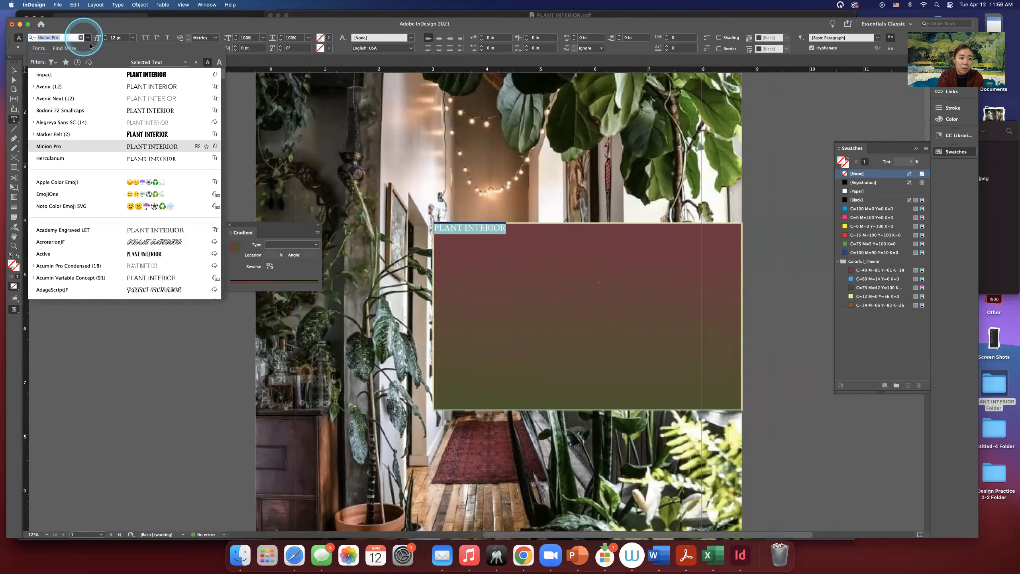
pyautogui.click(73, 76)
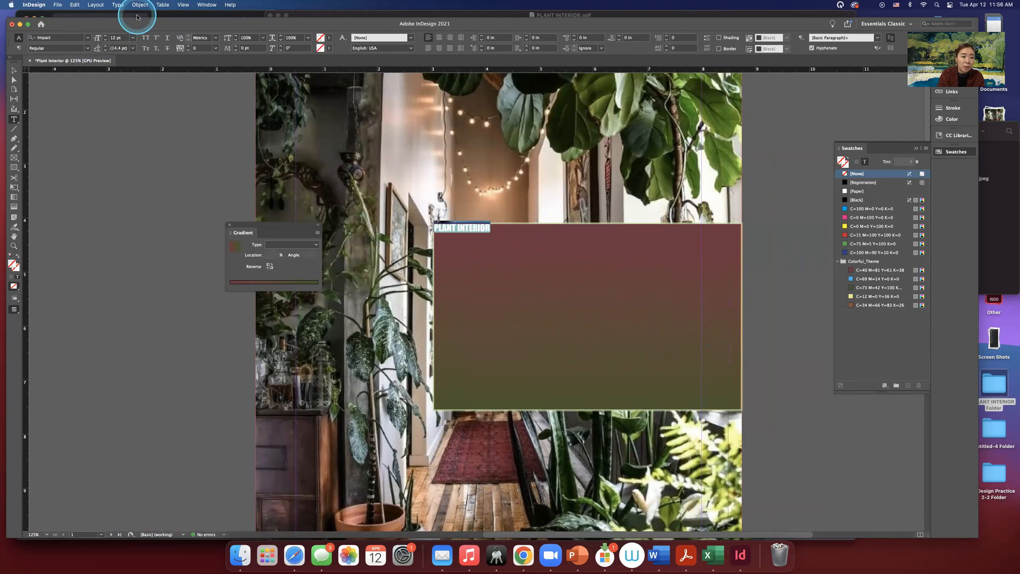
# - Enlarge the PLANT INTERIOR title text to 48 pt
pyautogui.click(133, 38)
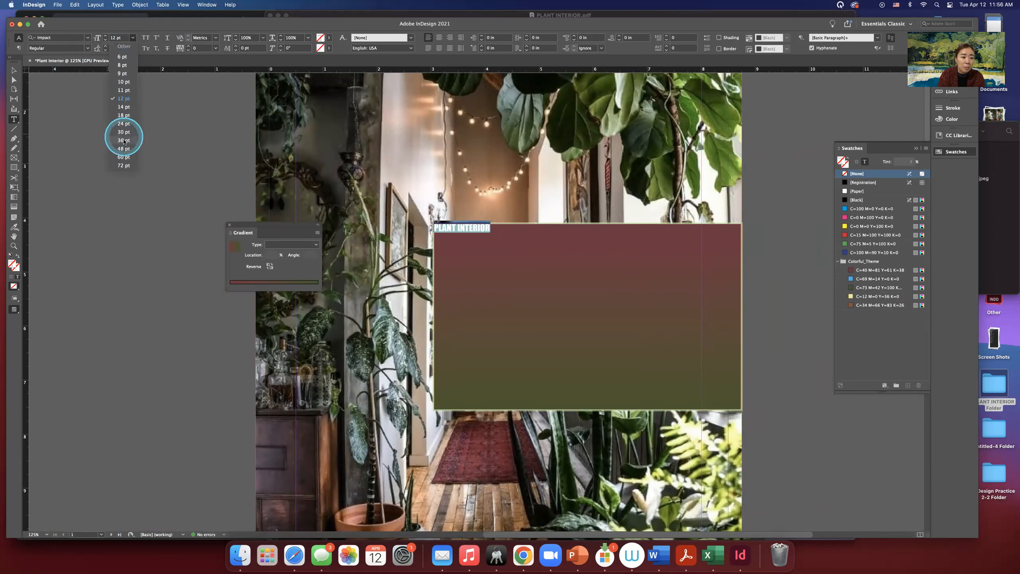
pyautogui.click(123, 140)
pyautogui.click(133, 37)
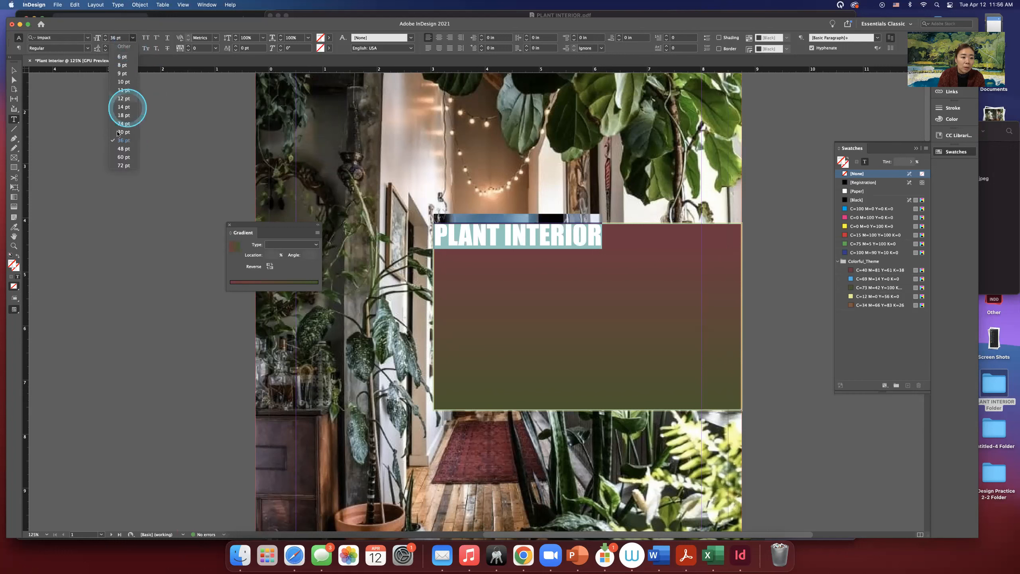
pyautogui.click(121, 152)
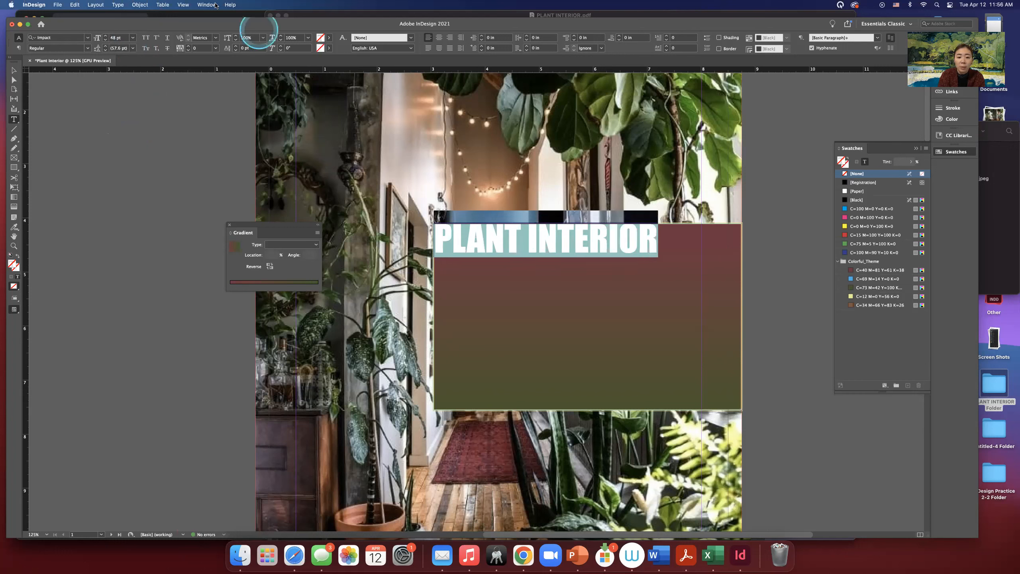
pyautogui.write('Z')
pyautogui.press('super+z')
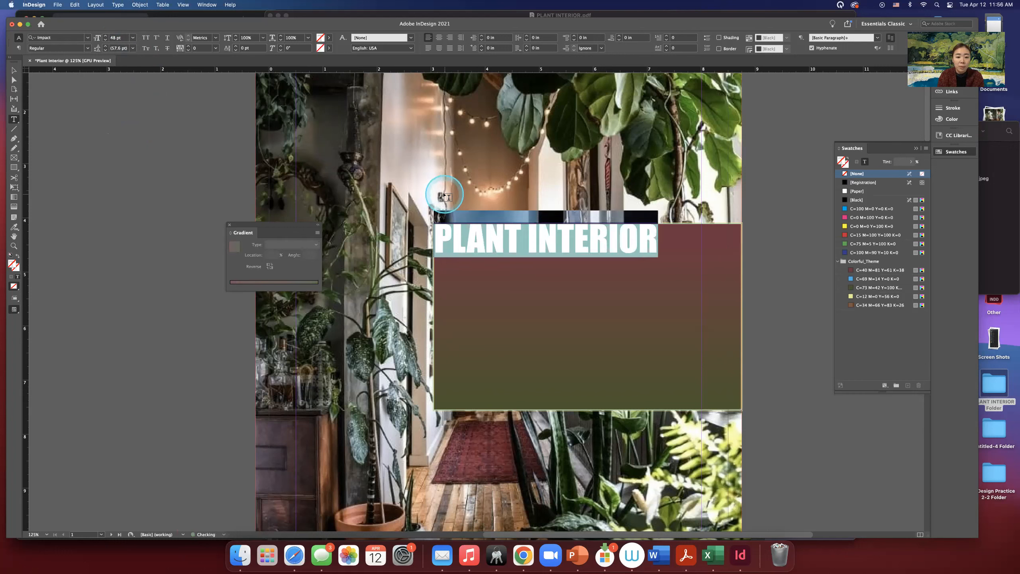
# - Fill the PLANT INTERIOR title text with the white [Paper] swatch and select its text box
pyautogui.click(13, 69)
pyautogui.keyDown('alt'); pyautogui.click(159, 140); pyautogui.keyUp('alt')
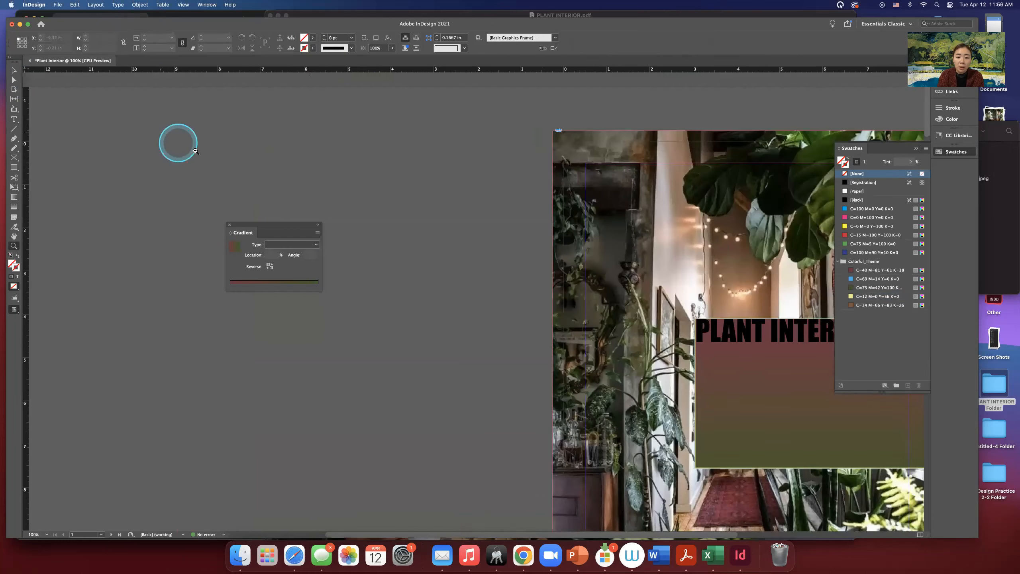
pyautogui.keyDown('alt'); pyautogui.click(195, 147); pyautogui.keyUp('alt')
pyautogui.moveTo(591, 296); pyautogui.dragTo(366, 274)
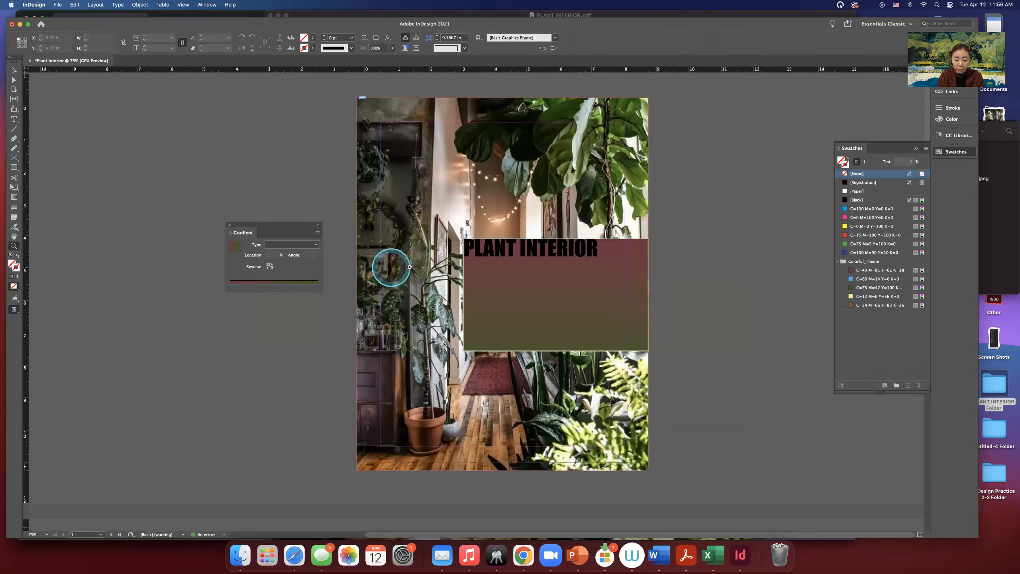
pyautogui.scroll(1, 396, 269)
pyautogui.press('t')
pyautogui.moveTo(468, 256); pyautogui.dragTo(706, 273)
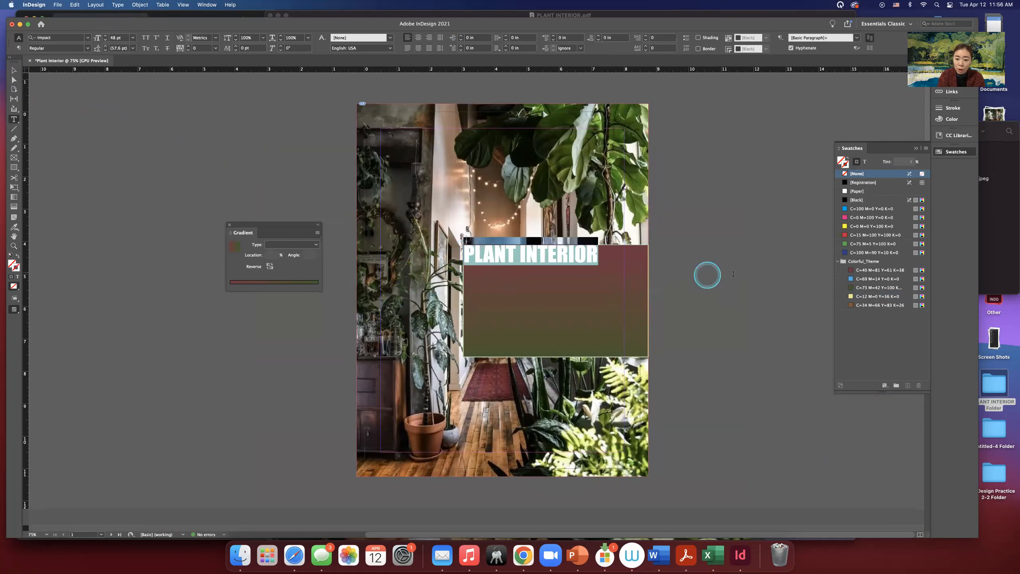
pyautogui.click(330, 39)
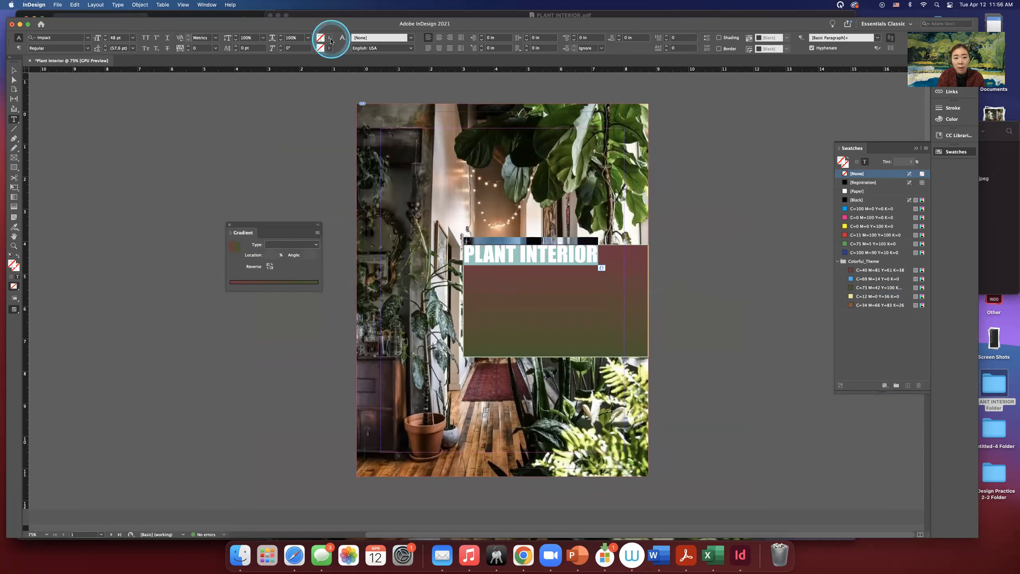
pyautogui.click(247, 80)
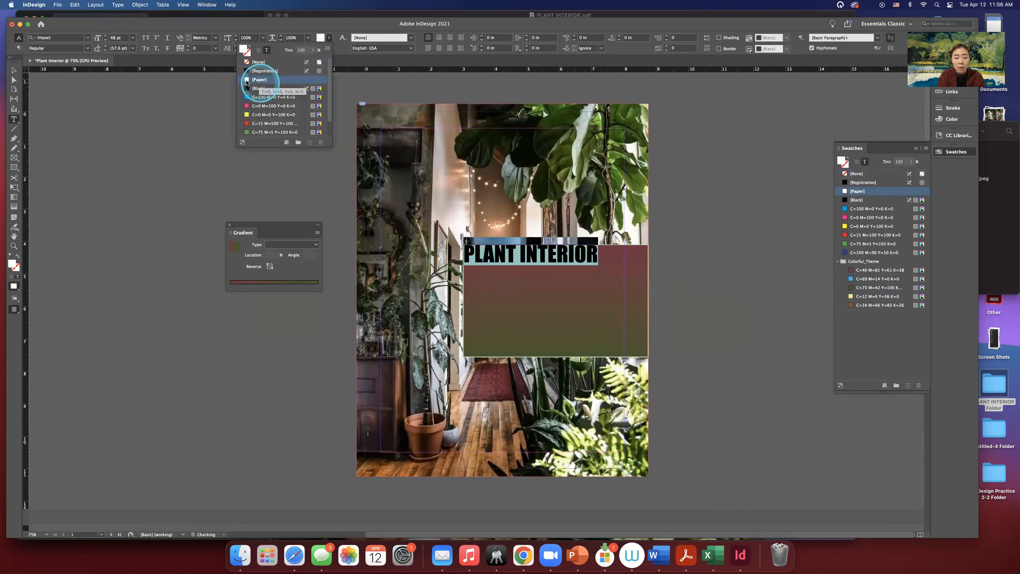
pyautogui.click(12, 71)
pyautogui.click(539, 260)
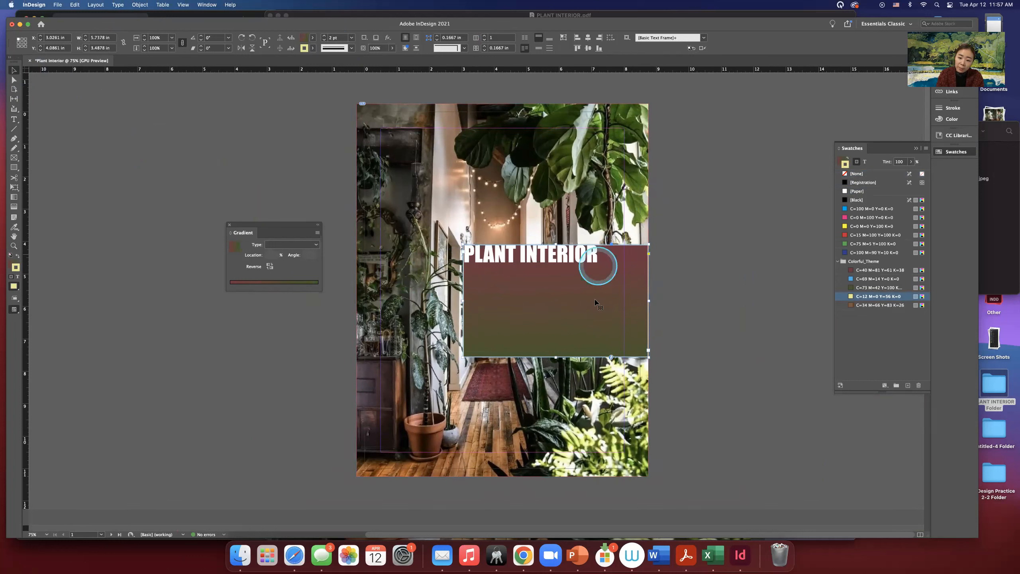
pyautogui.click(140, 4)
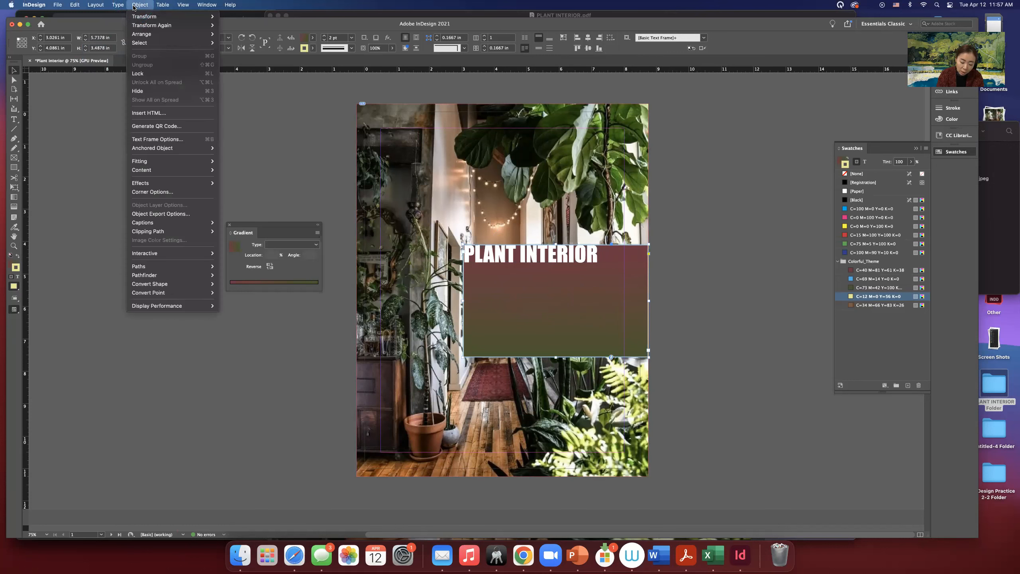
pyautogui.click(164, 140)
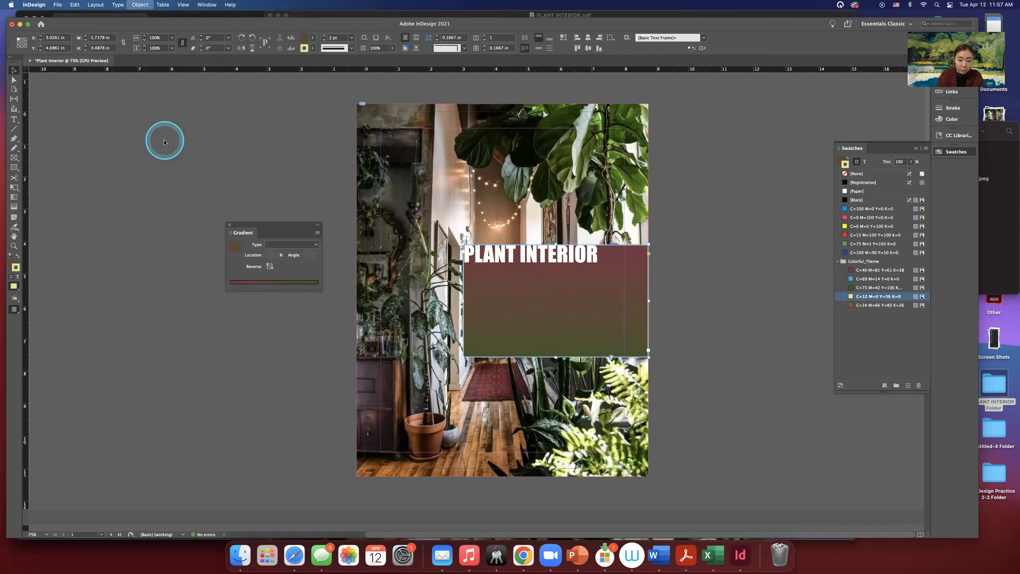
pyautogui.moveTo(511, 196); pyautogui.dragTo(732, 201)
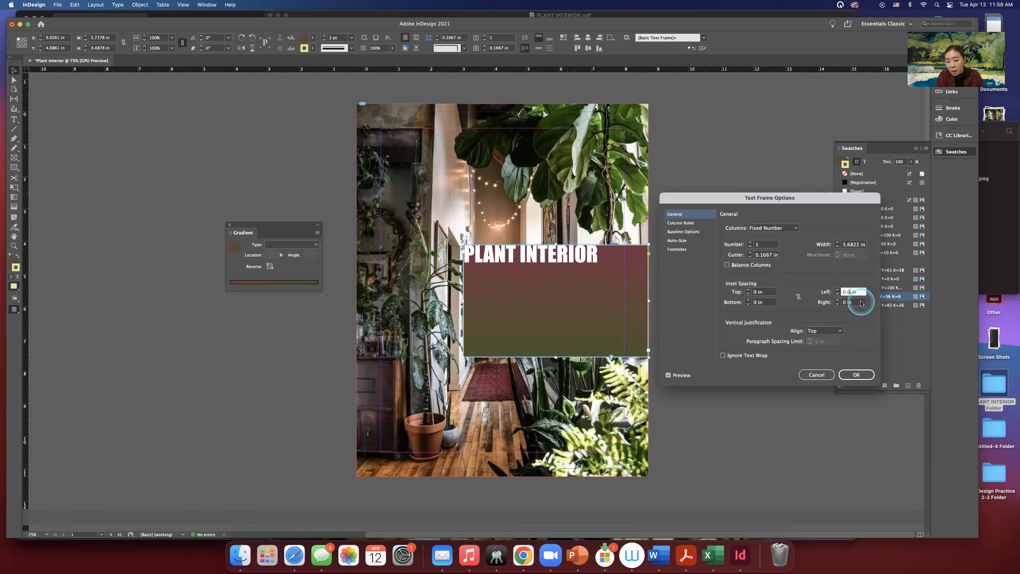
pyautogui.click(860, 303)
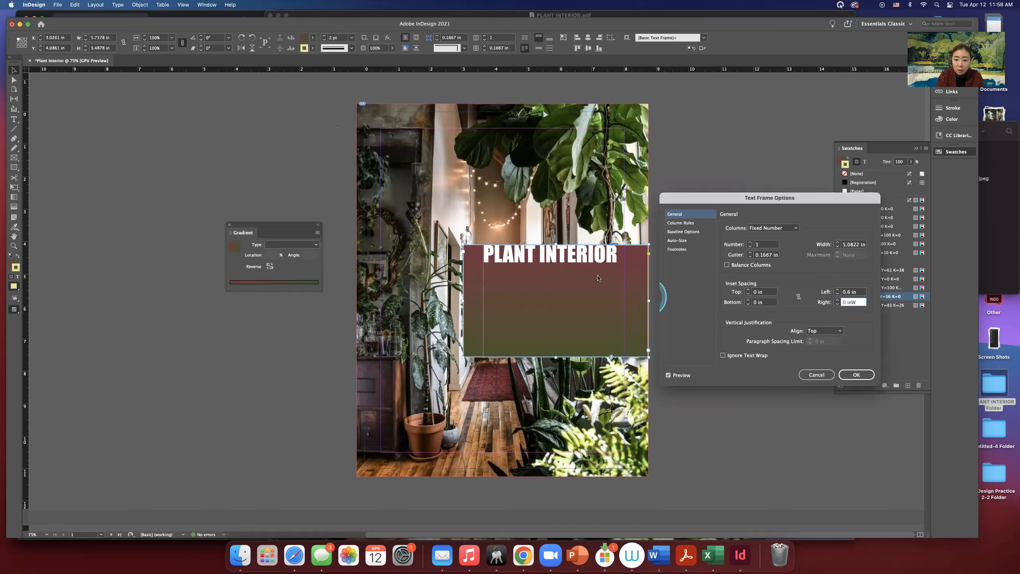
pyautogui.click(815, 375)
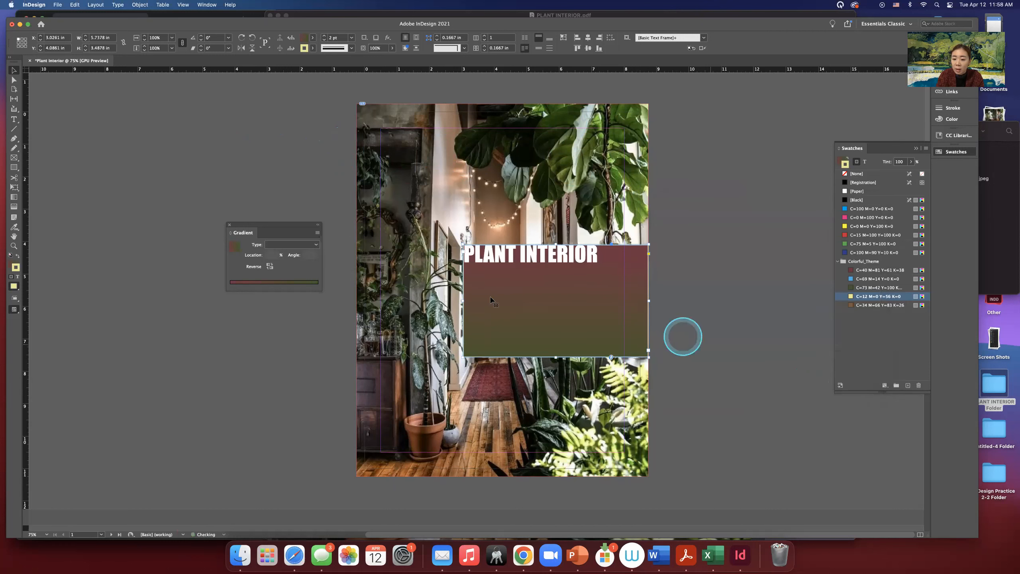
# - In preview mode, set the title box's left inset spacing to 0.65 in within Text Frame Options
pyautogui.press('w')
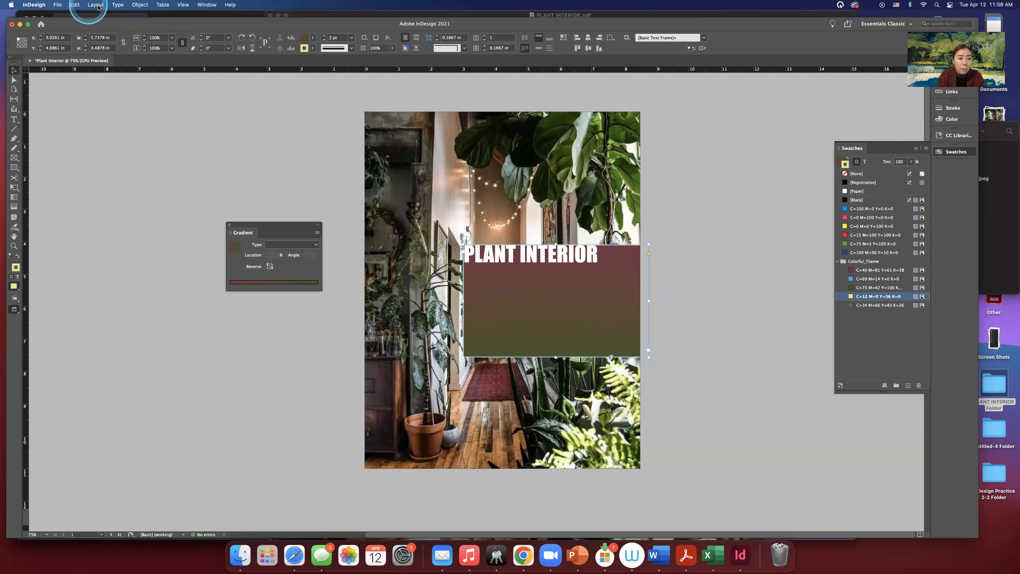
pyautogui.click(140, 5)
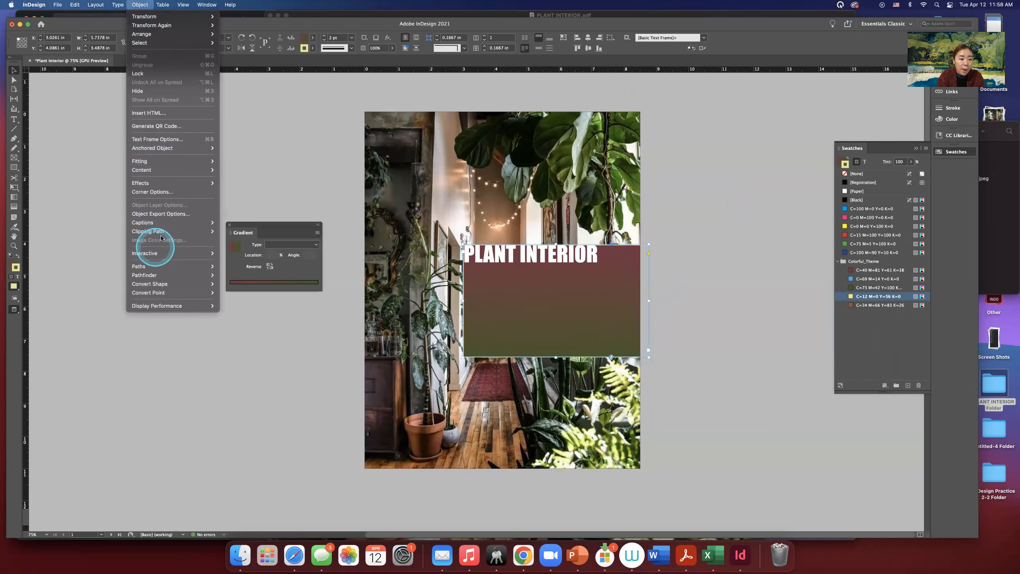
pyautogui.click(148, 139)
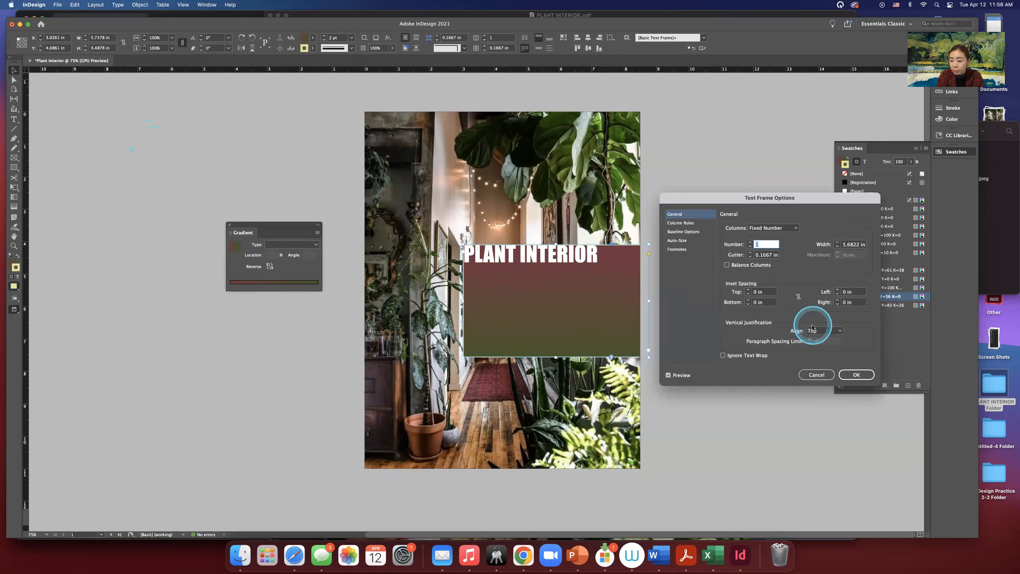
pyautogui.click(848, 291)
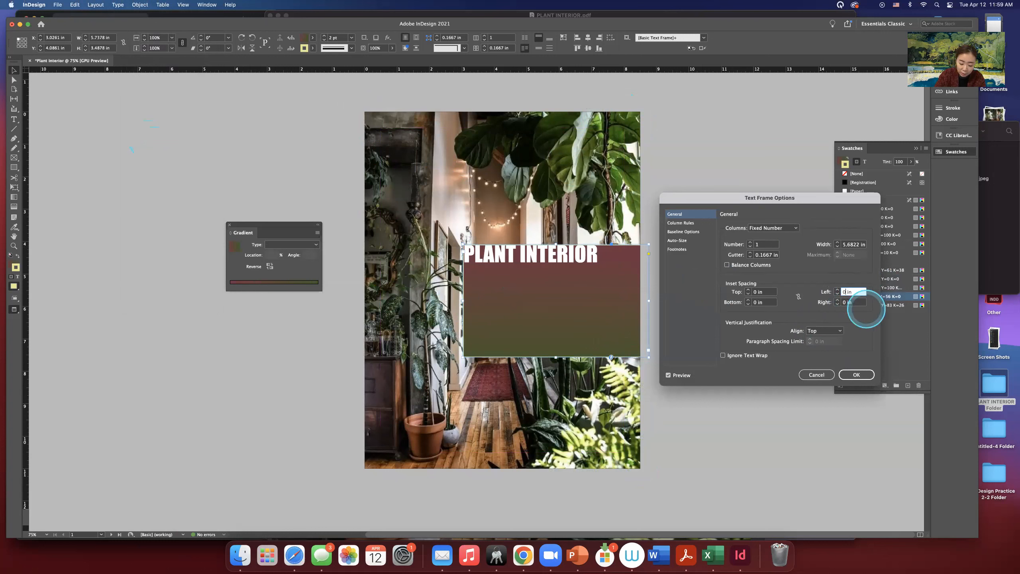
pyautogui.click(858, 302)
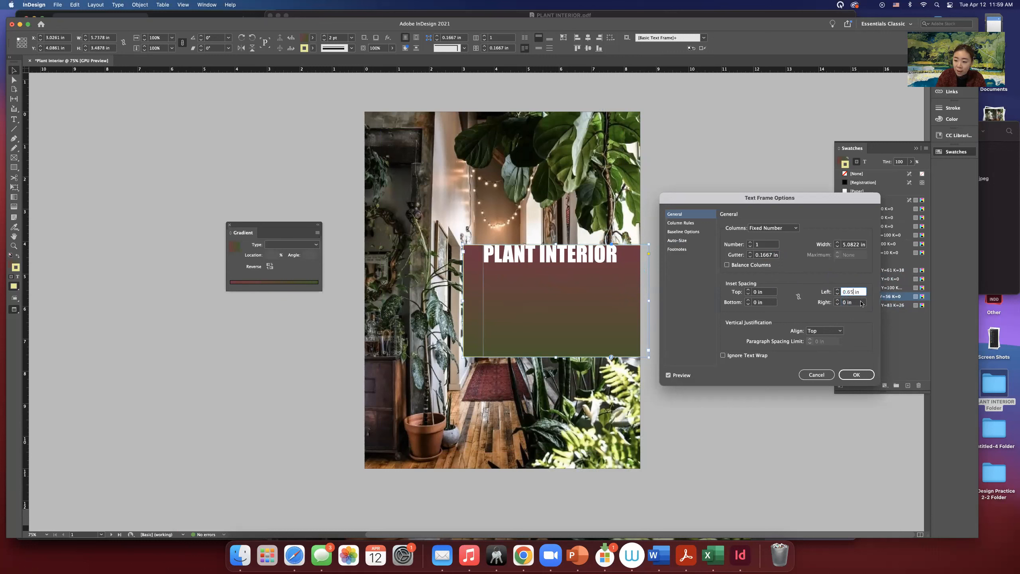
pyautogui.click(858, 302)
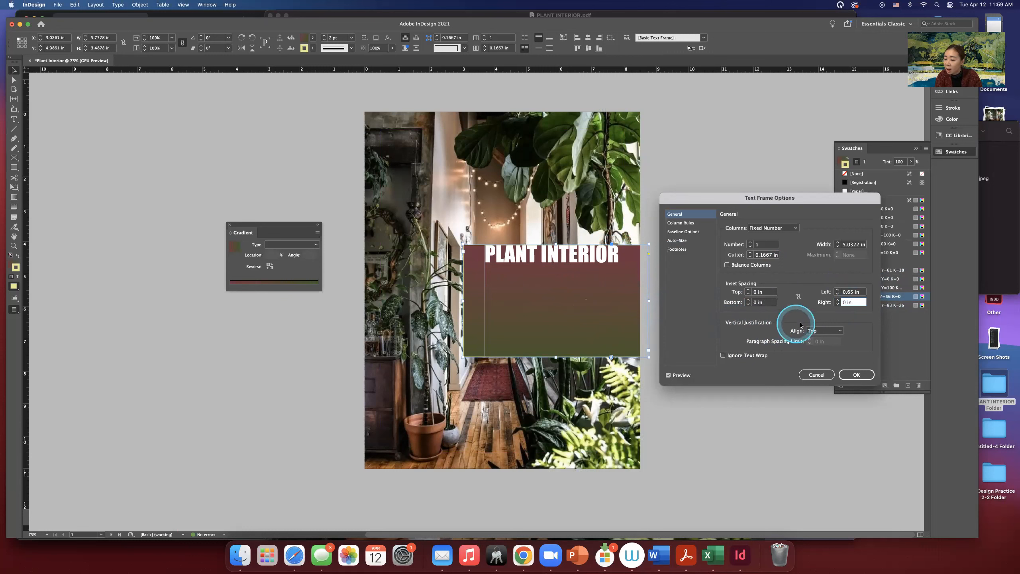
# - Set the title's vertical justification to Center, apply the frame options, deselect the box and leave preview mode
pyautogui.click(824, 334)
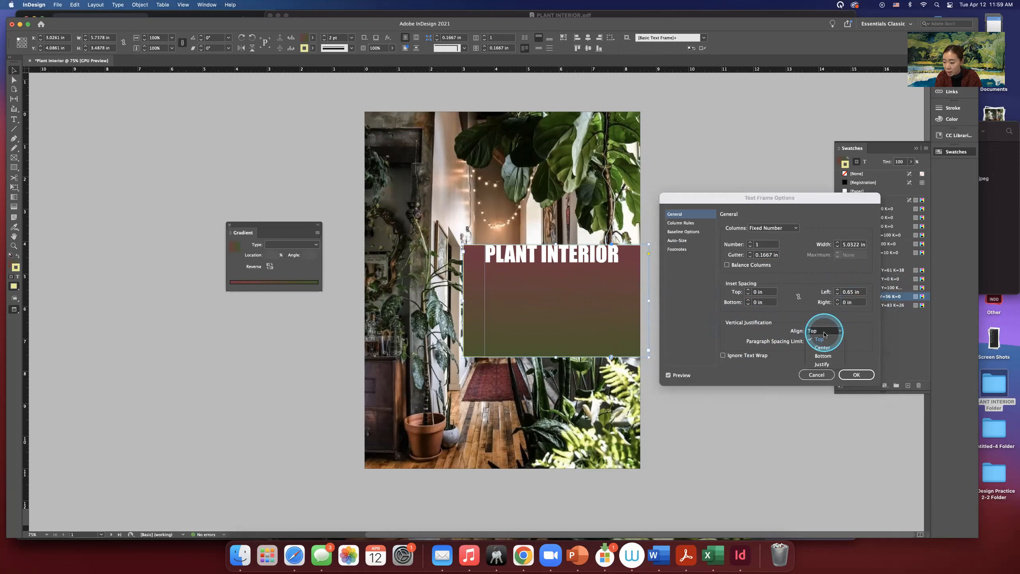
pyautogui.click(822, 341)
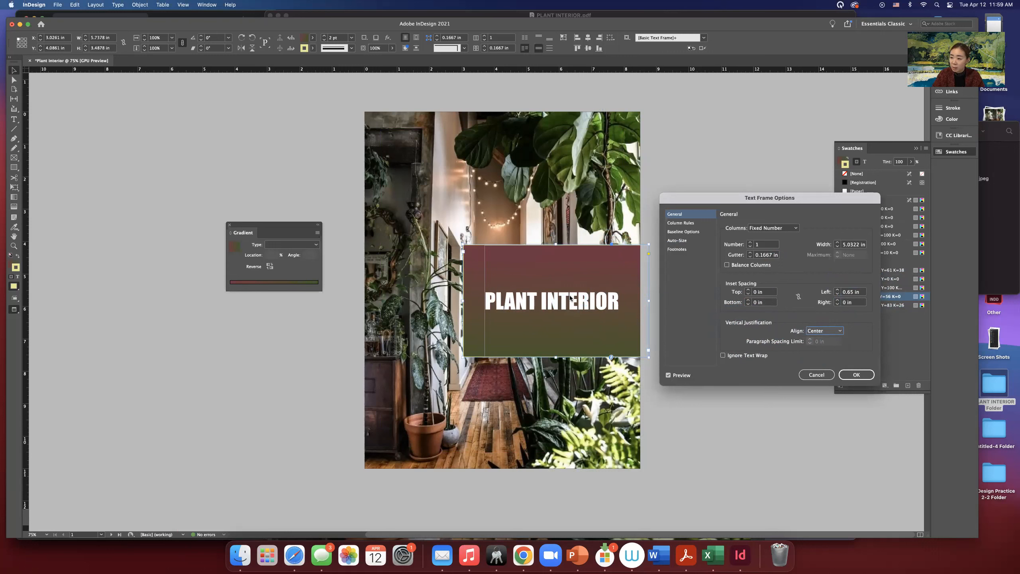
pyautogui.click(856, 376)
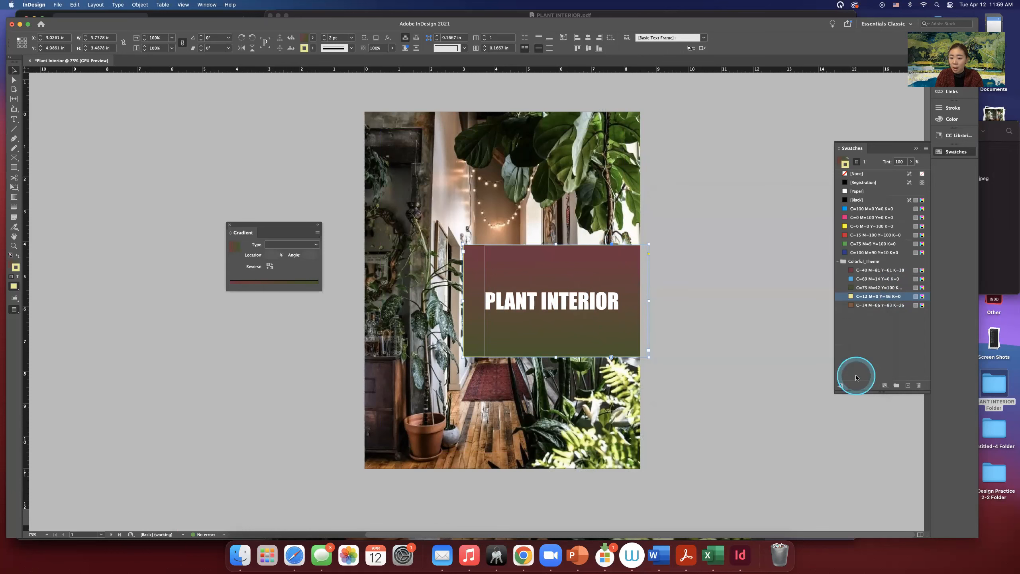
pyautogui.click(755, 425)
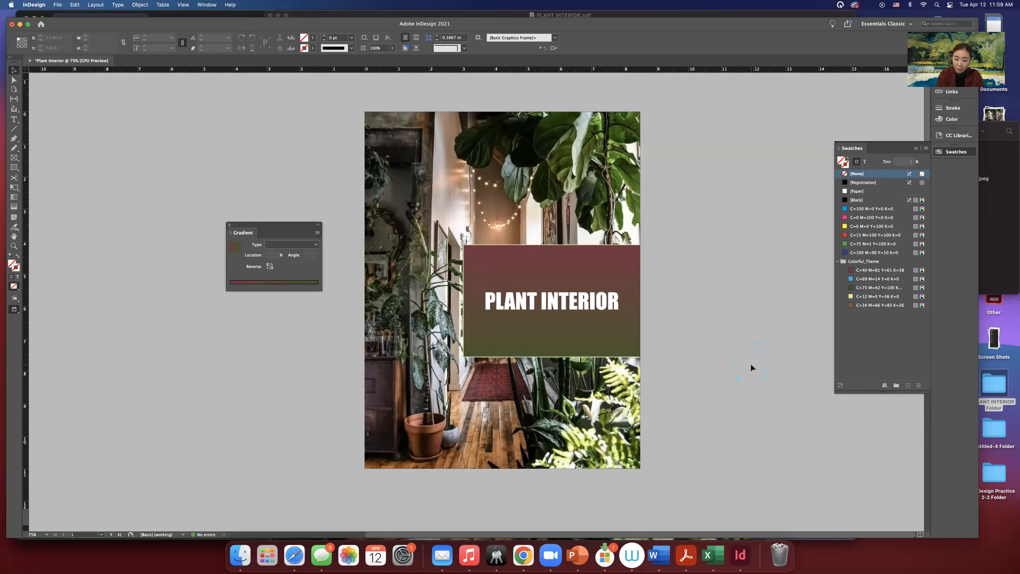
pyautogui.press('w')
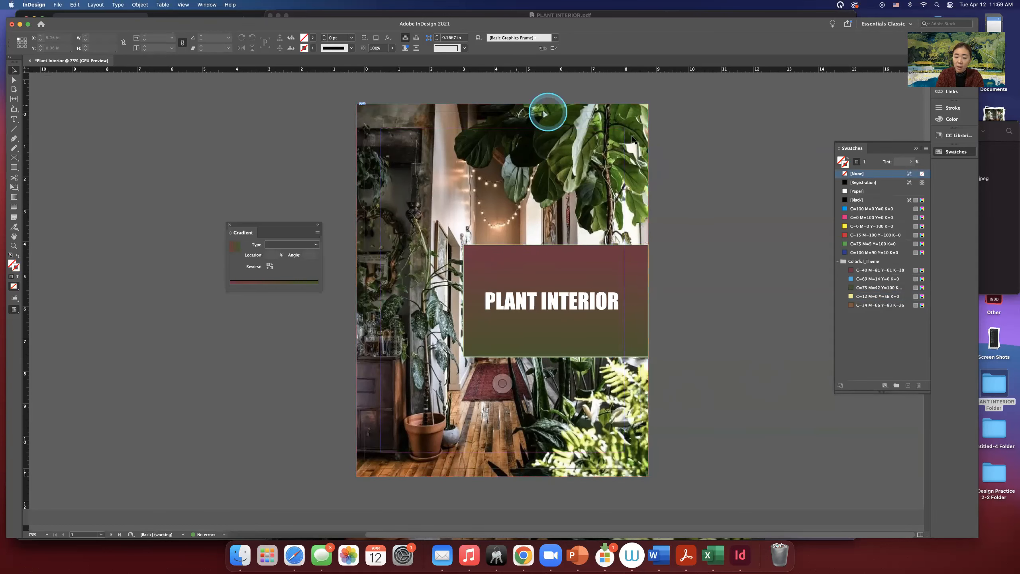
# - Switch to Acrobat and examine the whole cover in the reference PLANT INTERIOR.pdf alongside the layout
pyautogui.press('z')
pyautogui.keyDown('alt'); pyautogui.click(687, 364); pyautogui.keyUp('alt')
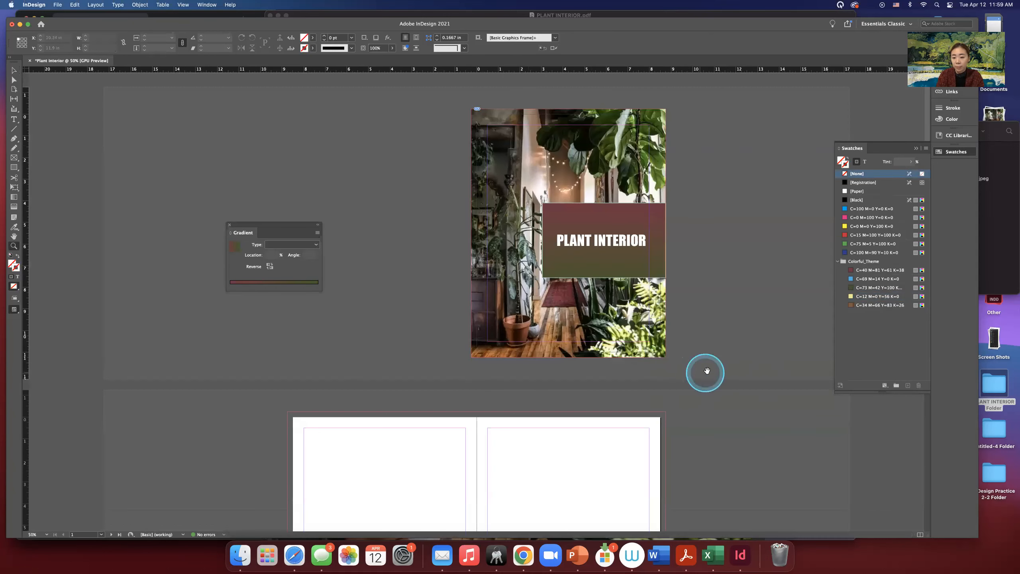
pyautogui.click(644, 252)
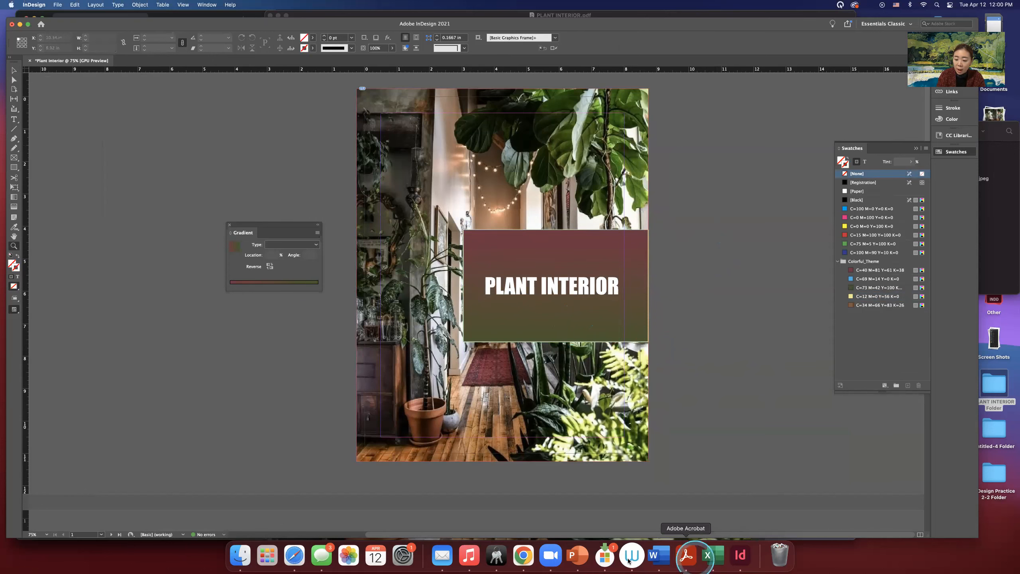
pyautogui.click(684, 557)
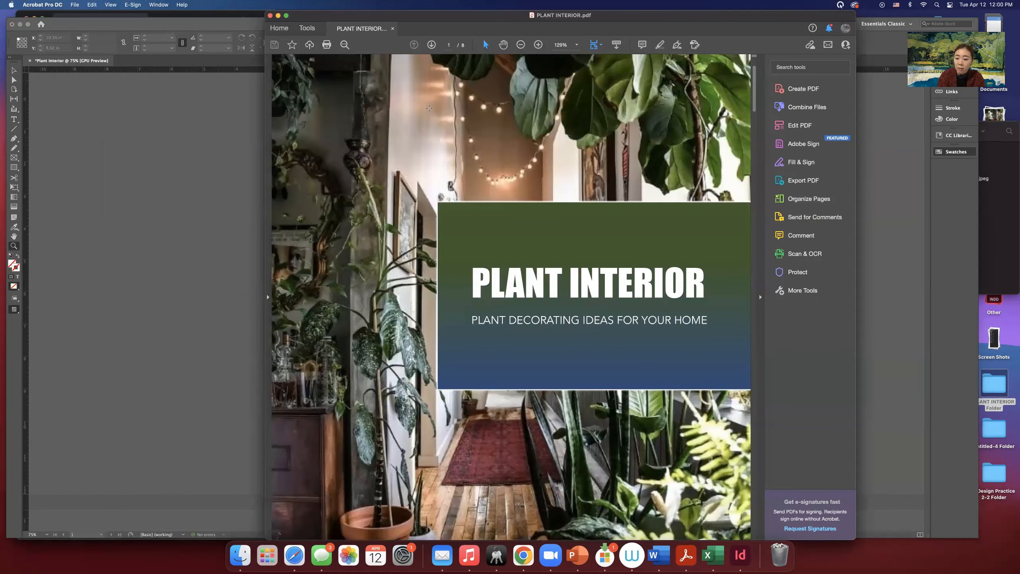
pyautogui.moveTo(324, 15); pyautogui.dragTo(512, 15)
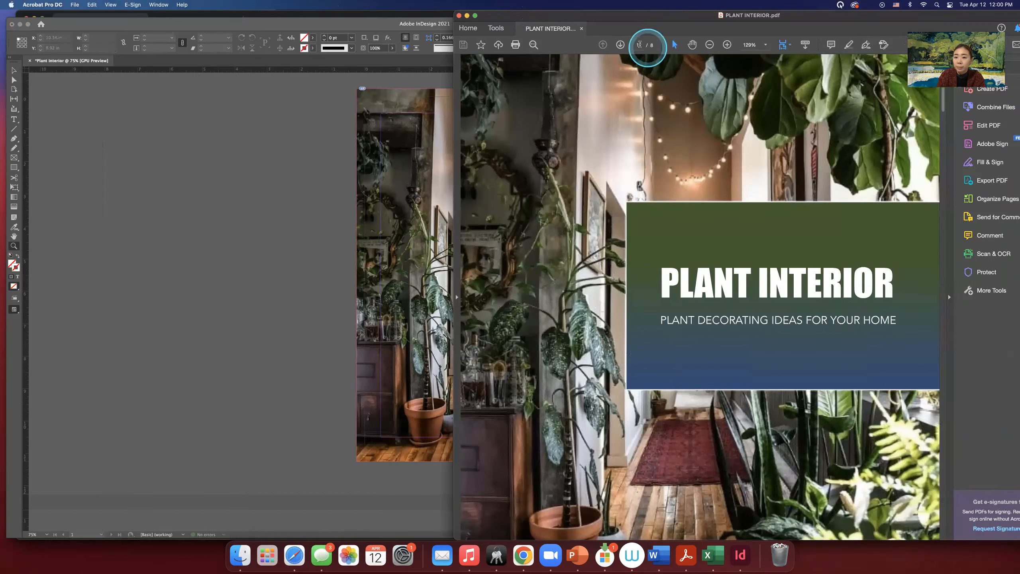
pyautogui.click(709, 45)
pyautogui.click(709, 45)
pyautogui.click(709, 45)
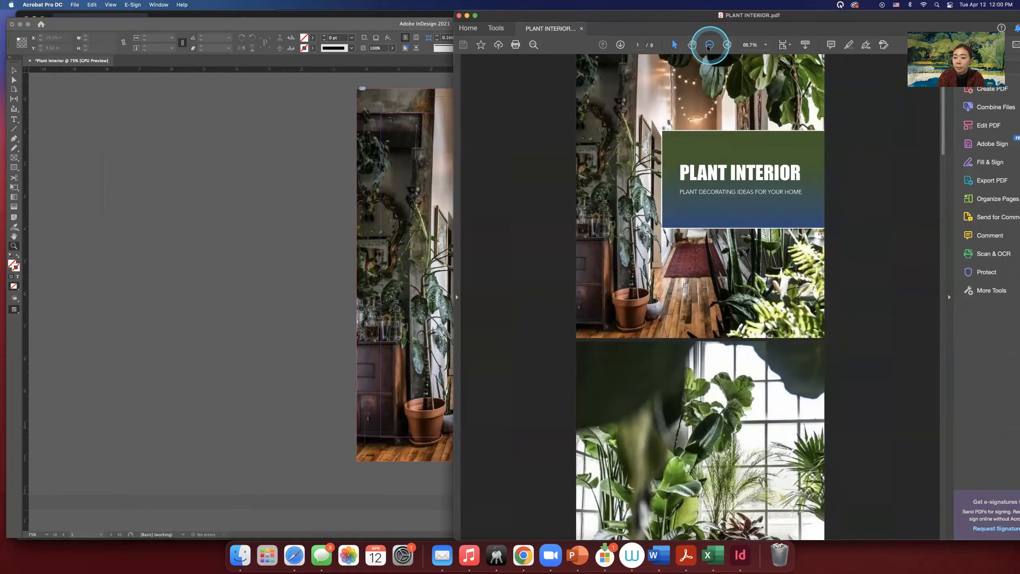
# - Switch back to InDesign, narrow its window so the reference PDF shows beside the layout, and close the floating Gradient panel
pyautogui.click(351, 21)
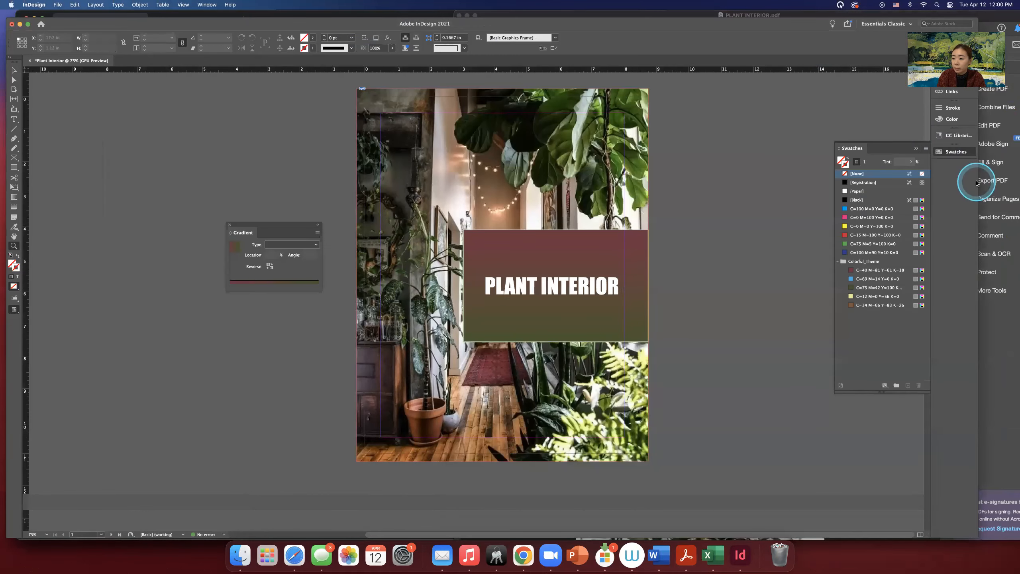
pyautogui.moveTo(977, 180); pyautogui.dragTo(659, 228)
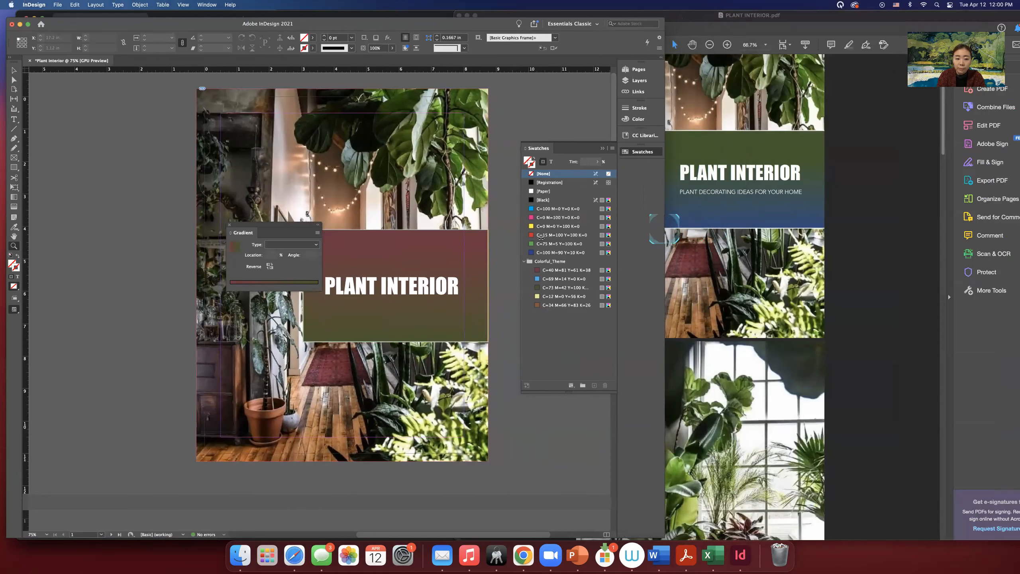
pyautogui.click(229, 225)
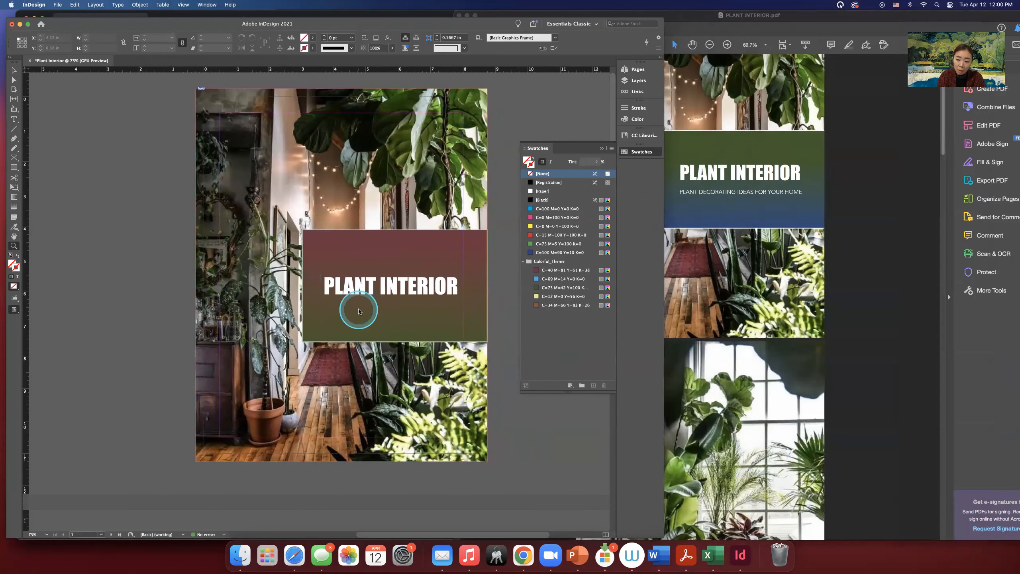
pyautogui.click(481, 297)
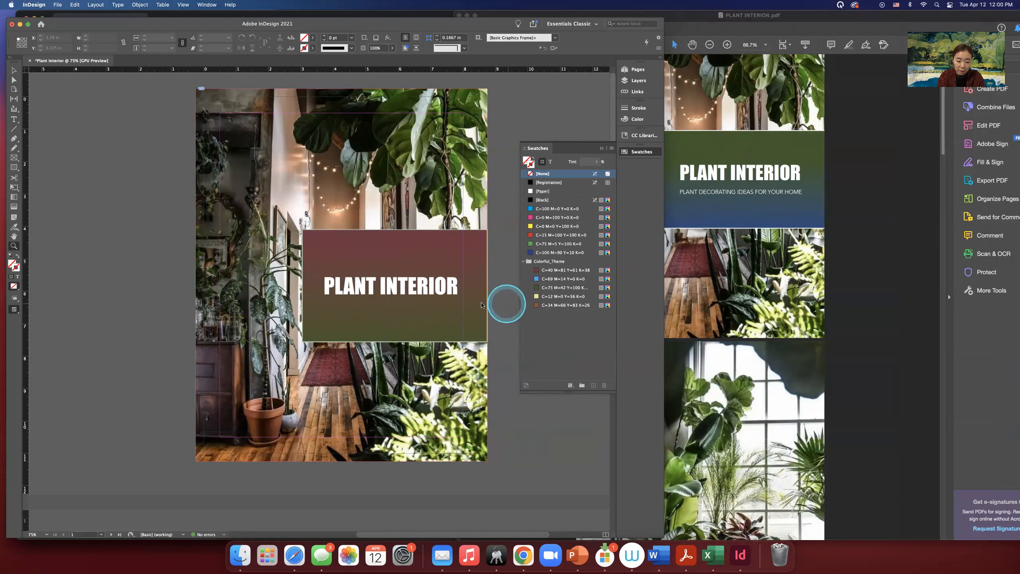
# - Add a second line reading PLANT DECORATING IDEAS FOR YOUR HOME below the PLANT INTERIOR title at 18 pt
pyautogui.press('t')
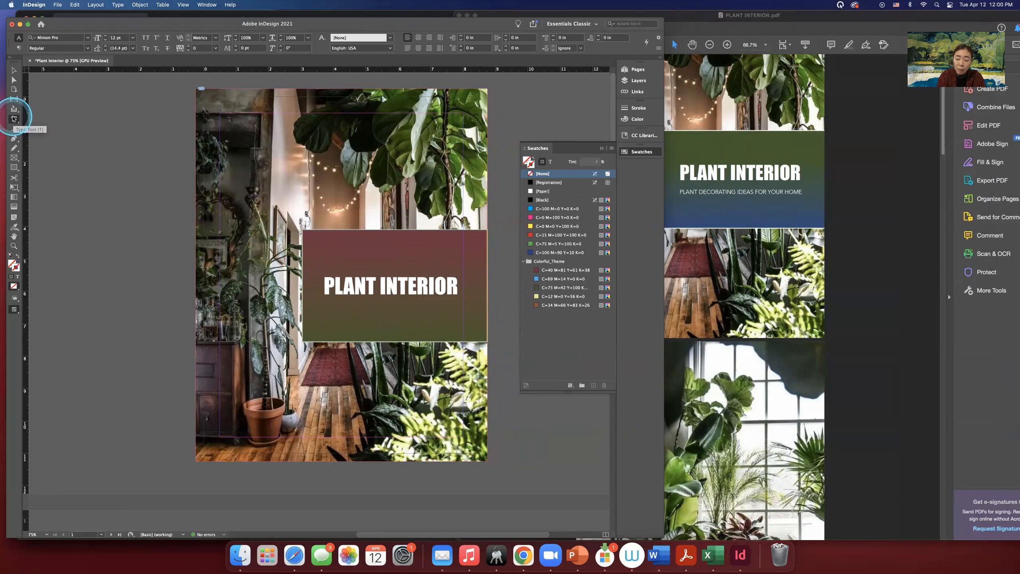
pyautogui.click(458, 286)
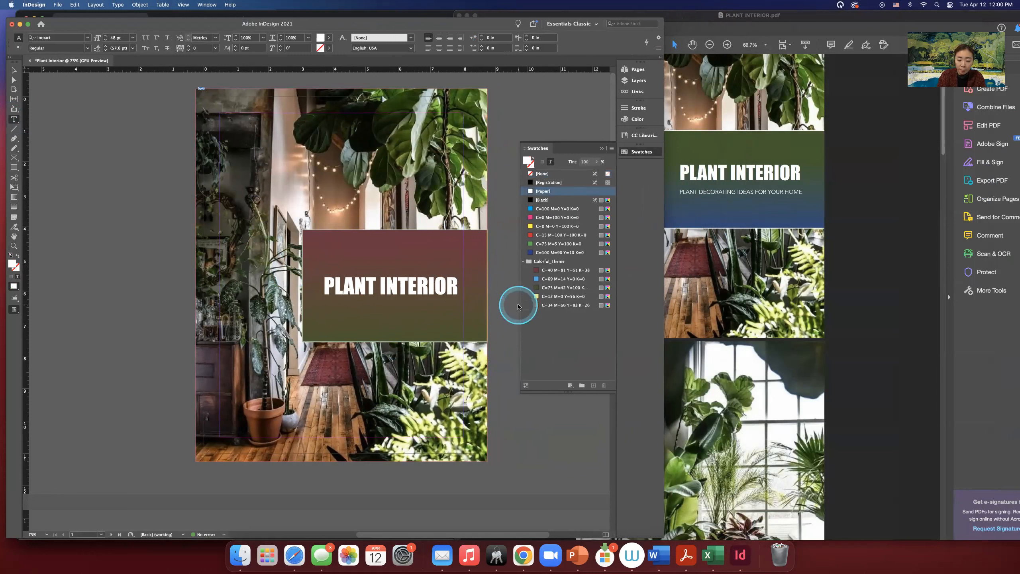
pyautogui.press('Return')
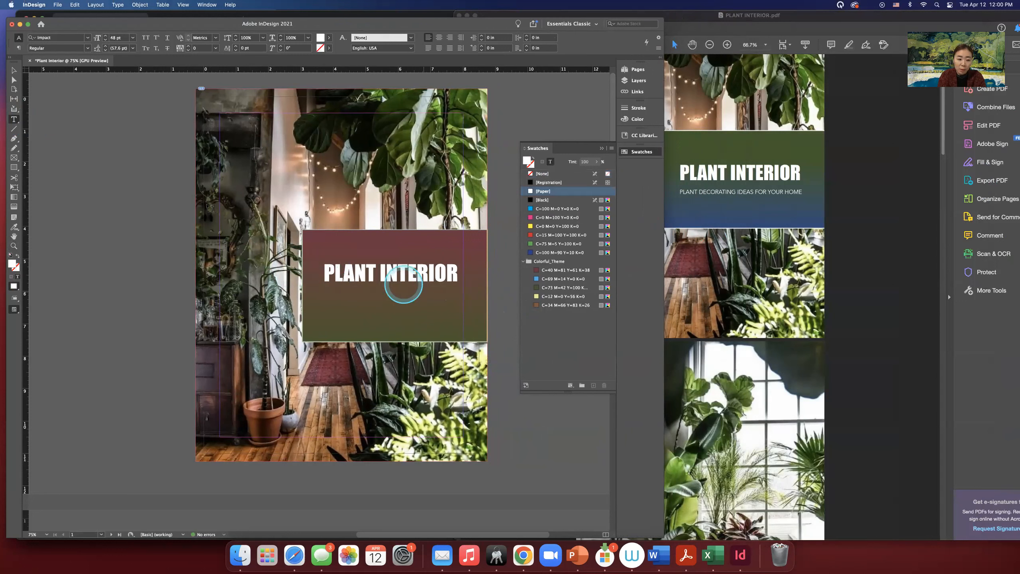
pyautogui.click(132, 37)
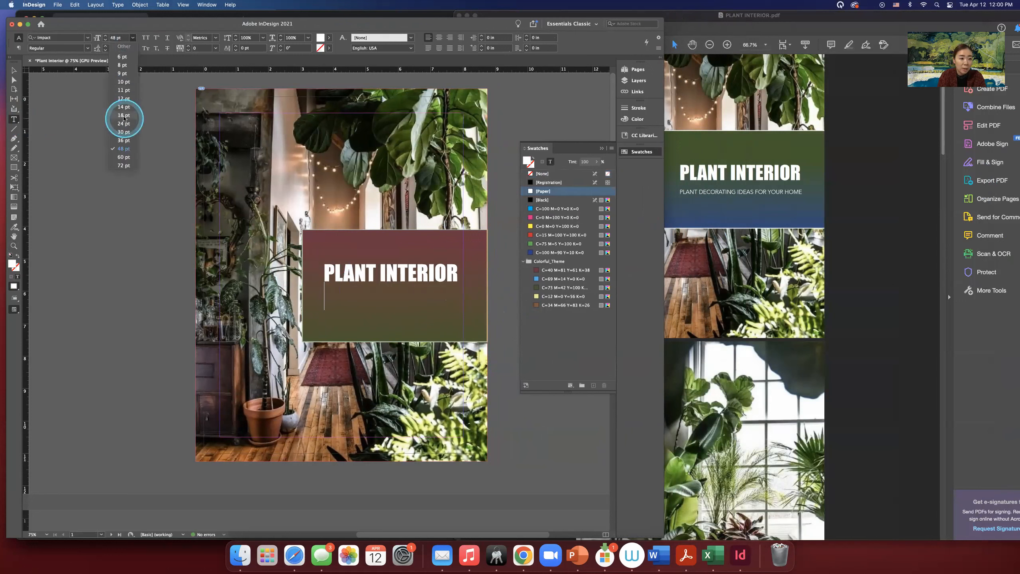
pyautogui.click(124, 115)
pyautogui.click(270, 120)
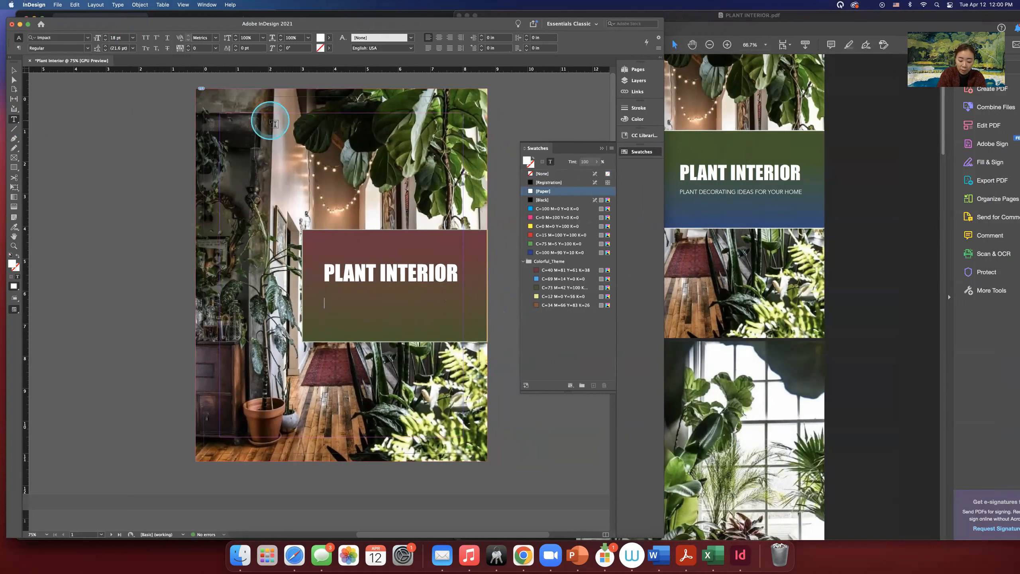
pyautogui.write('PLANT')
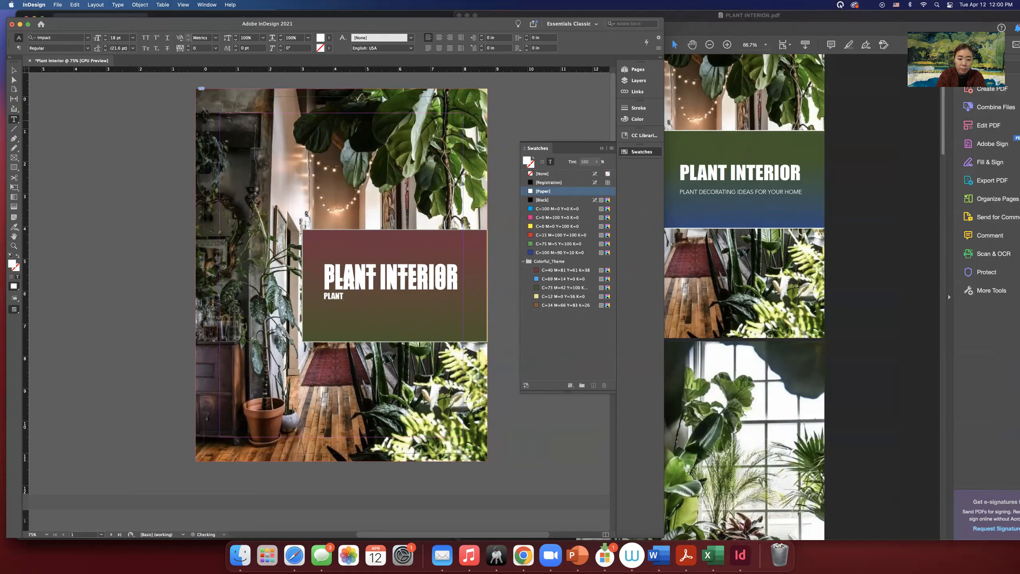
pyautogui.press('super+z')
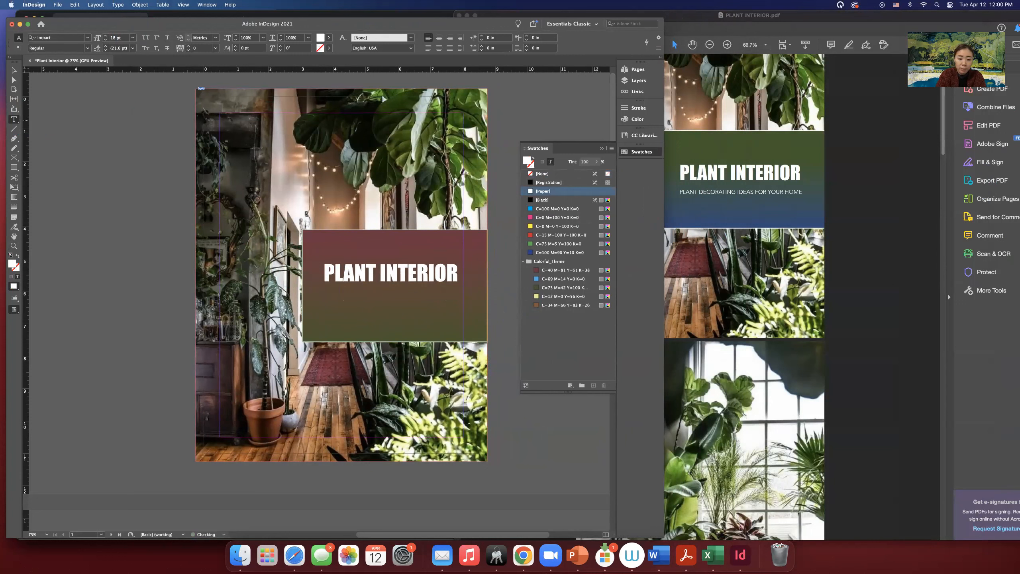
pyautogui.press('BackSpace')
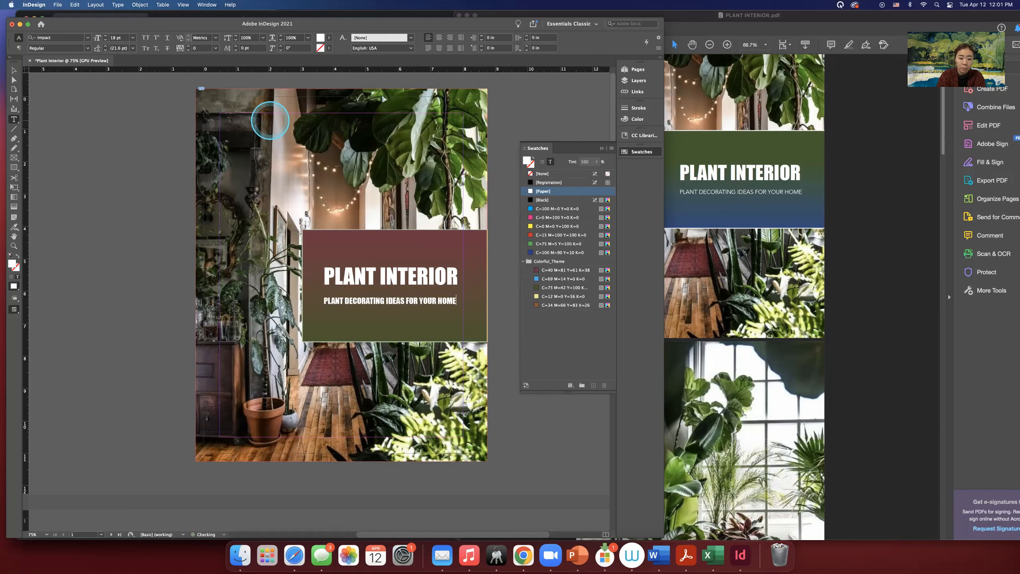
# - Set the PLANT DECORATING IDEAS FOR YOUR HOME subtitle in Avenir Next at 14 pt and deselect the text
pyautogui.moveTo(324, 300); pyautogui.dragTo(522, 300)
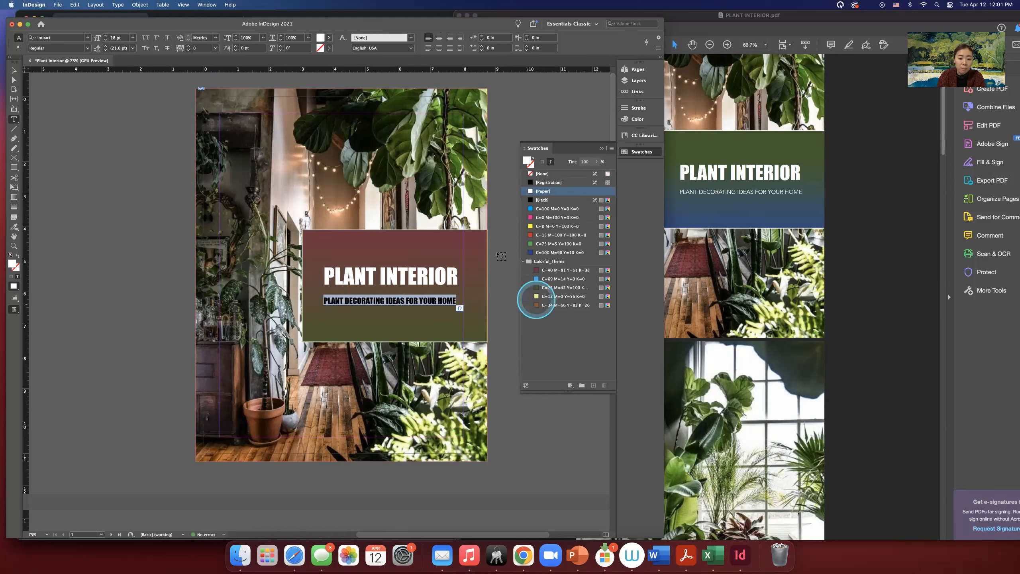
pyautogui.click(87, 38)
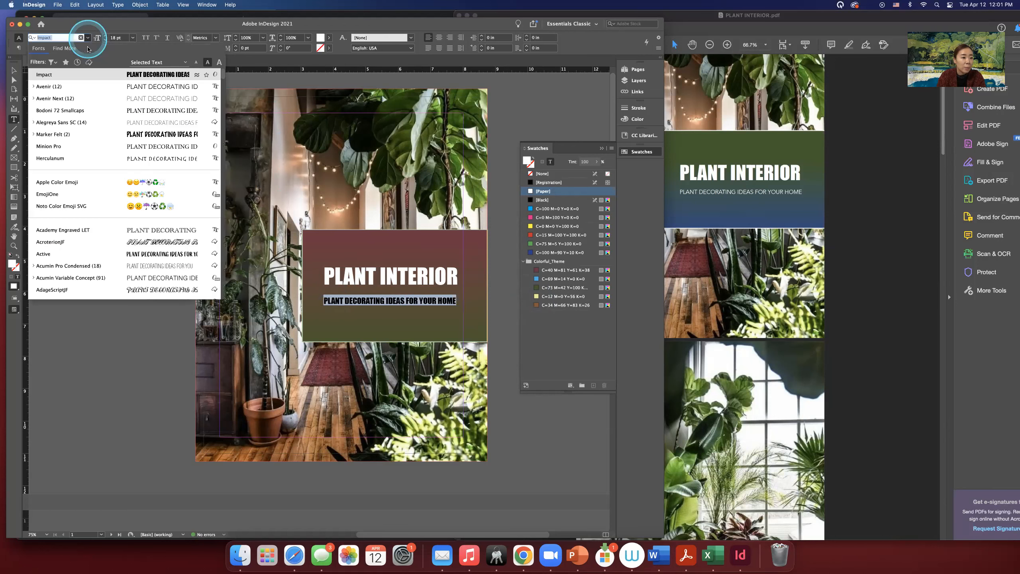
pyautogui.click(109, 98)
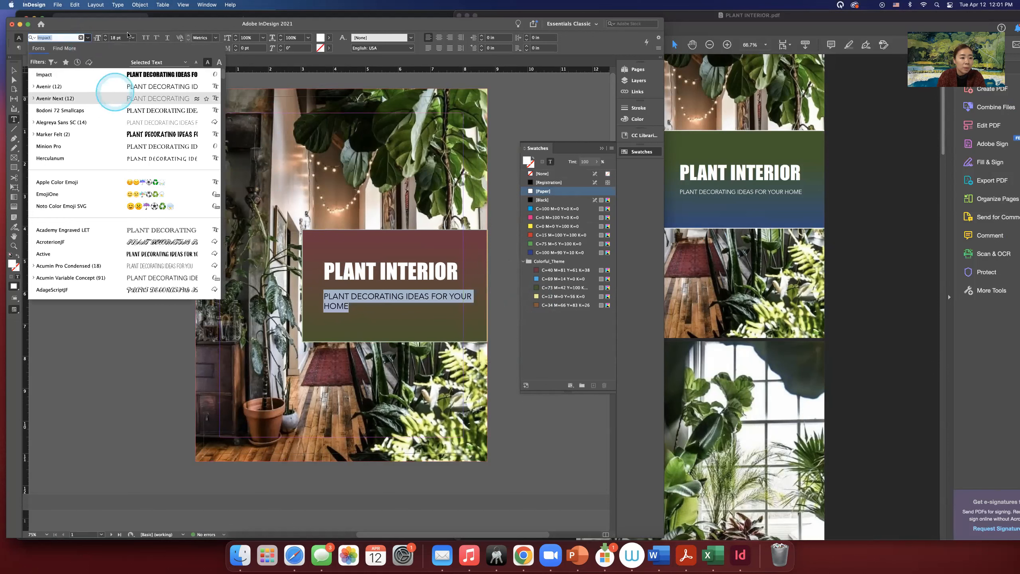
pyautogui.click(133, 37)
pyautogui.click(123, 107)
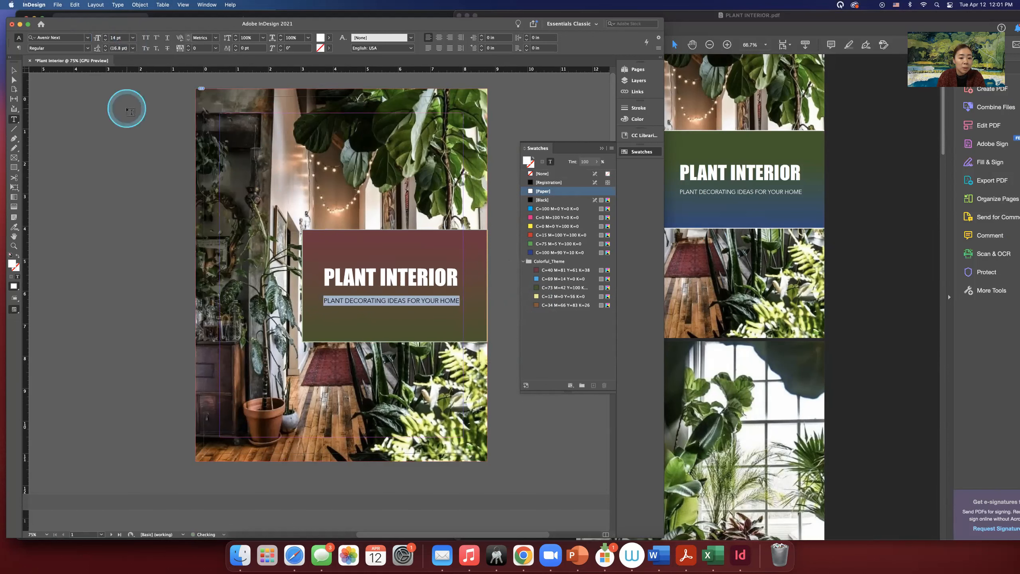
pyautogui.click(14, 69)
pyautogui.click(99, 150)
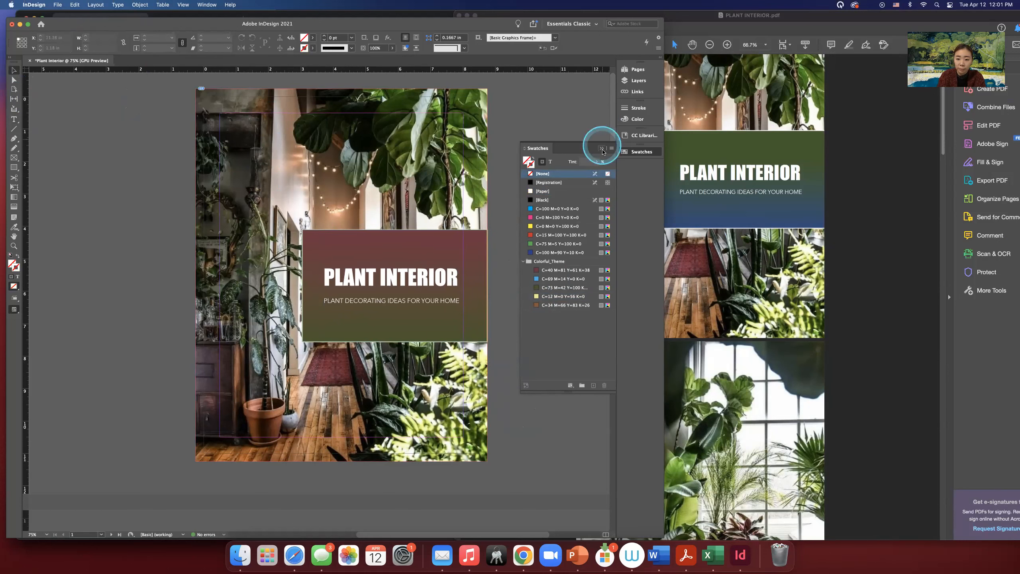
# - Widen the InDesign window again and minimize the reference PDF to work on the inner spreads
pyautogui.moveTo(655, 235); pyautogui.dragTo(929, 219)
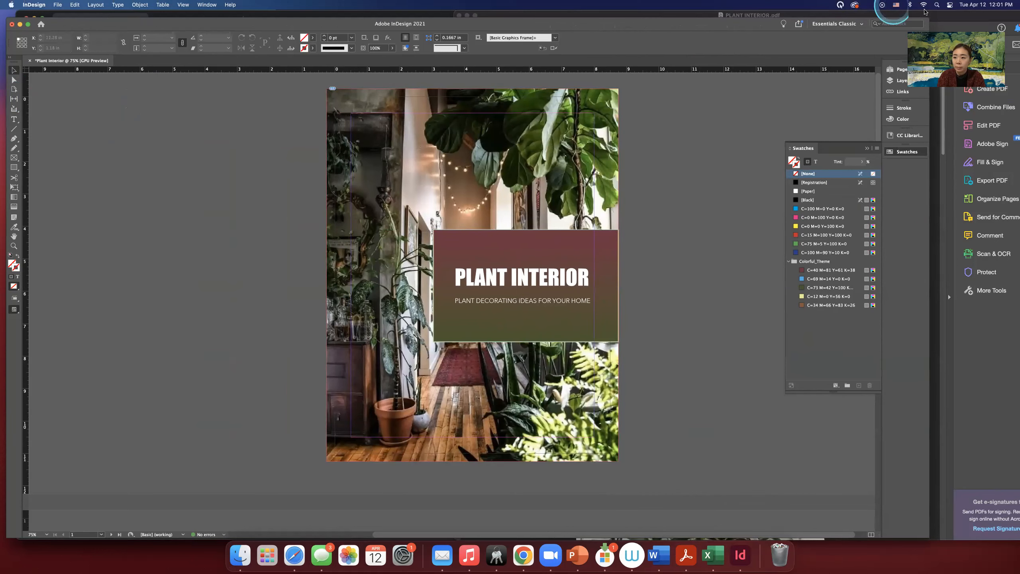
pyautogui.click(939, 12)
pyautogui.click(468, 17)
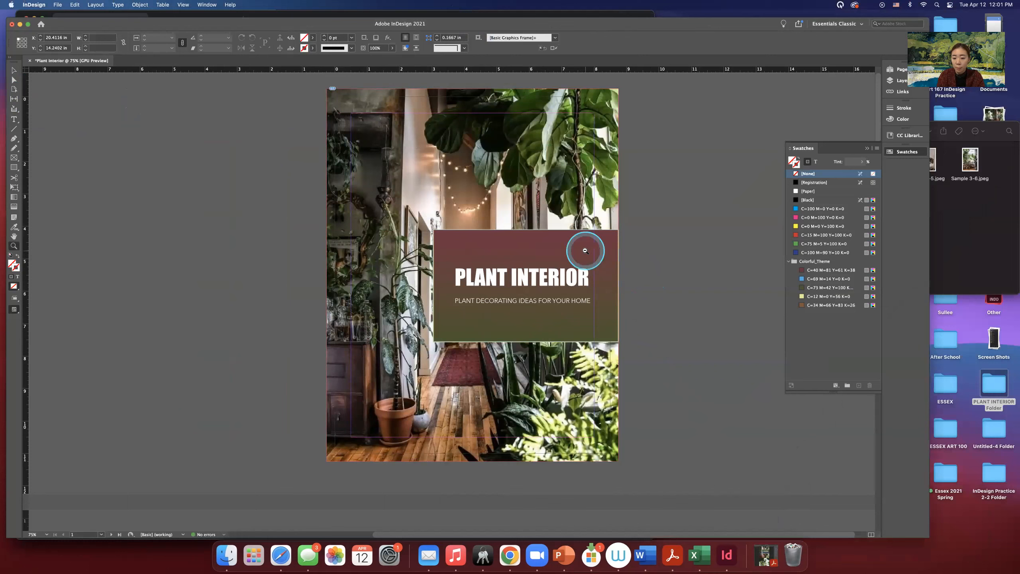
pyautogui.keyDown('alt'); pyautogui.click(585, 250); pyautogui.keyUp('alt')
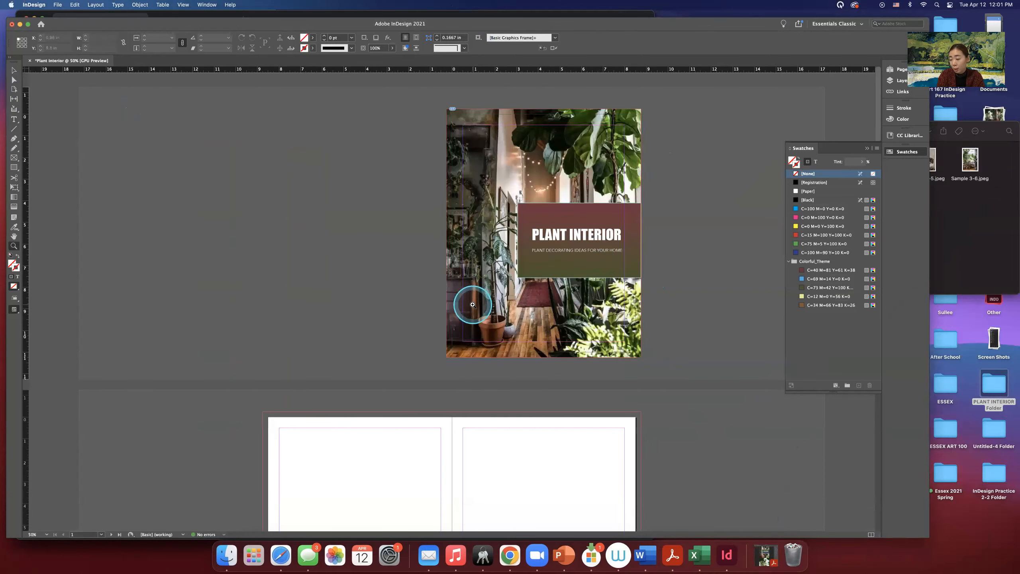
pyautogui.keyDown('alt'); pyautogui.click(542, 296); pyautogui.keyUp('alt')
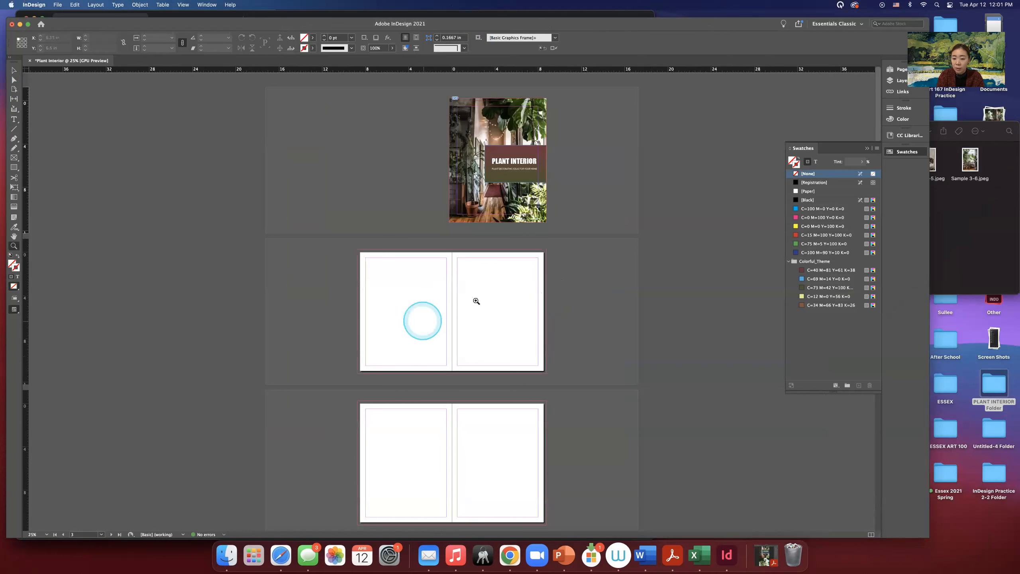
# - Restore the reference PLANT INTERIOR.pdf, examine the design of the pages 2–3 spread, and minimize it again
pyautogui.click(765, 560)
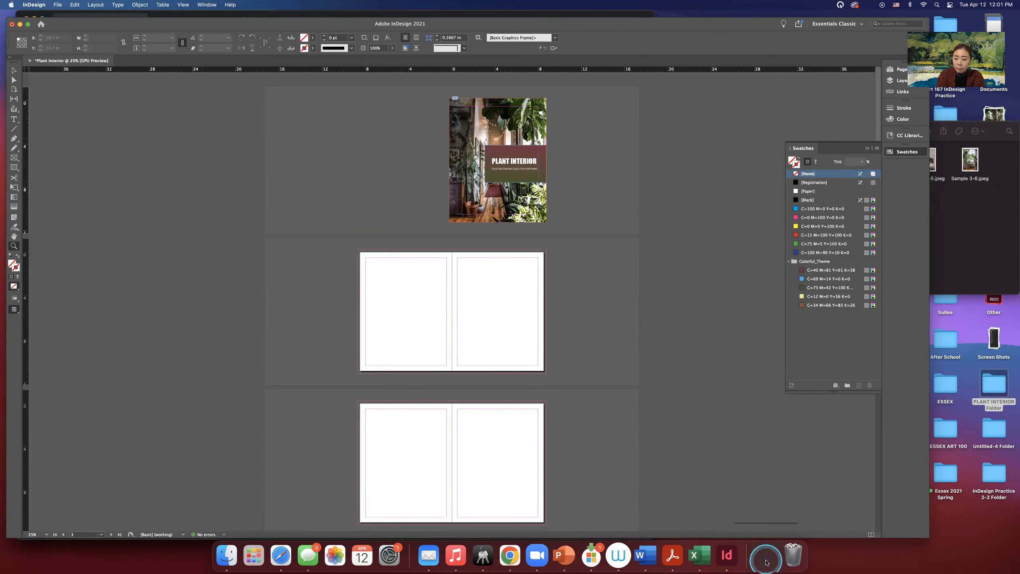
pyautogui.scroll(-2, 735, 480)
pyautogui.scroll(-10, 735, 480)
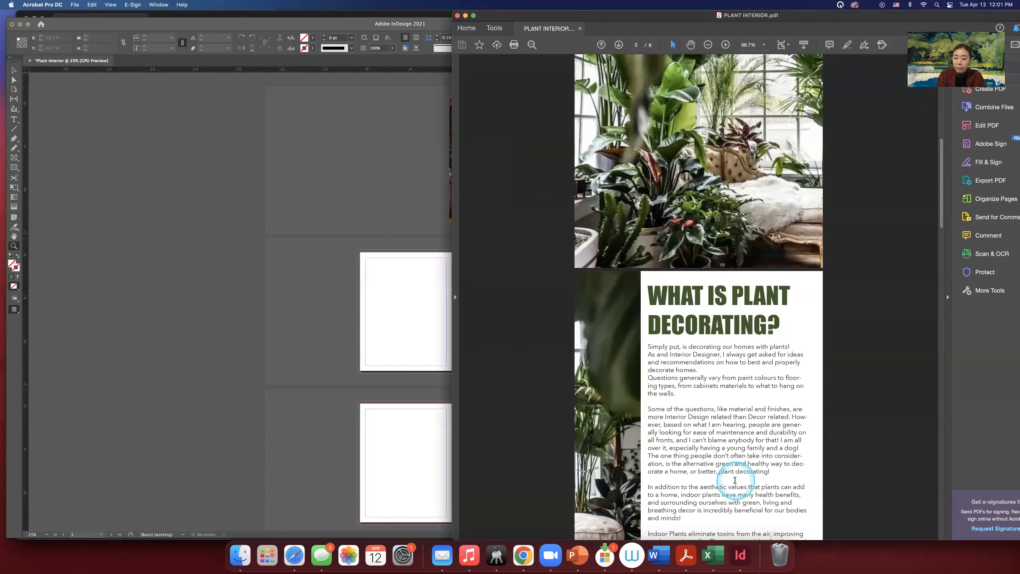
pyautogui.scroll(5, 735, 480)
pyautogui.scroll(-7, 734, 480)
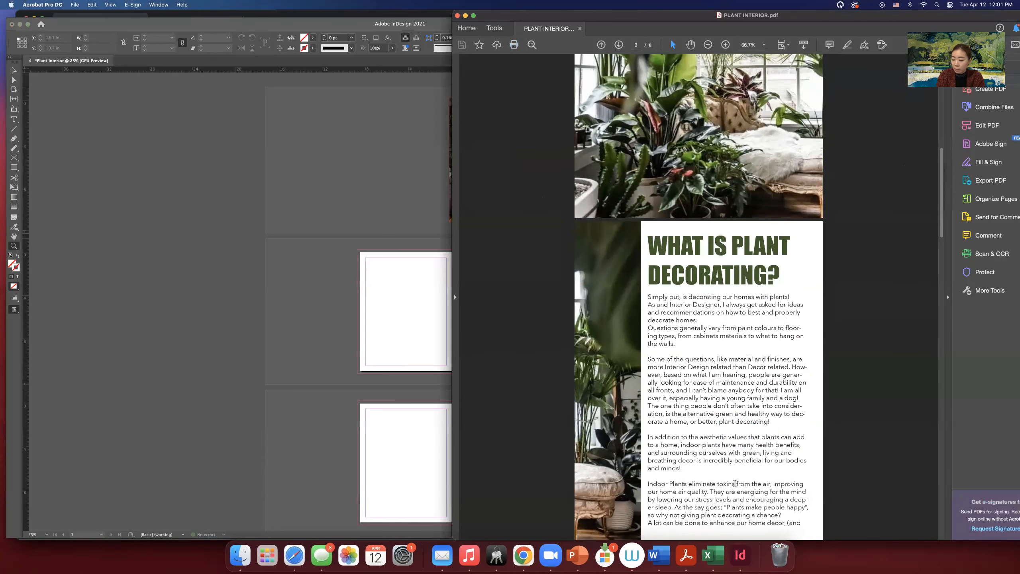
pyautogui.scroll(3, 735, 480)
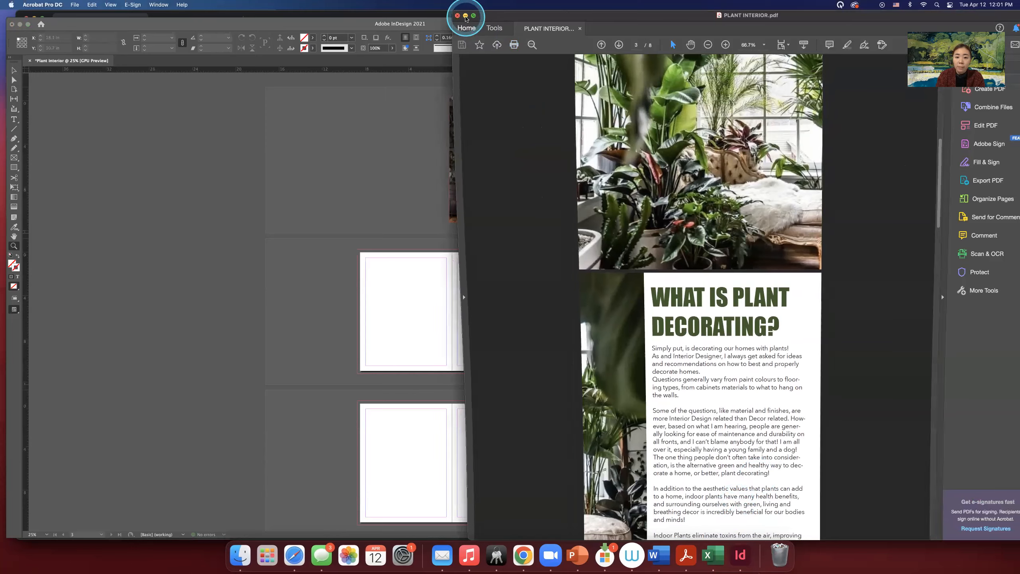
pyautogui.click(465, 19)
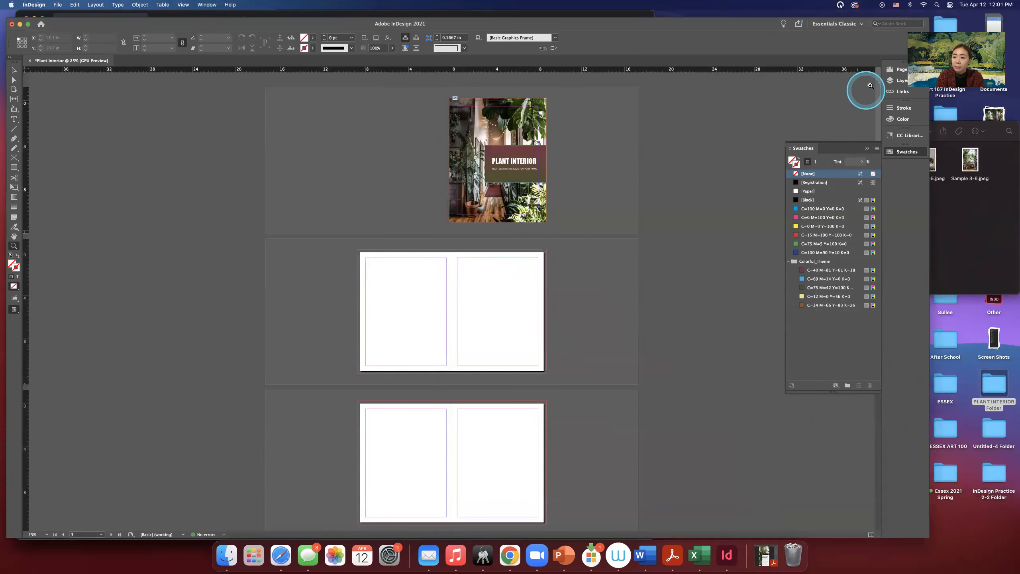
# - Draw a rectangle frame about 11.875 by 11.5 in on the pages 2–3 spread, from the upper-left bleed corner into page 3
pyautogui.click(899, 69)
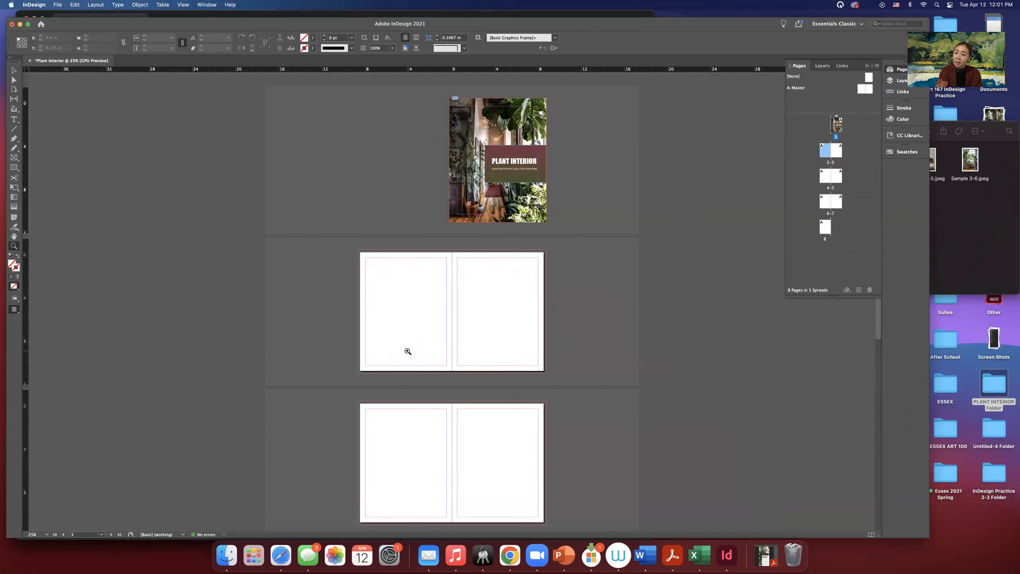
pyautogui.click(15, 159)
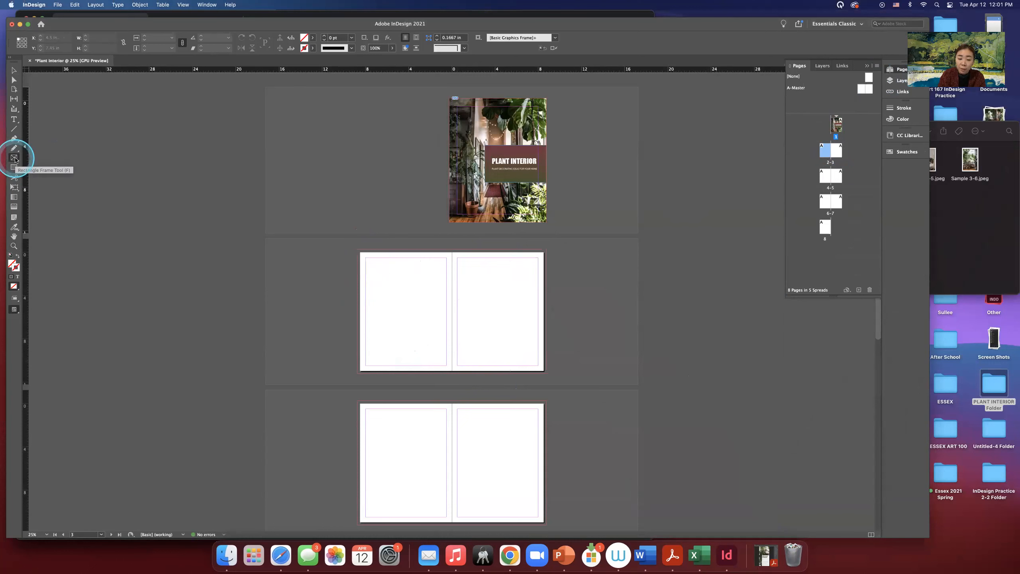
pyautogui.moveTo(357, 250); pyautogui.dragTo(485, 373)
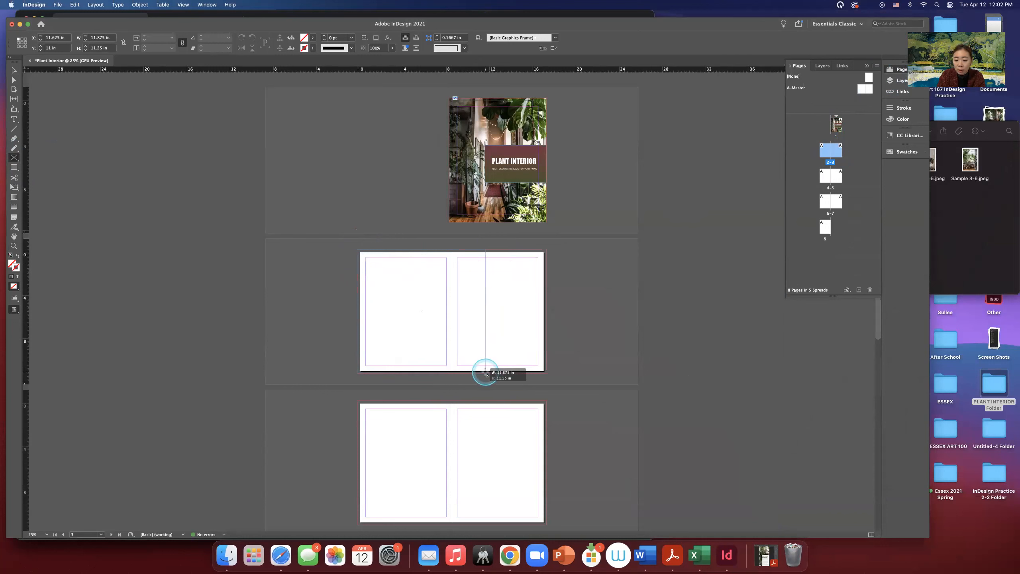
pyautogui.moveTo(485, 373); pyautogui.dragTo(486, 371)
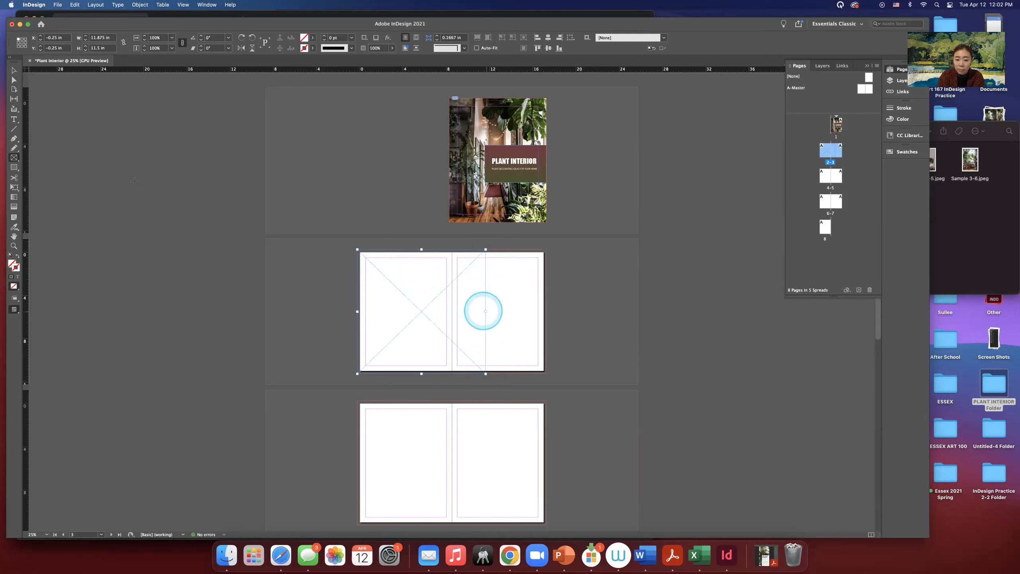
pyautogui.click(15, 71)
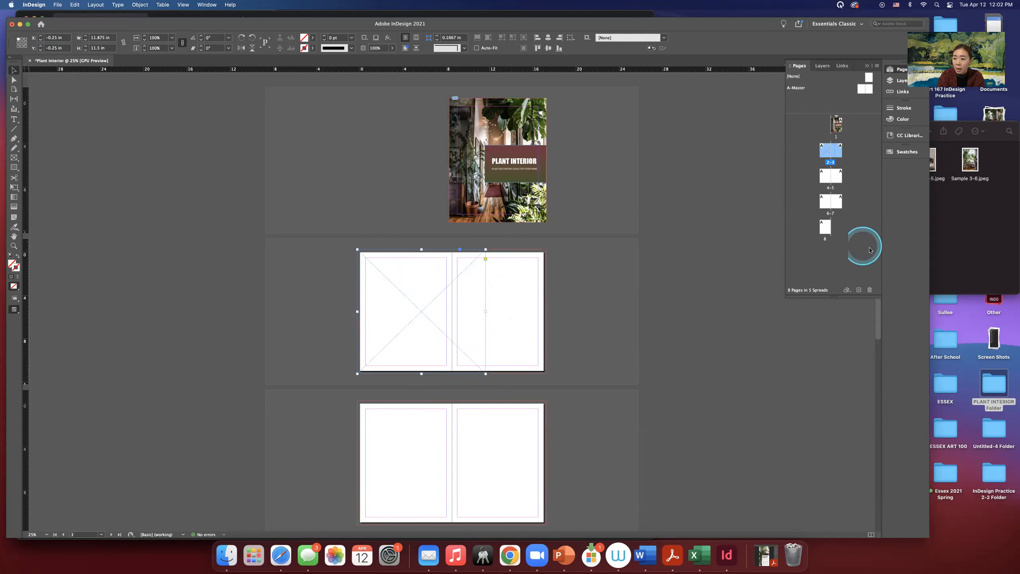
# - Place Sample 3-2.jpg from the Samples folder into the pages 2–3 frame and fill the frame proportionally
pyautogui.click(945, 243)
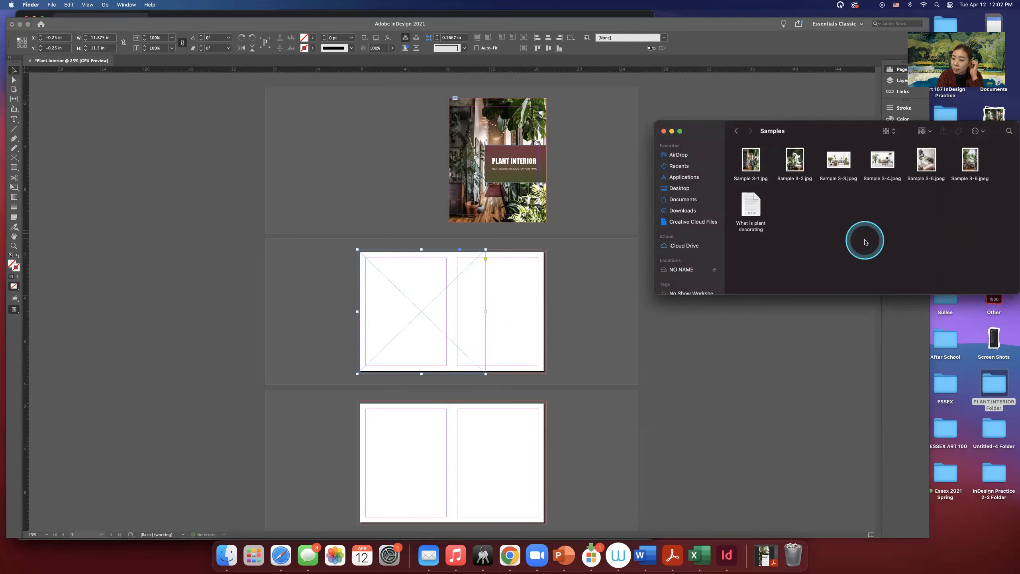
pyautogui.moveTo(819, 137); pyautogui.dragTo(813, 173)
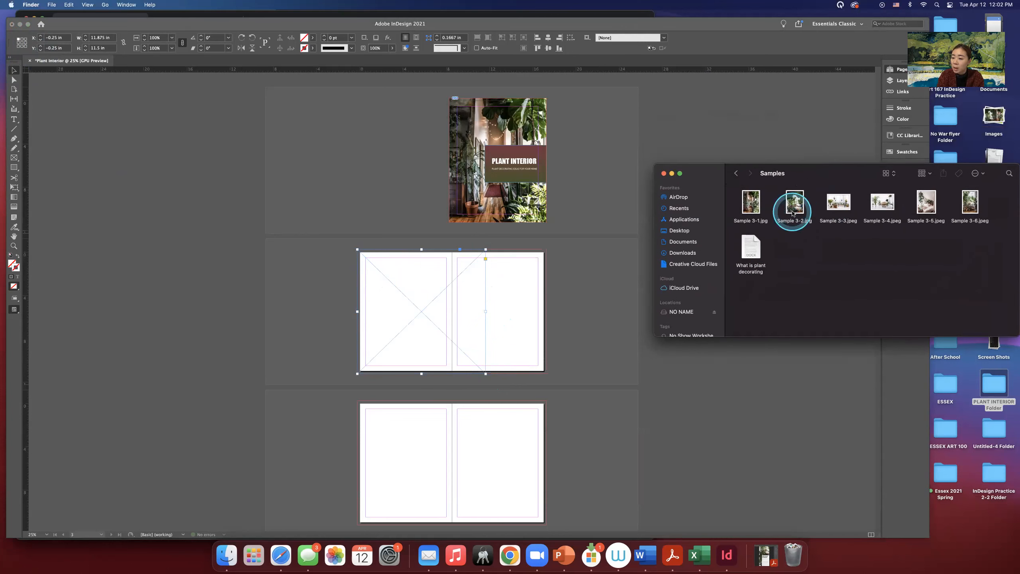
pyautogui.click(798, 214)
pyautogui.moveTo(796, 203); pyautogui.dragTo(430, 307)
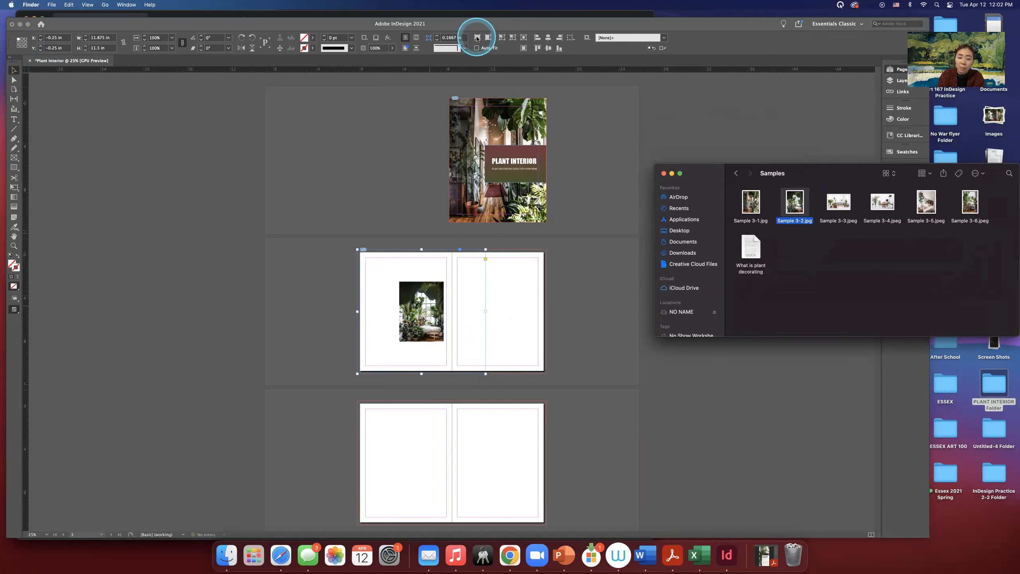
pyautogui.click(477, 38)
pyautogui.click(477, 38)
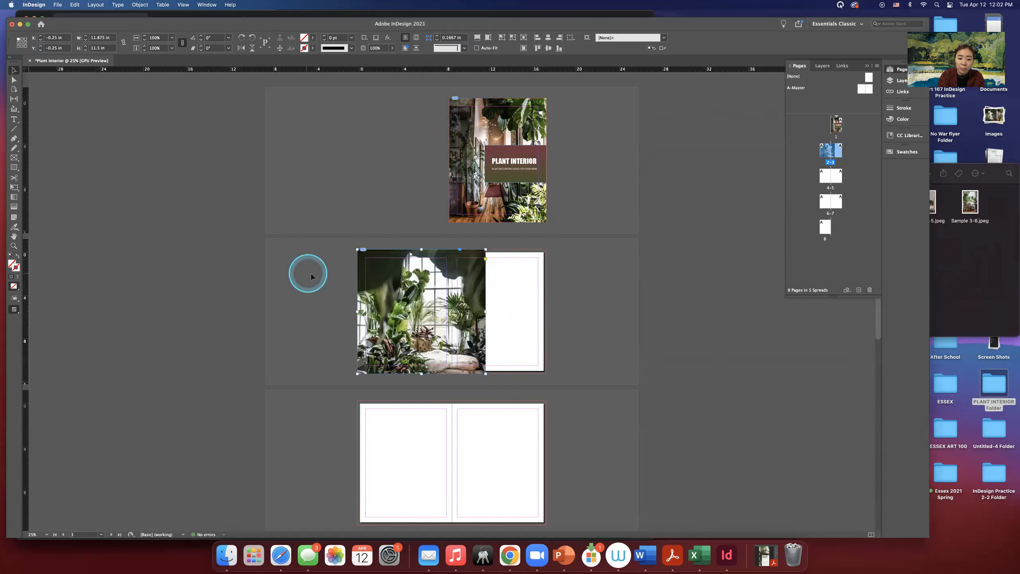
# - Narrow the pages 2–3 photo frame to about 11.3 in wide and reposition the photo slightly inside it
pyautogui.moveTo(421, 312); pyautogui.dragTo(422, 309)
pyautogui.moveTo(486, 312); pyautogui.dragTo(480, 312)
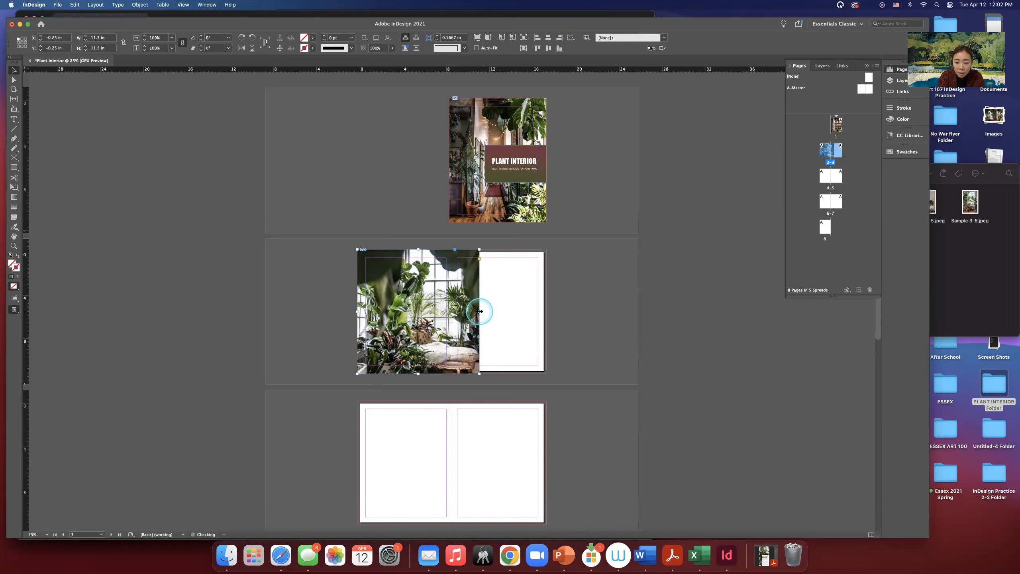
pyautogui.click(419, 314)
pyautogui.moveTo(419, 313); pyautogui.dragTo(417, 313)
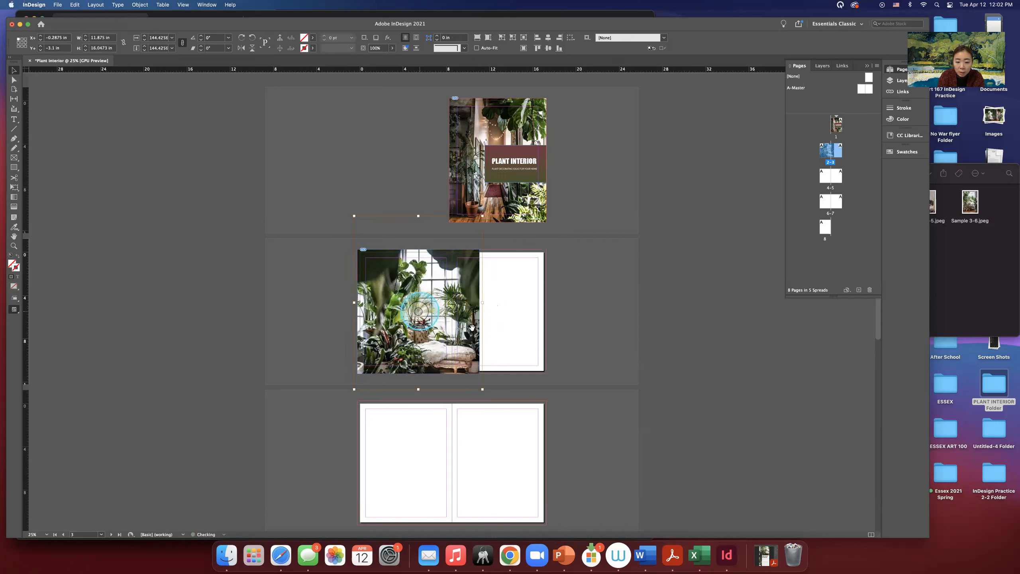
pyautogui.moveTo(418, 316); pyautogui.dragTo(418, 313)
pyautogui.click(573, 373)
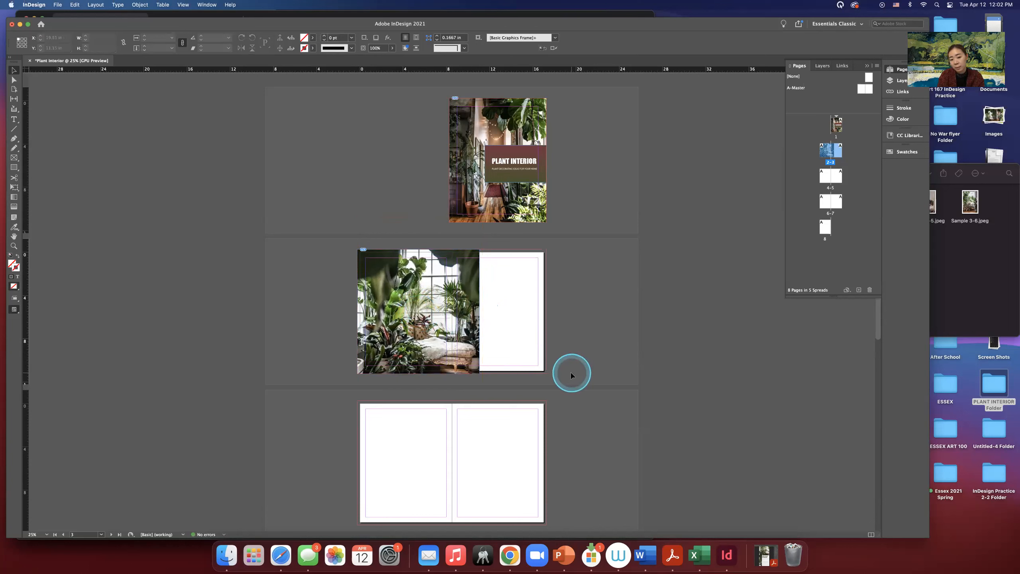
# - Draw a text frame about 5.24 by 10 in on the blank area of page 3, beside the photo within the margins
pyautogui.press('z')
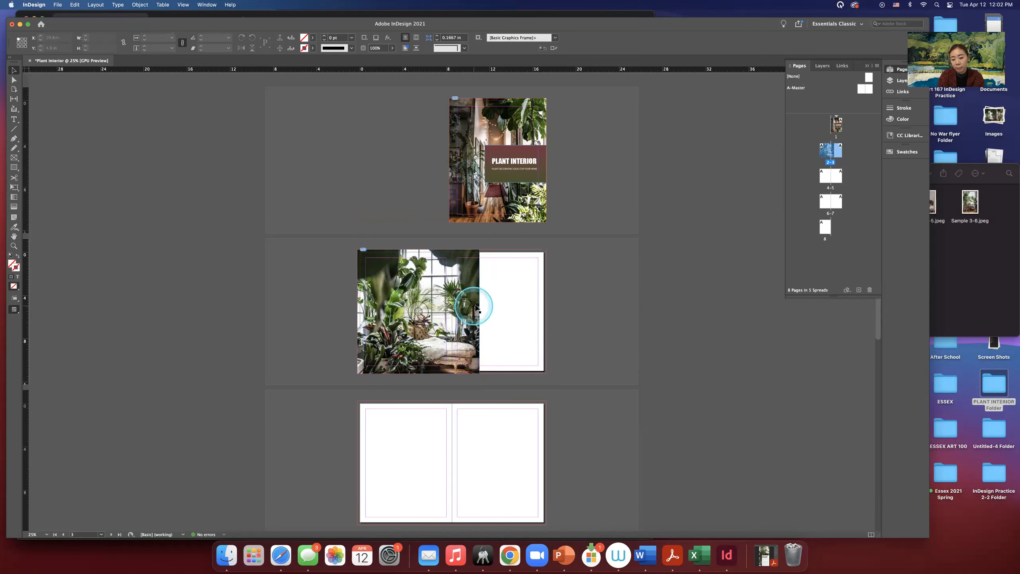
pyautogui.click(501, 312)
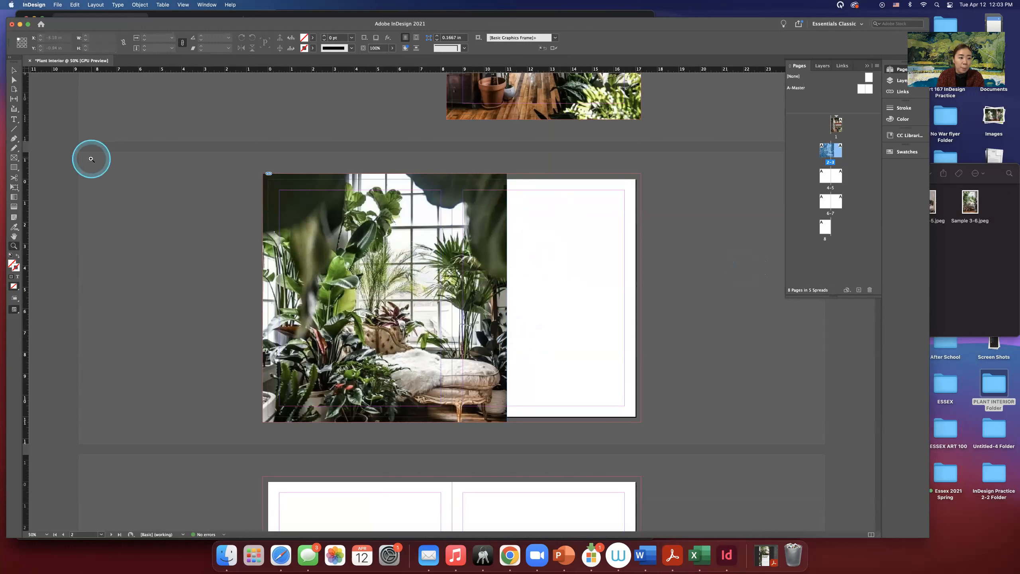
pyautogui.click(15, 121)
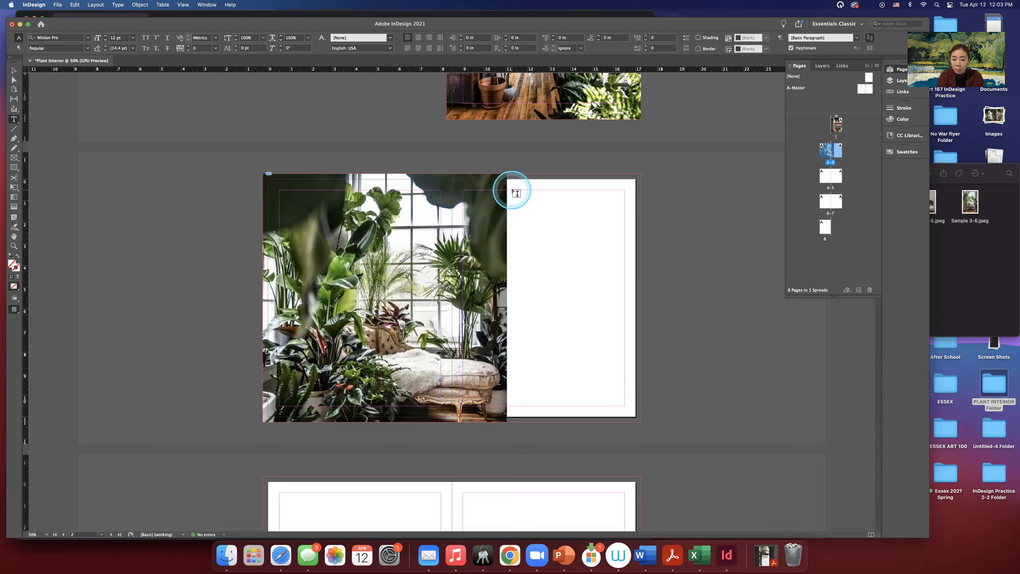
pyautogui.moveTo(512, 191); pyautogui.dragTo(626, 405)
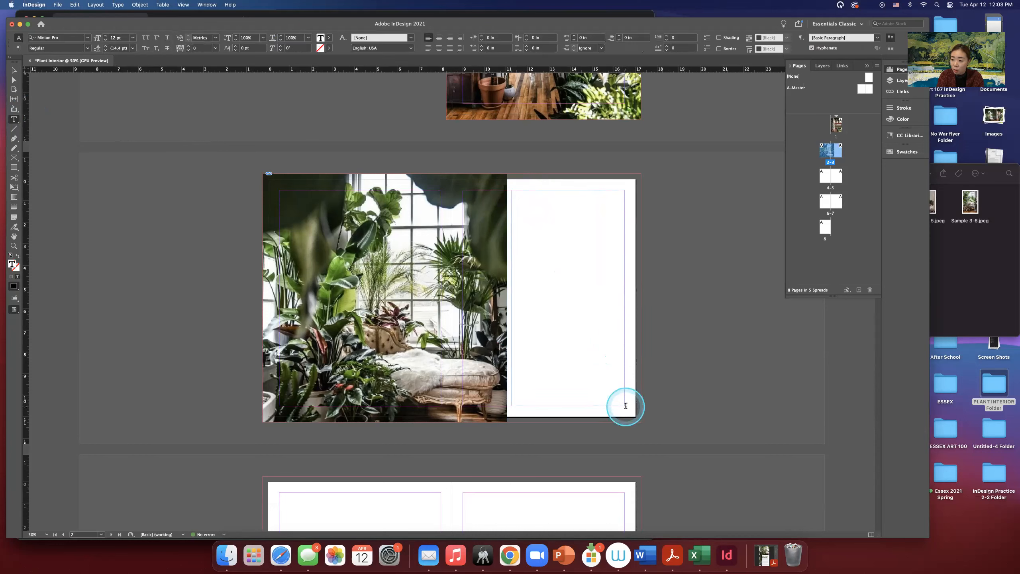
# - Switch to the Samples folder in Finder and open the "What is plant decorating" document in Word
pyautogui.click(988, 279)
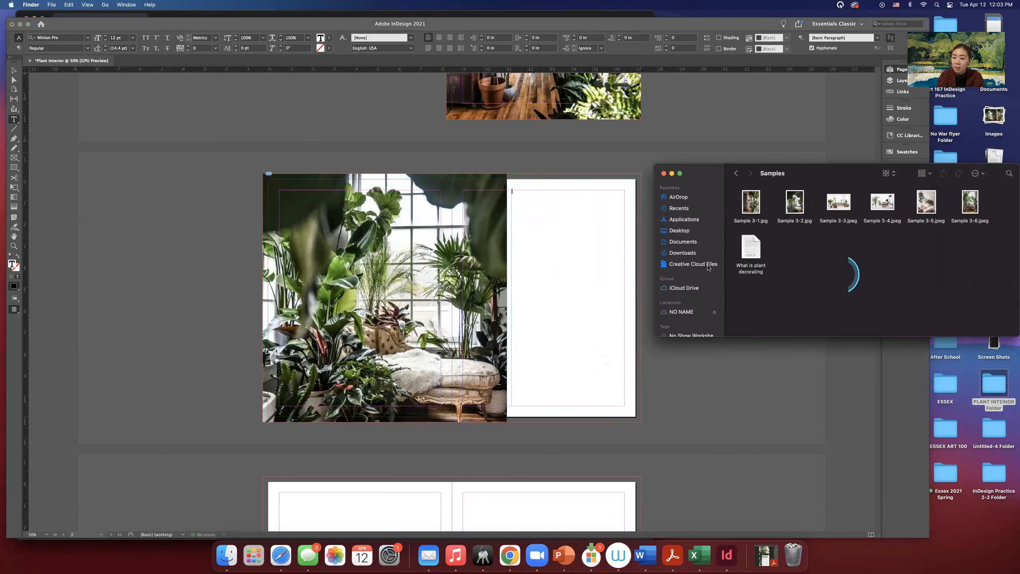
pyautogui.click(748, 248)
pyautogui.doubleClick(749, 248)
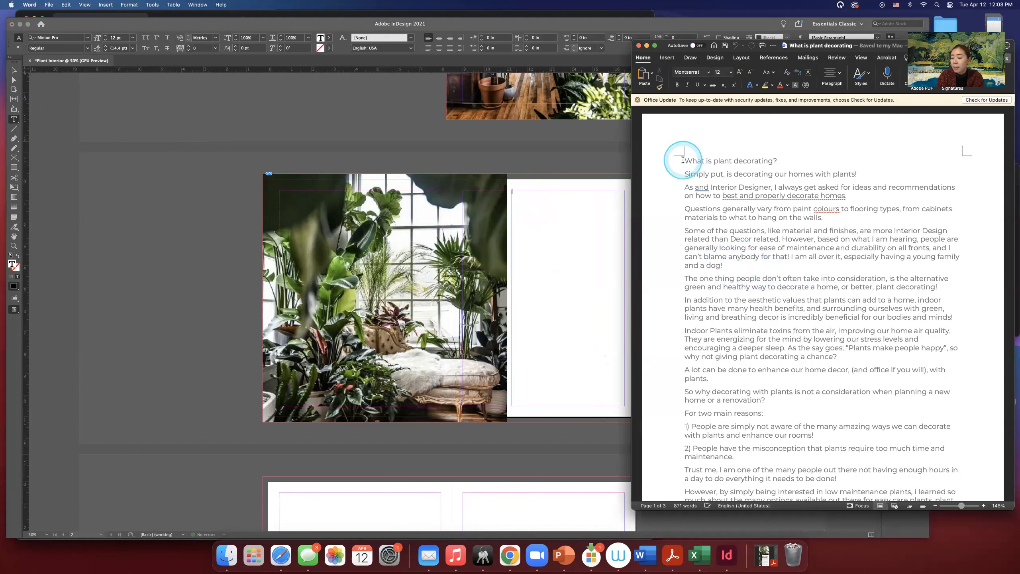
# - Copy the article text from "What is plant decorating?" through "suits your home and lifestyle best…", stopping before the "1. PLANT DECORATING WITH STAND ALONE PLANTS" heading
pyautogui.moveTo(683, 160); pyautogui.dragTo(777, 416)
pyautogui.scroll(-2, 776, 376)
pyautogui.scroll(-7, 776, 376)
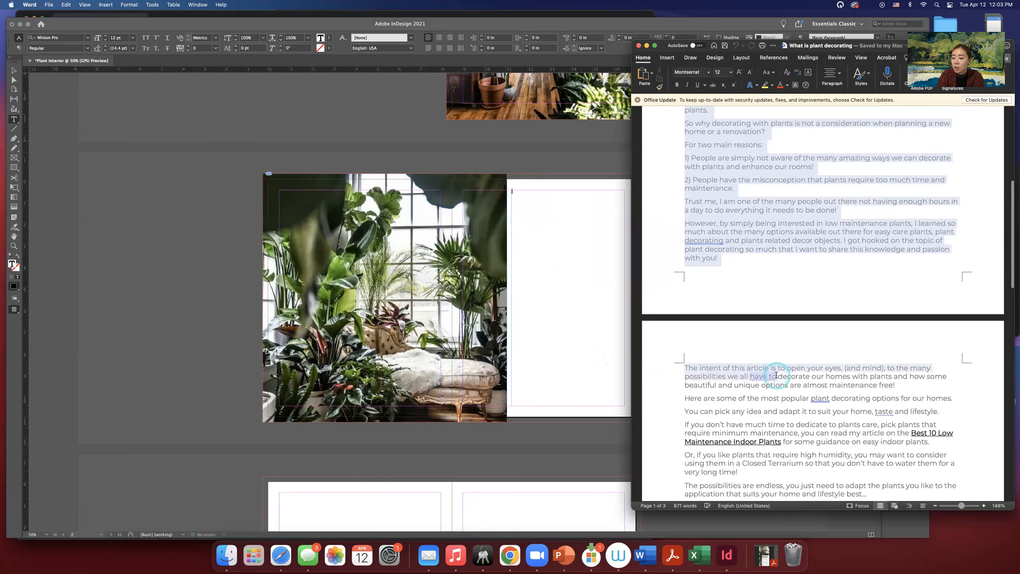
pyautogui.scroll(-1, 776, 375)
pyautogui.moveTo(776, 375); pyautogui.dragTo(883, 374)
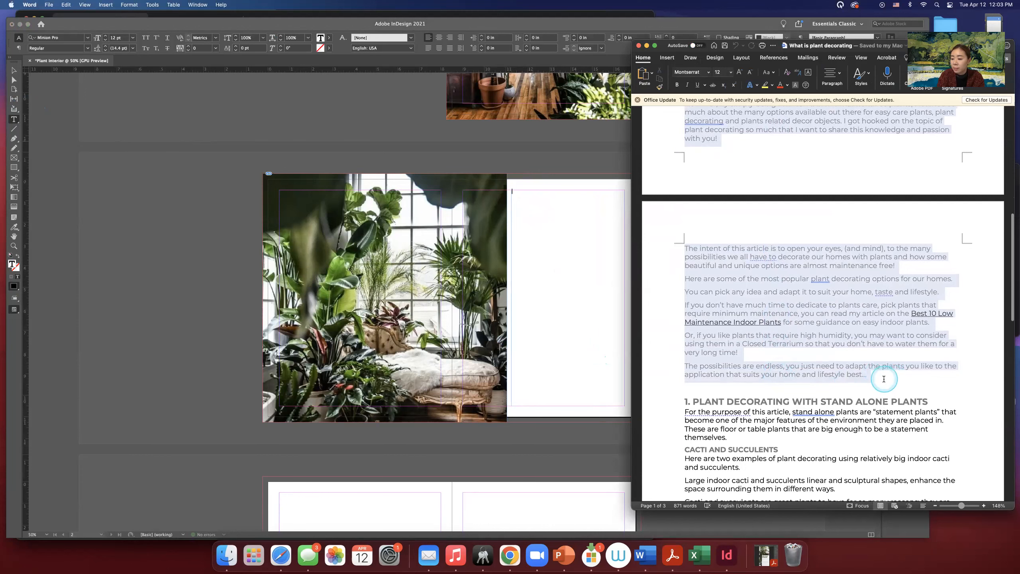
pyautogui.scroll(-3, 770, 272)
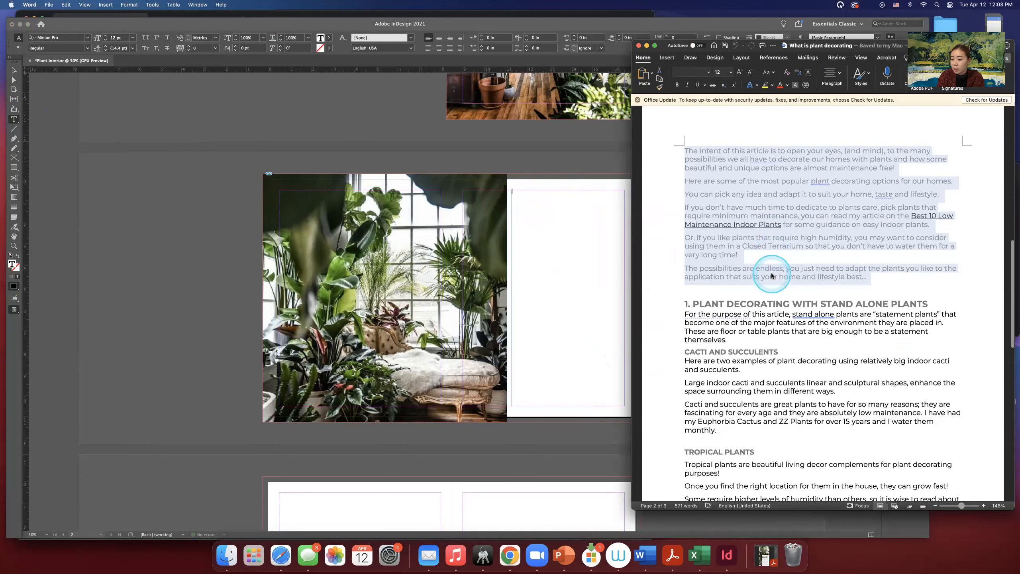
pyautogui.scroll(-1, 771, 276)
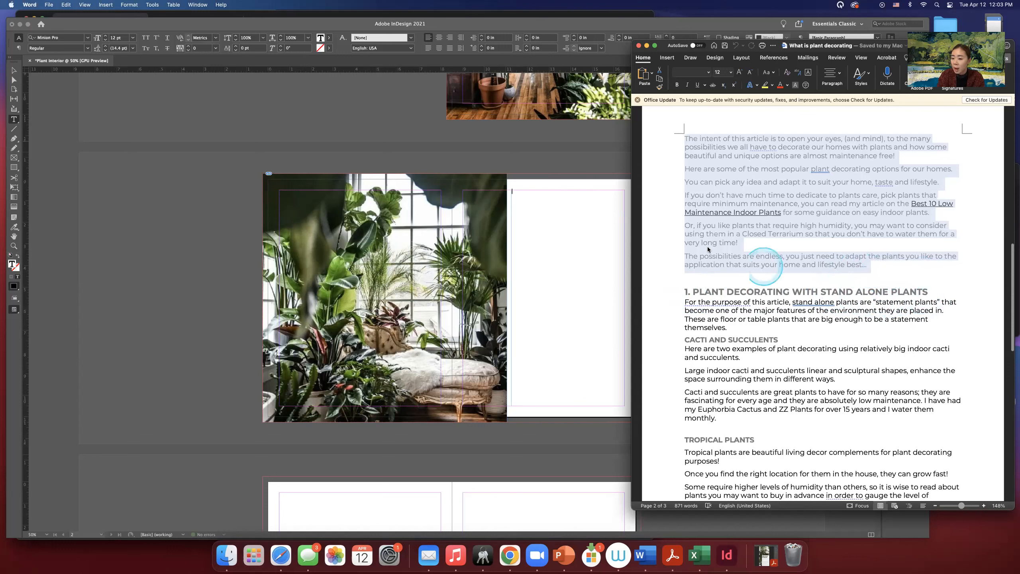
pyautogui.scroll(5, 748, 229)
pyautogui.scroll(10, 748, 228)
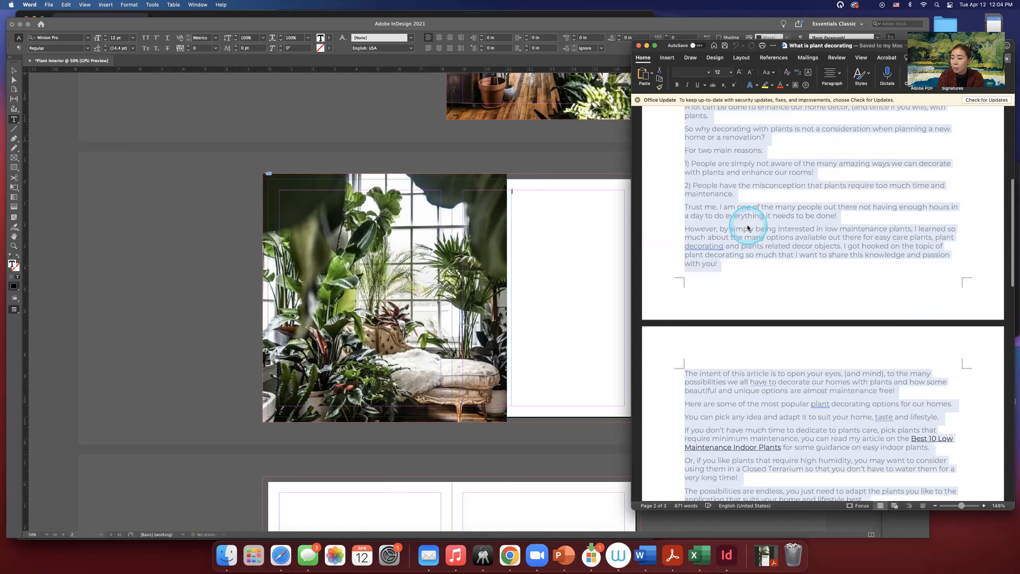
pyautogui.scroll(-20, 748, 225)
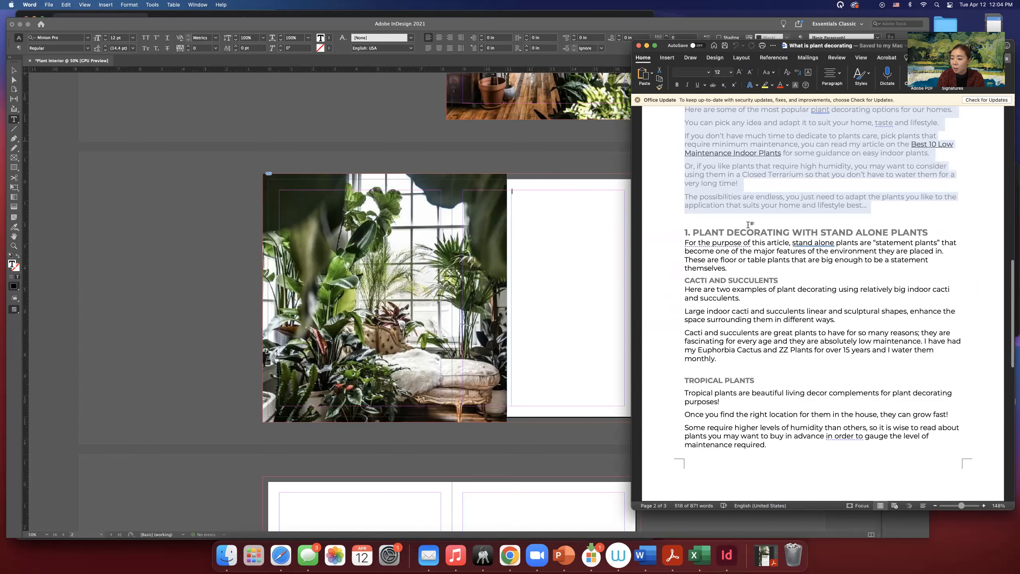
pyautogui.scroll(1, 837, 220)
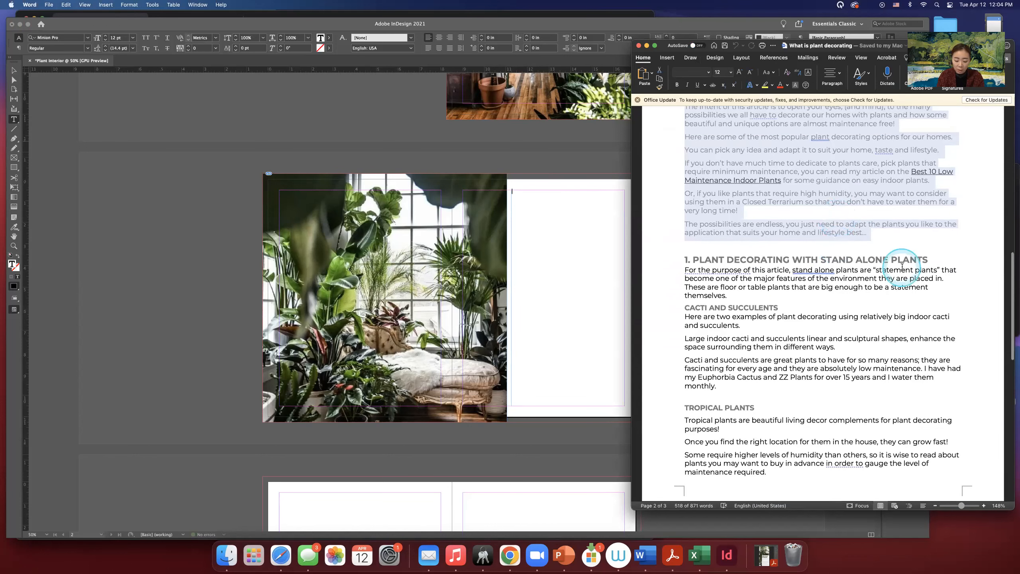
# - Return to InDesign and paste the copied article text into the page 3 text frame
pyautogui.click(545, 255)
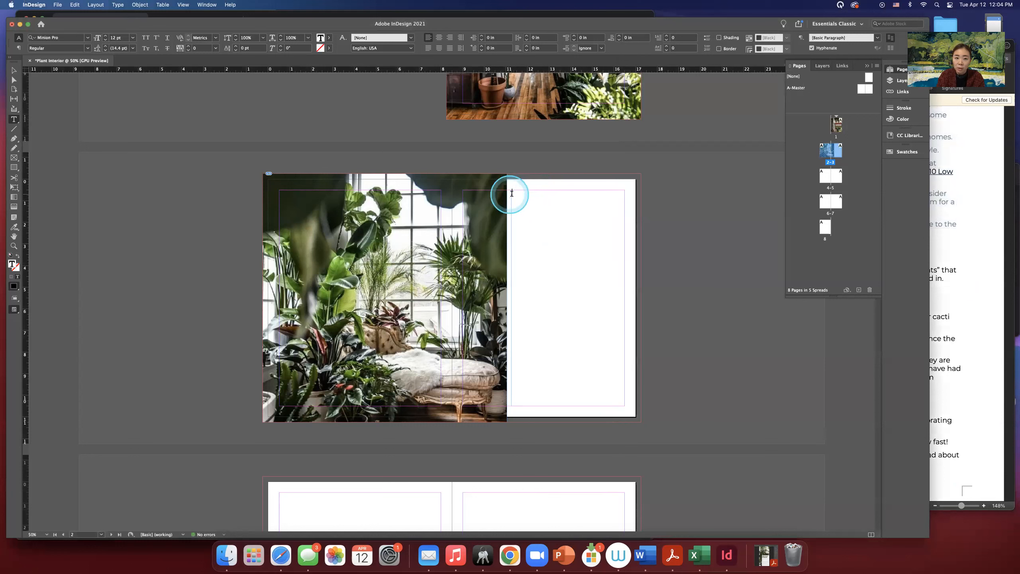
pyautogui.click(579, 246)
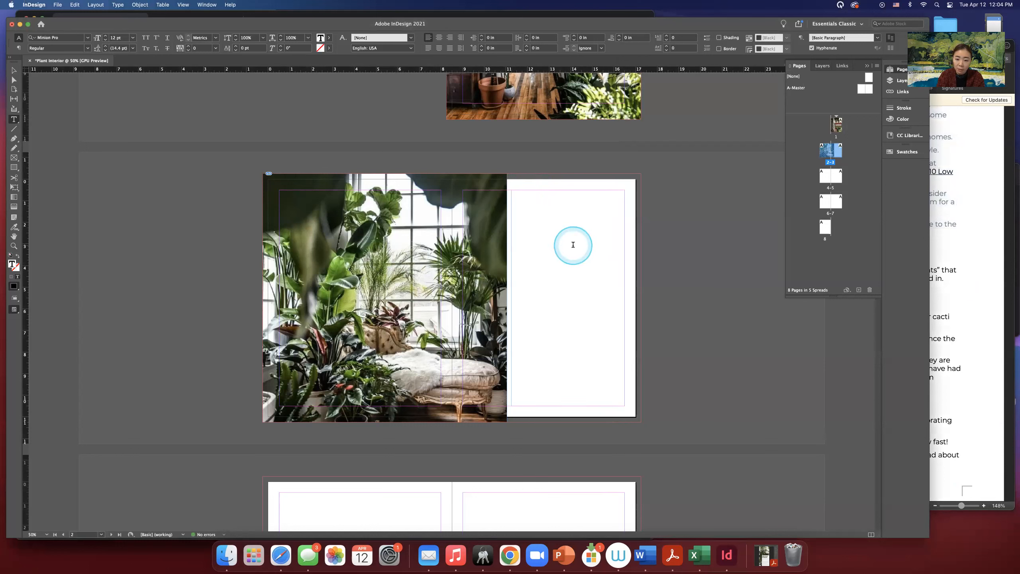
pyautogui.press('super+v')
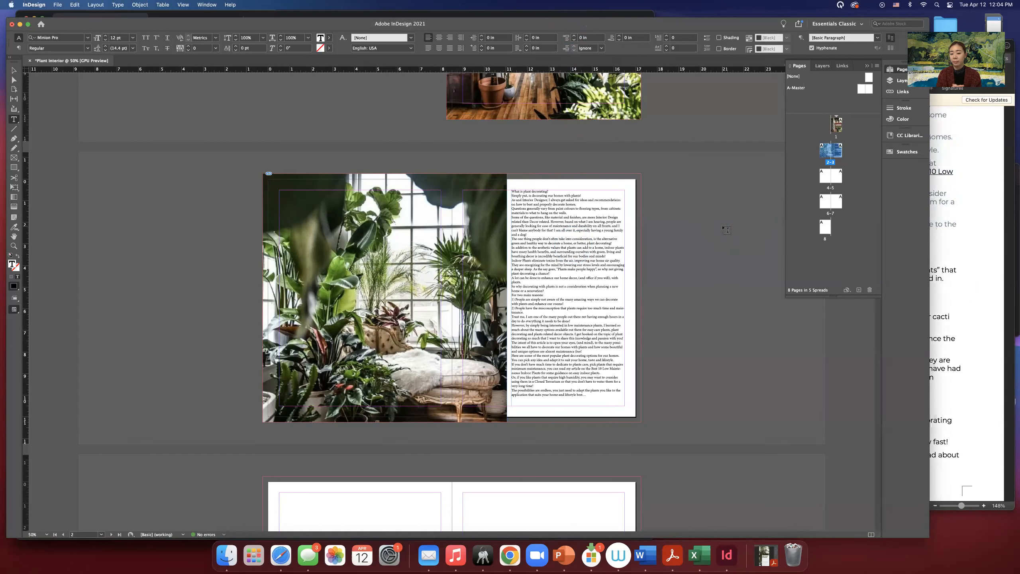
# - Restore the reference PLANT INTERIOR.pdf in Acrobat, examine the layout of the pages after the opening spread, and minimize it again
pyautogui.scroll(-3, 664, 221)
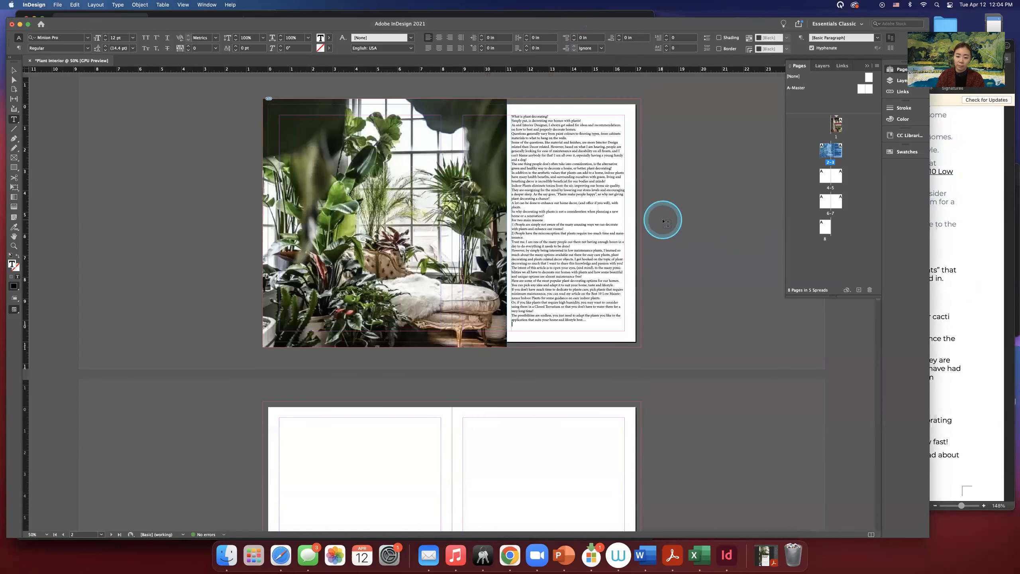
pyautogui.click(767, 559)
pyautogui.scroll(-10, 760, 433)
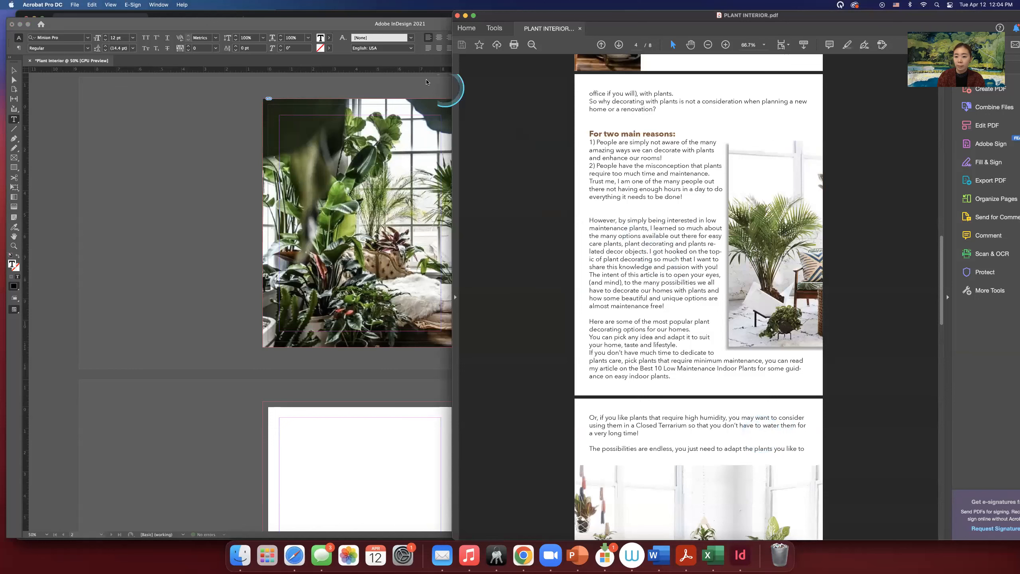
pyautogui.click(465, 15)
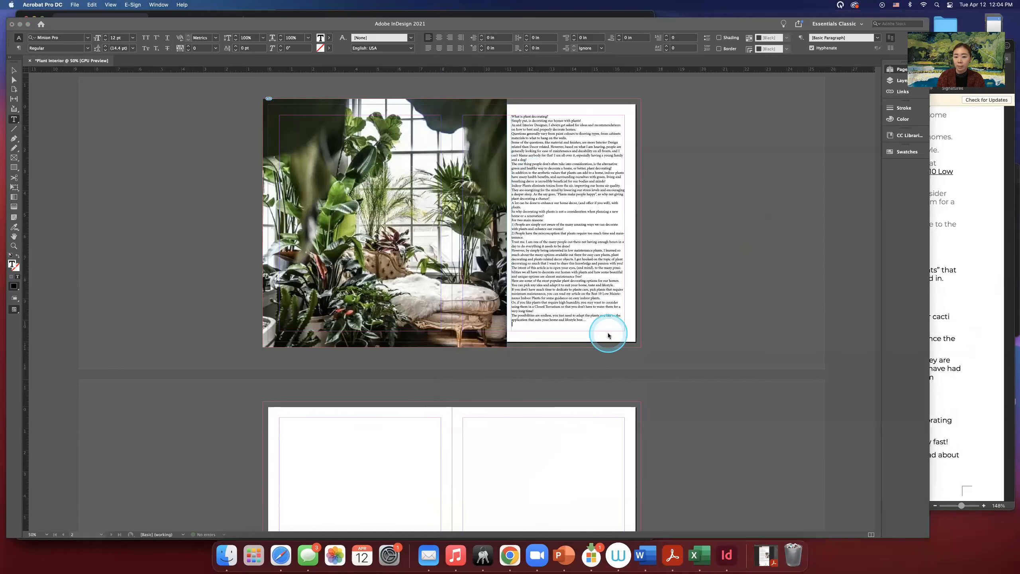
pyautogui.click(671, 316)
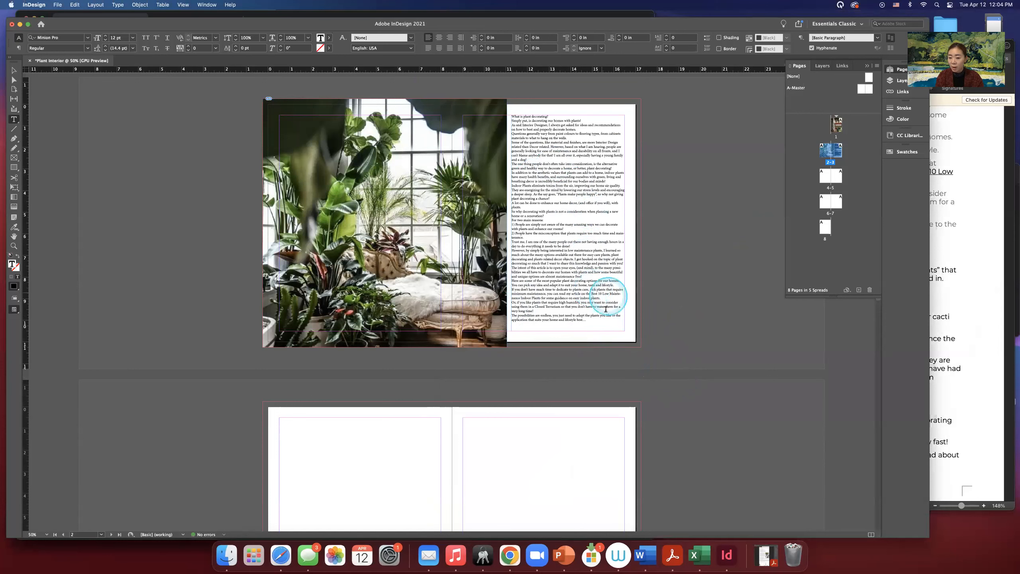
pyautogui.click(566, 326)
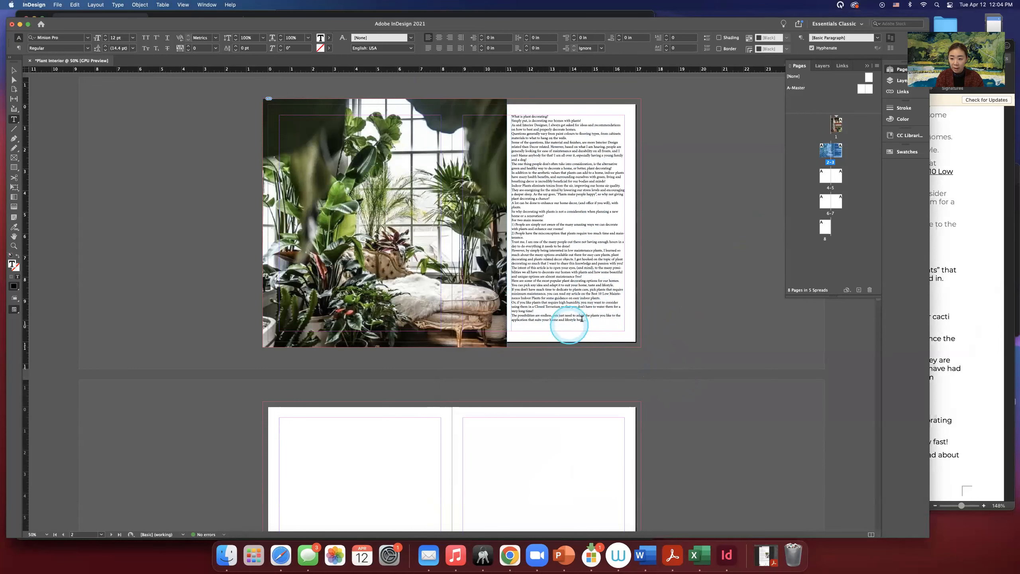
# - Draw a rectangle frame across pages 4–5 out to the outer bleed and narrow it to about 12.39 by 6.235 in
pyautogui.scroll(-3, 584, 320)
pyautogui.scroll(-1, 588, 321)
pyautogui.click(824, 177)
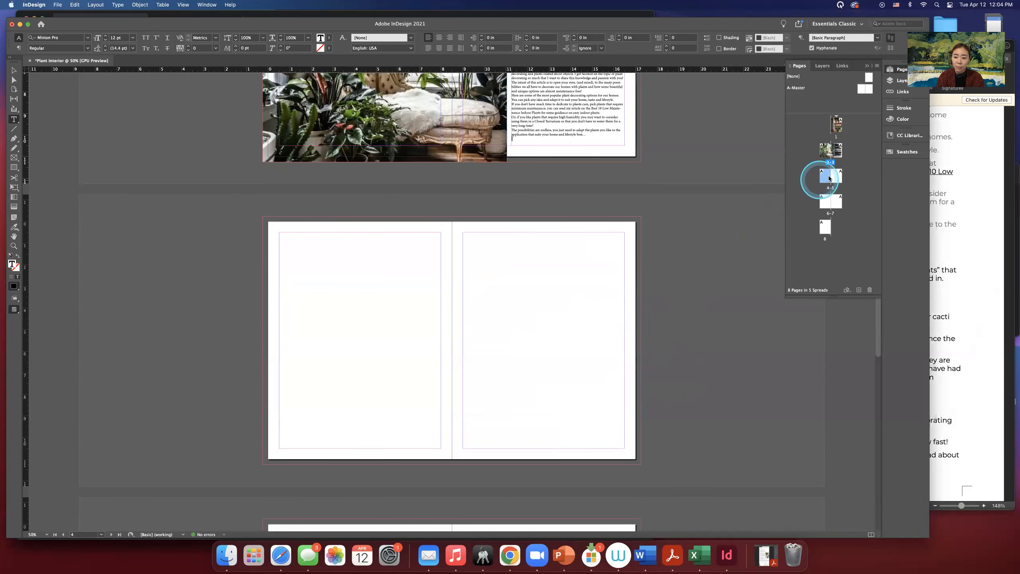
pyautogui.click(484, 272)
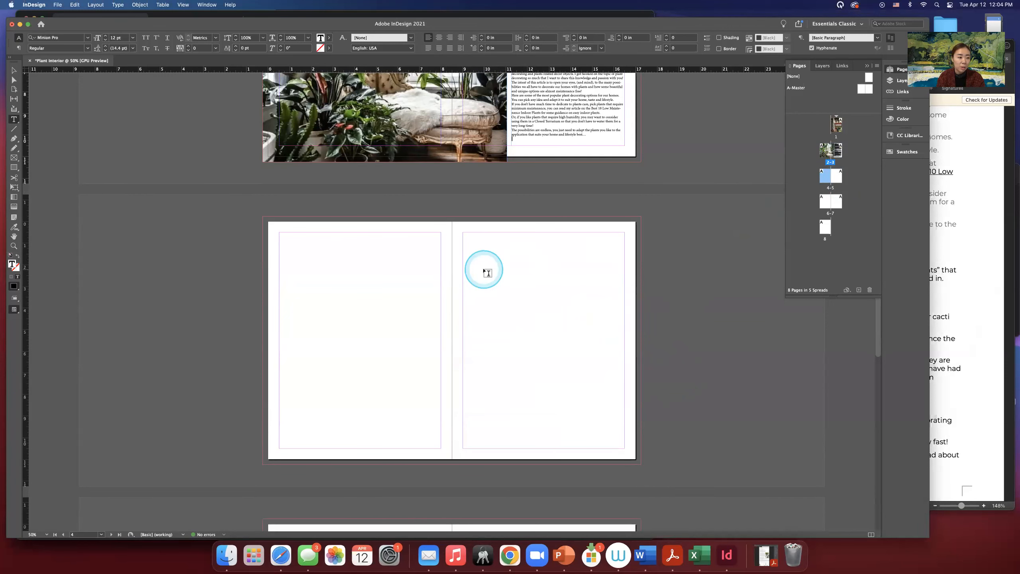
pyautogui.scroll(-1, 484, 272)
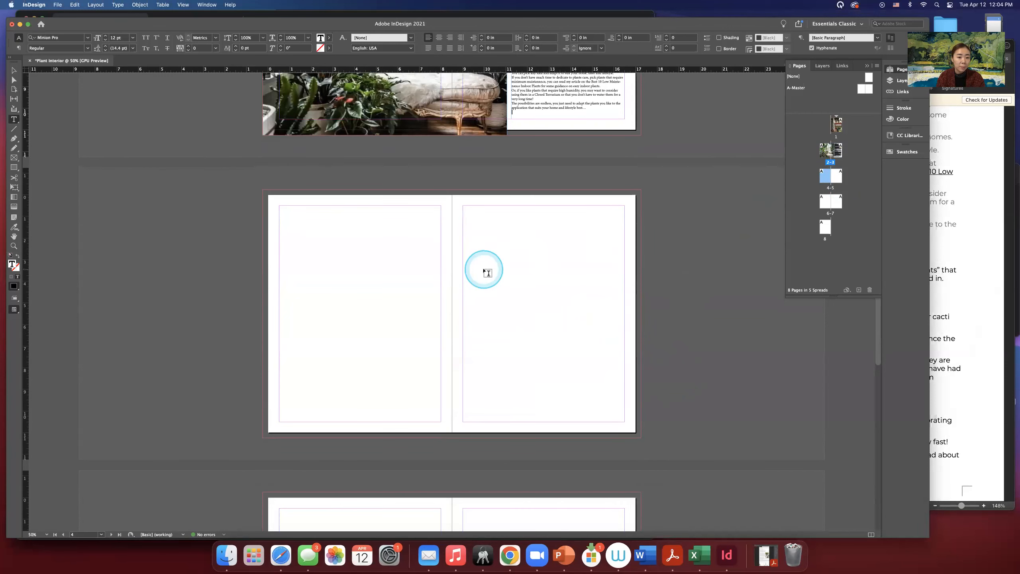
pyautogui.click(13, 158)
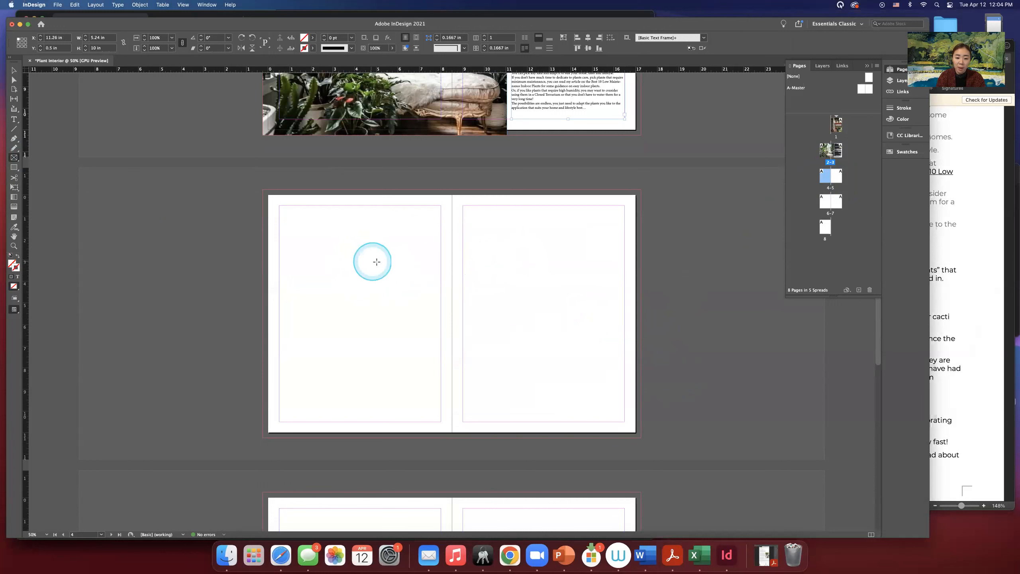
pyautogui.moveTo(352, 251); pyautogui.dragTo(641, 386)
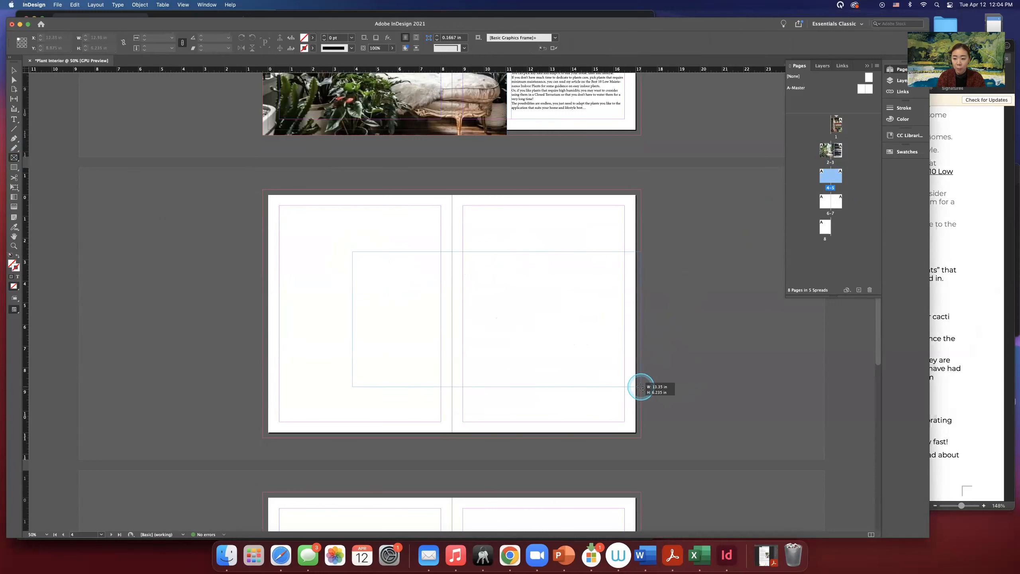
pyautogui.moveTo(641, 387); pyautogui.dragTo(641, 386)
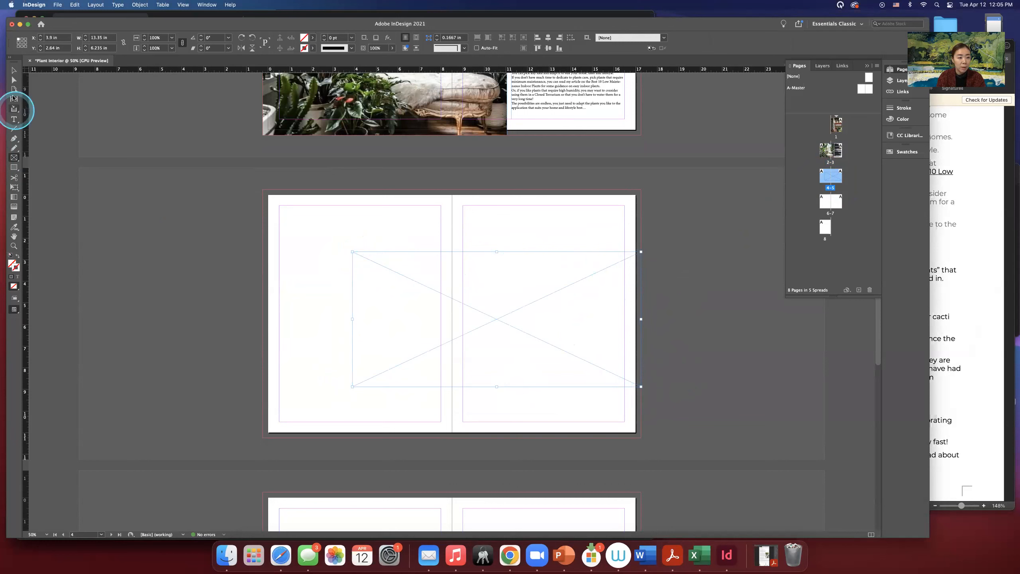
pyautogui.click(13, 71)
pyautogui.moveTo(353, 319); pyautogui.dragTo(373, 320)
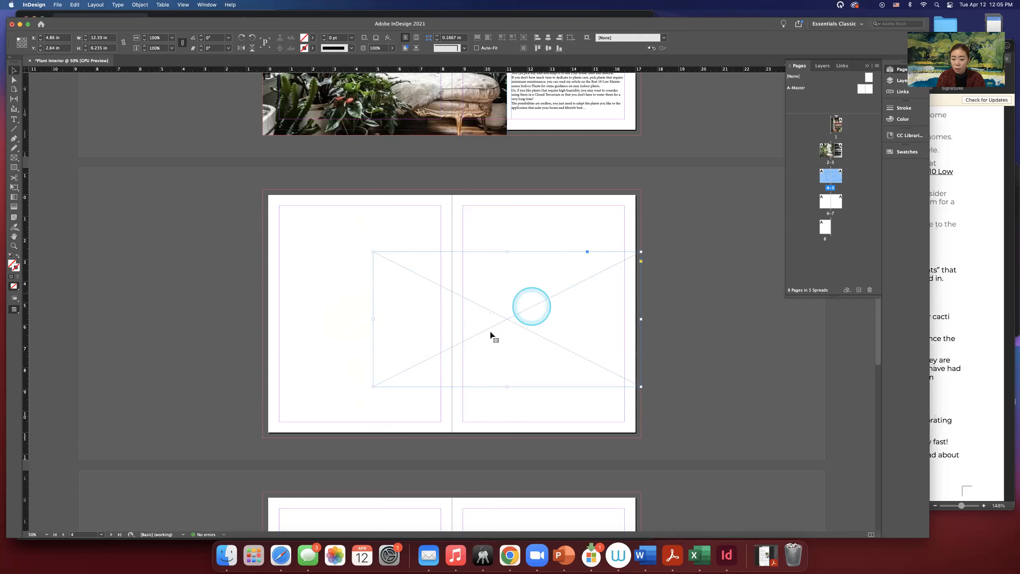
# - Place Sample 3-3.jpeg from the Samples folder into the pages 4–5 frame
pyautogui.click(13, 70)
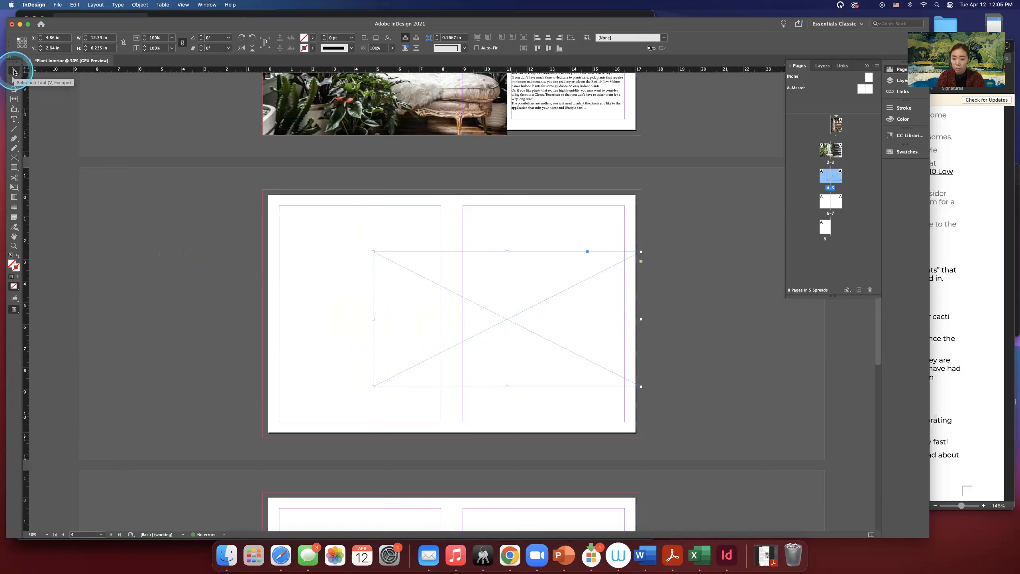
pyautogui.click(225, 554)
pyautogui.click(854, 251)
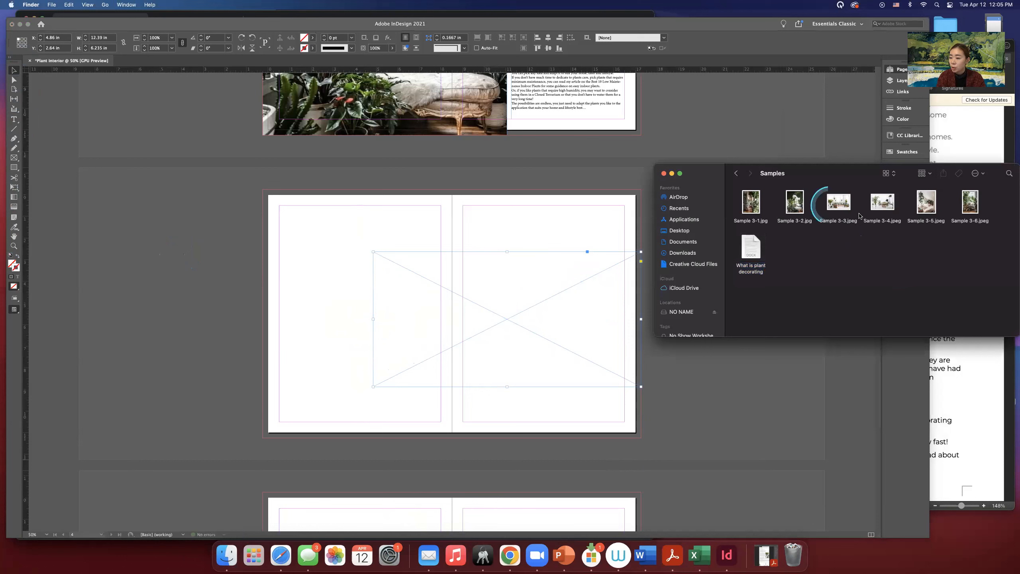
pyautogui.click(842, 205)
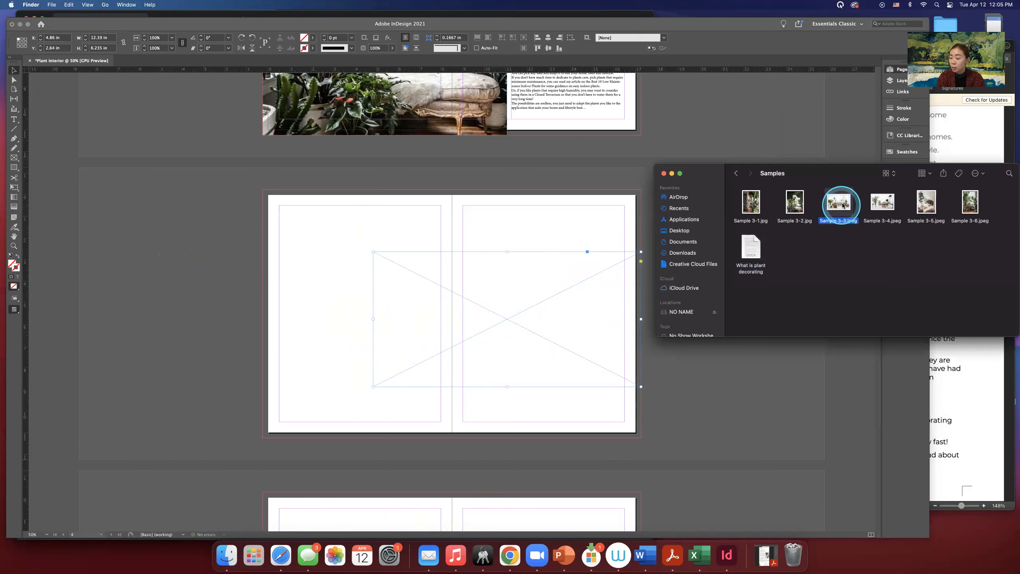
pyautogui.moveTo(842, 208); pyautogui.dragTo(557, 342)
pyautogui.click(598, 359)
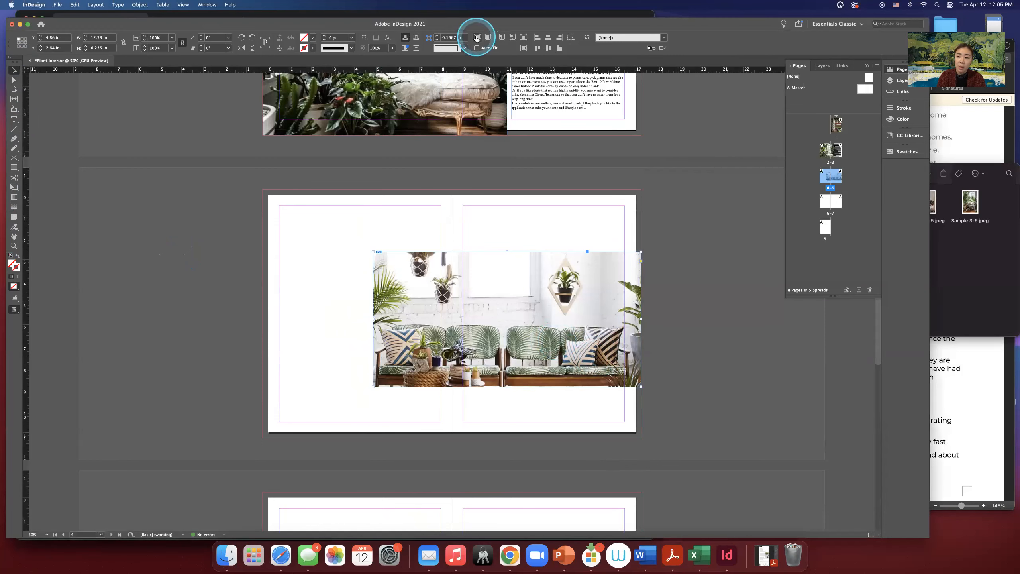
# - Scale the Sample 3-3.jpeg photo proportionally to fill its frame on pages 4–5 and deselect it
pyautogui.click(476, 38)
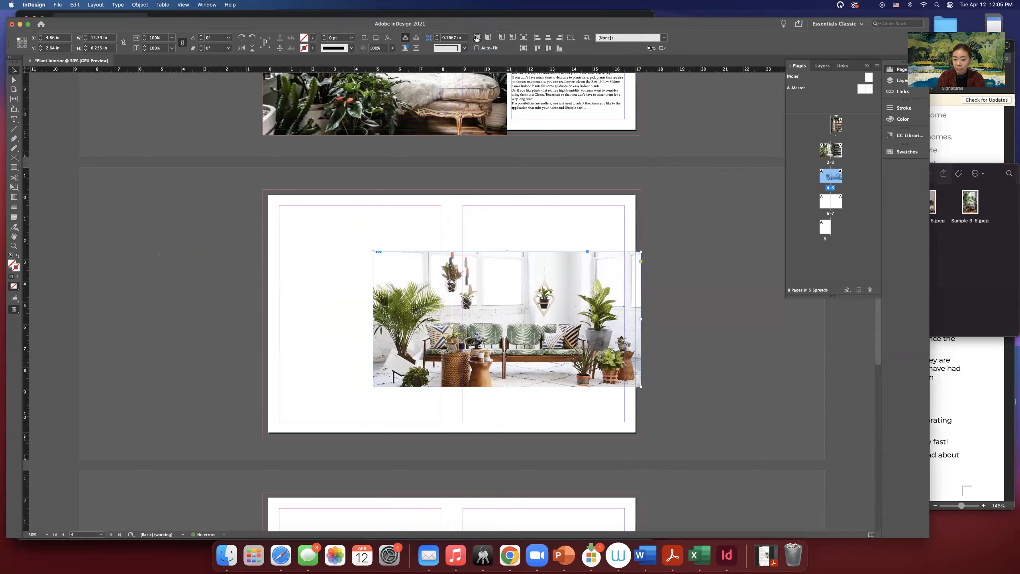
pyautogui.click(161, 218)
pyautogui.click(650, 340)
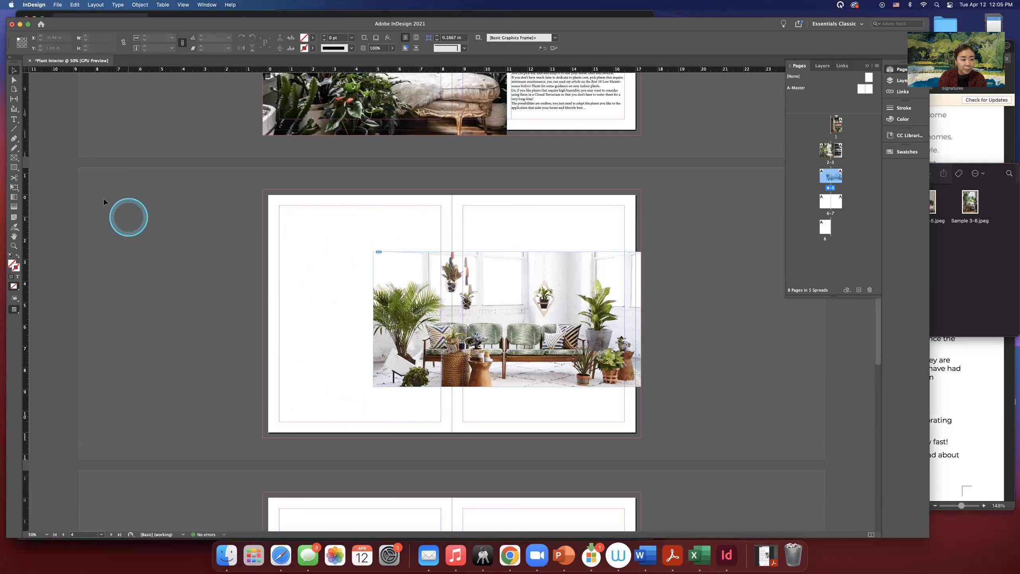
# - Draw a 7.5 by 10 in frame along page 4's margins and an overlapping frame about 3.48 by 6.7 in around the photo's page 4 part
pyautogui.click(13, 158)
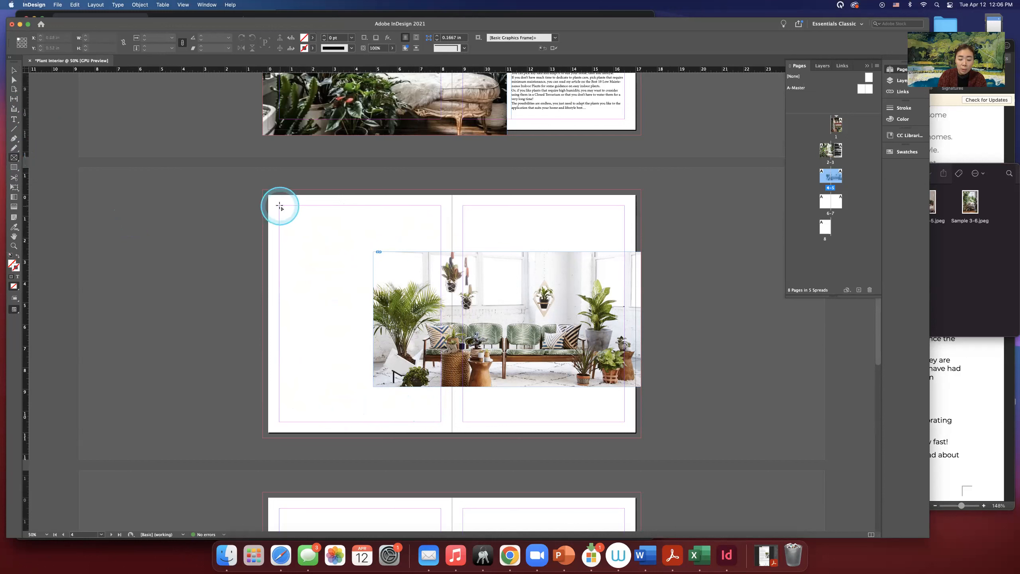
pyautogui.moveTo(279, 206); pyautogui.dragTo(440, 422)
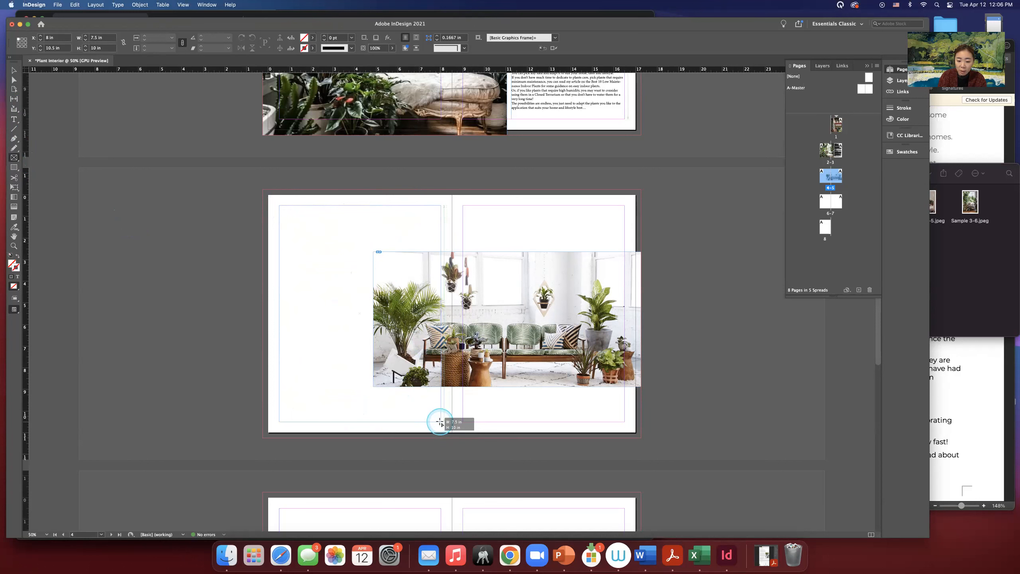
pyautogui.moveTo(440, 422); pyautogui.dragTo(439, 422)
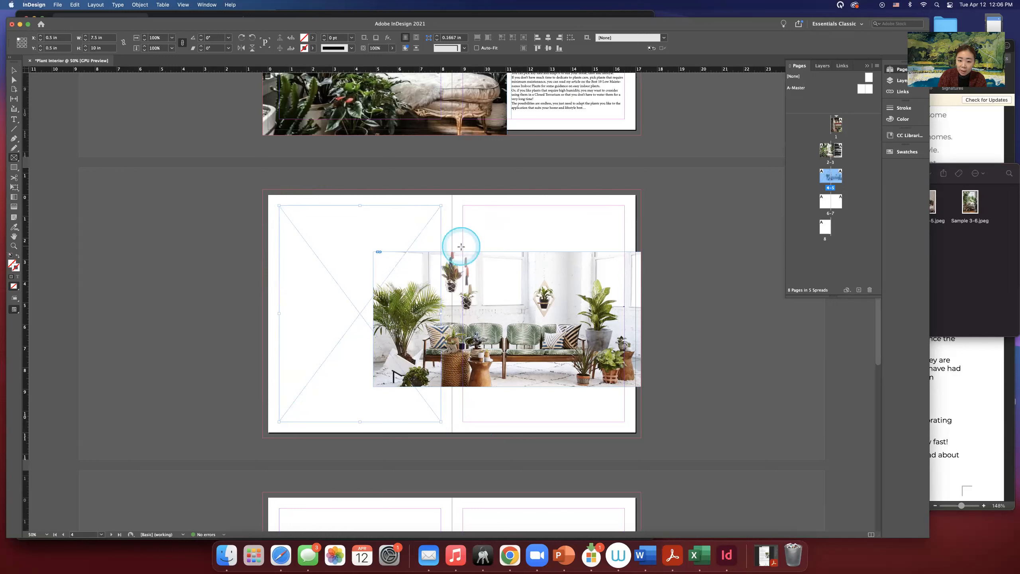
pyautogui.moveTo(444, 245); pyautogui.dragTo(369, 394)
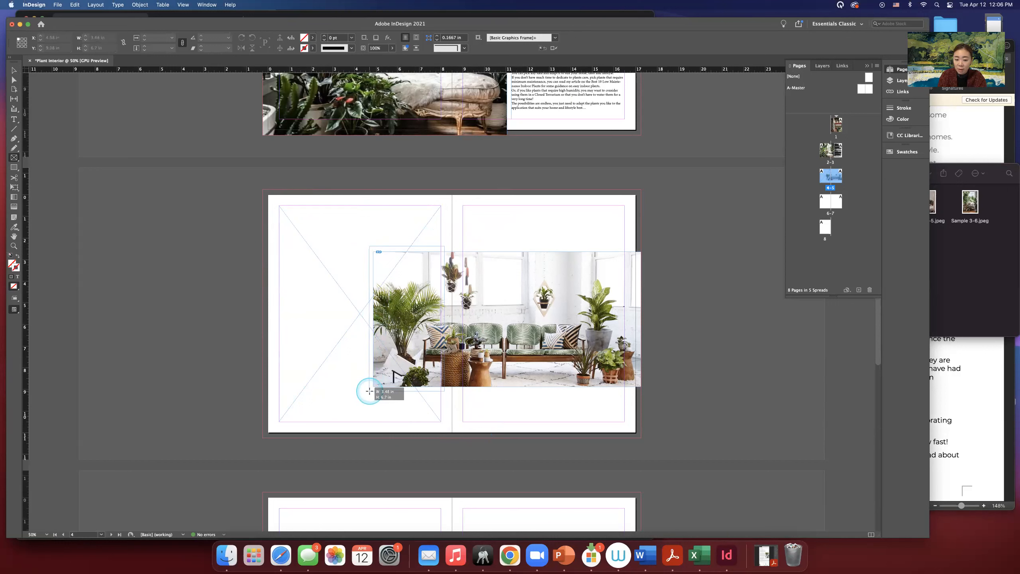
pyautogui.moveTo(369, 391); pyautogui.dragTo(369, 391)
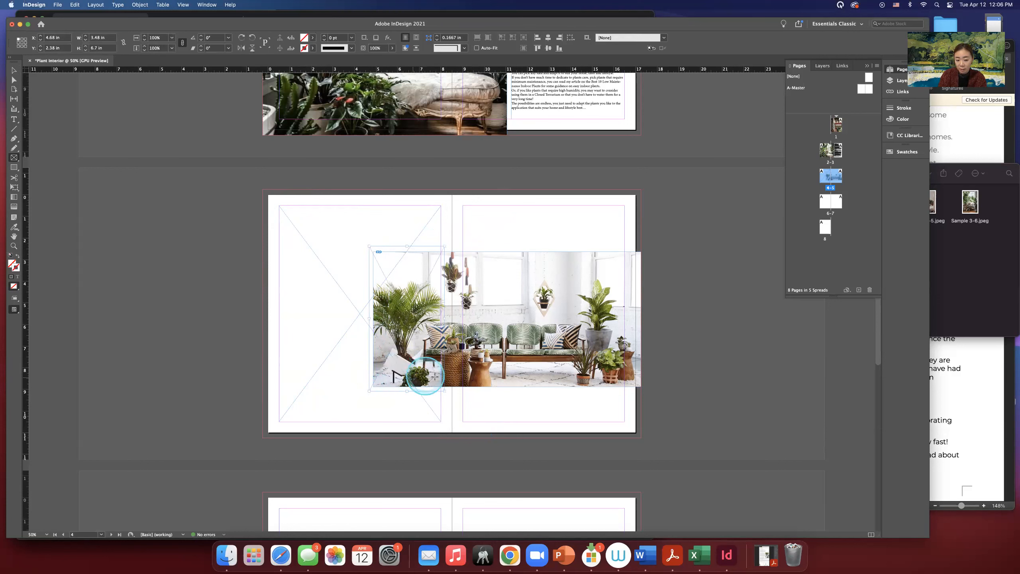
# - Give the smaller frame around the photo's page 4 part a magenta (C=0 M=100 Y=0 K=0) stroke of 4 pt
pyautogui.click(313, 48)
pyautogui.click(257, 116)
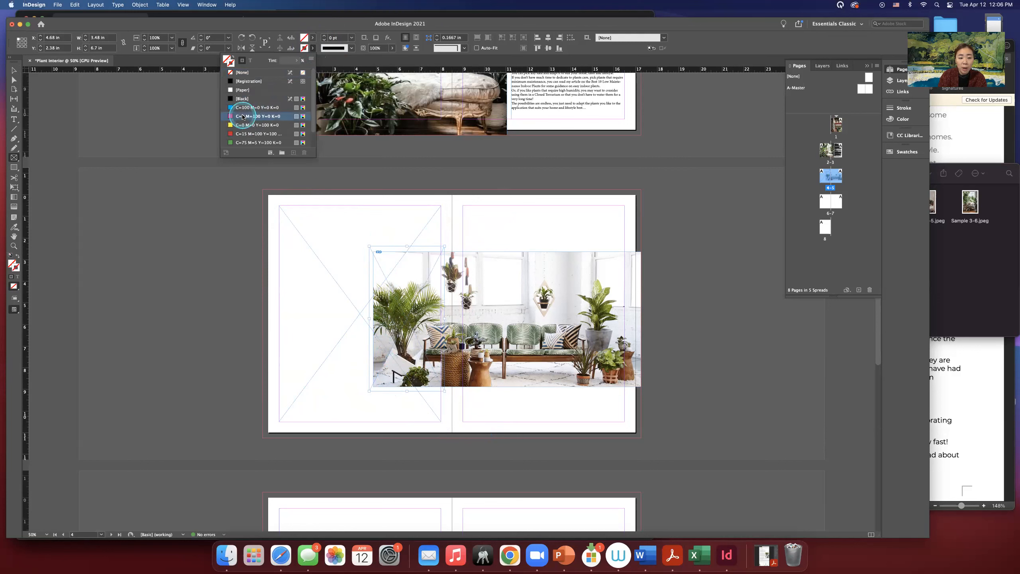
pyautogui.click(323, 36)
pyautogui.click(323, 36)
pyautogui.click(324, 36)
pyautogui.click(13, 70)
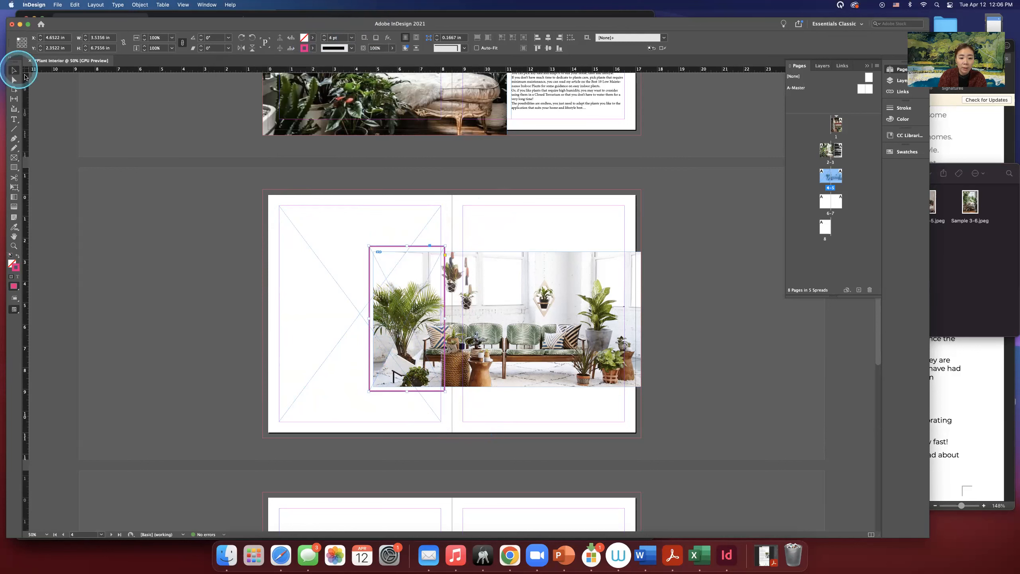
# - Give the large page 4 margin frame a cyan (C=100 M=0 Y=0 K=0) stroke of 4 pt and deselect it
pyautogui.click(347, 207)
pyautogui.click(313, 47)
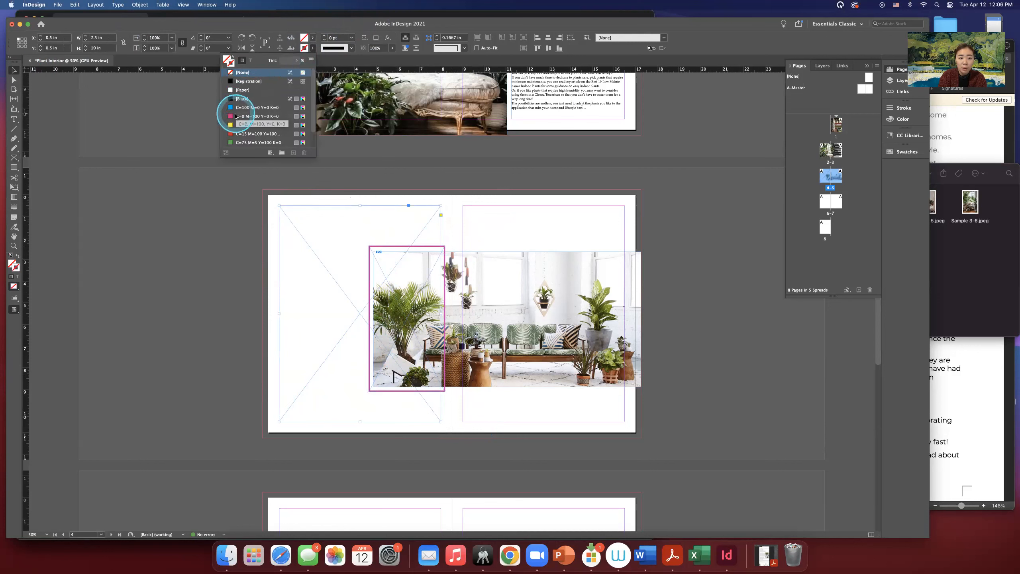
pyautogui.click(241, 115)
pyautogui.click(240, 110)
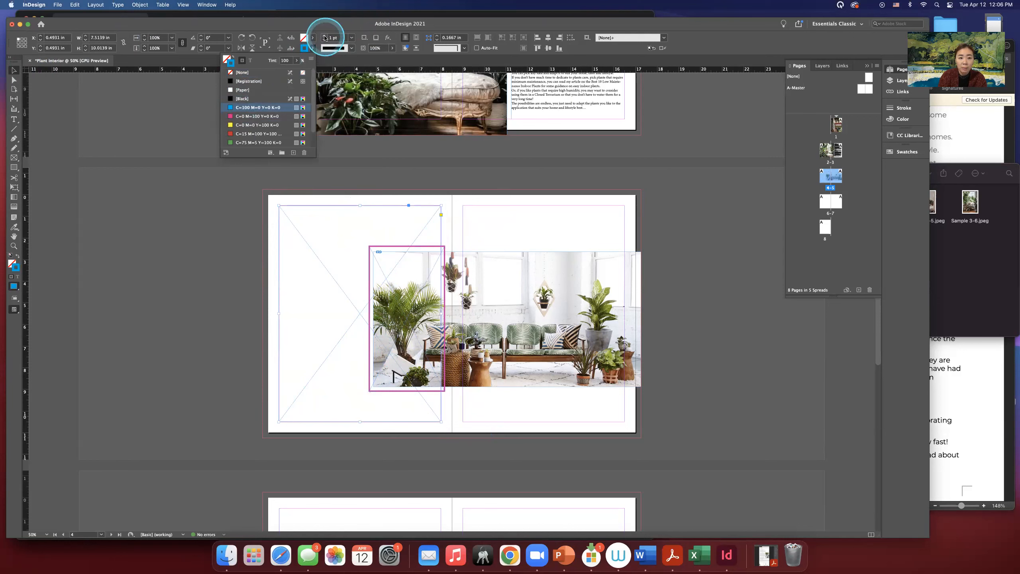
pyautogui.click(324, 35)
pyautogui.click(323, 35)
pyautogui.click(324, 35)
pyautogui.click(113, 173)
# - Set the stroke of both page 4 frames to None and undo that change
pyautogui.click(486, 381)
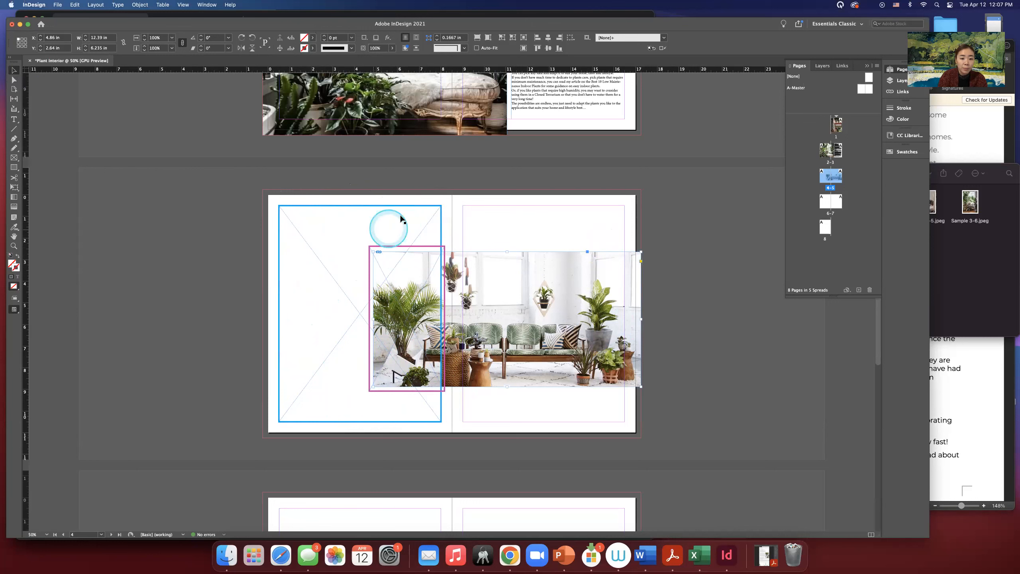
pyautogui.click(422, 225)
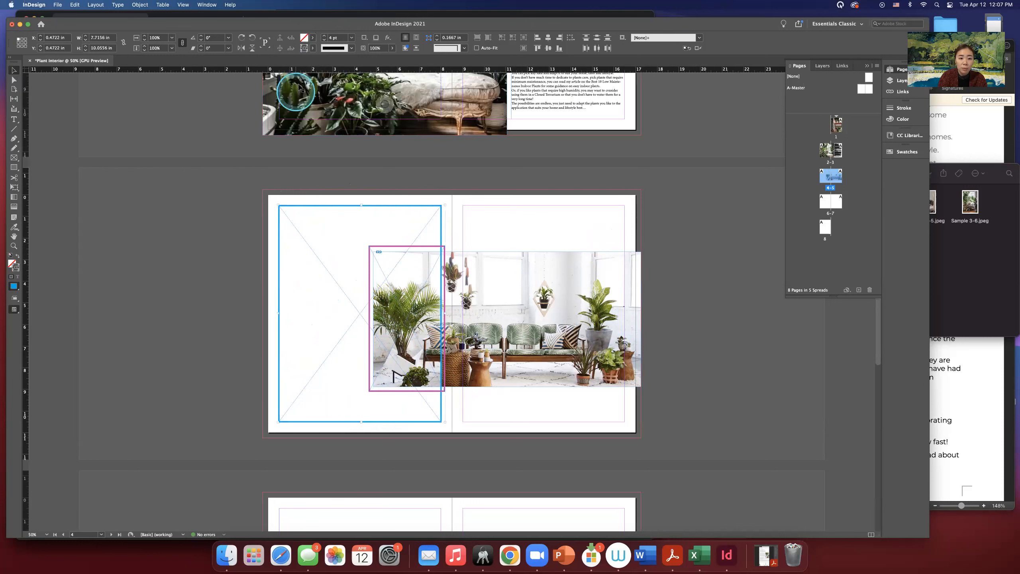
pyautogui.click(313, 48)
pyautogui.click(241, 75)
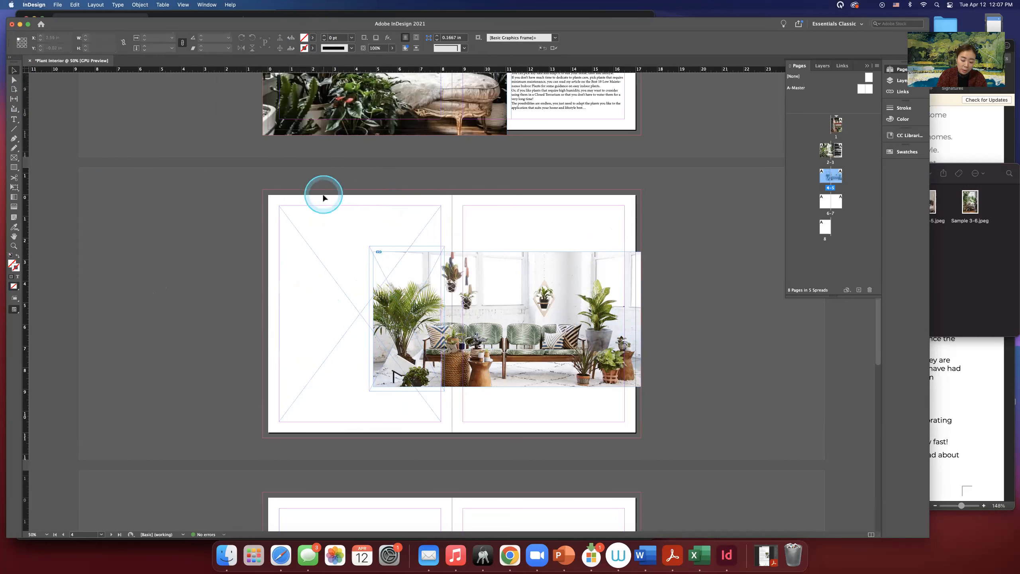
pyautogui.press('super+z')
pyautogui.click(296, 194)
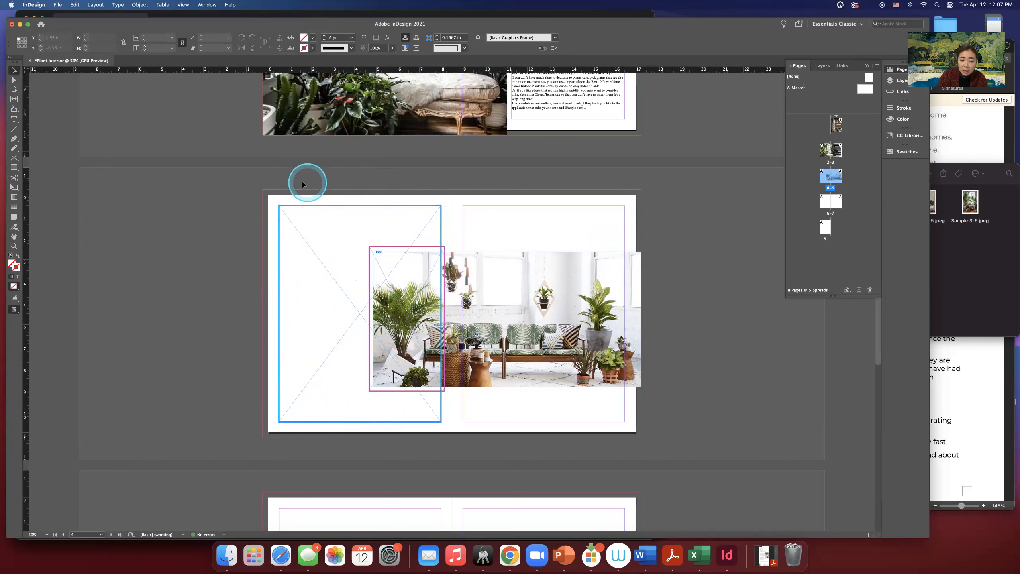
# - Subtract the smaller magenta frame from the large cyan frame on page 4 with Pathfinder
pyautogui.moveTo(250, 189); pyautogui.dragTo(466, 252)
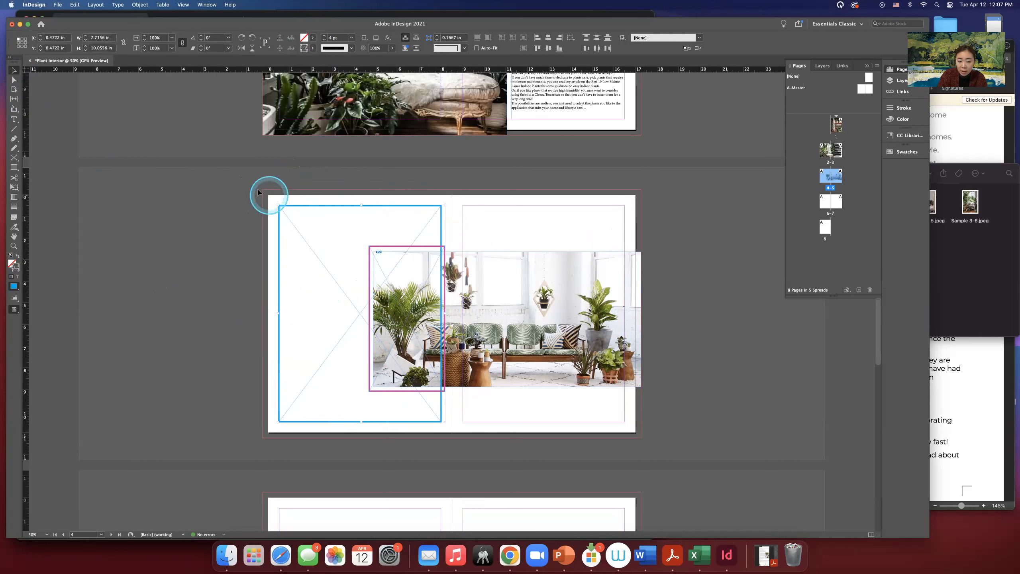
pyautogui.moveTo(240, 183); pyautogui.dragTo(471, 249)
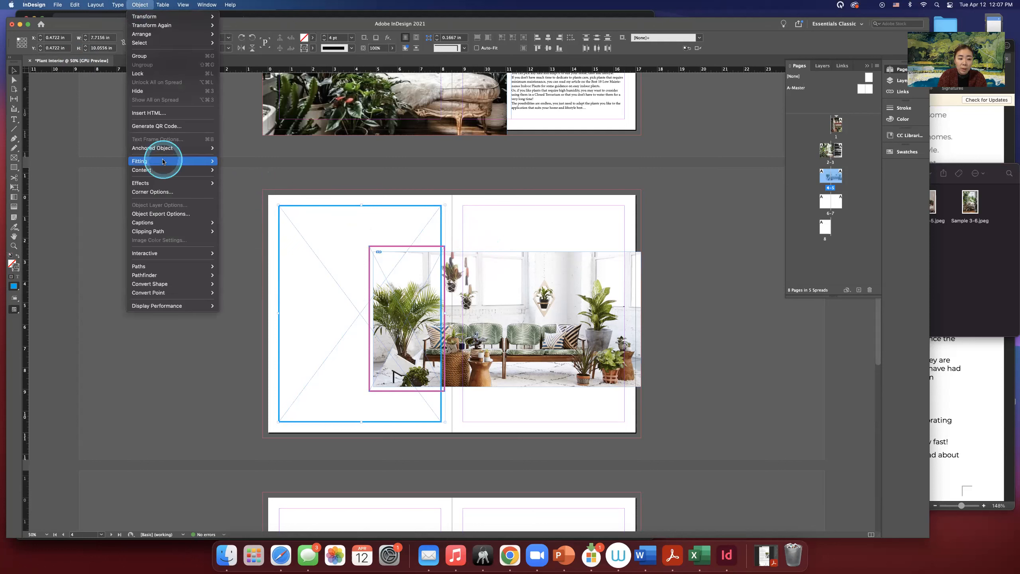
pyautogui.moveTo(144, 277)
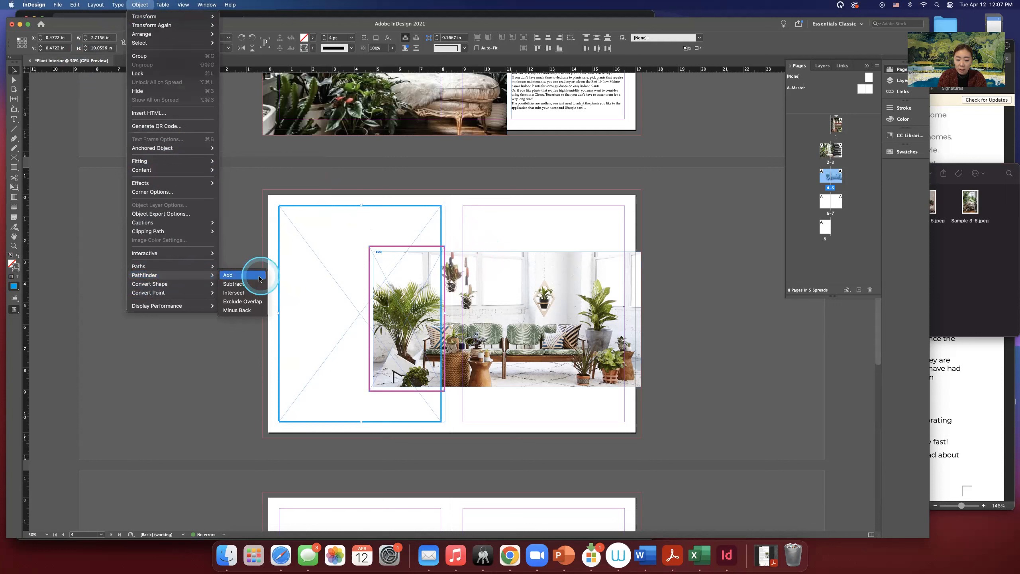
pyautogui.click(233, 284)
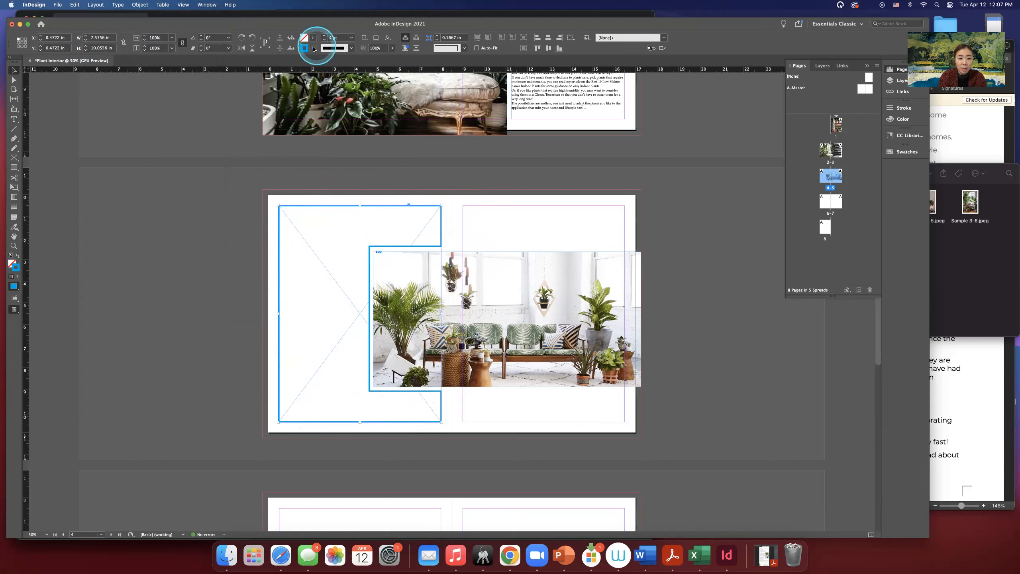
# - Set the notched page 4 frame's stroke to None and deselect the frame
pyautogui.click(312, 49)
pyautogui.click(240, 73)
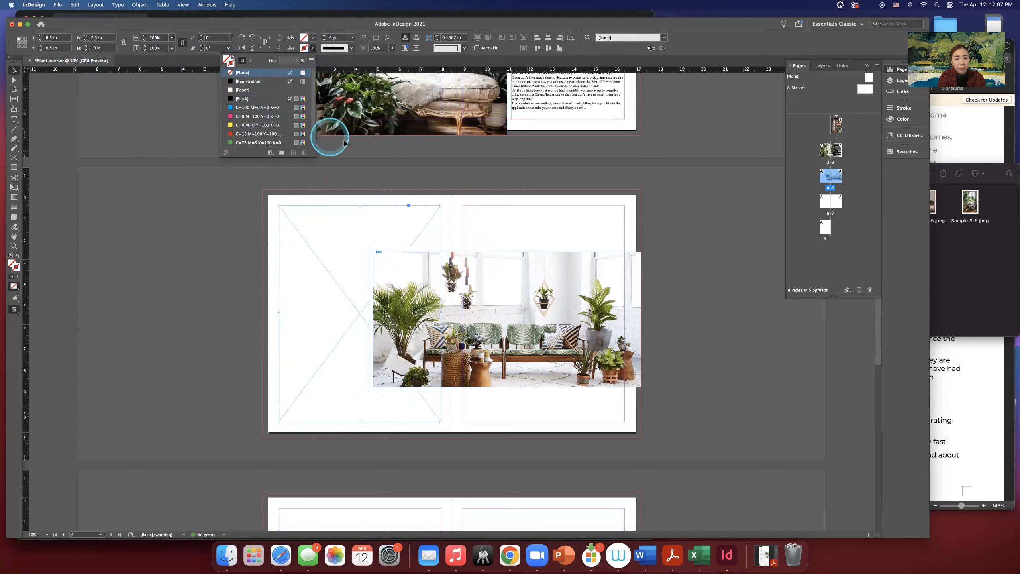
pyautogui.click(14, 71)
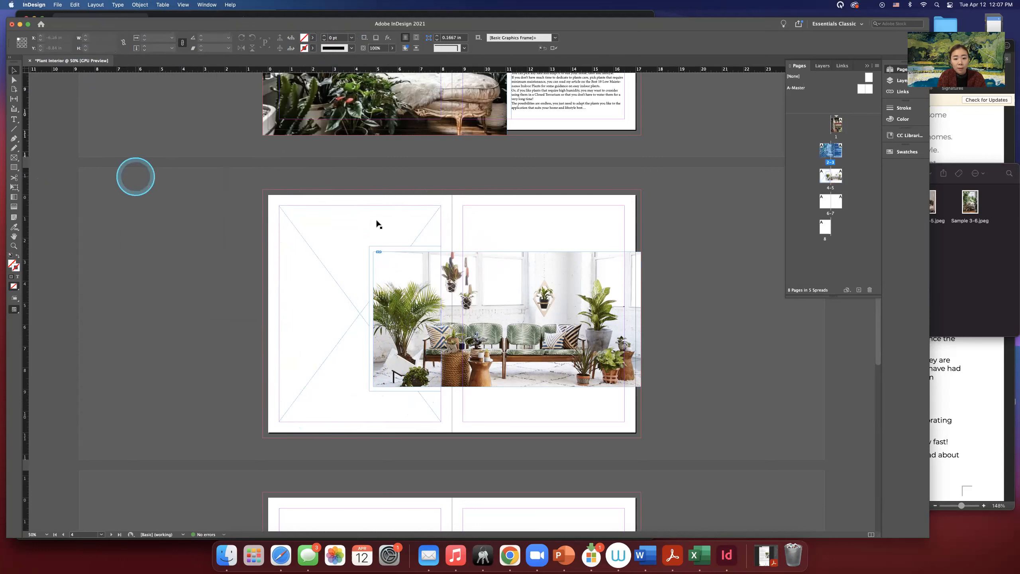
pyautogui.click(510, 221)
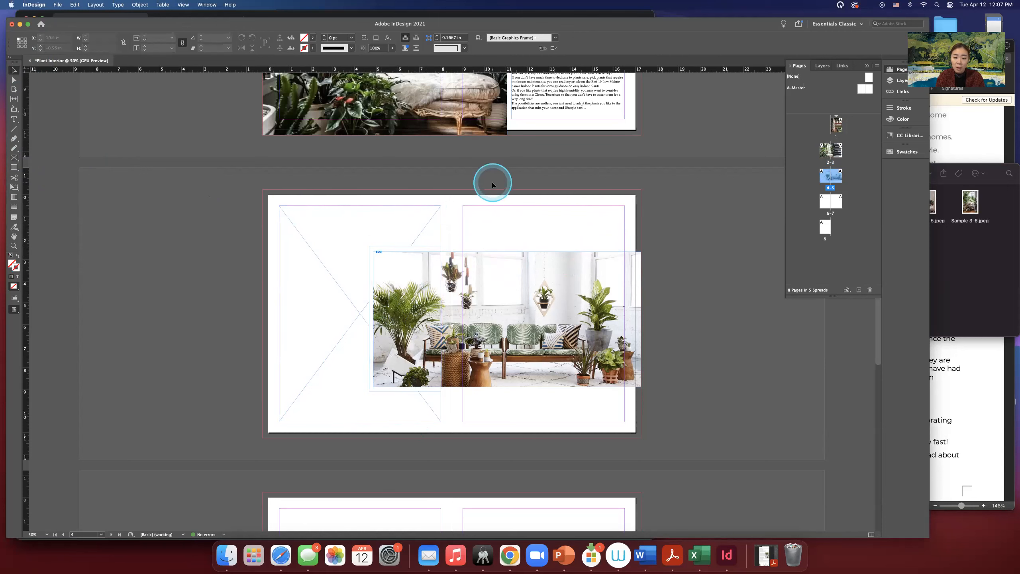
# - Select the entire article text in the page 3 text frame and set its font size to 24 pt
pyautogui.scroll(5, 492, 181)
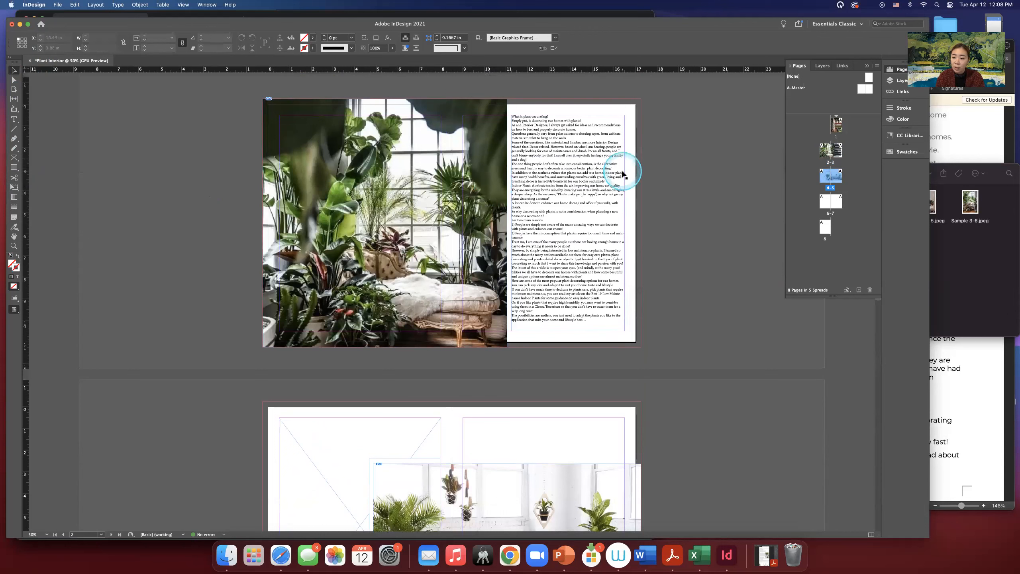
pyautogui.click(588, 148)
pyautogui.click(518, 117)
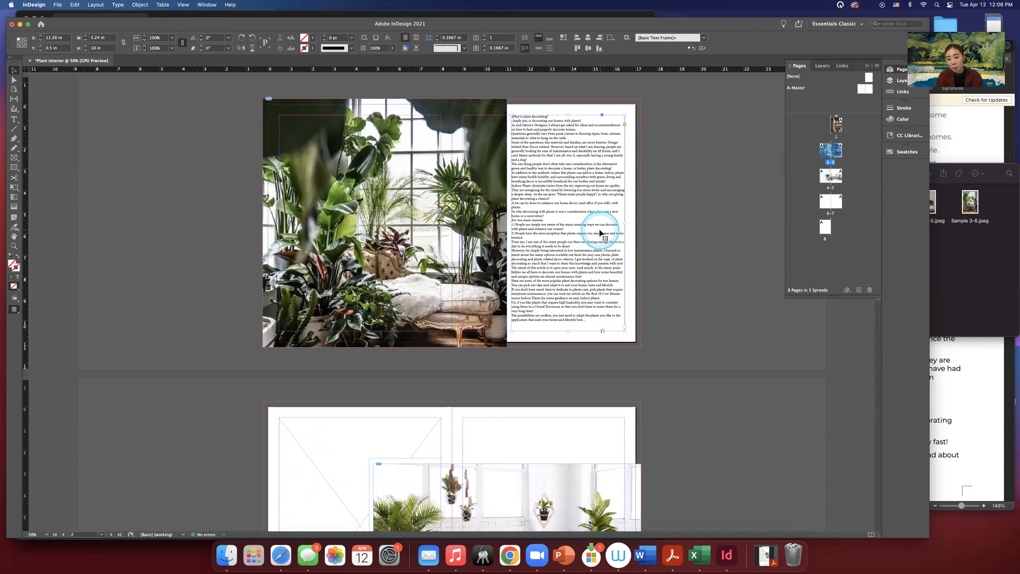
pyautogui.doubleClick(578, 301)
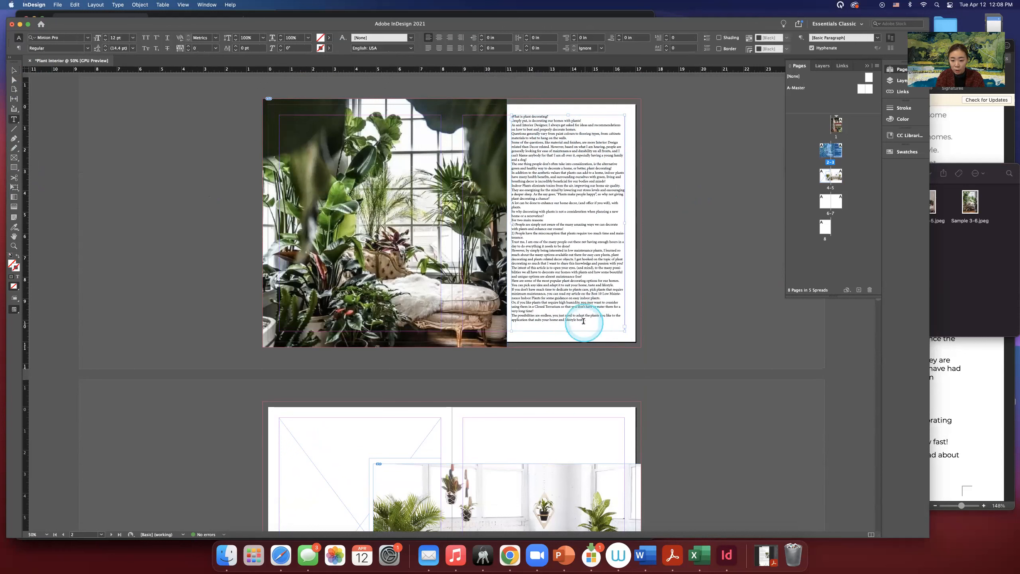
pyautogui.click(13, 120)
pyautogui.click(598, 322)
pyautogui.moveTo(484, 296); pyautogui.dragTo(465, 115)
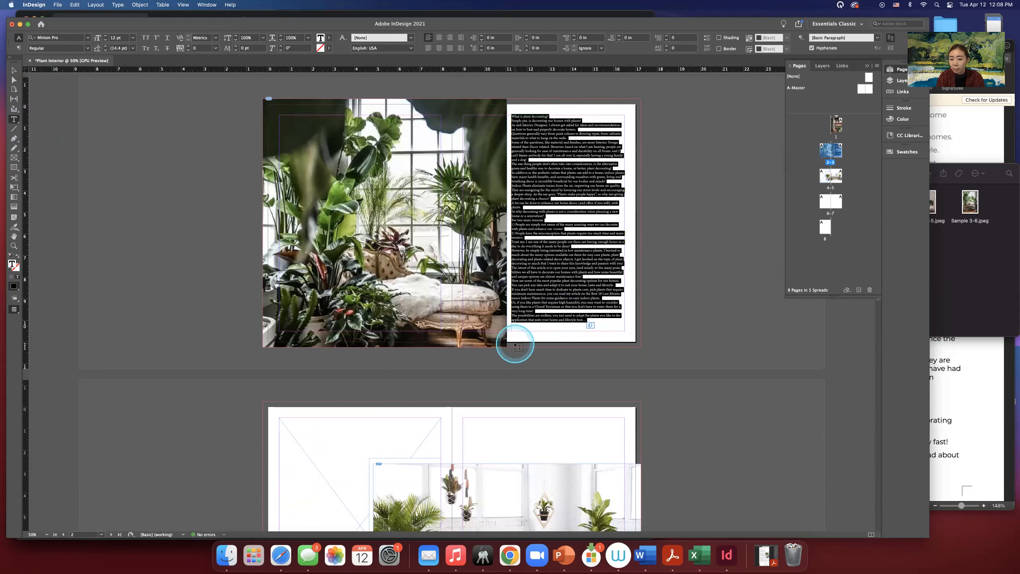
pyautogui.click(133, 37)
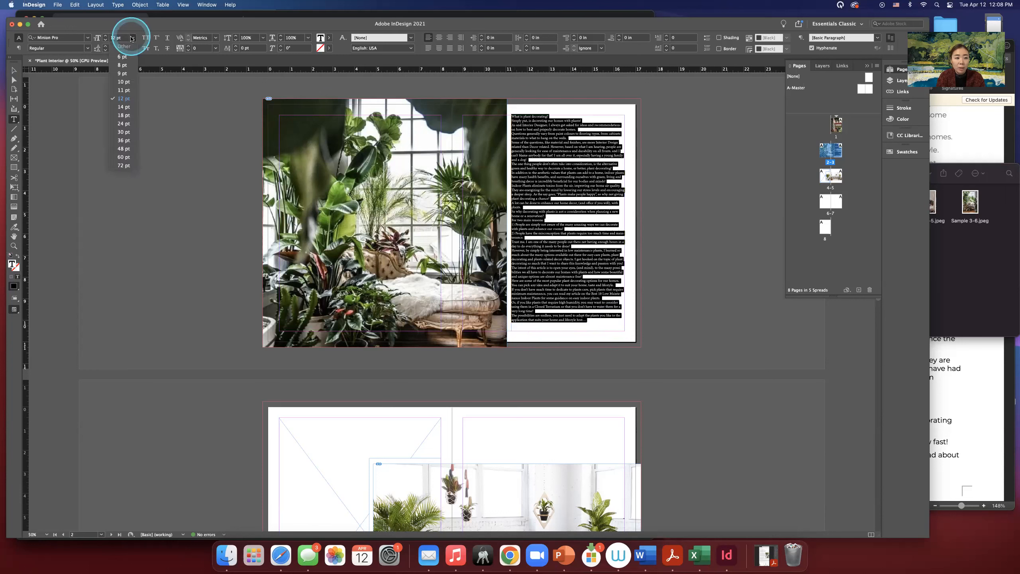
pyautogui.click(122, 125)
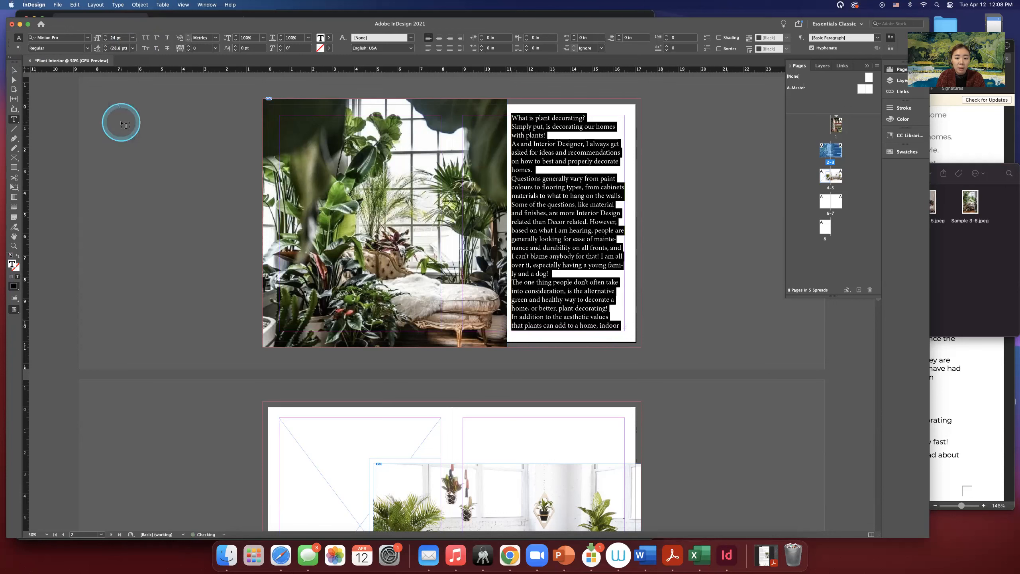
# - Try the page 3 article text at 18 pt, set it to 20 pt, and leave text editing
pyautogui.click(132, 38)
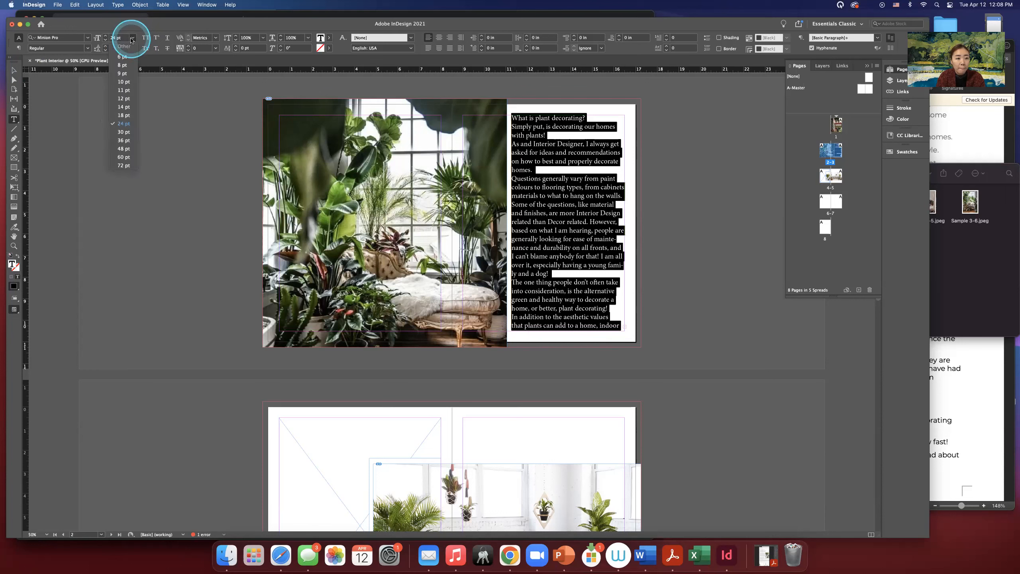
pyautogui.click(121, 118)
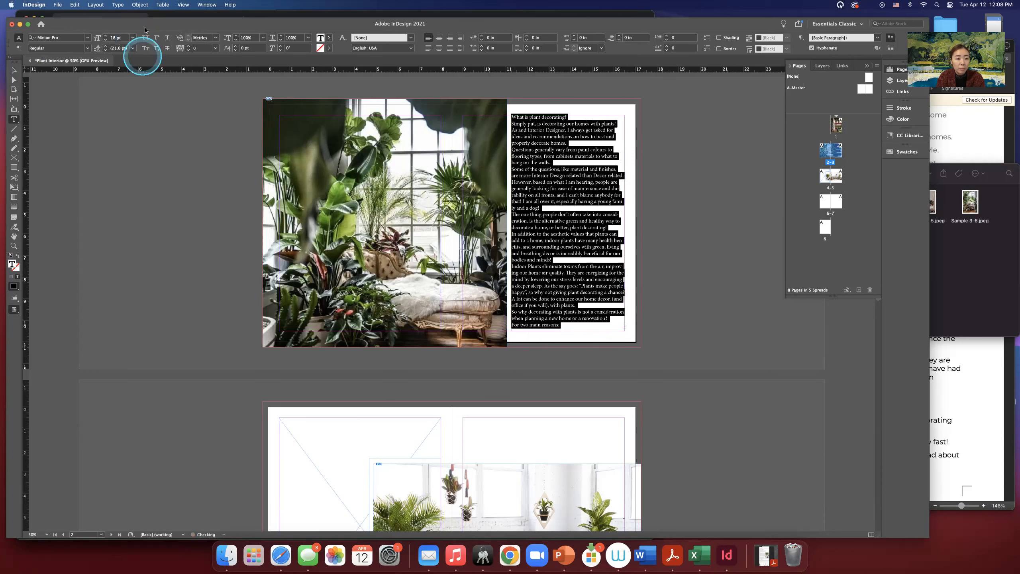
pyautogui.click(132, 37)
pyautogui.click(124, 38)
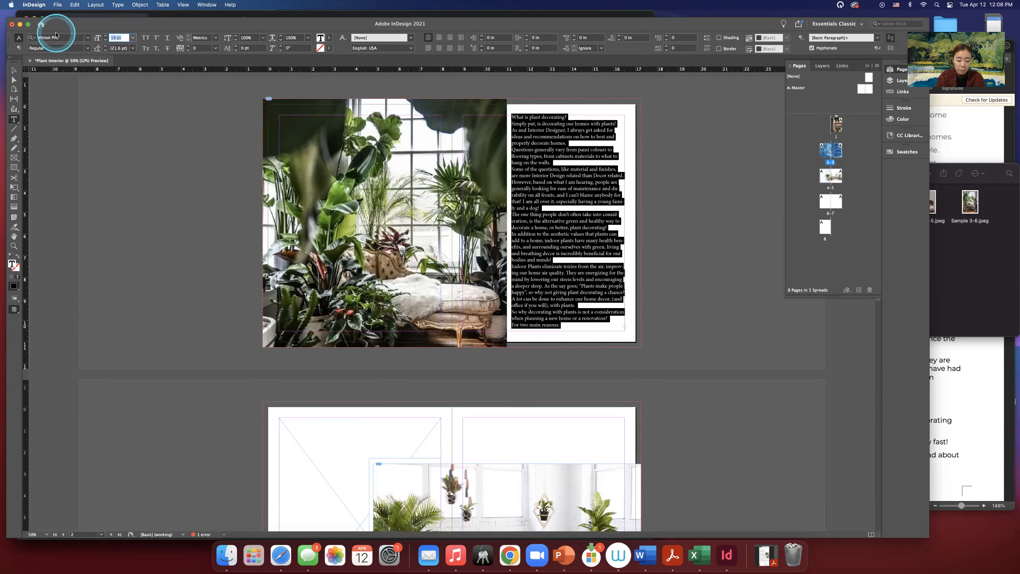
pyautogui.click(75, 39)
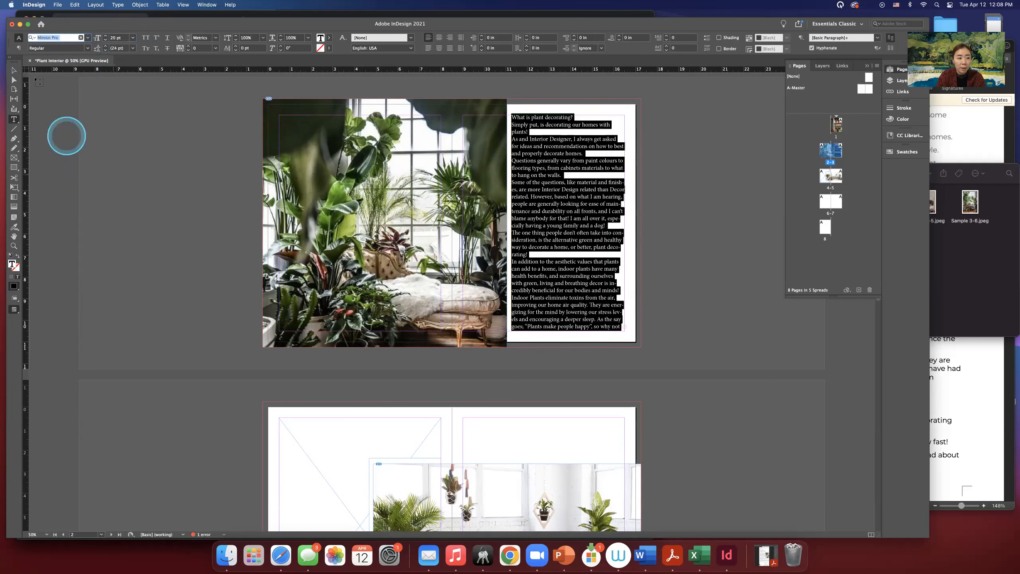
pyautogui.click(14, 72)
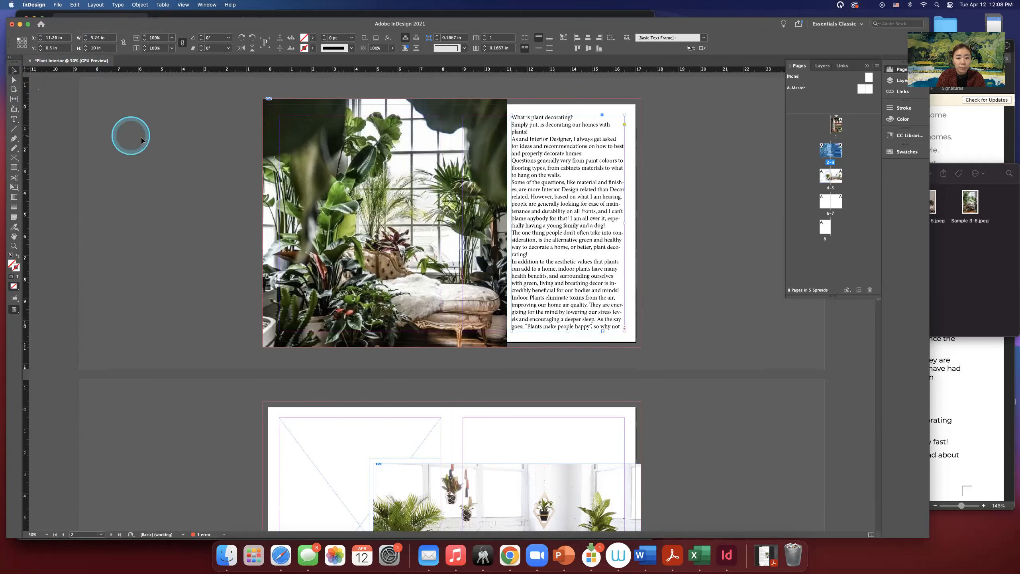
# - Select the page 3 heading "What is plant decorating?", try it at 30 pt and 36 pt, and set it to 48 pt
pyautogui.doubleClick(581, 117)
pyautogui.tripleClick(581, 117)
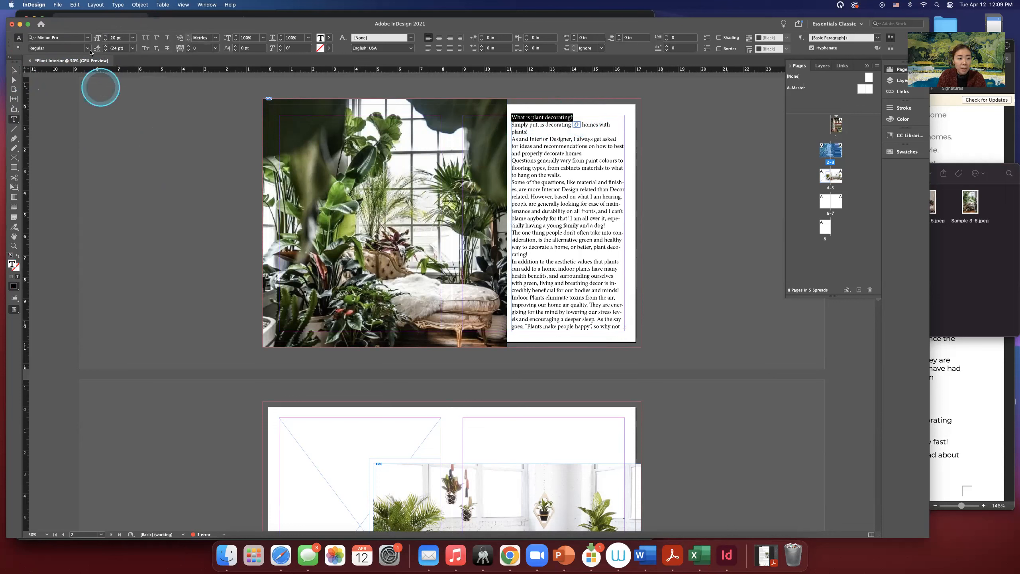
pyautogui.click(129, 40)
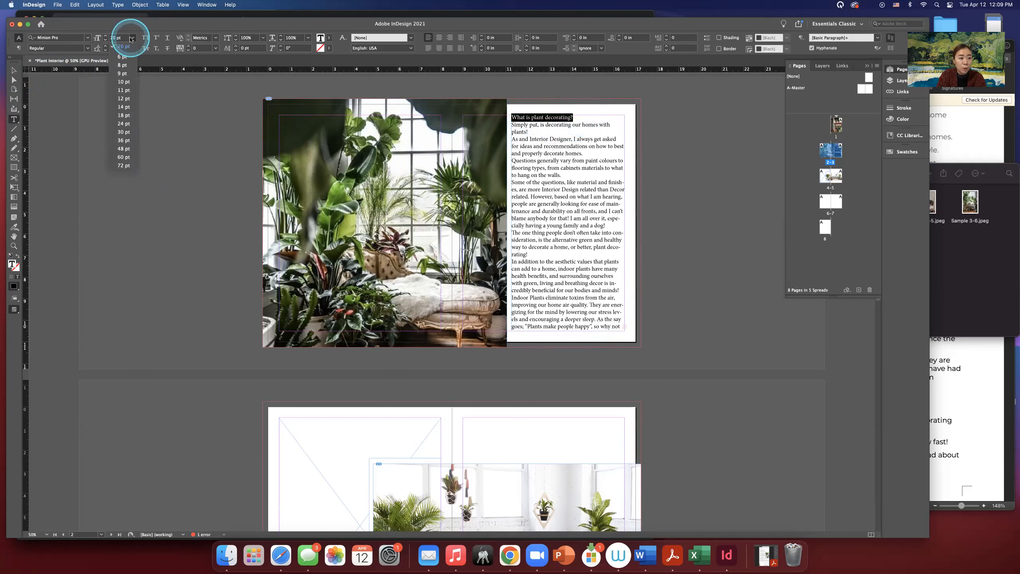
pyautogui.click(130, 127)
pyautogui.click(133, 38)
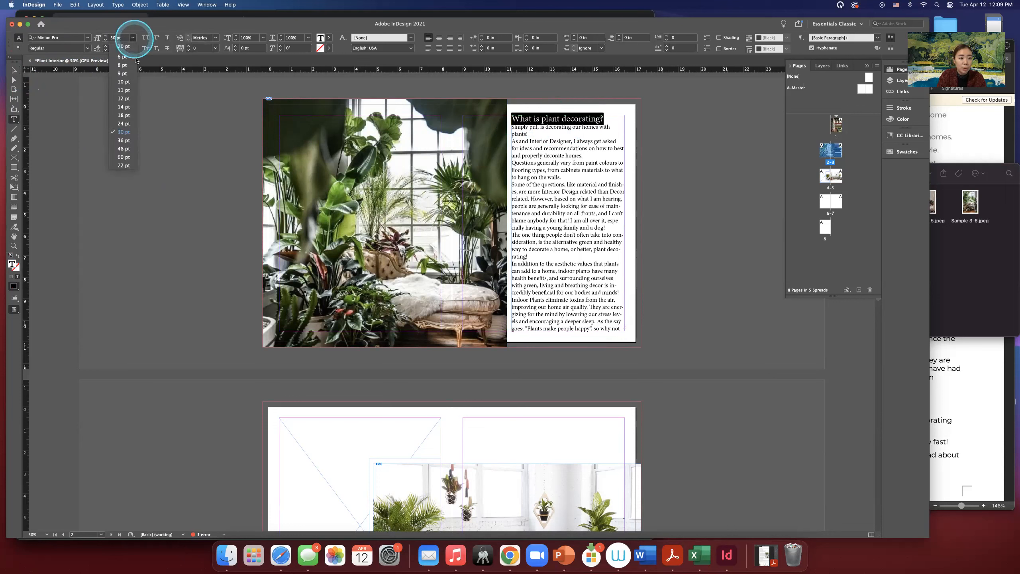
pyautogui.click(126, 144)
pyautogui.click(133, 37)
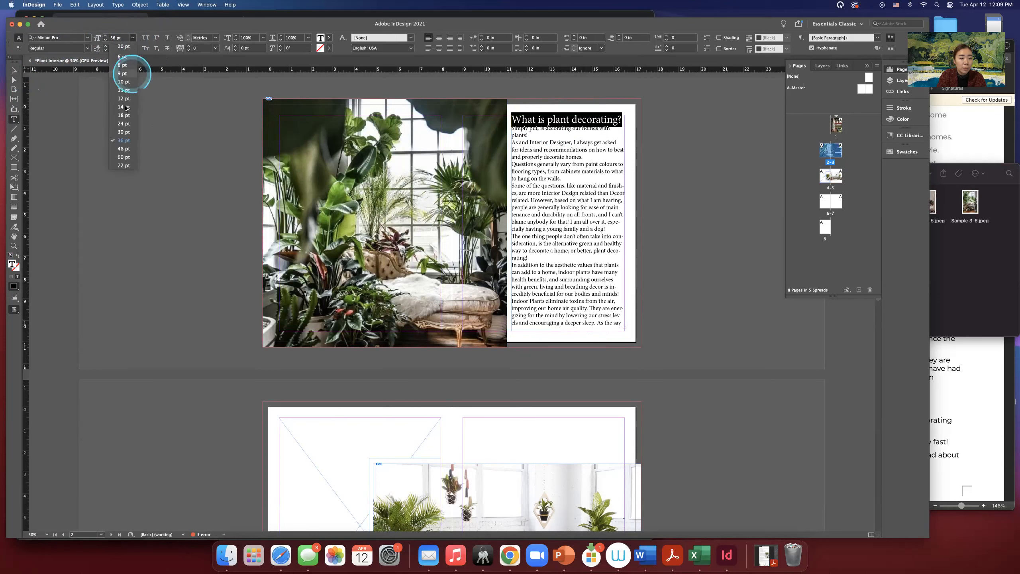
pyautogui.click(120, 149)
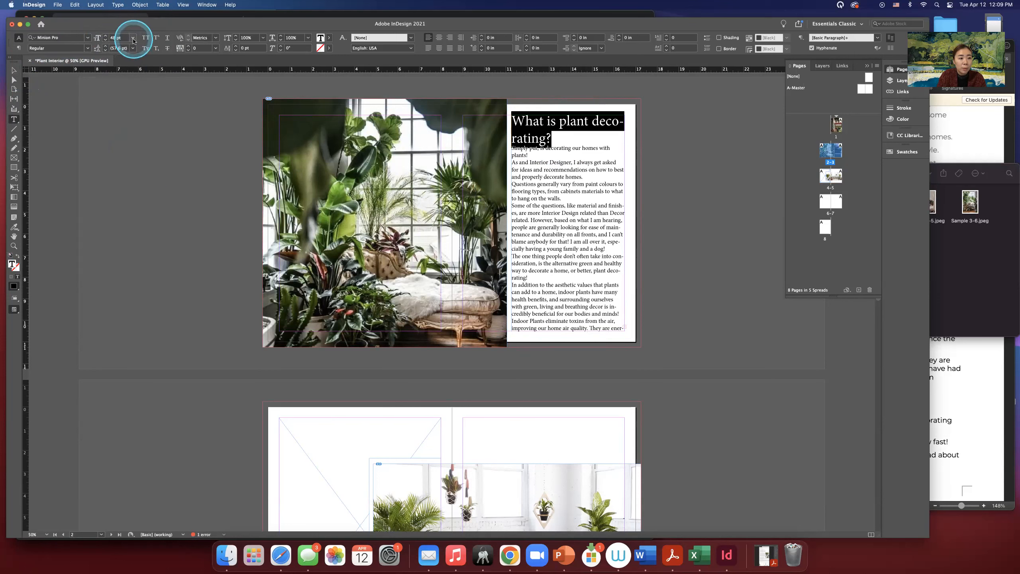
# - Change the page 3 heading's font to Impact and its size to 60 pt
pyautogui.click(87, 38)
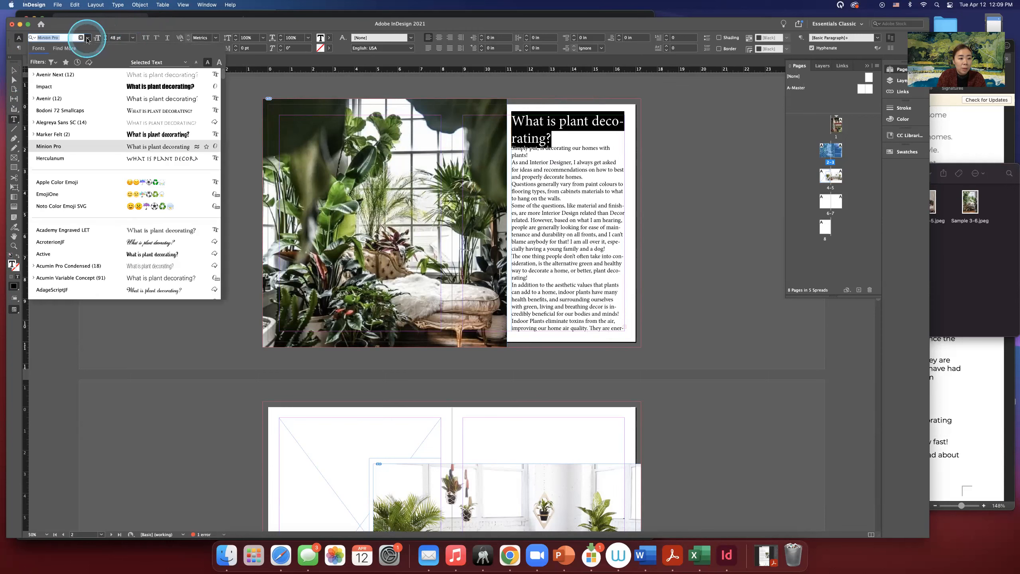
pyautogui.click(120, 86)
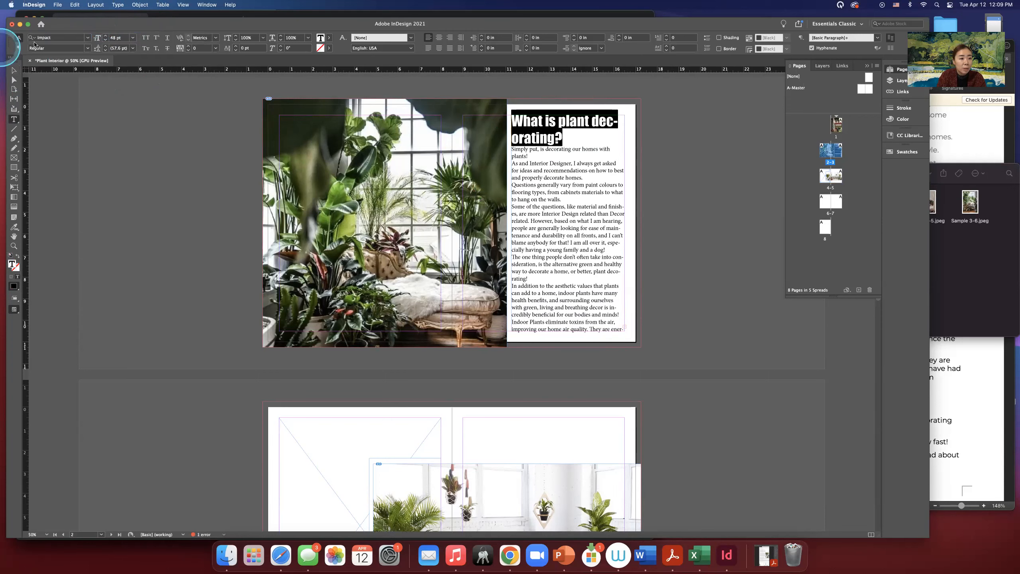
pyautogui.click(133, 37)
pyautogui.click(123, 157)
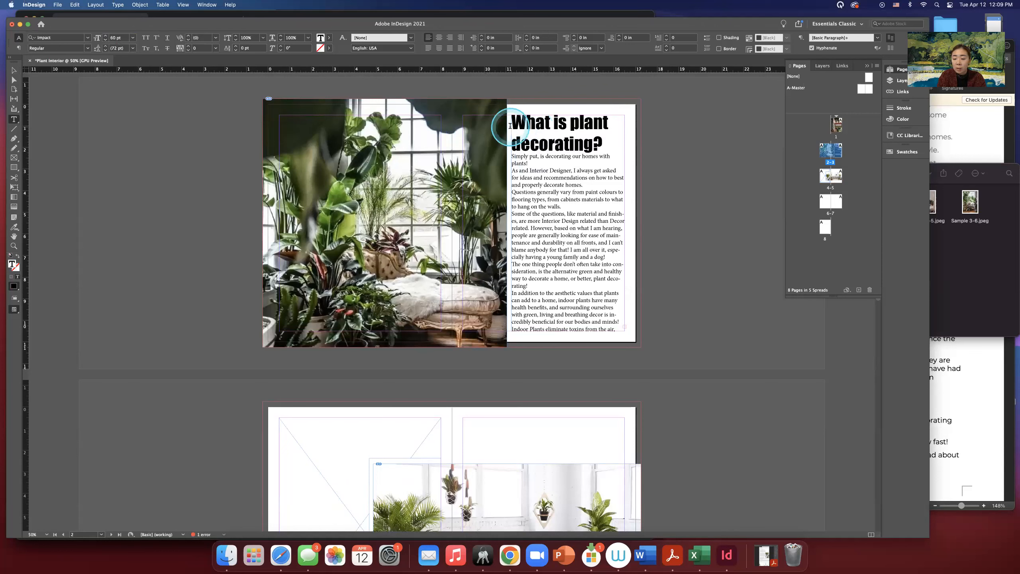
# - Fill the heading text "What is plant decorating?" with the dark green swatch from Colorful_Theme and deselect it
pyautogui.click(604, 143)
pyautogui.keyDown('shift'); pyautogui.click(511, 120); pyautogui.keyUp('shift')
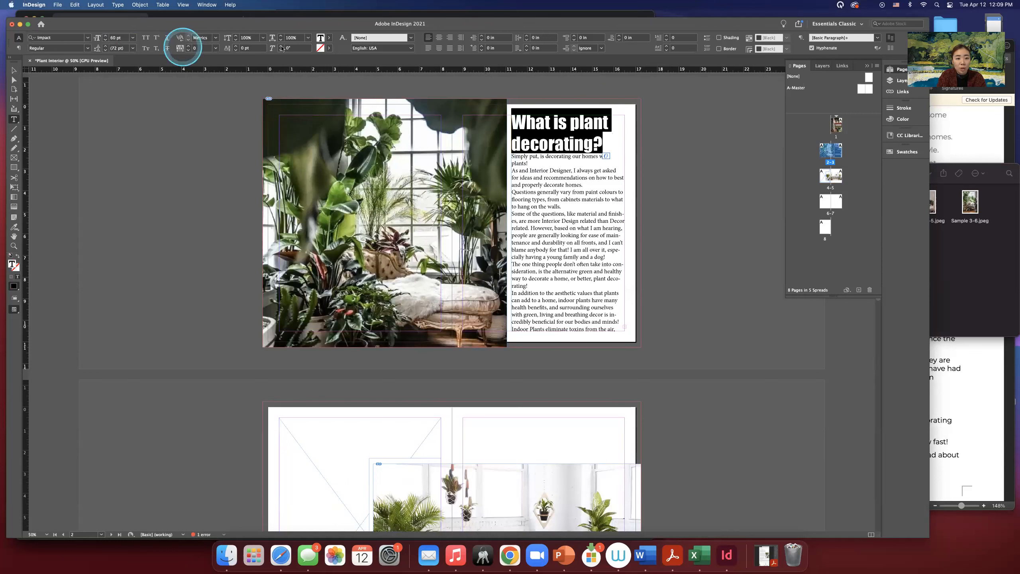
pyautogui.click(328, 39)
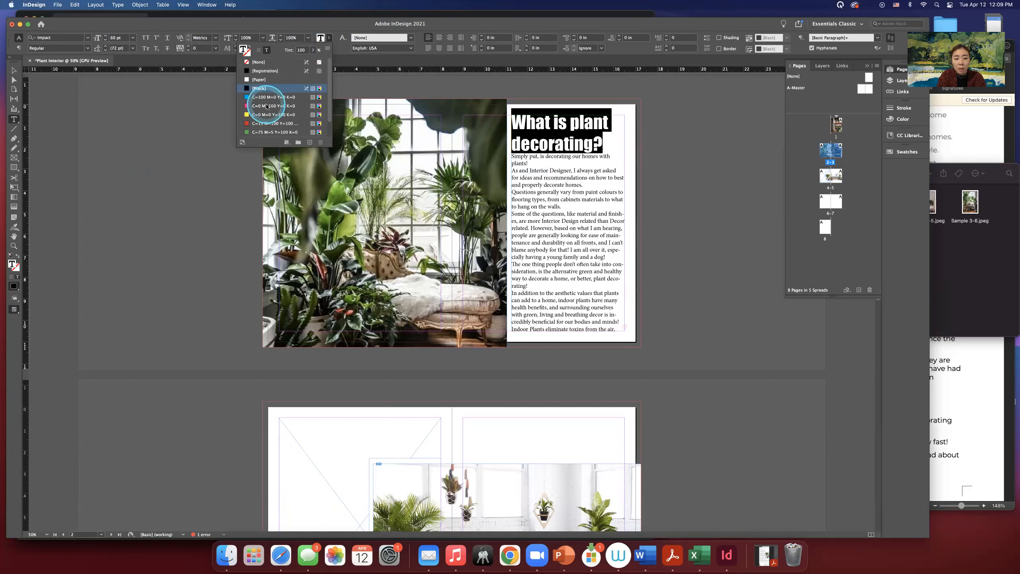
pyautogui.click(241, 133)
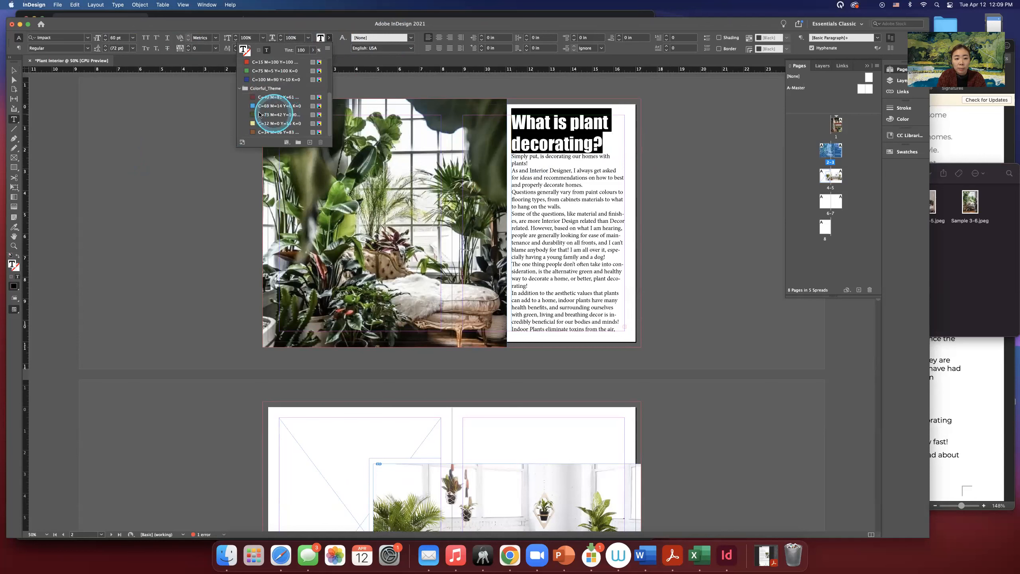
pyautogui.click(277, 115)
pyautogui.click(14, 70)
pyautogui.click(120, 137)
pyautogui.click(559, 131)
pyautogui.click(699, 193)
# - Insert two blank lines between the page 3 heading and the body paragraph starting "Simply put"
pyautogui.doubleClick(513, 157)
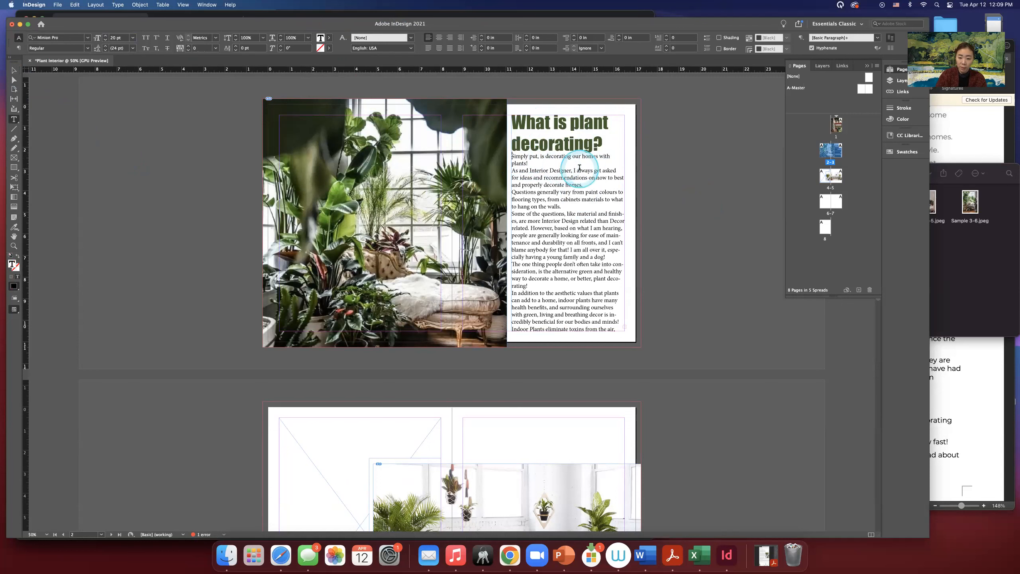
pyautogui.press('Return')
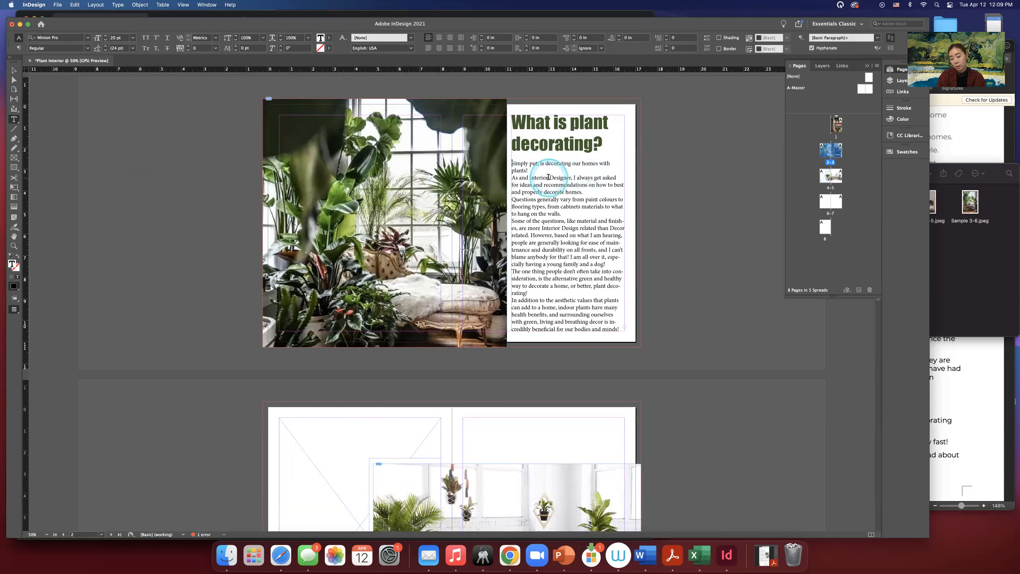
pyautogui.press('Return')
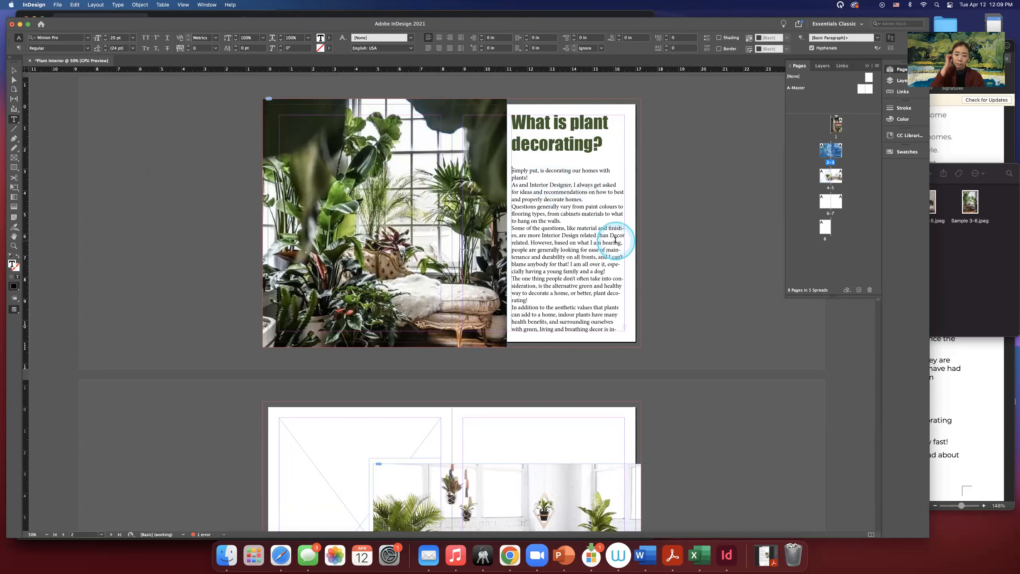
pyautogui.scroll(-1, 547, 211)
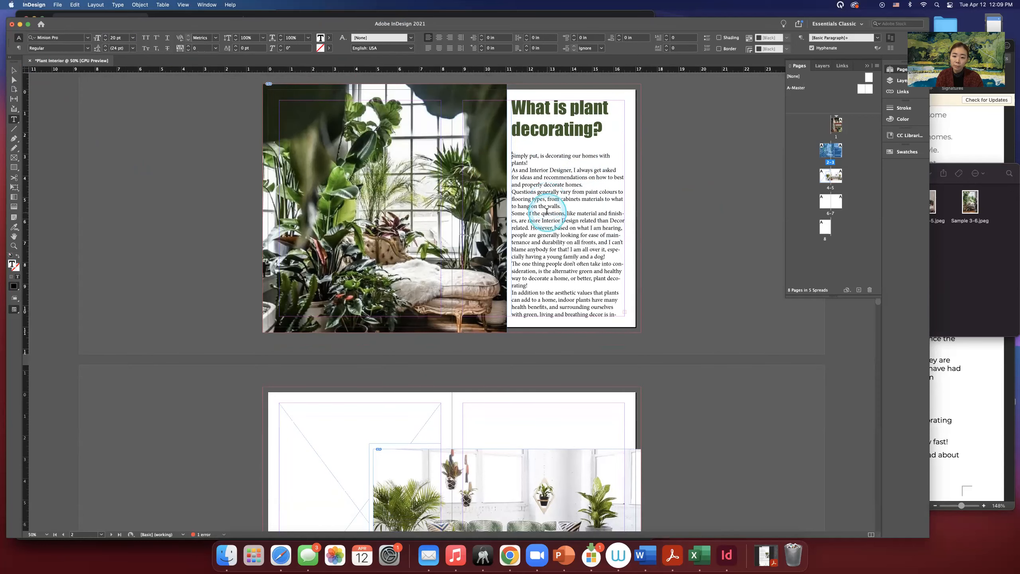
pyautogui.scroll(-12, 547, 210)
pyautogui.scroll(13, 546, 212)
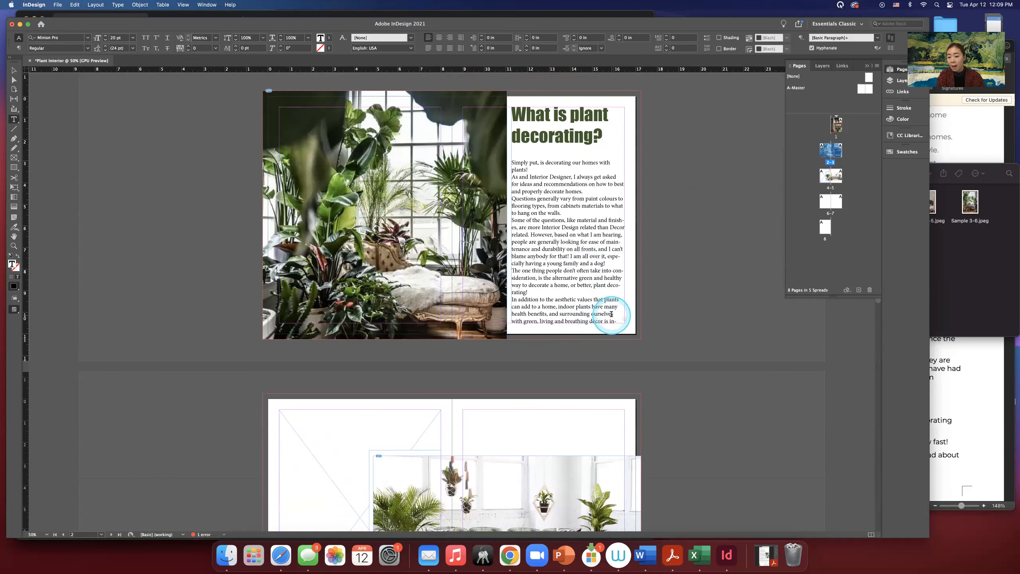
pyautogui.scroll(-3, 611, 314)
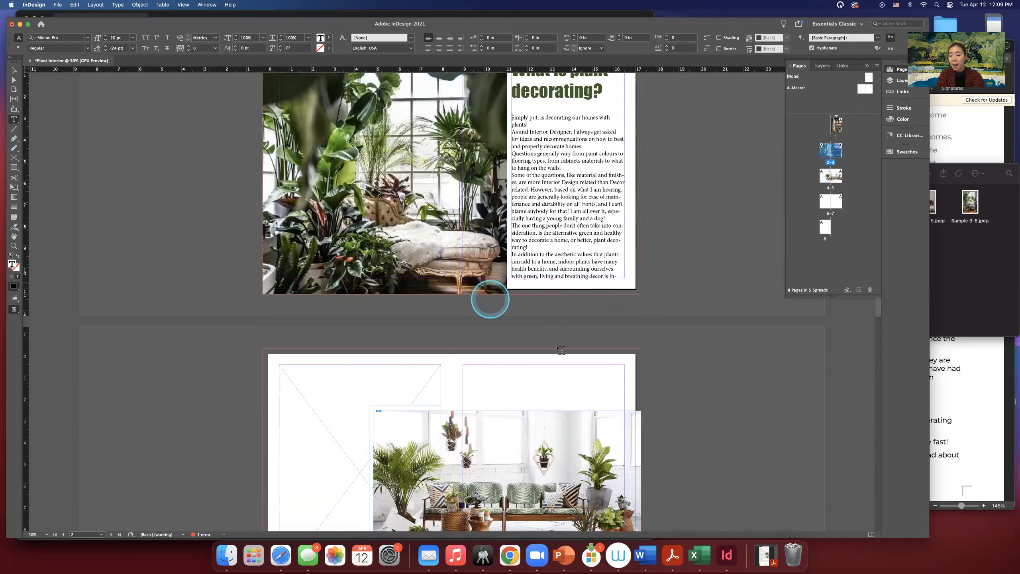
pyautogui.scroll(-6, 539, 317)
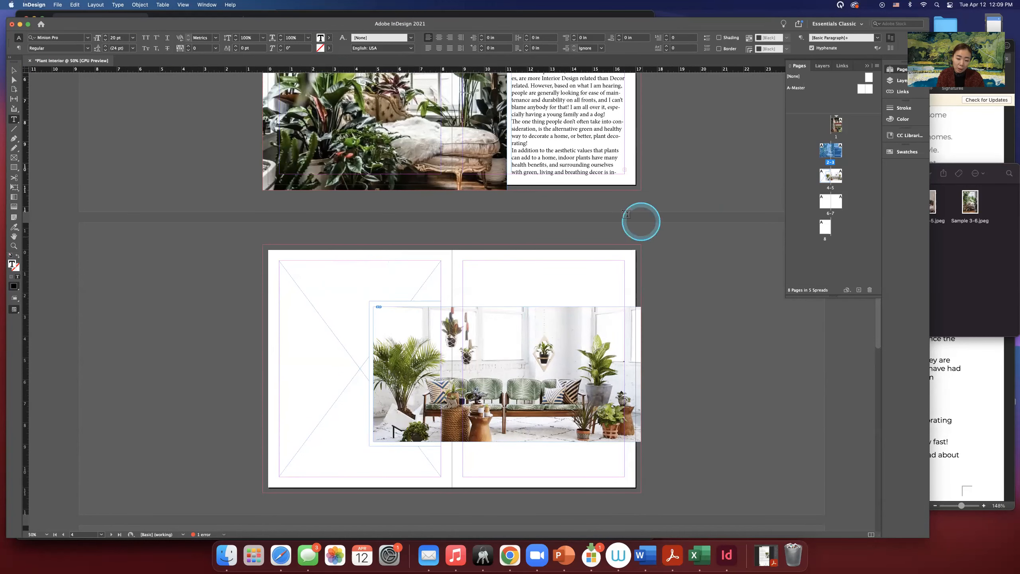
pyautogui.scroll(9, 601, 169)
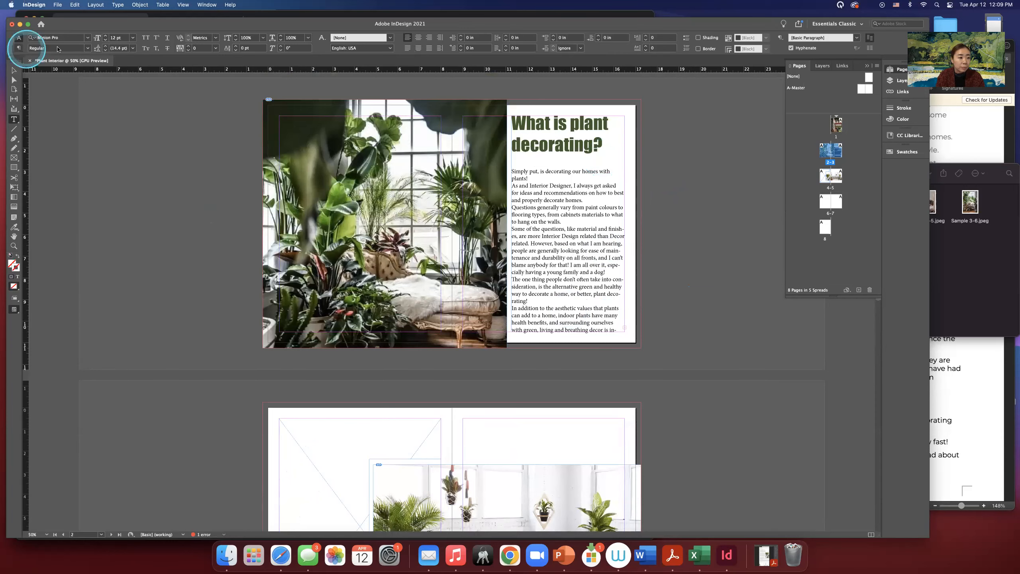
# - Pick up the overset text from the out port of the page 3 article frame
pyautogui.click(14, 70)
pyautogui.press('z')
pyautogui.click(622, 327)
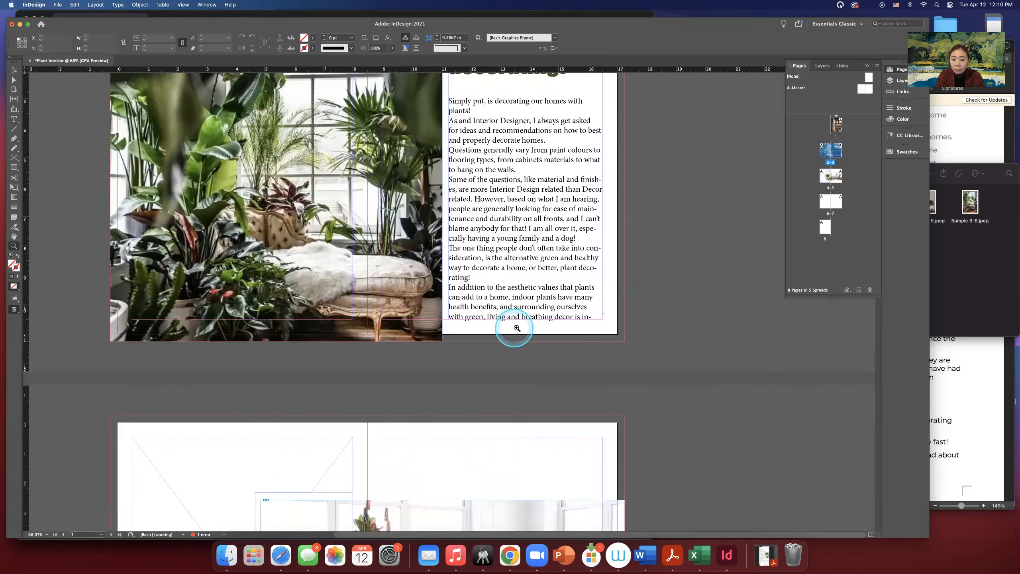
pyautogui.click(550, 301)
pyautogui.click(454, 287)
pyautogui.moveTo(460, 209); pyautogui.dragTo(516, 382)
pyautogui.moveTo(535, 322); pyautogui.dragTo(528, 453)
pyautogui.moveTo(385, 415); pyautogui.dragTo(353, 277)
pyautogui.moveTo(456, 412); pyautogui.dragTo(448, 315)
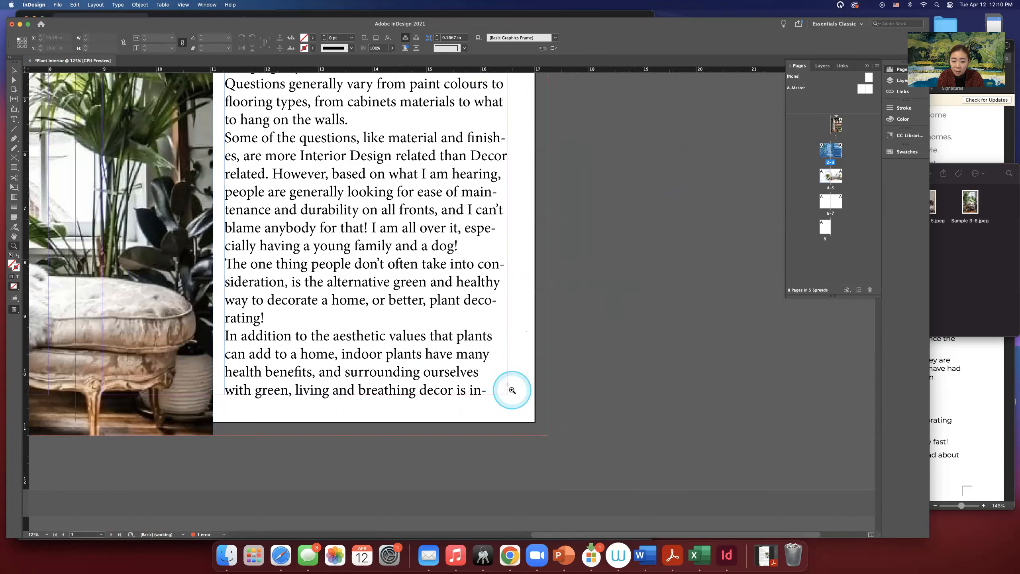
pyautogui.click(13, 71)
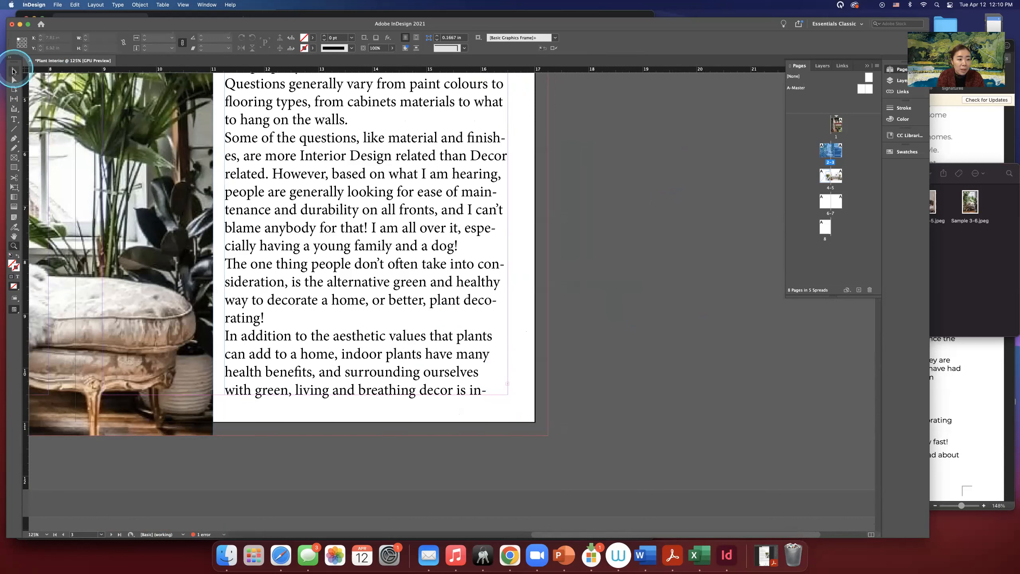
pyautogui.click(13, 72)
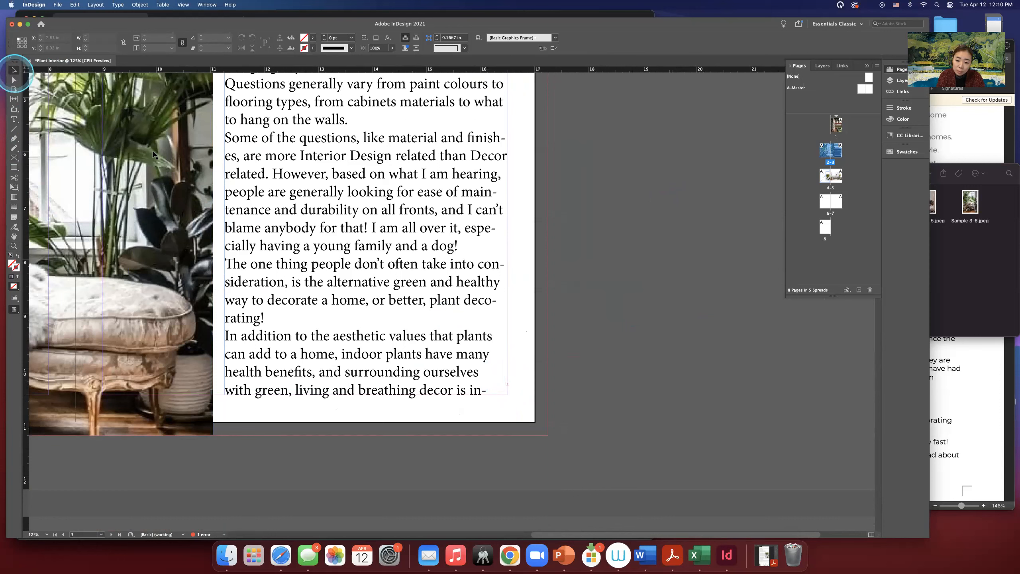
pyautogui.click(507, 385)
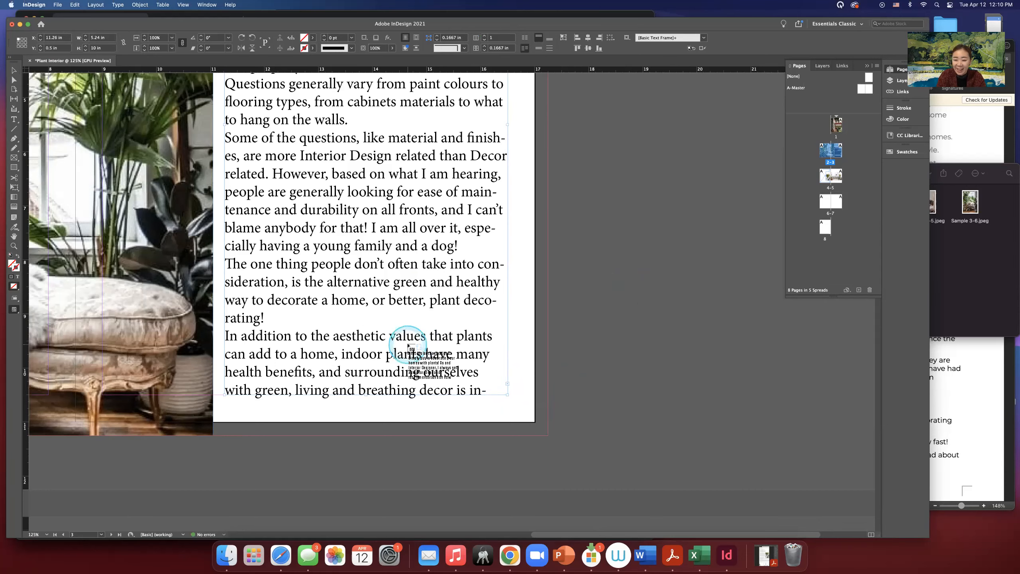
# - Flow the loaded overset article text into the notched frame on page 4
pyautogui.scroll(-15, 407, 345)
pyautogui.hscroll(-12, 408, 345)
pyautogui.scroll(8, 408, 345)
pyautogui.scroll(-4, 407, 345)
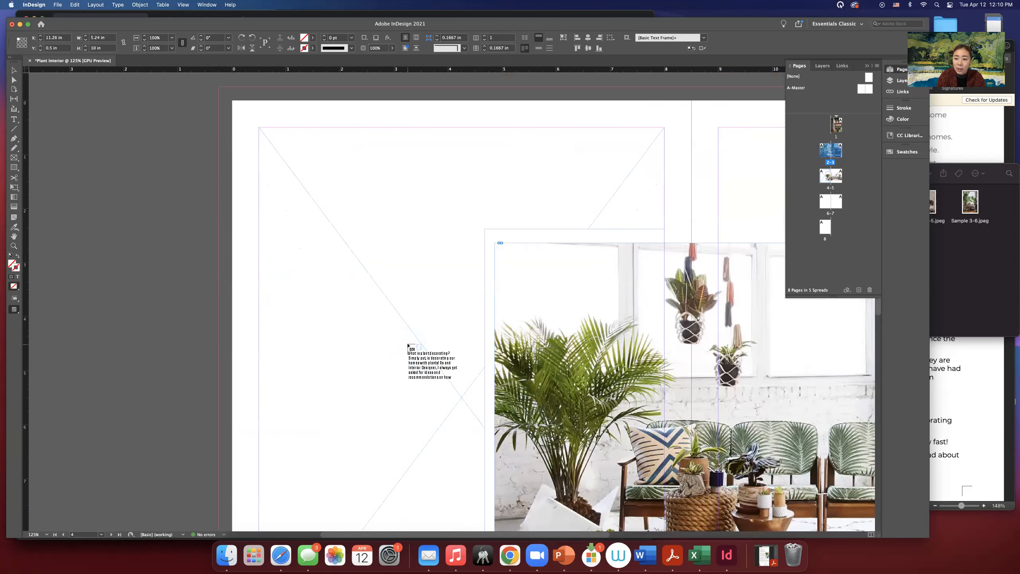
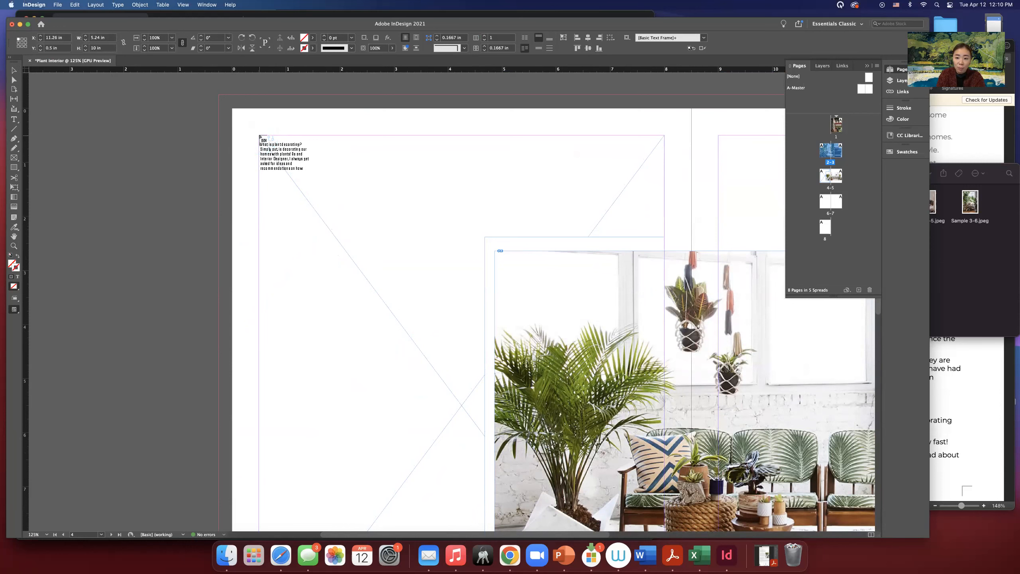
pyautogui.click(260, 137)
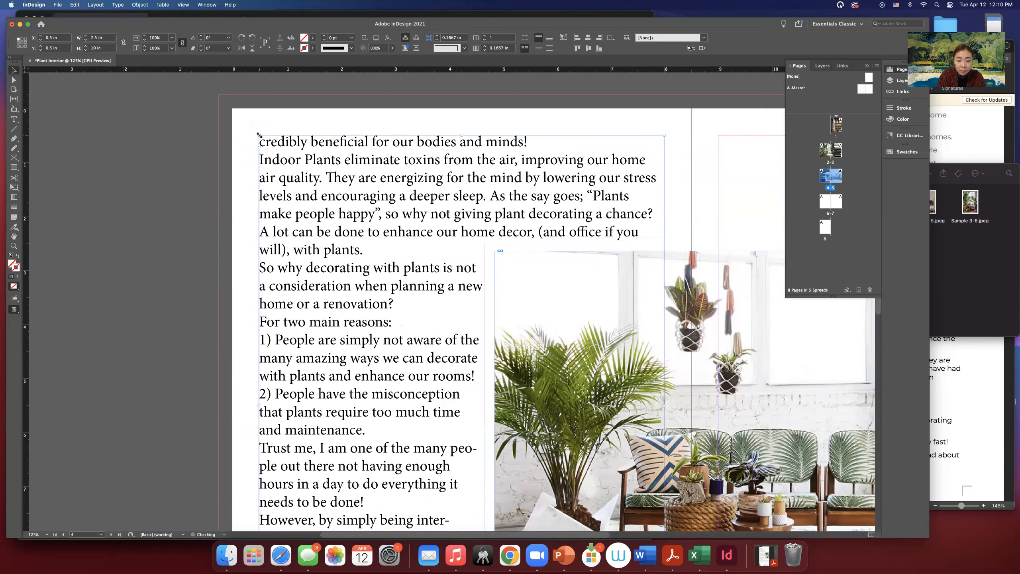
# - Examine how the threaded article text fills the notched page 4 frame around the sofa photo
pyautogui.scroll(-5, 356, 199)
pyautogui.scroll(-2, 356, 199)
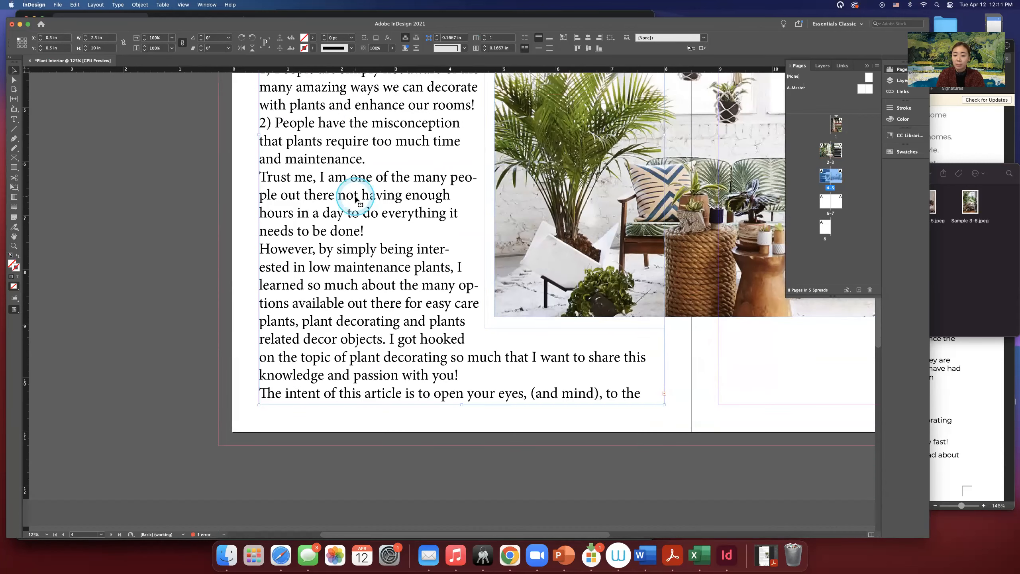
pyautogui.scroll(10, 355, 199)
pyautogui.scroll(-6, 356, 200)
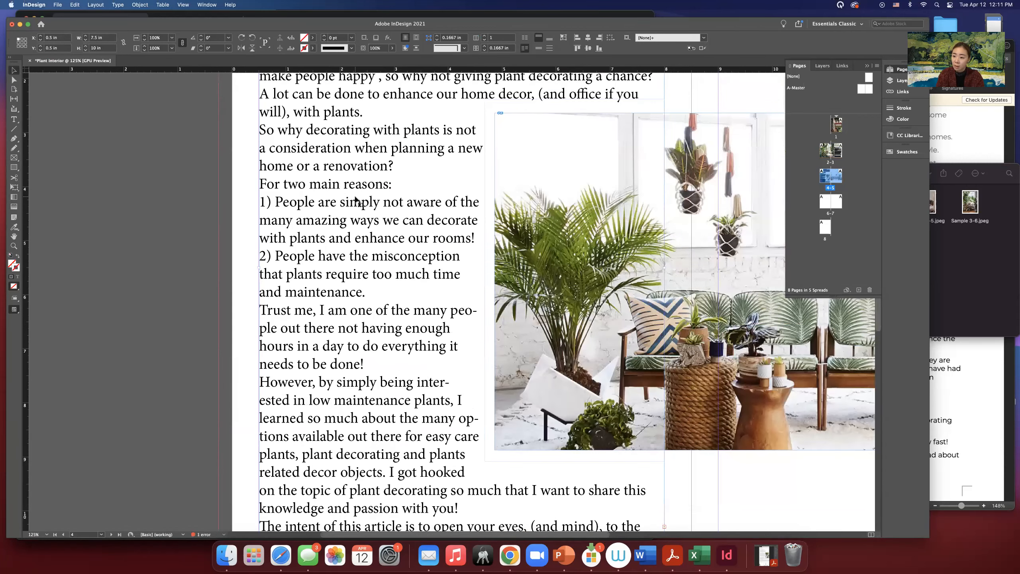
pyautogui.scroll(-1, 356, 200)
pyautogui.press('z')
pyautogui.keyDown('alt'); pyautogui.click(124, 162); pyautogui.keyUp('alt')
pyautogui.keyDown('alt'); pyautogui.click(217, 224); pyautogui.keyUp('alt')
pyautogui.keyDown('alt'); pyautogui.click(221, 225); pyautogui.keyUp('alt')
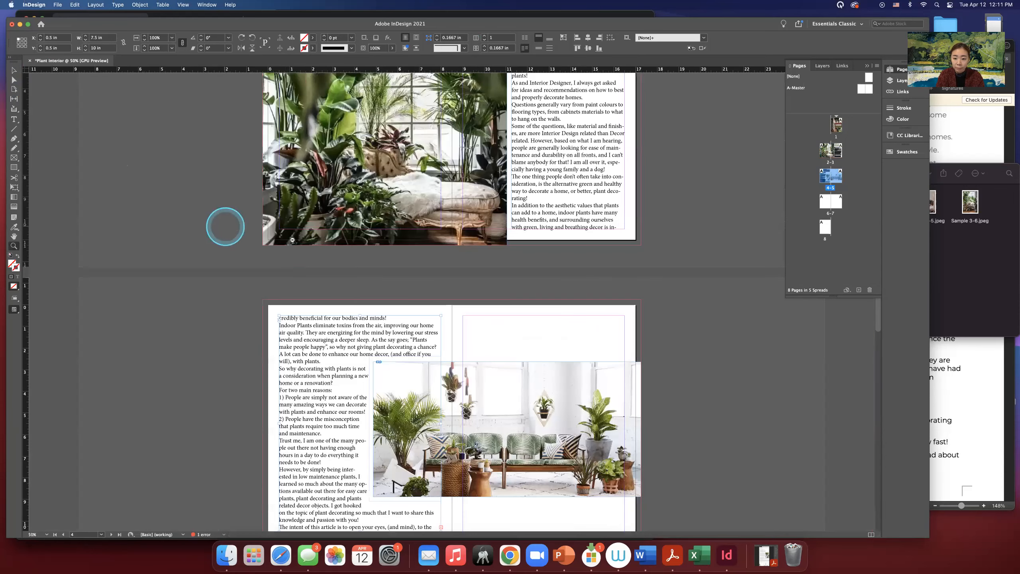
# - Compare the article text on pages 3 and 4, then undo its placement in the page 4 frame
pyautogui.scroll(5, 478, 280)
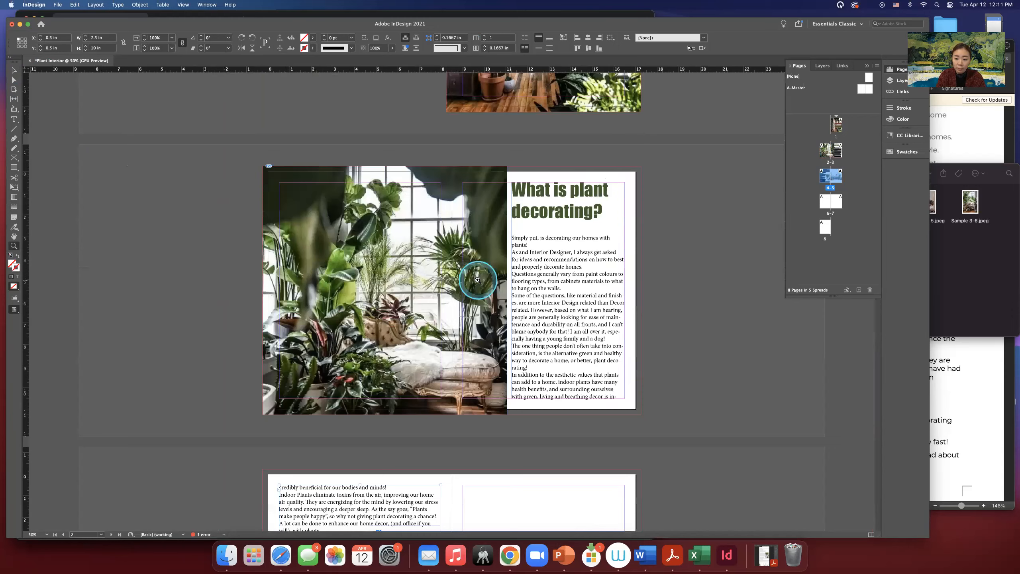
pyautogui.scroll(-3, 477, 280)
pyautogui.scroll(-8, 478, 280)
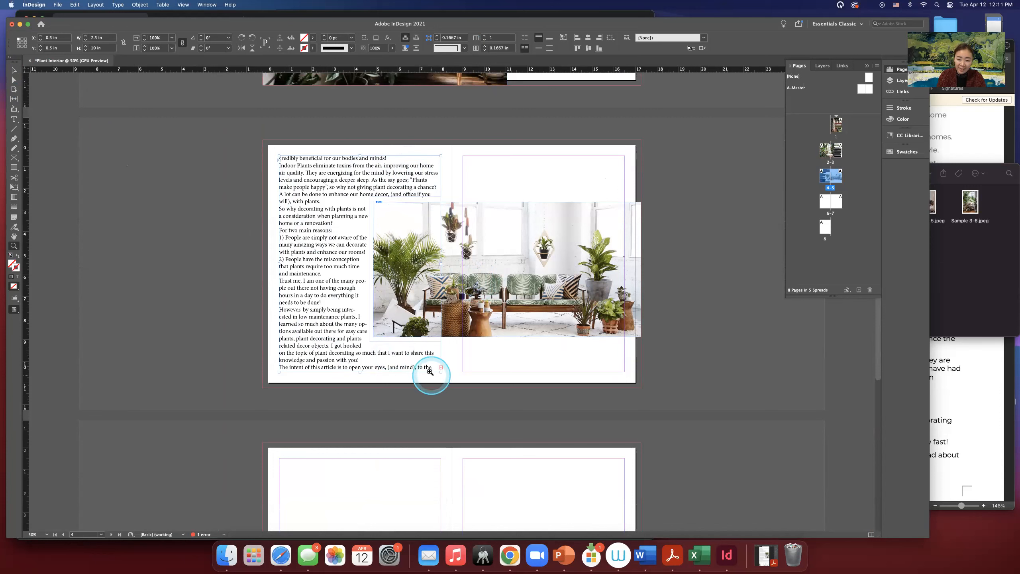
pyautogui.press('super+z')
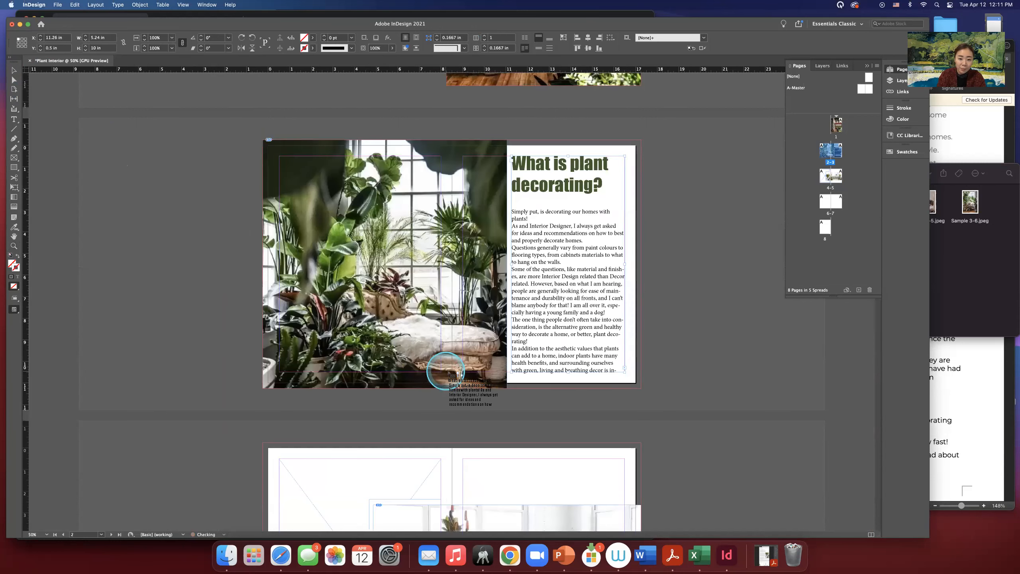
# - Delete the existing notched frame from the left page of spread 4-5
pyautogui.scroll(-3, 465, 358)
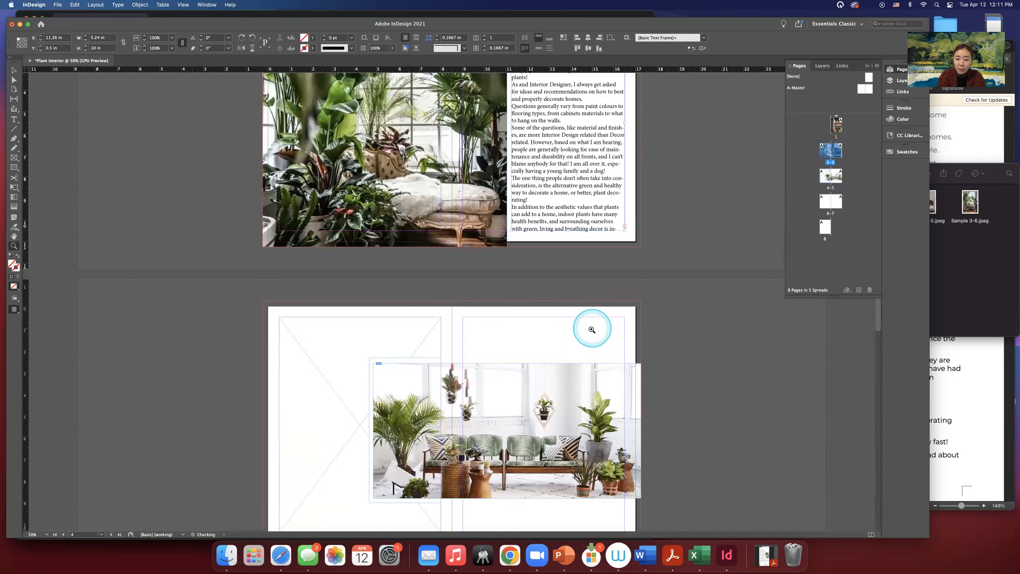
pyautogui.scroll(-3, 326, 325)
pyautogui.press('v')
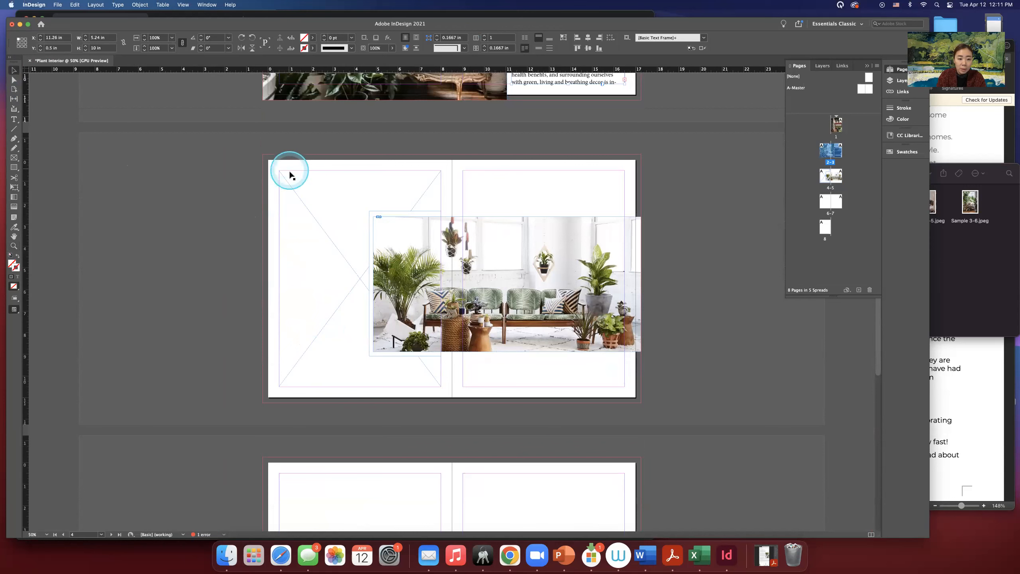
pyautogui.click(290, 173)
pyautogui.press('Delete')
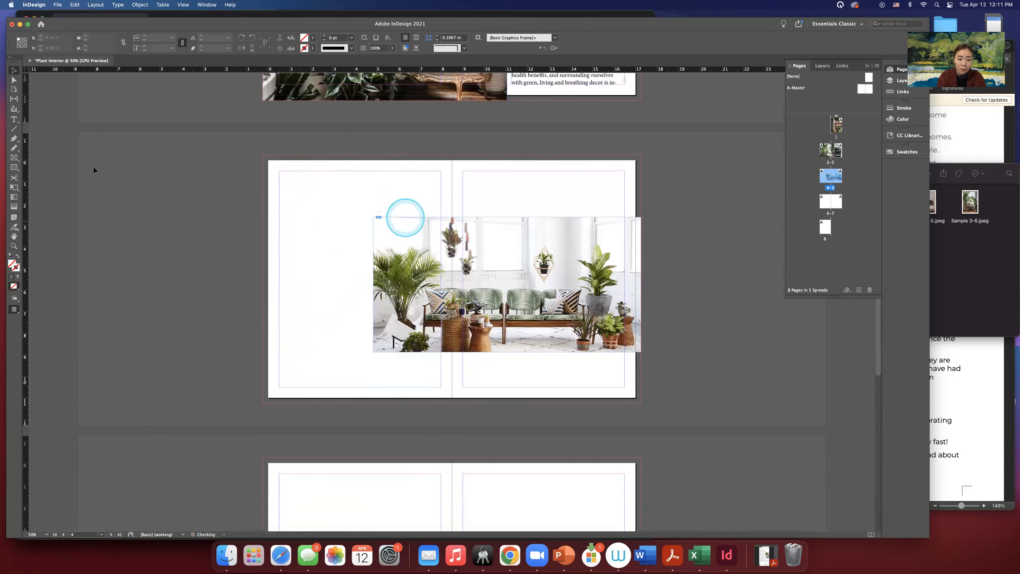
# - Draw a 7.5 by 10 in rectangle frame filling page 4's margins and give it a 3 pt C=100 M=0 Y=0 K=0 stroke
pyautogui.click(14, 157)
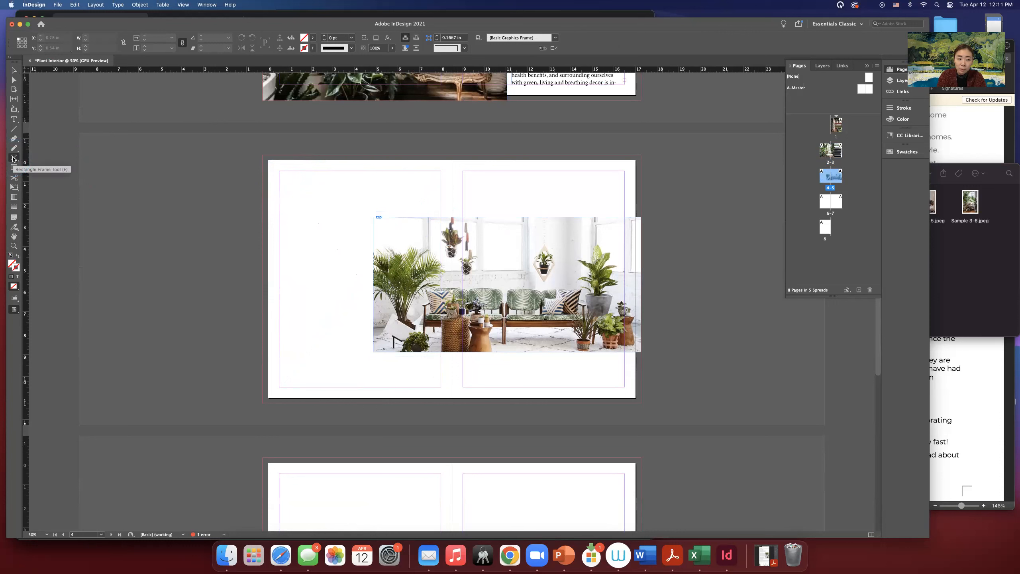
pyautogui.moveTo(278, 171); pyautogui.dragTo(442, 388)
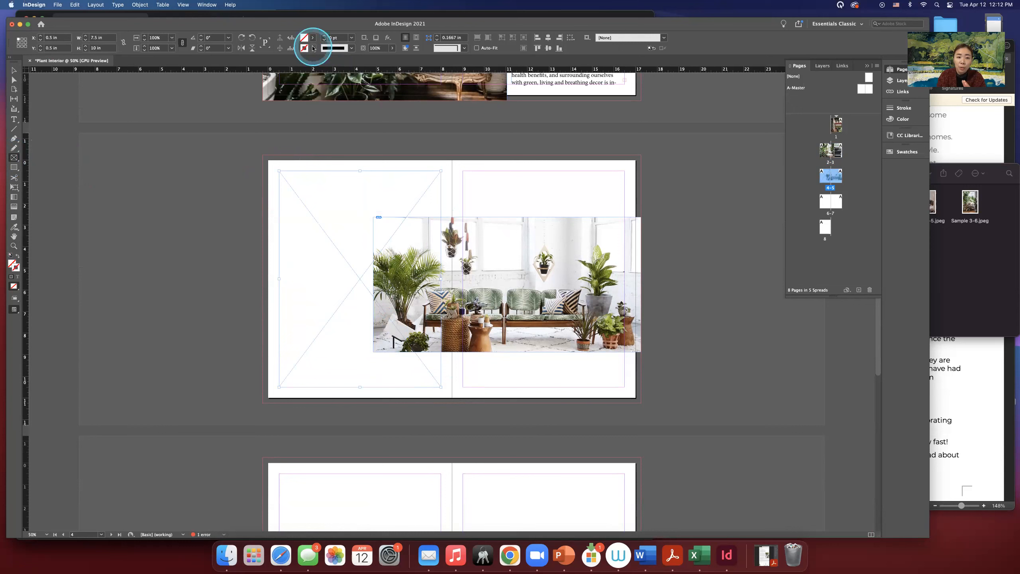
pyautogui.click(313, 49)
pyautogui.click(238, 107)
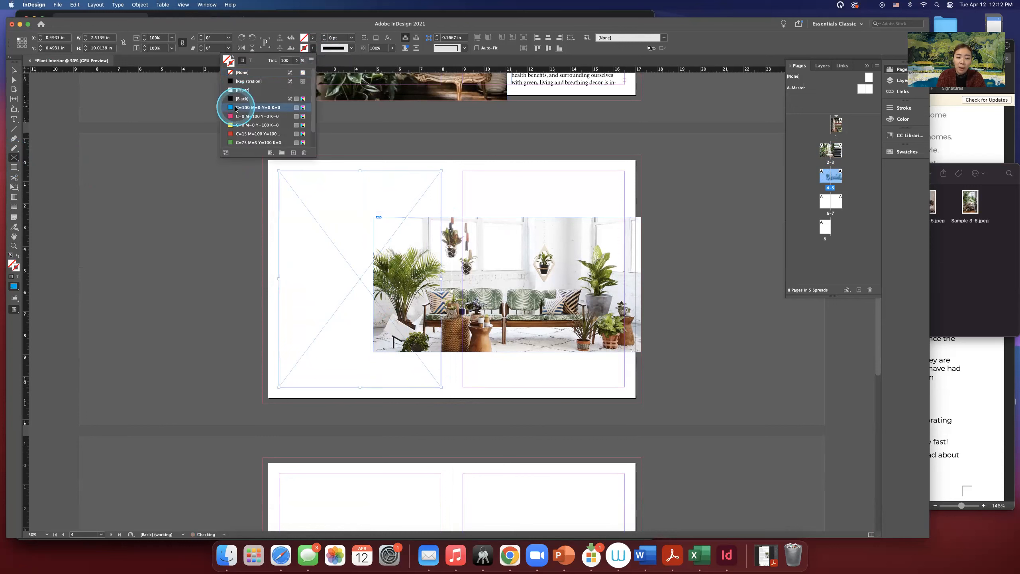
pyautogui.click(324, 36)
pyautogui.click(323, 36)
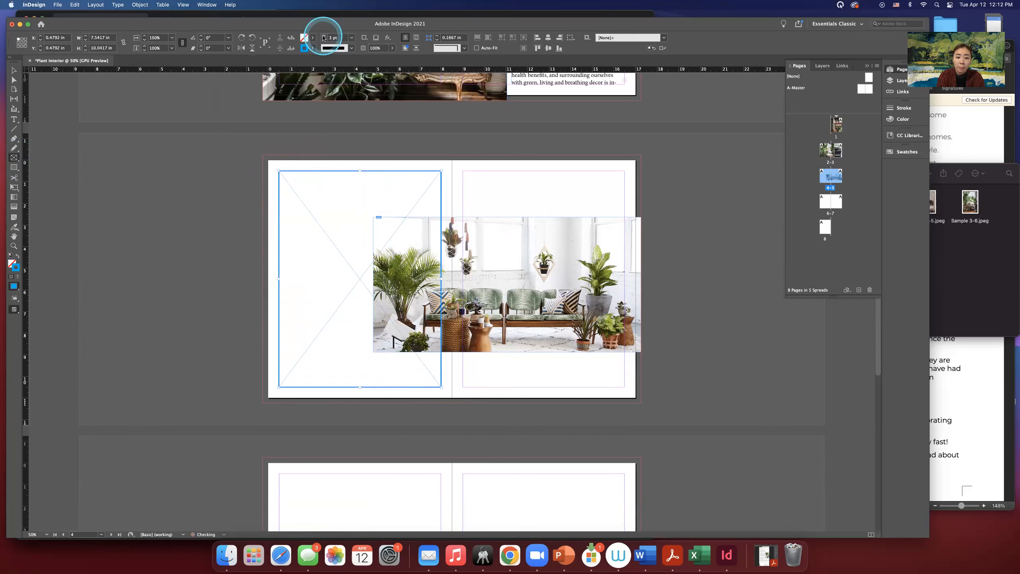
pyautogui.click(14, 70)
pyautogui.click(167, 196)
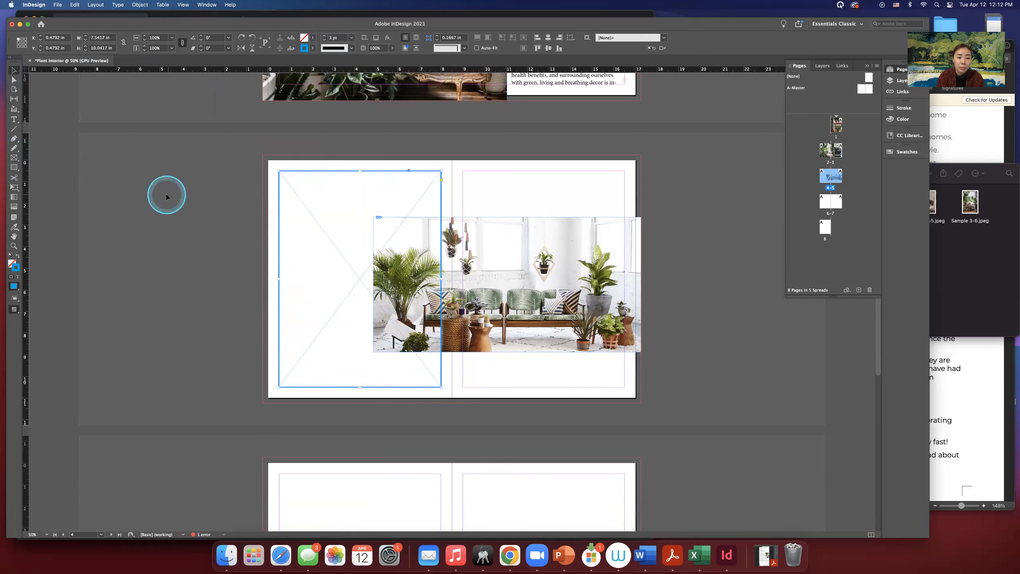
# - Draw a rectangle frame about 3.48 by 6.64 in around the photo's part on page 4, with a 3 pt C=0 M=100 Y=0 K=0 stroke
pyautogui.click(13, 158)
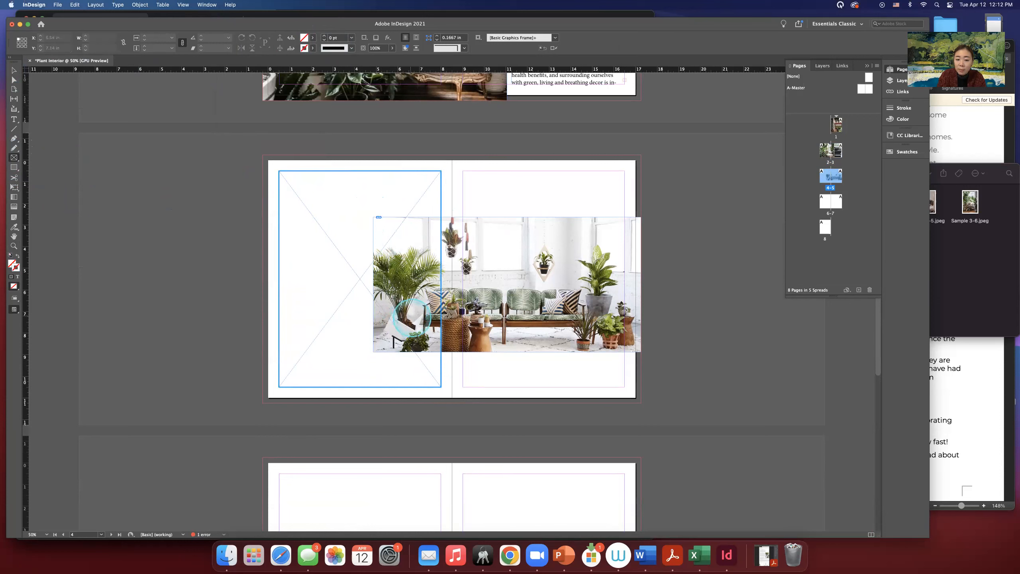
pyautogui.moveTo(411, 224)
pyautogui.mouseDown()
pyautogui.moveTo(444, 303)
pyautogui.moveTo(446, 356)
pyautogui.mouseUp()
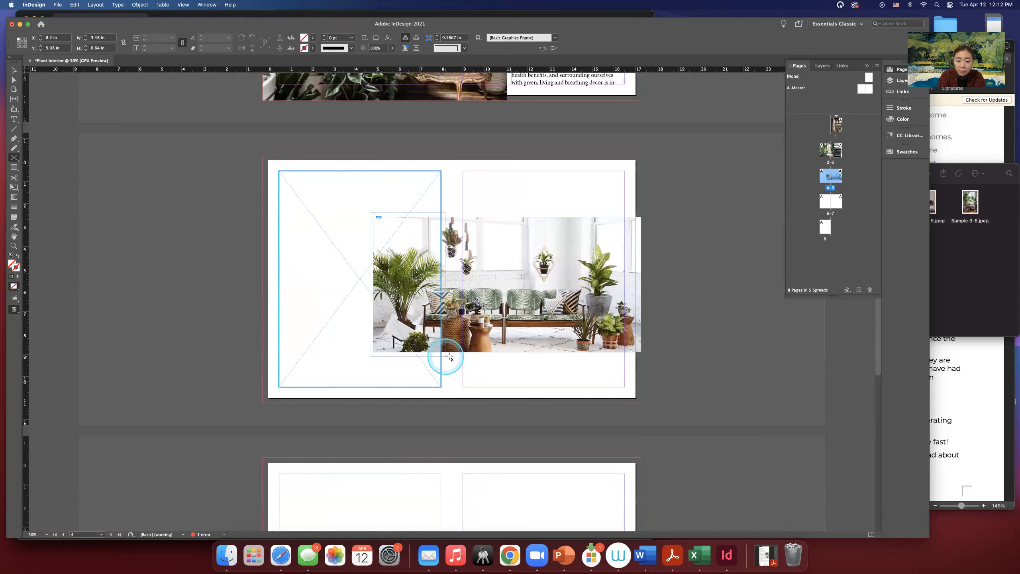
pyautogui.click(313, 48)
pyautogui.click(247, 116)
pyautogui.click(323, 36)
pyautogui.click(323, 37)
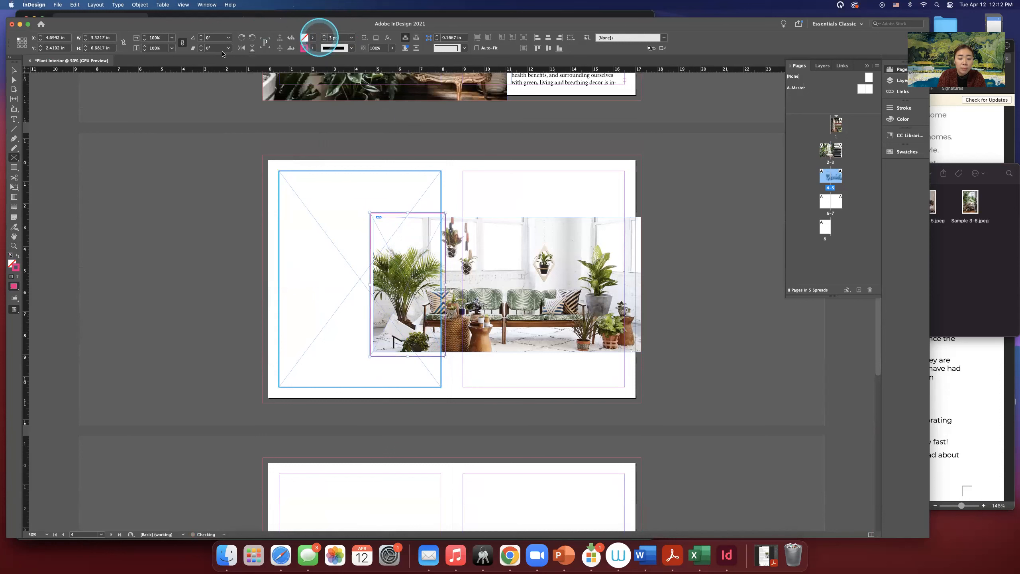
pyautogui.click(13, 71)
pyautogui.click(141, 112)
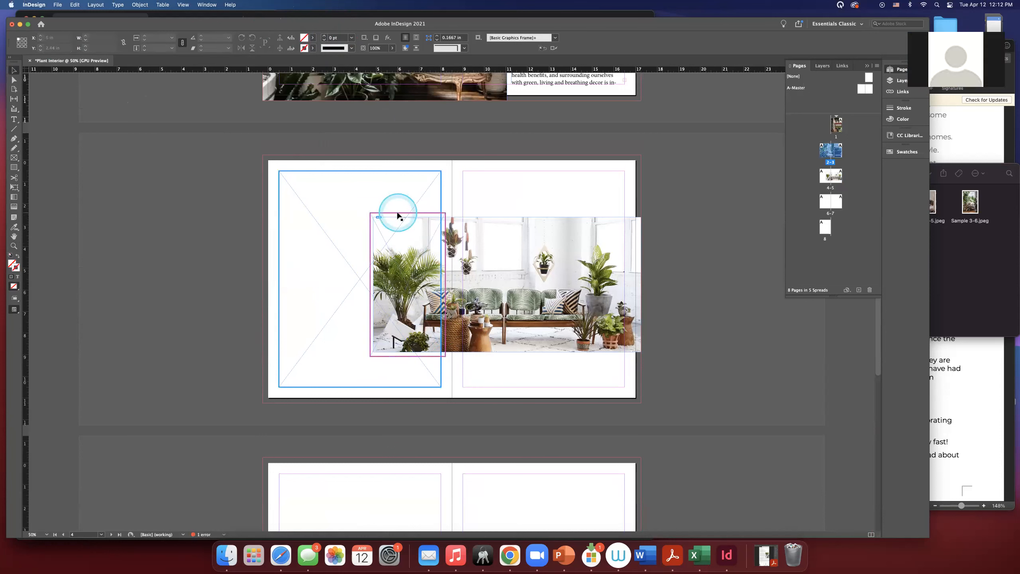
# - Select the blue and magenta frames together and subtract the magenta frame from the blue one with Pathfinder
pyautogui.click(442, 221)
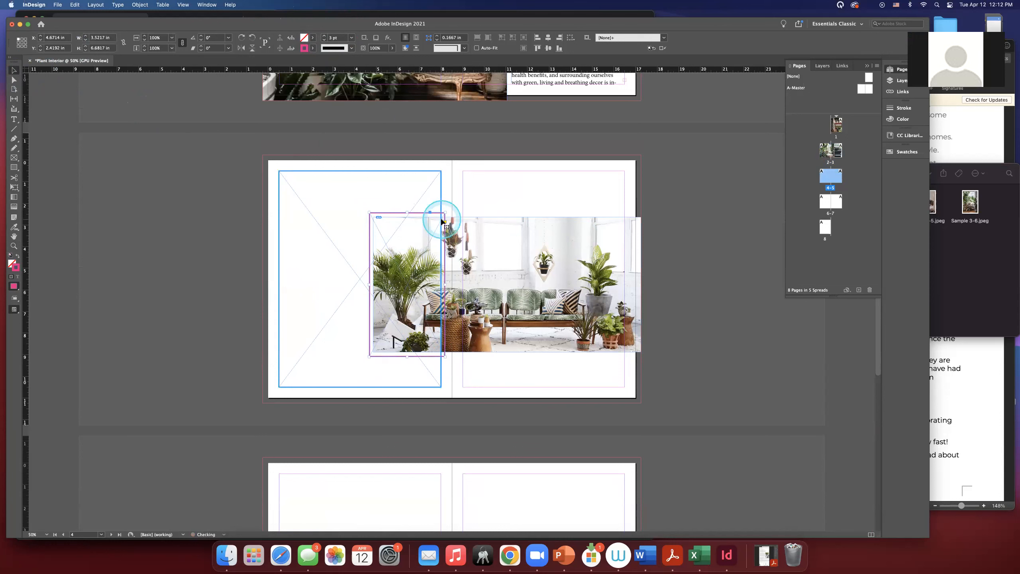
pyautogui.click(470, 197)
pyautogui.click(390, 216)
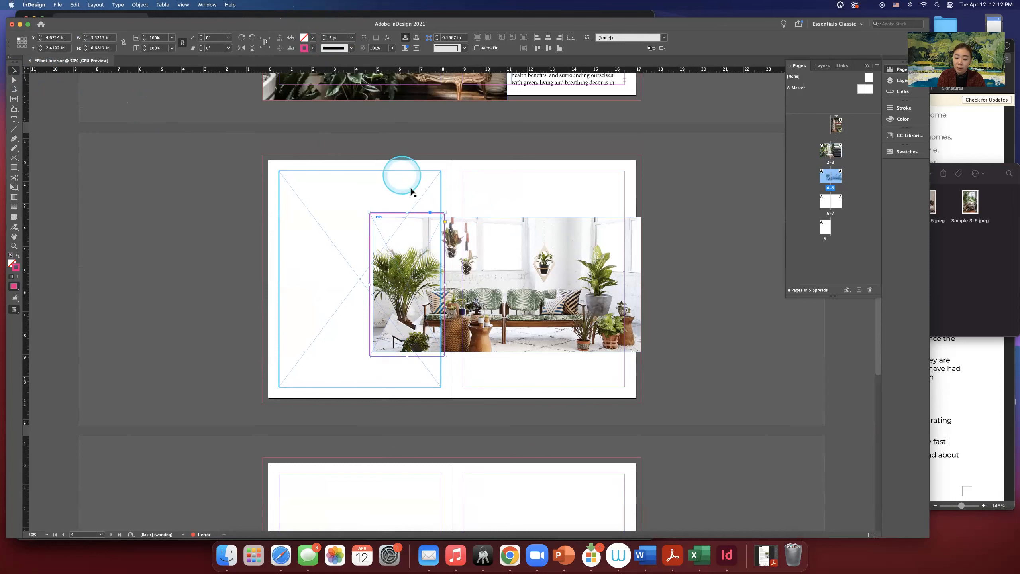
pyautogui.click(454, 208)
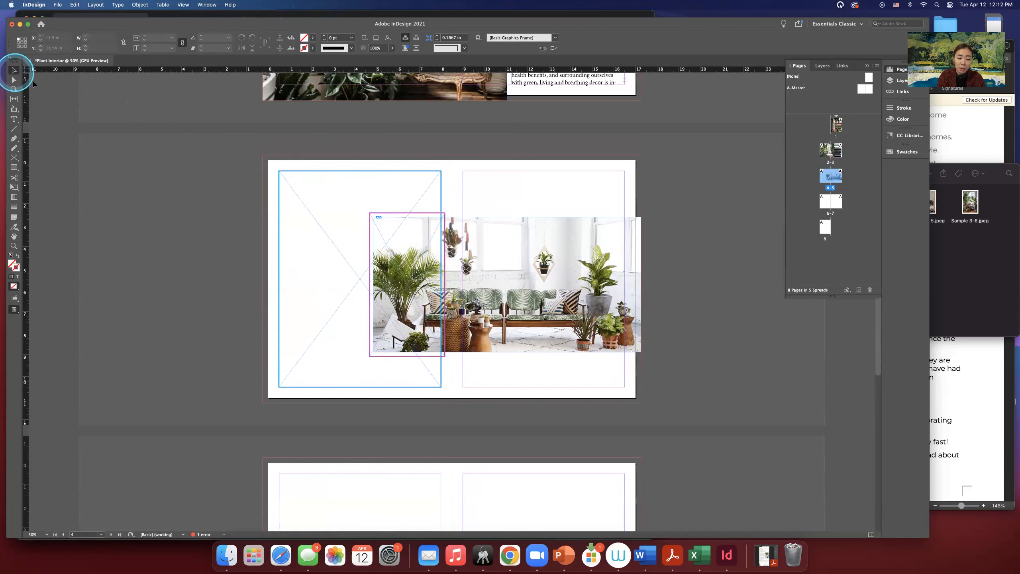
pyautogui.moveTo(228, 145); pyautogui.dragTo(458, 217)
pyautogui.click(307, 171)
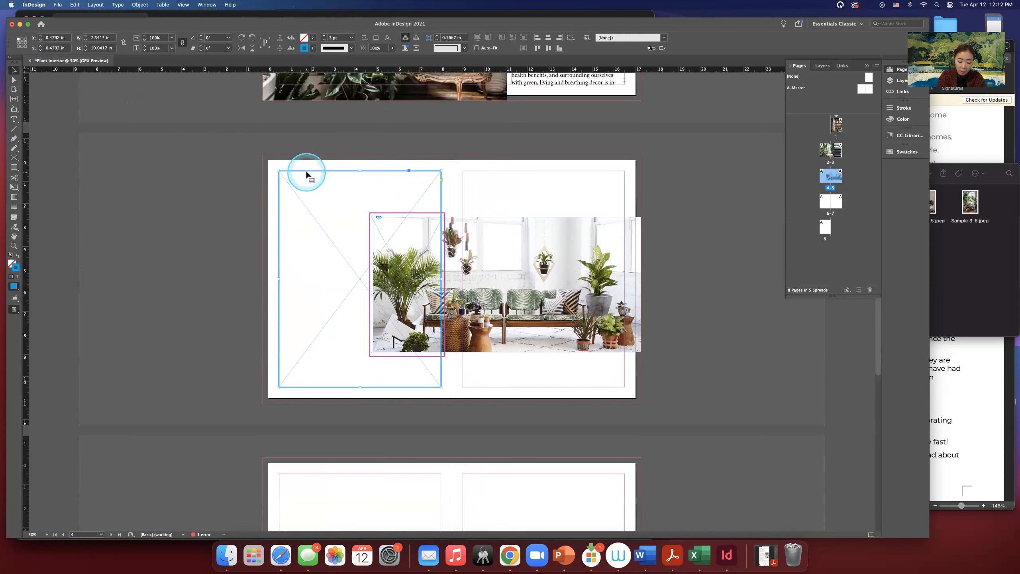
pyautogui.keyDown('shift'); pyautogui.click(415, 216); pyautogui.keyUp('shift')
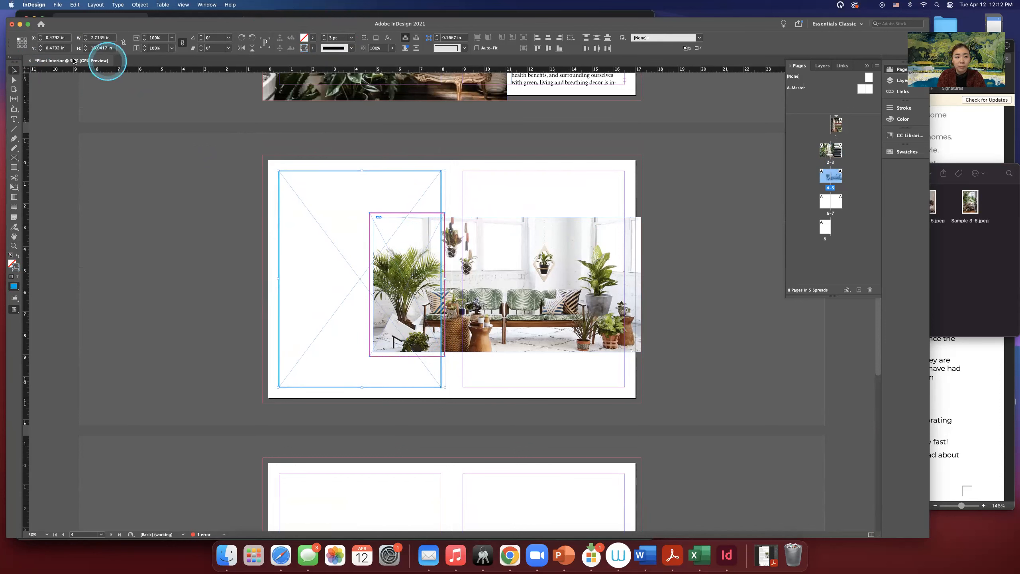
pyautogui.click(137, 4)
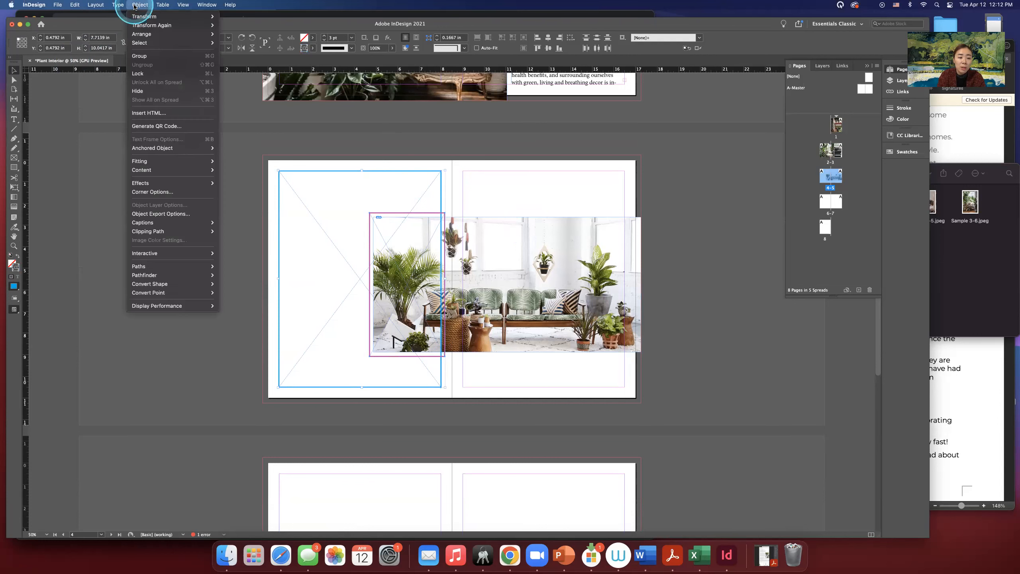
pyautogui.moveTo(144, 275)
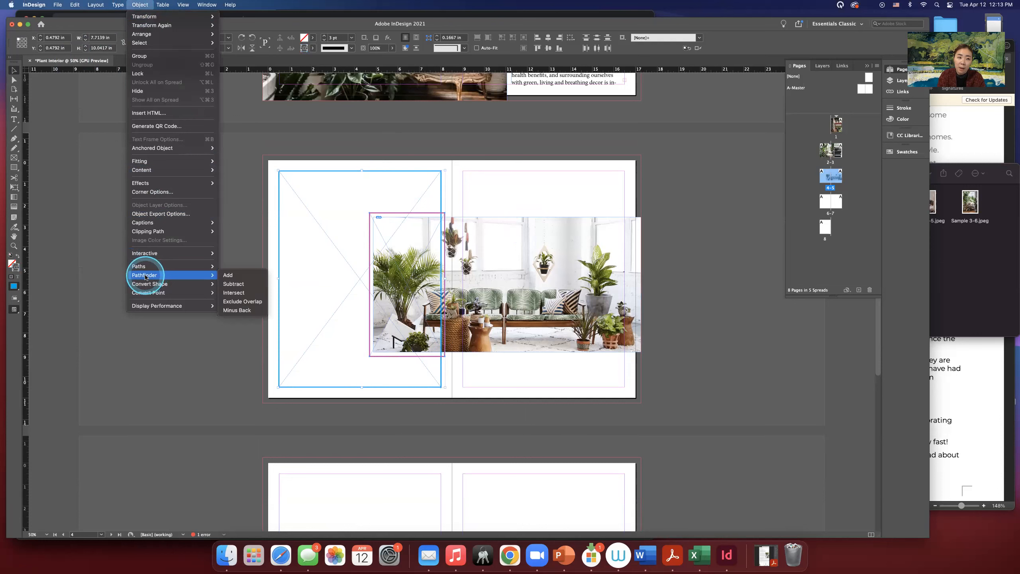
pyautogui.click(238, 284)
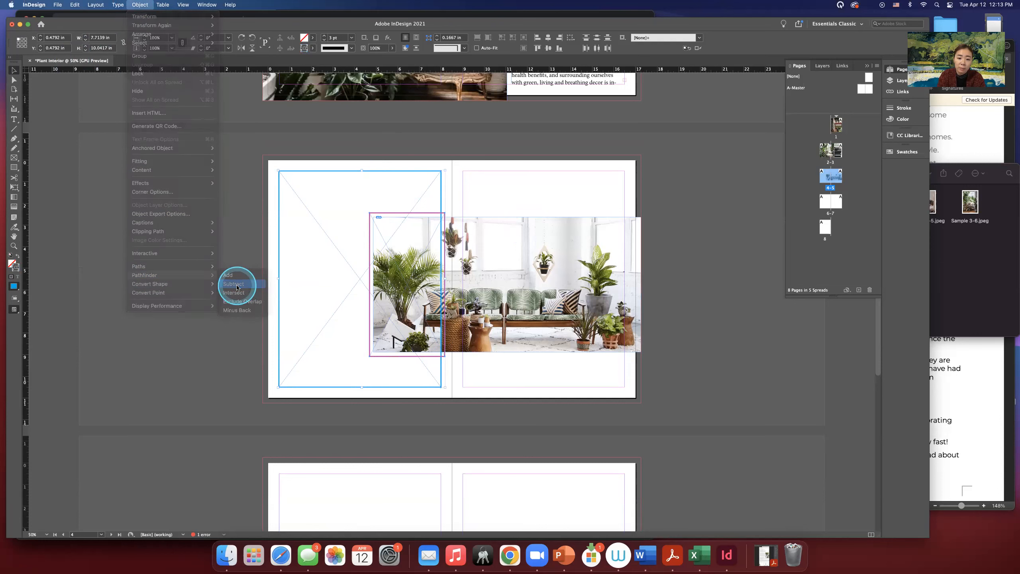
# - Set the notched frame's stroke colour to None and deselect the frame
pyautogui.click(312, 49)
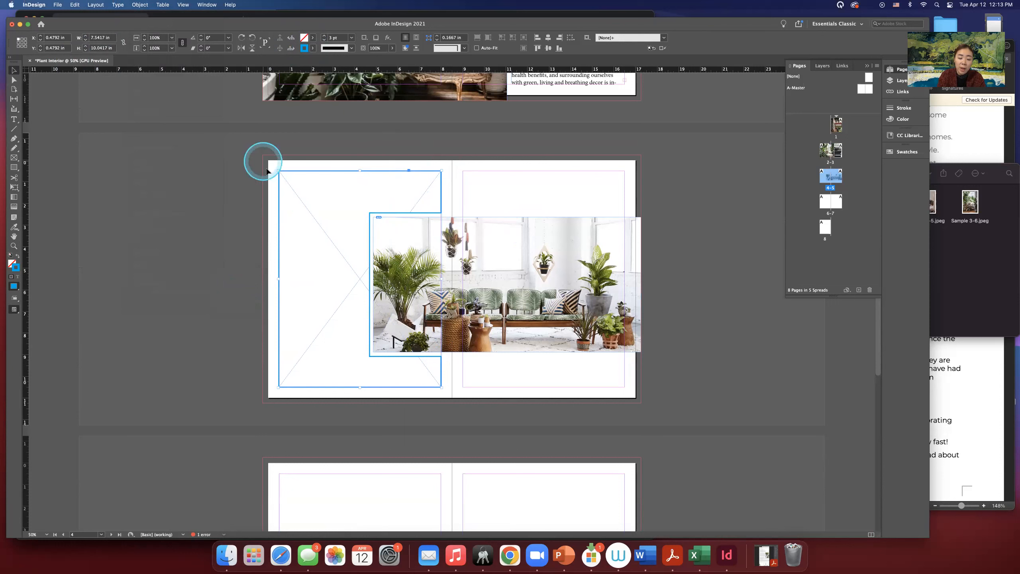
pyautogui.click(438, 214)
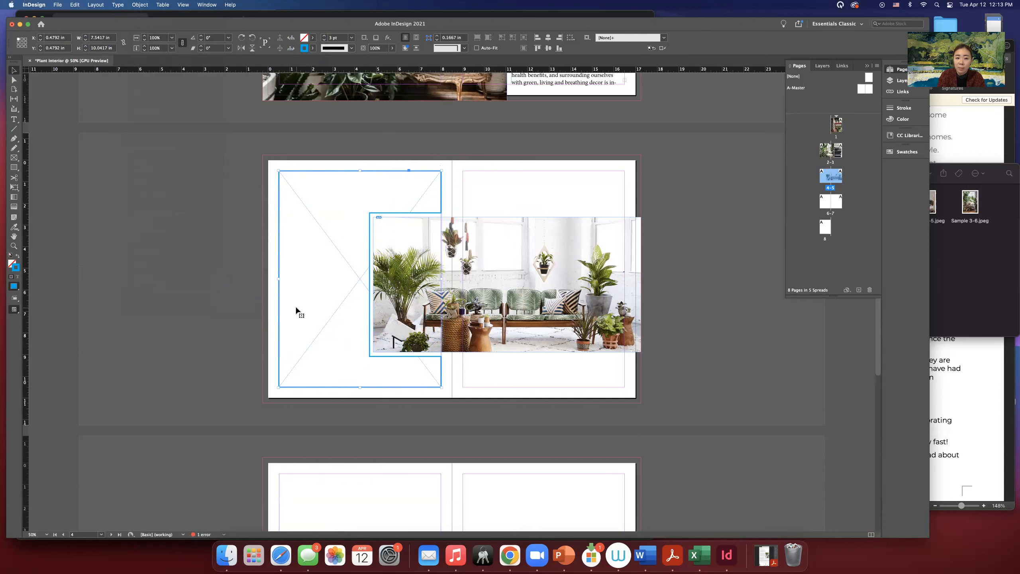
pyautogui.click(312, 48)
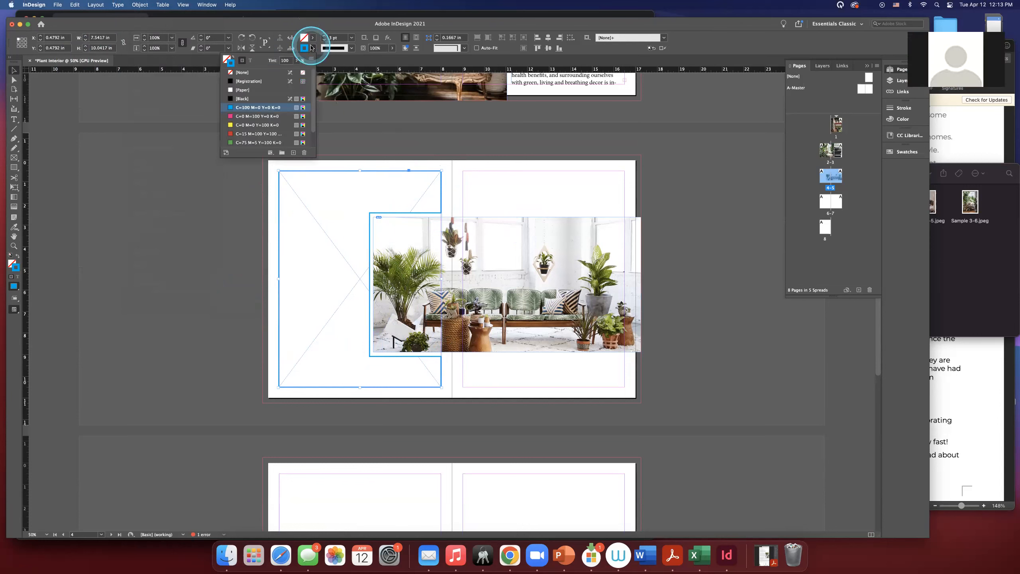
pyautogui.click(260, 75)
pyautogui.click(188, 226)
pyautogui.click(517, 183)
# - Select the "What is plant decorating?" text frame on page 3 to inspect where its text ends
pyautogui.scroll(5, 518, 185)
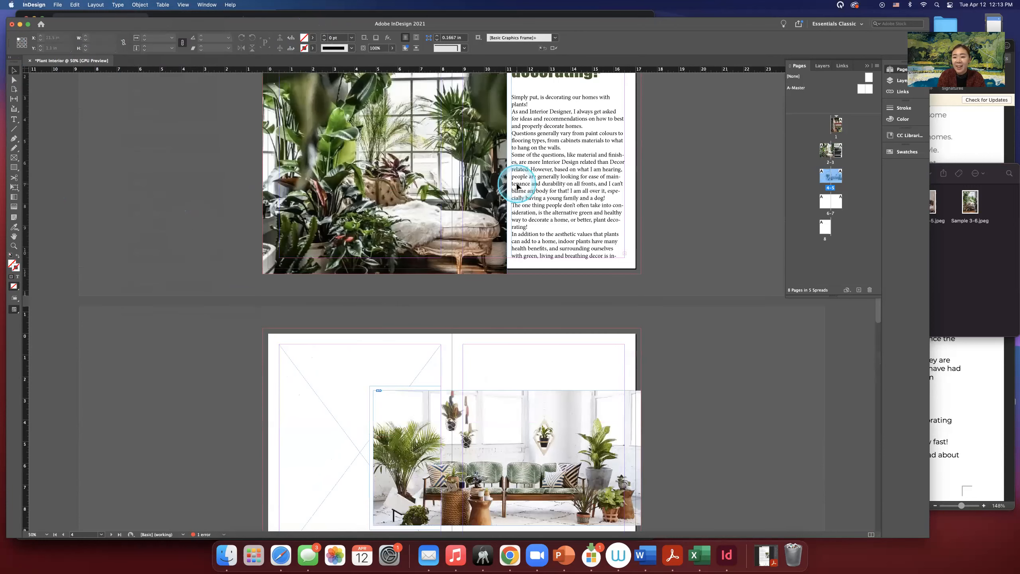
pyautogui.scroll(3, 517, 186)
pyautogui.click(561, 281)
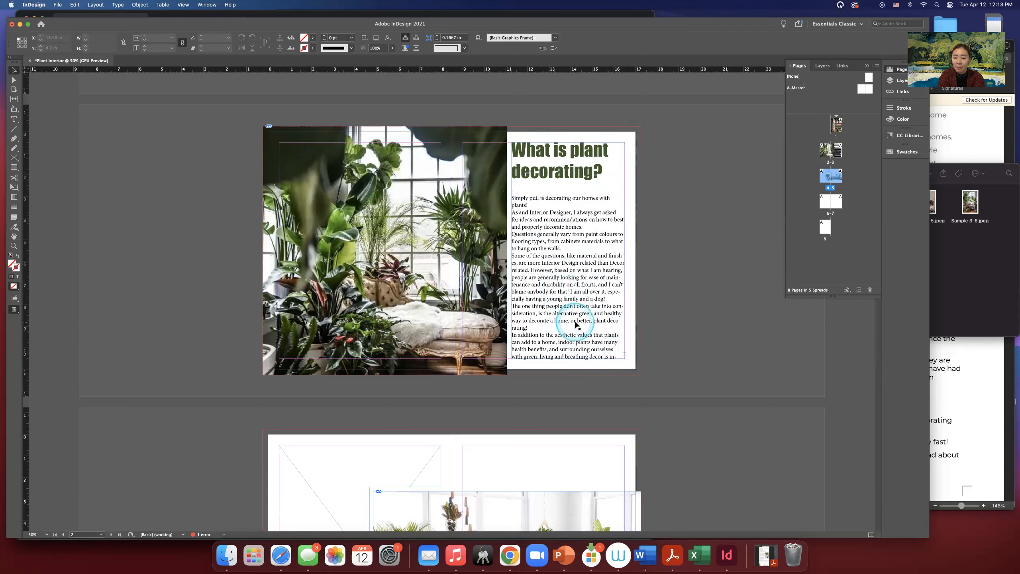
pyautogui.click(656, 369)
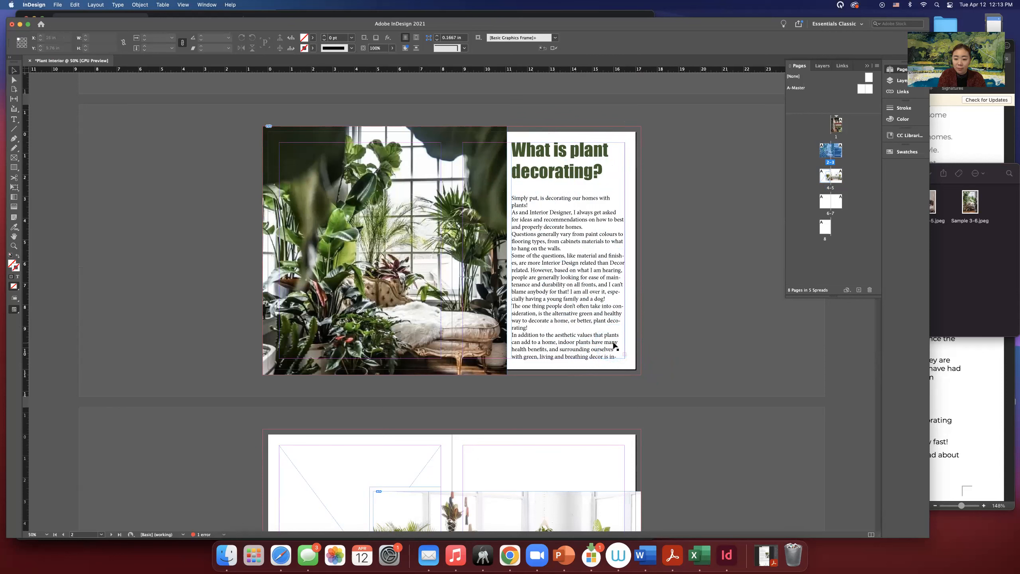
pyautogui.click(602, 144)
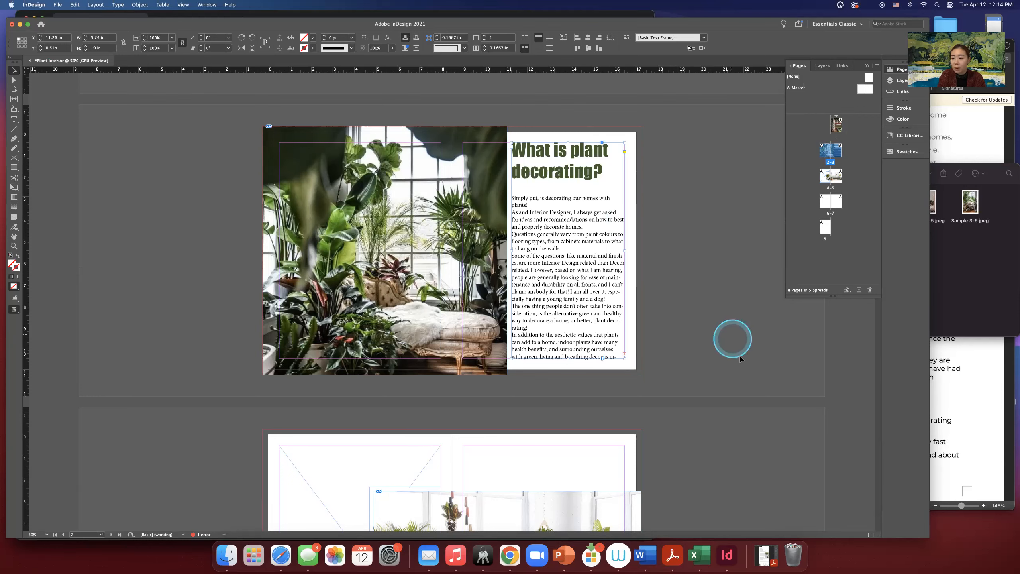
# - Switch to the Word document "What is plant decorating" and examine the highlighted article text and the sections that follow it
pyautogui.click(967, 417)
pyautogui.scroll(5, 805, 280)
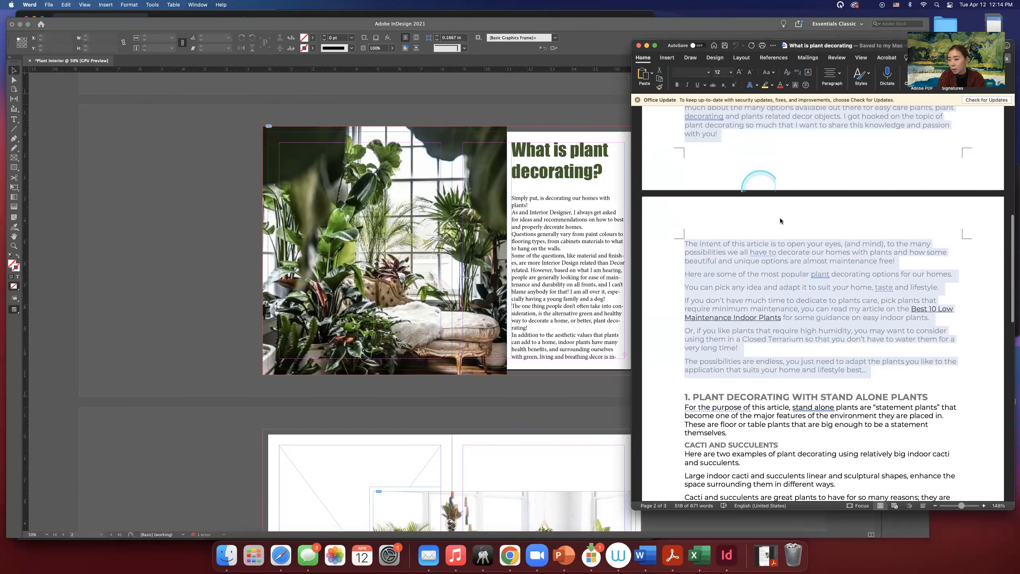
pyautogui.scroll(10, 783, 220)
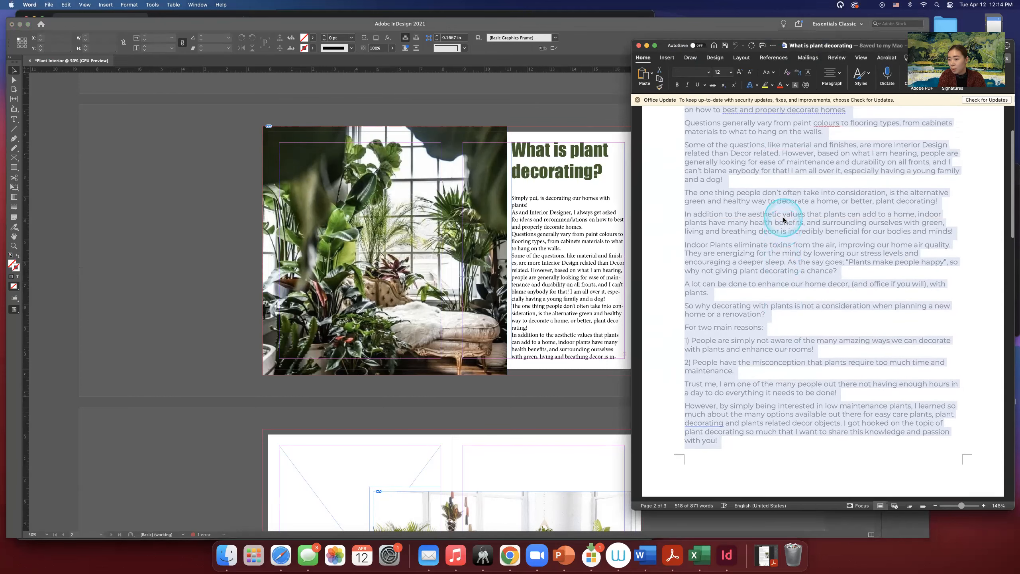
pyautogui.scroll(-10, 782, 217)
pyautogui.scroll(-3, 782, 217)
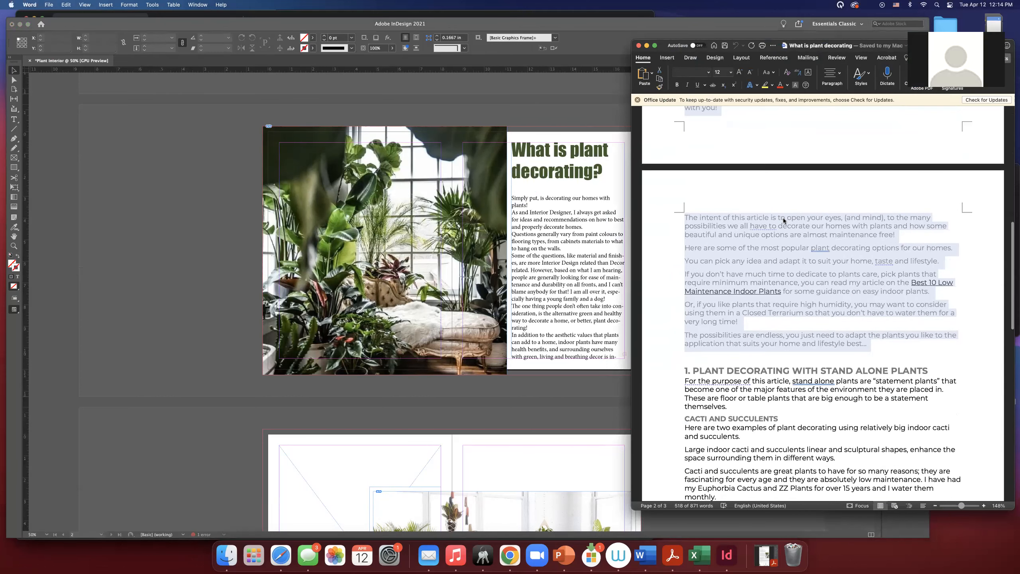
pyautogui.scroll(3, 740, 284)
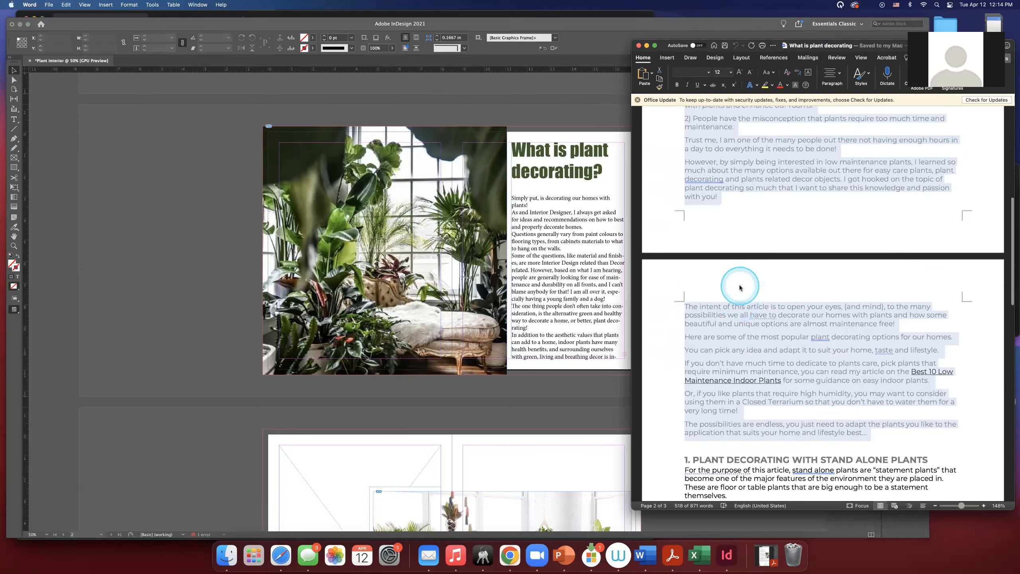
pyautogui.scroll(-2, 740, 284)
pyautogui.scroll(2, 740, 285)
pyautogui.scroll(7, 740, 285)
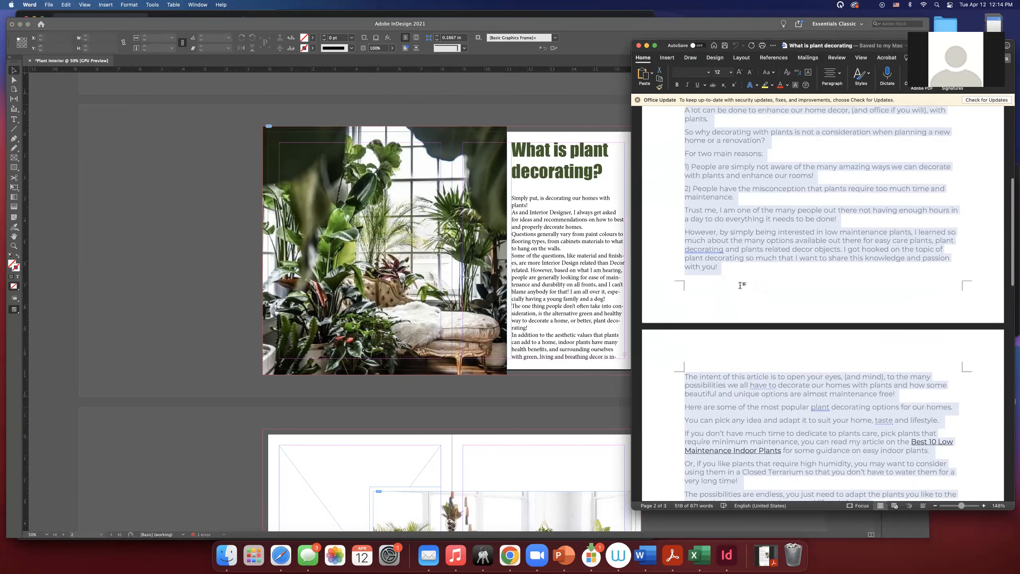
pyautogui.scroll(12, 740, 284)
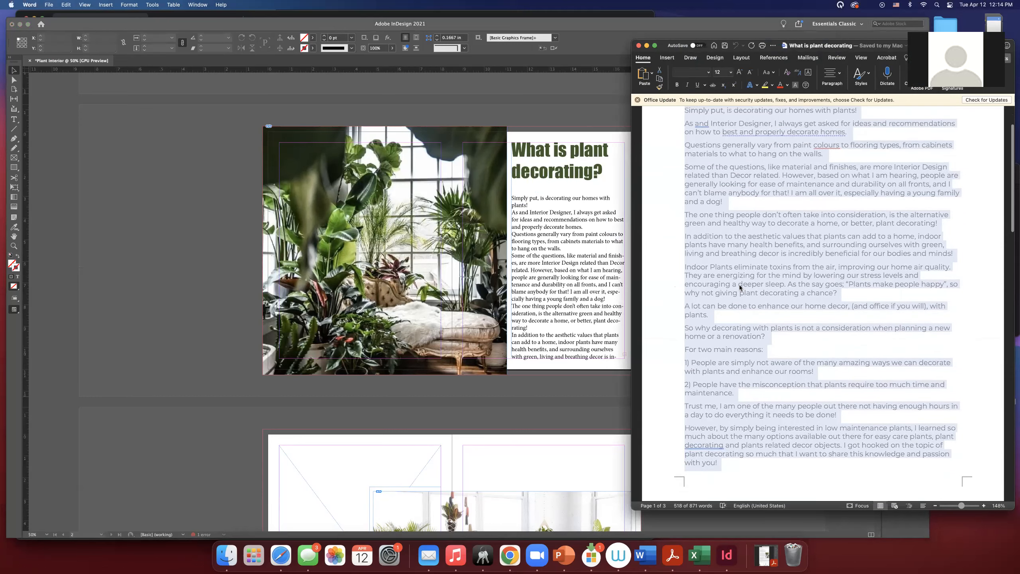
pyautogui.scroll(-12, 740, 285)
pyautogui.scroll(-12, 740, 285)
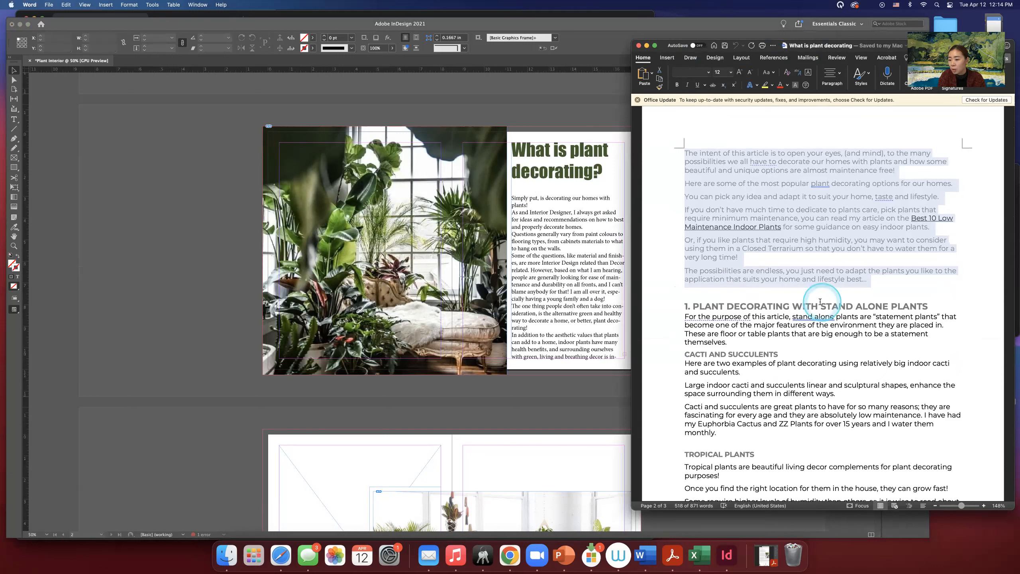
pyautogui.scroll(-10, 820, 301)
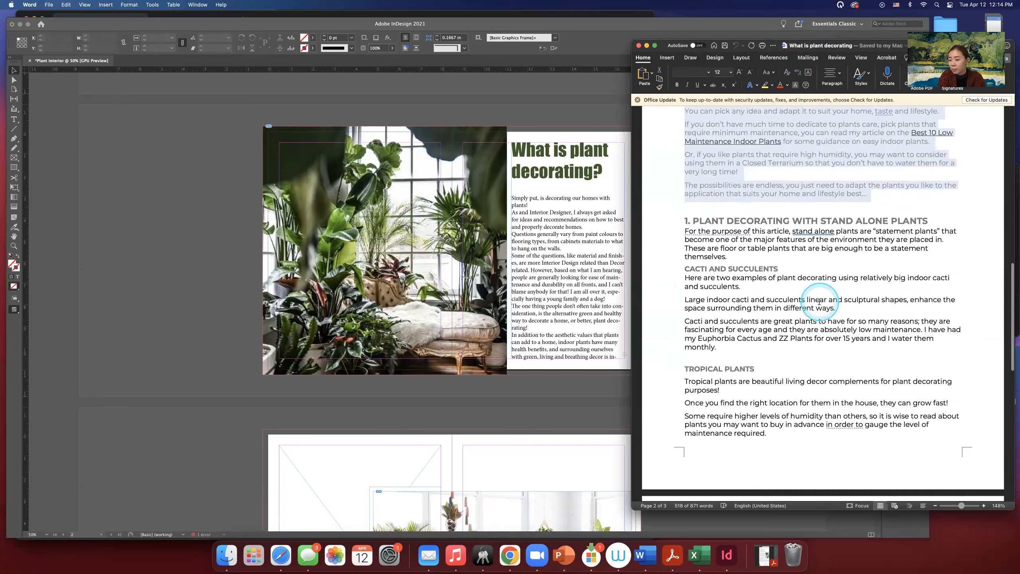
# - Examine the sections on collections and plant shelfies and where the highlighted article passage ends in the Word document
pyautogui.scroll(-6, 820, 301)
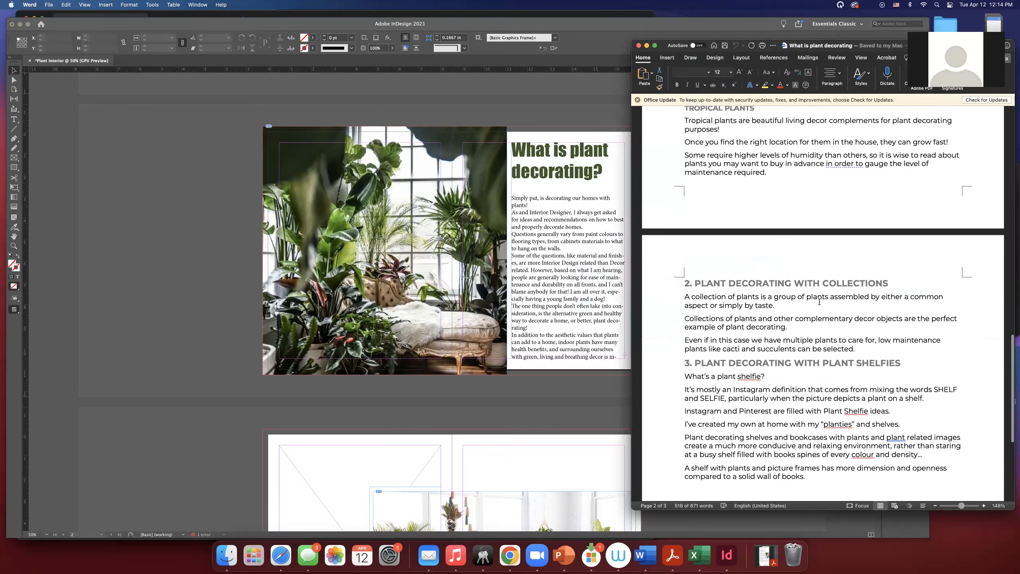
pyautogui.scroll(15, 819, 301)
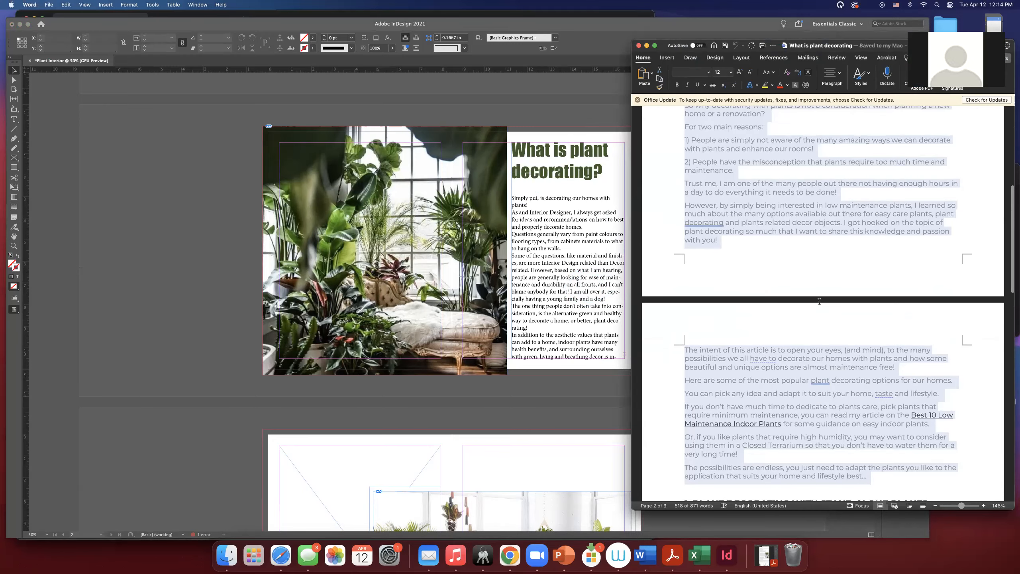
pyautogui.scroll(-15, 819, 301)
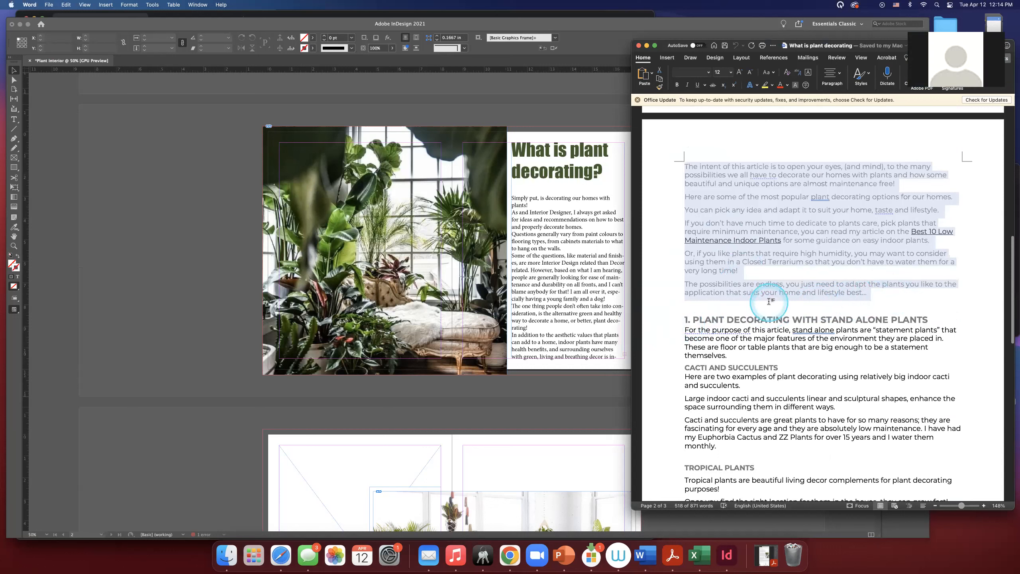
# - Switch to InDesign, delete the article text frame on page 3 and draw a new empty frame of about 5.22 × 10 in there
pyautogui.click(595, 297)
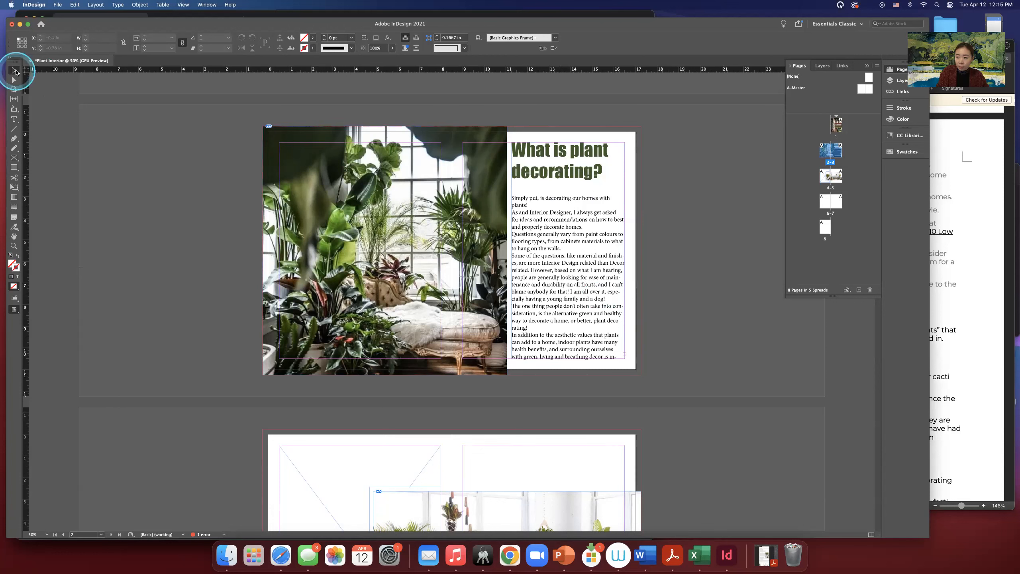
pyautogui.click(620, 158)
pyautogui.press('Delete')
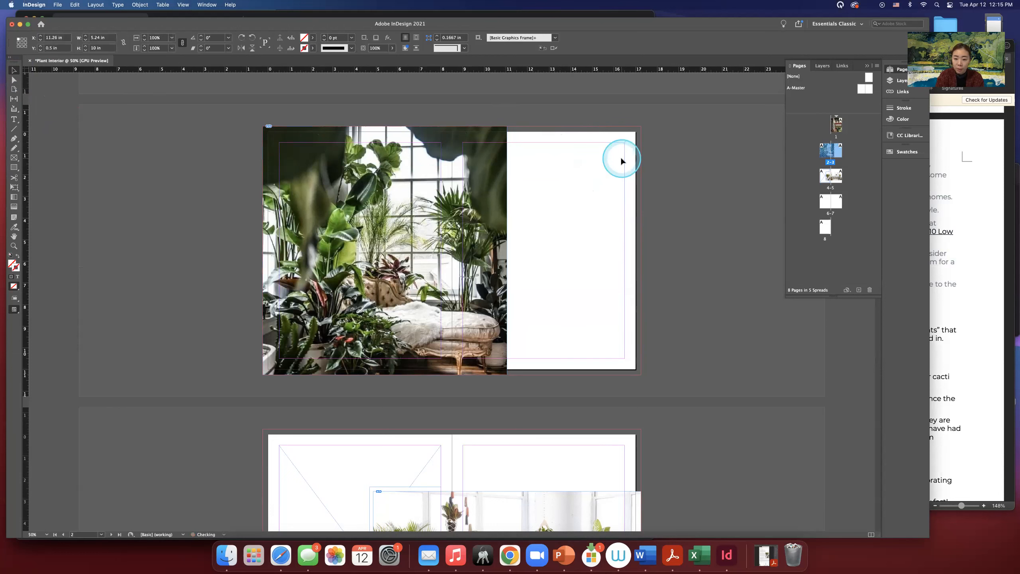
pyautogui.click(14, 158)
pyautogui.moveTo(512, 141); pyautogui.dragTo(625, 359)
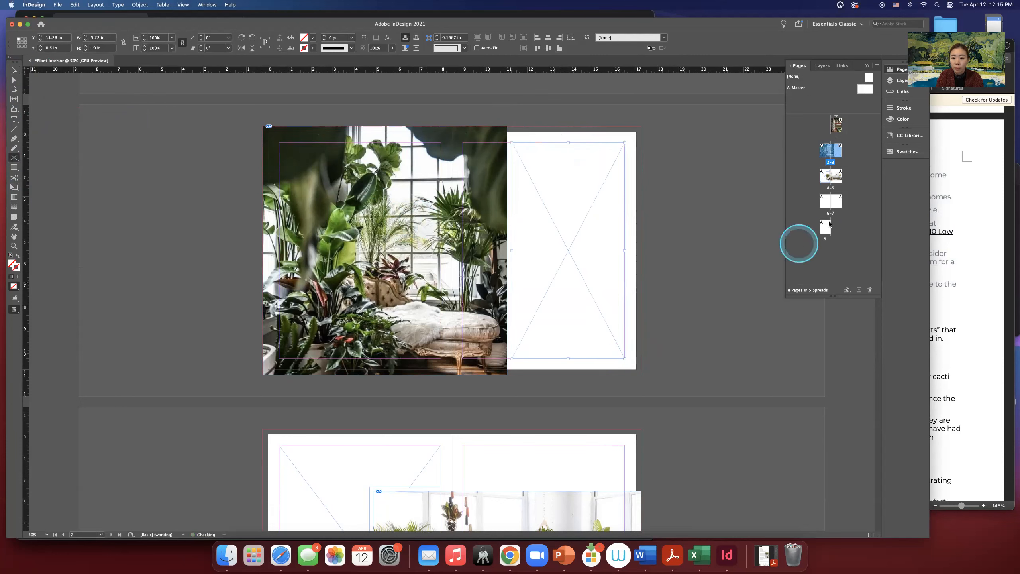
# - Paste the highlighted article text from the Word document into the new page 3 frame with the Type tool
pyautogui.click(948, 213)
pyautogui.click(581, 190)
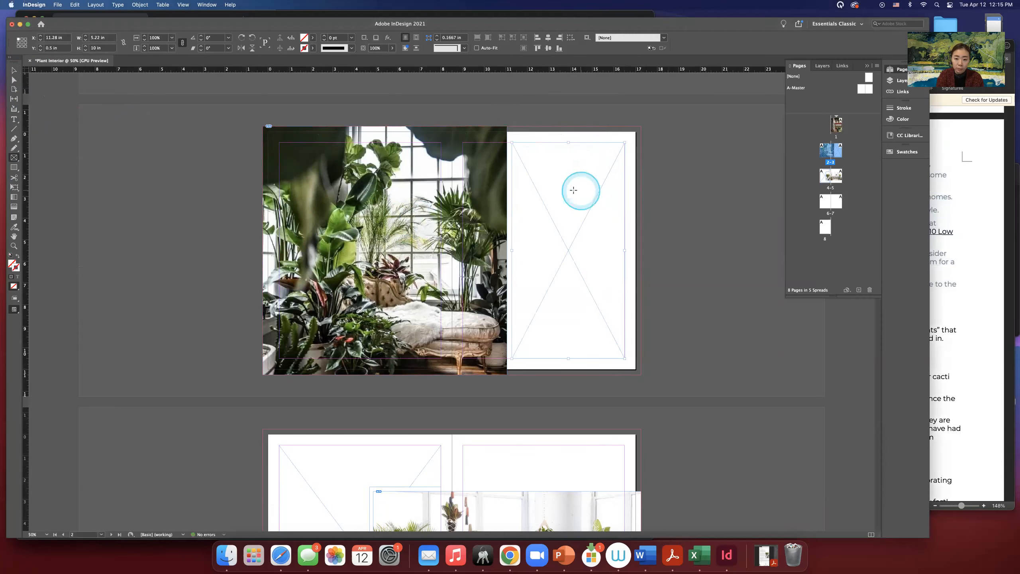
pyautogui.press('t')
pyautogui.click(516, 148)
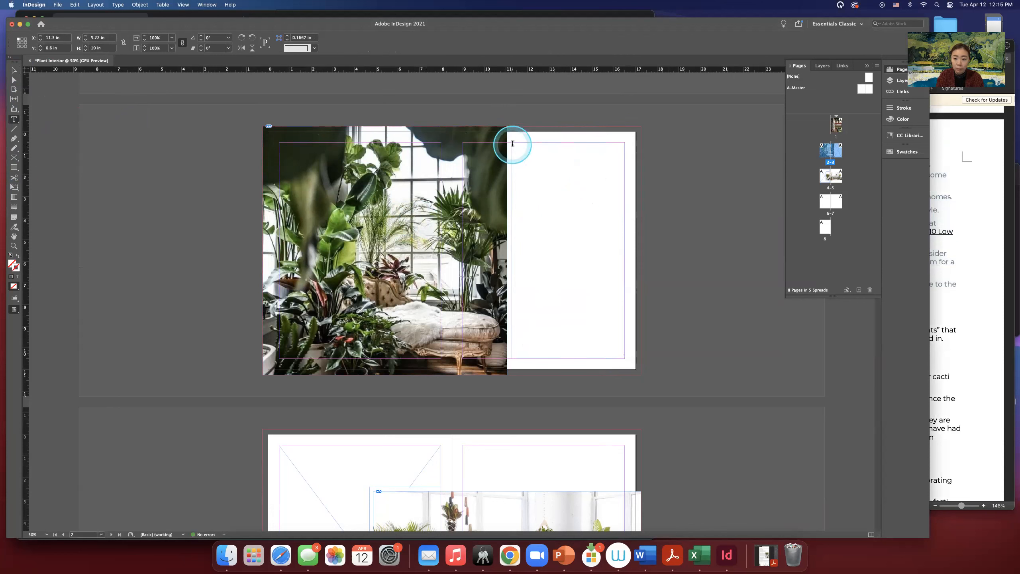
pyautogui.press('cmd+v')
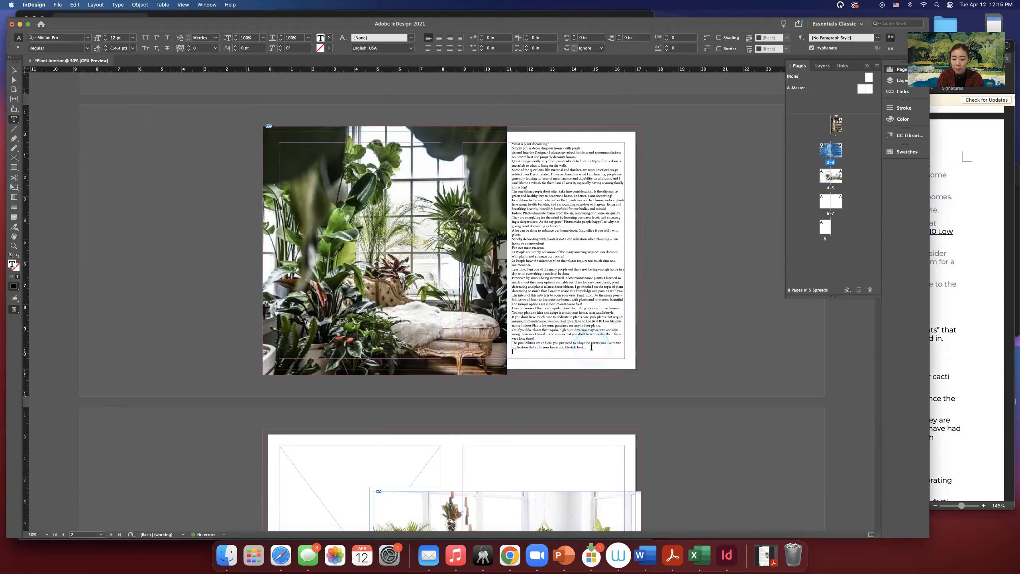
# - Set all of the pasted article text on page 3 to 20 pt
pyautogui.moveTo(579, 346); pyautogui.dragTo(485, 103)
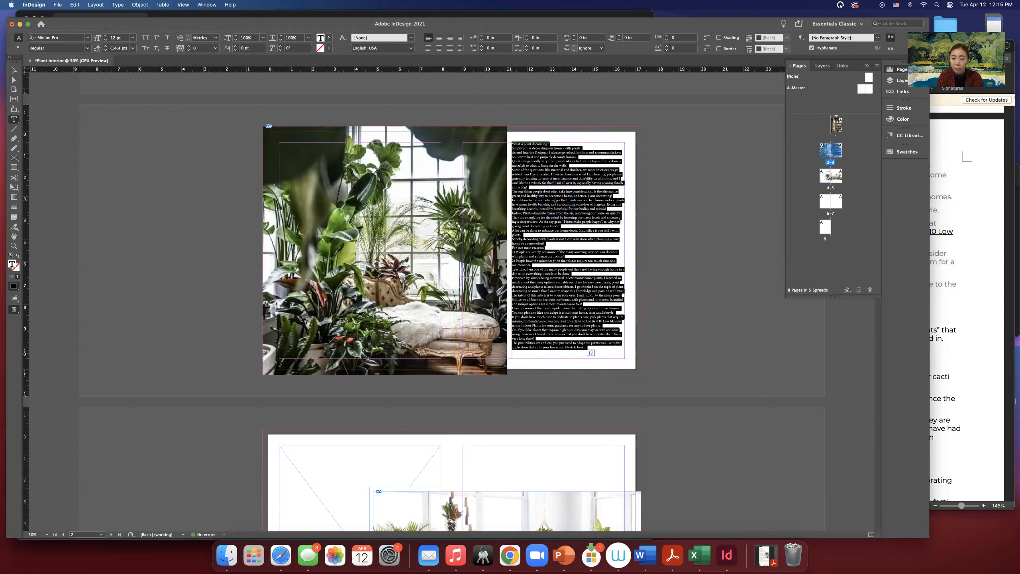
pyautogui.click(133, 39)
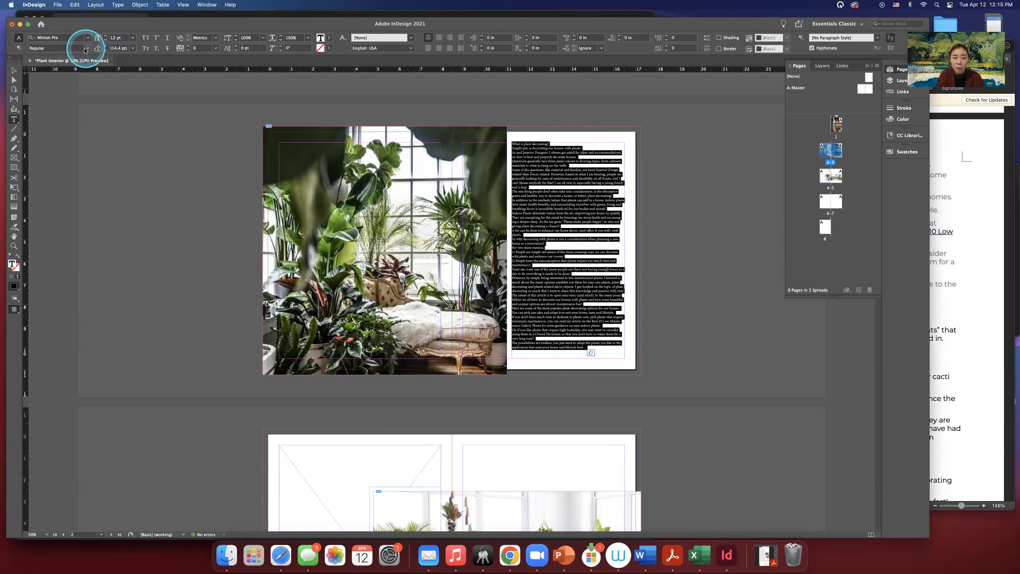
pyautogui.click(133, 37)
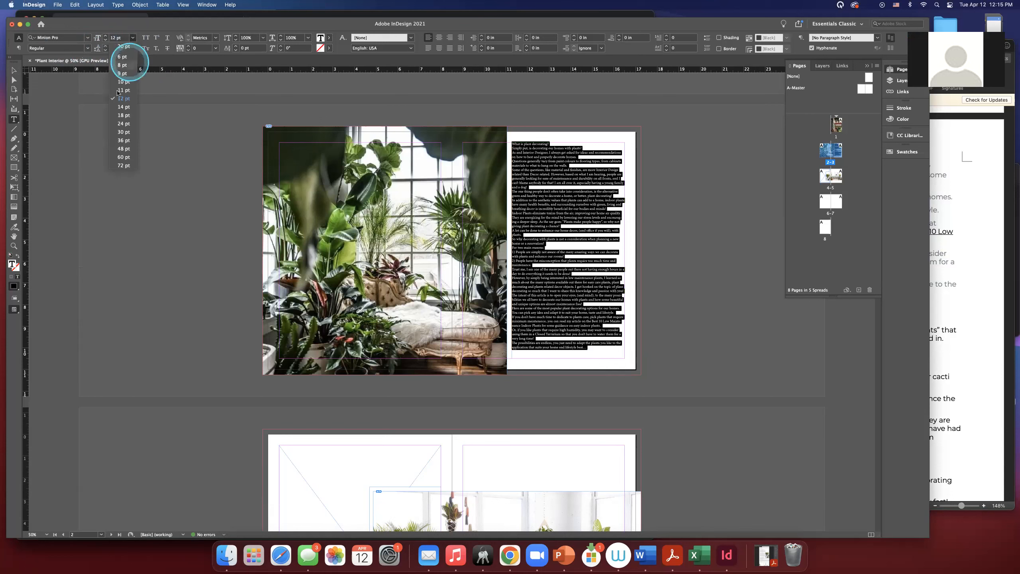
pyautogui.click(123, 115)
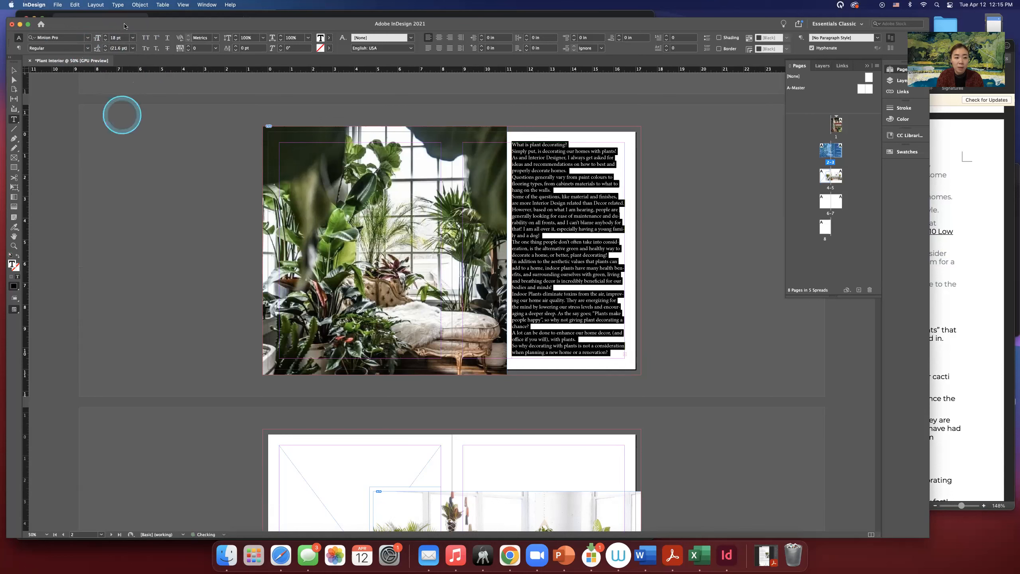
pyautogui.click(119, 38)
pyautogui.write('20')
pyautogui.press('Return')
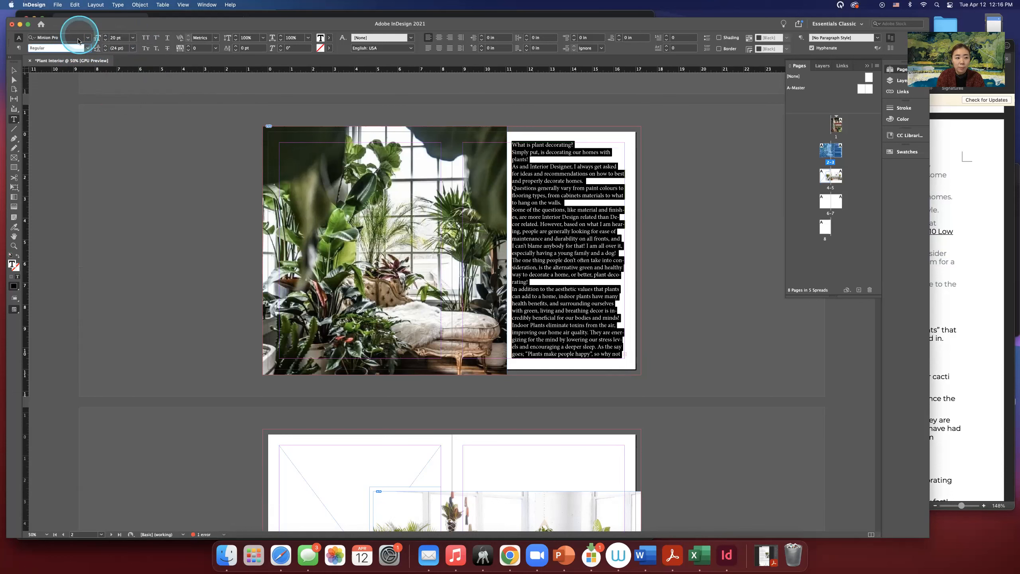
pyautogui.click(76, 38)
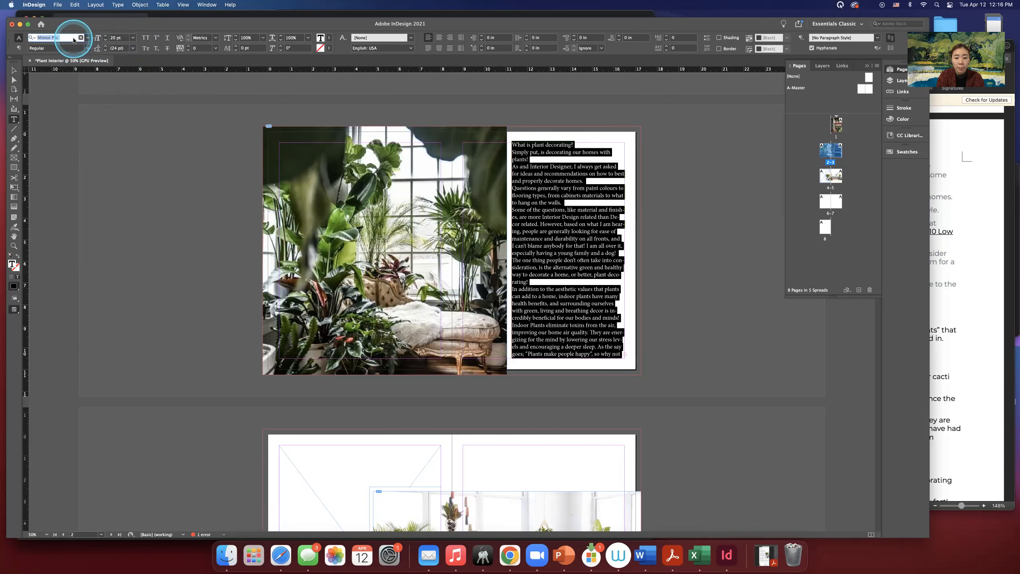
pyautogui.click(561, 164)
# - Format the "What is plant decorating?" heading as 60 pt Impact and insert a blank line below it
pyautogui.moveTo(574, 144); pyautogui.dragTo(511, 146)
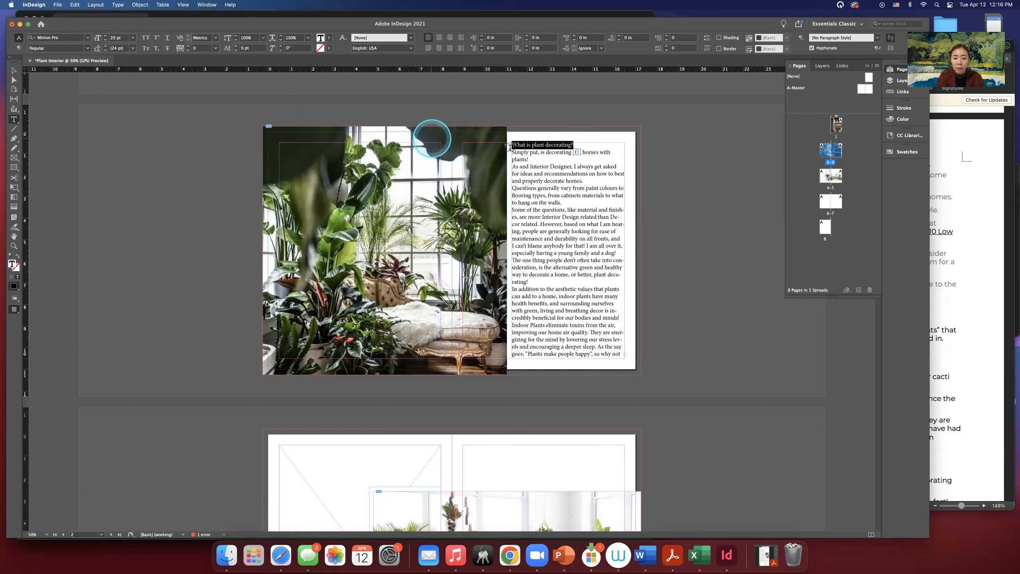
pyautogui.click(133, 38)
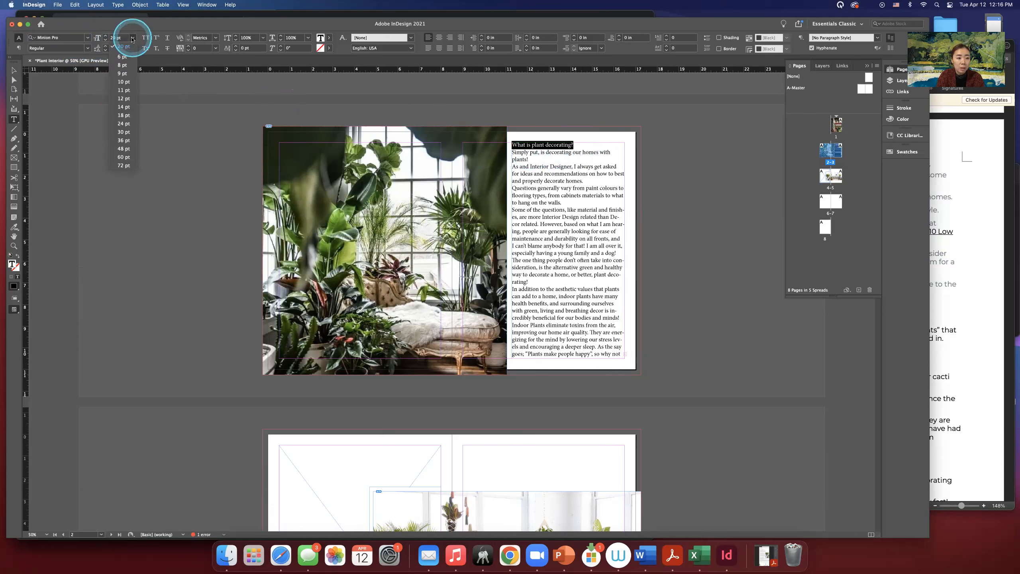
pyautogui.click(120, 159)
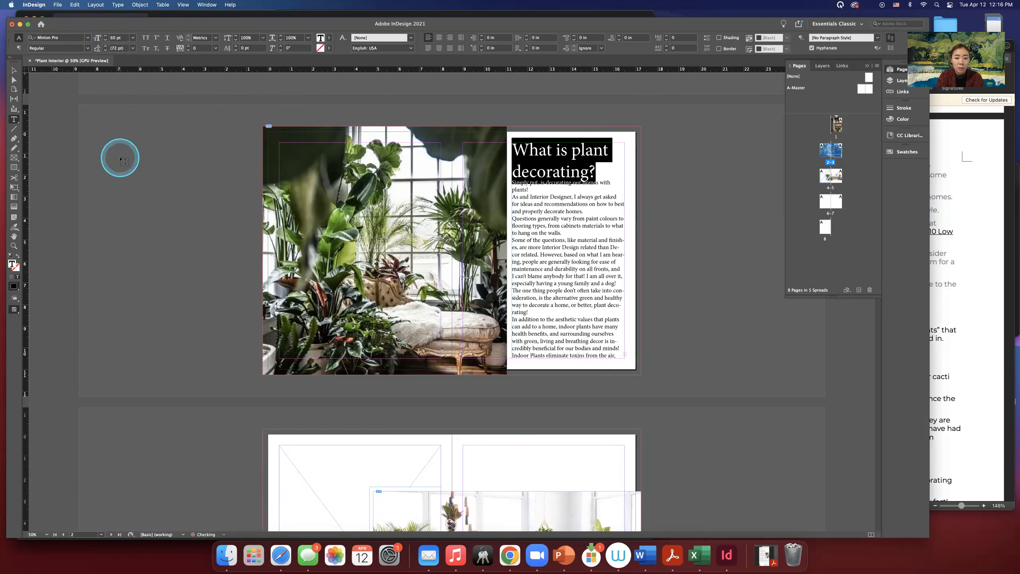
pyautogui.click(86, 38)
pyautogui.click(82, 75)
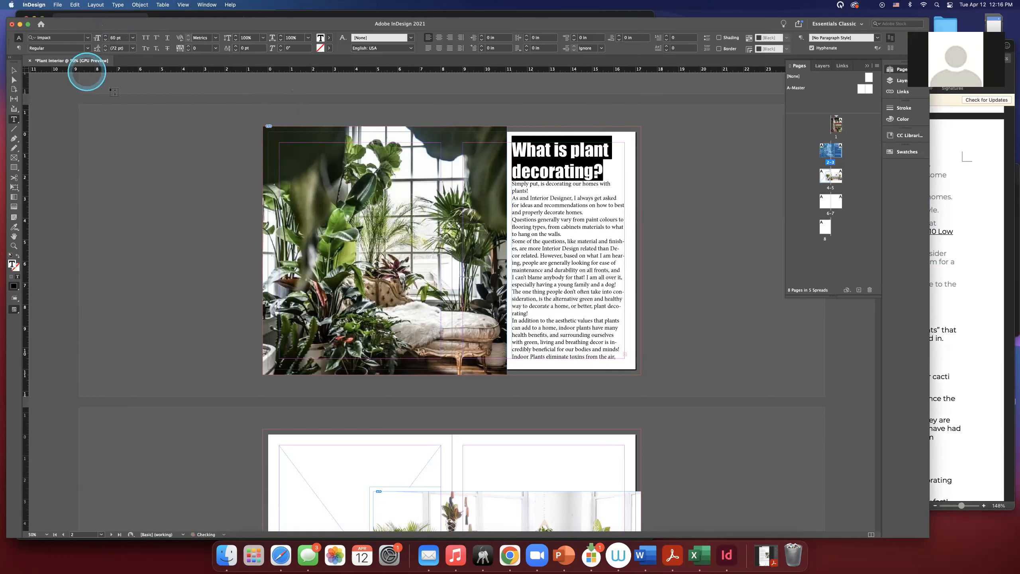
pyautogui.click(622, 174)
pyautogui.press('Return')
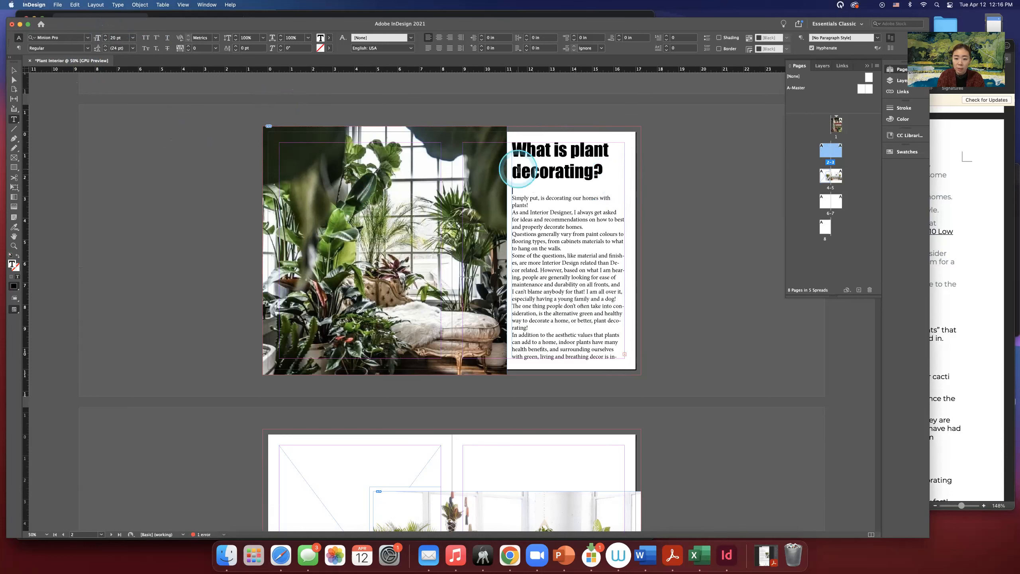
# - Colour the page 3 heading with the dark green C=73 M=42 Y=100 swatch from Colorful_Theme and deselect the text
pyautogui.moveTo(615, 172); pyautogui.dragTo(451, 122)
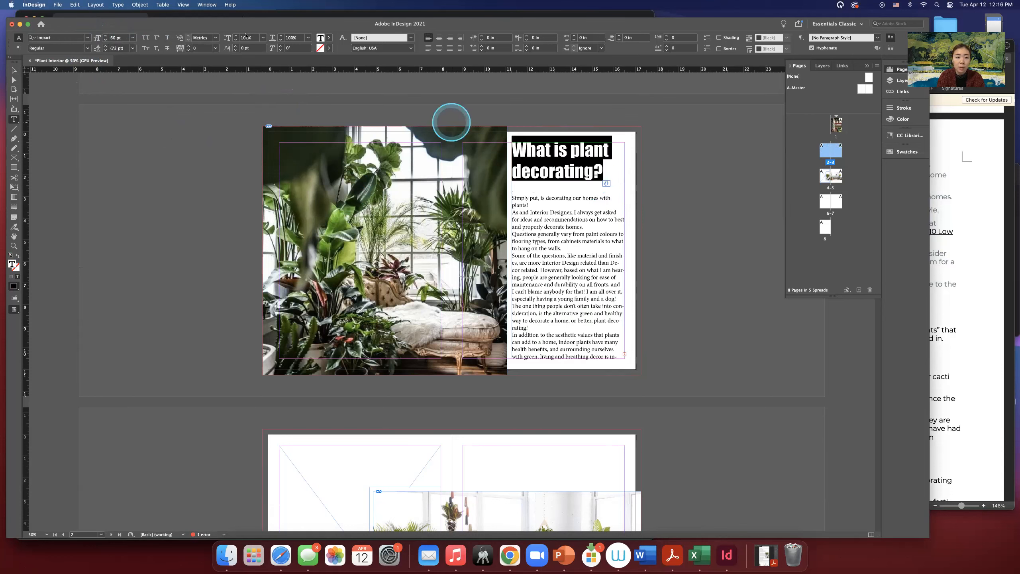
pyautogui.click(329, 38)
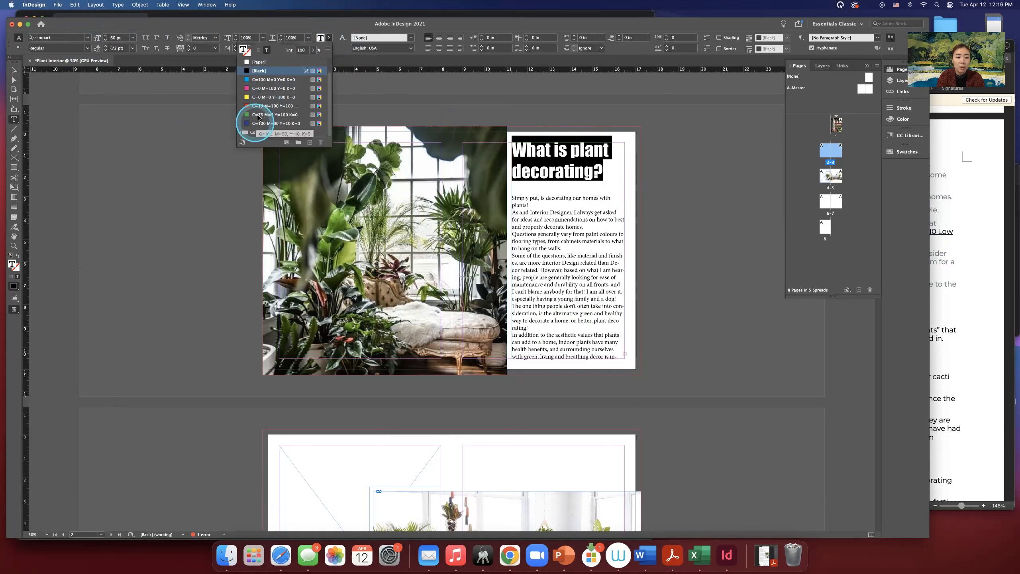
pyautogui.scroll(-3, 273, 113)
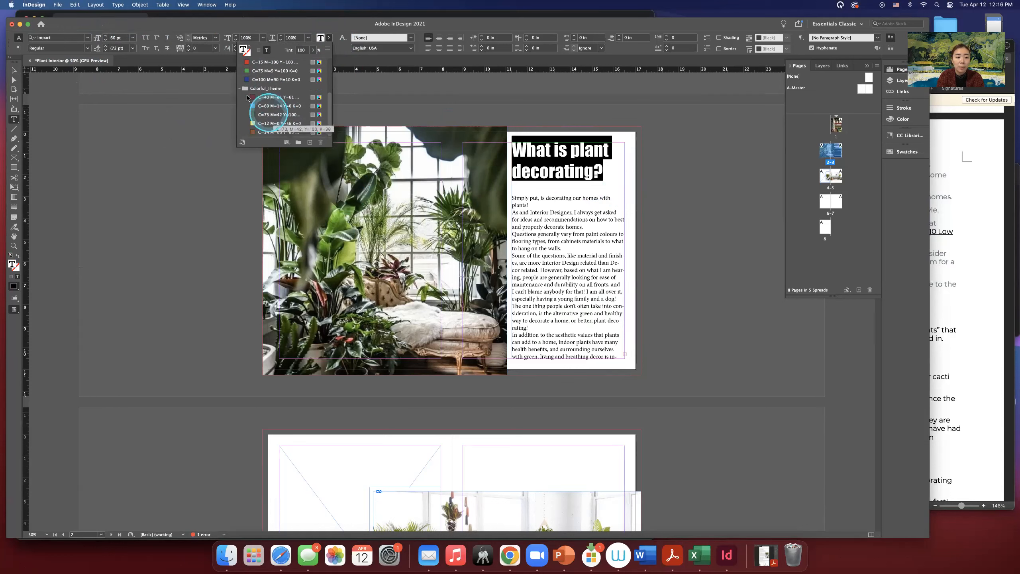
pyautogui.click(264, 116)
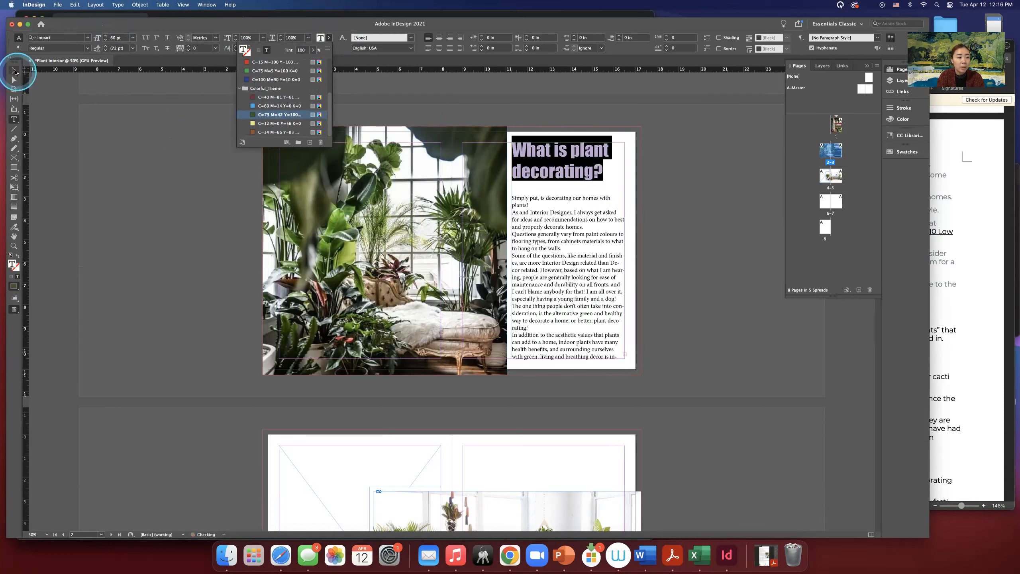
pyautogui.click(14, 70)
pyautogui.click(155, 138)
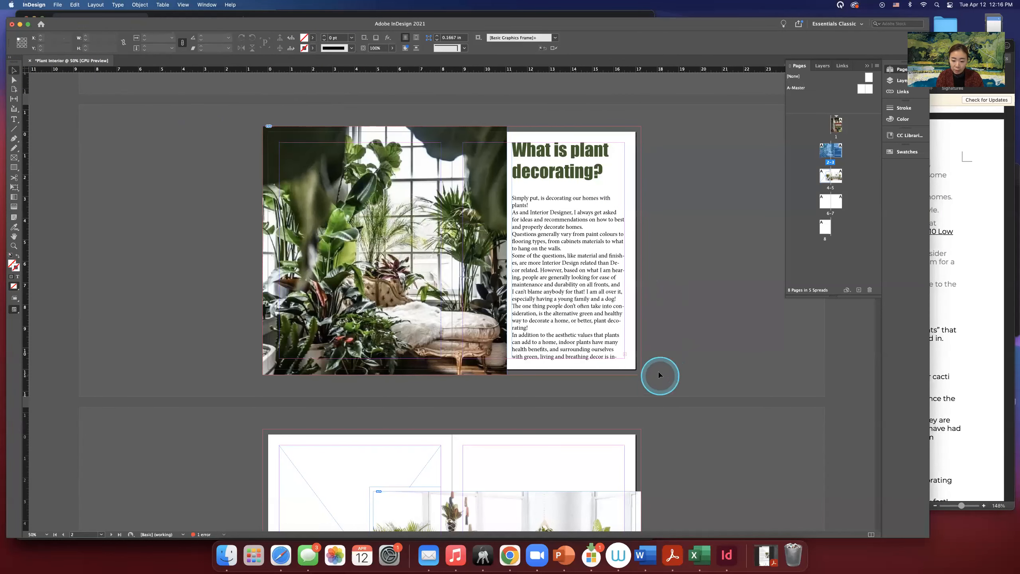
# - Load the overset text from the page 3 frame's out port and thread it into the notched frame on page 4
pyautogui.click(619, 357)
pyautogui.click(547, 311)
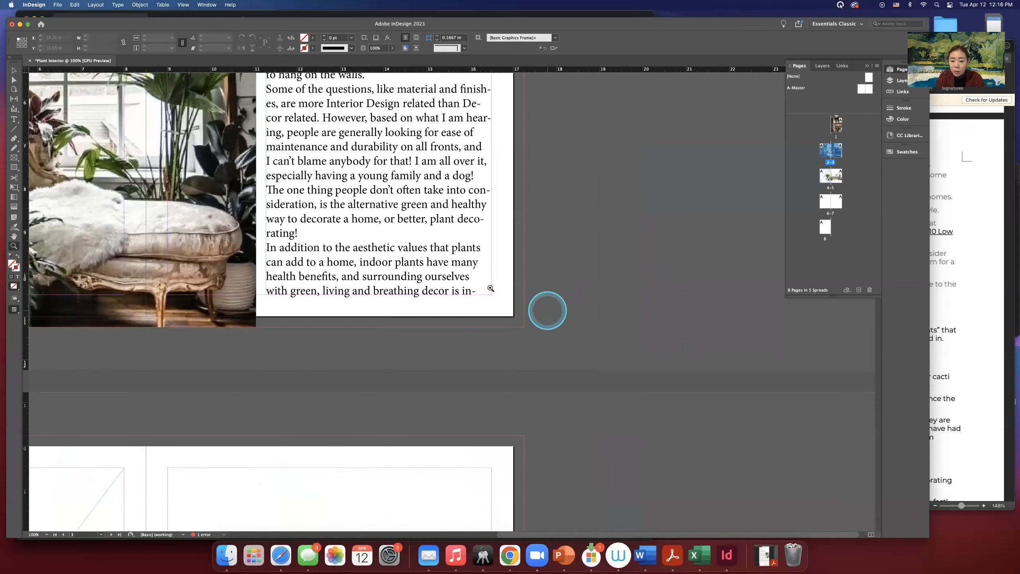
pyautogui.click(498, 308)
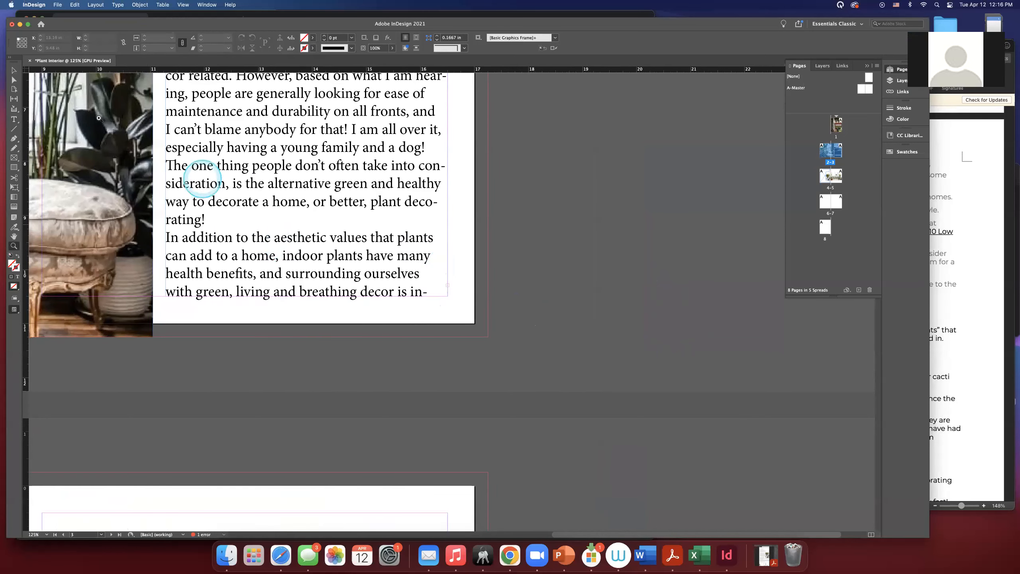
pyautogui.click(14, 72)
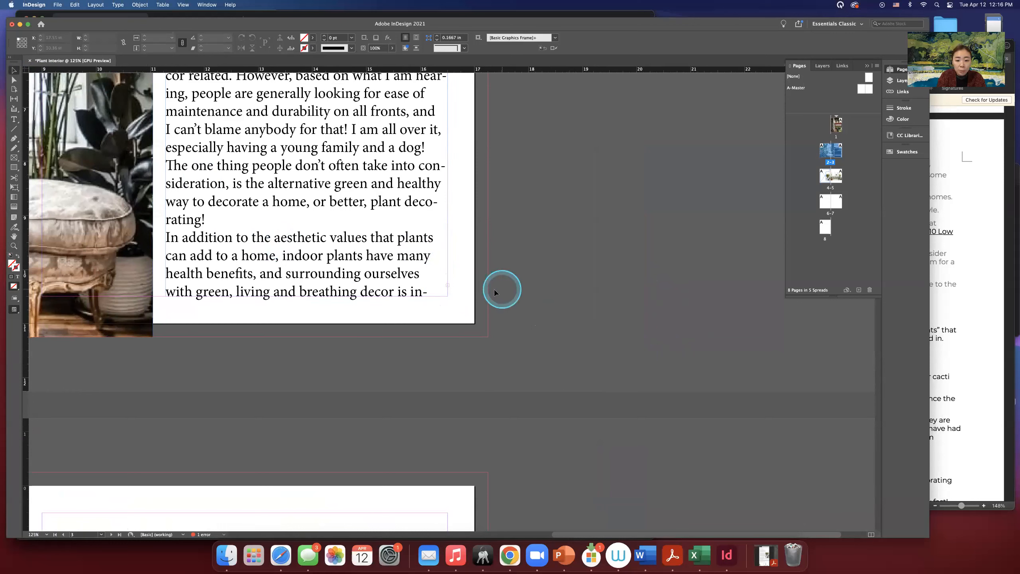
pyautogui.click(447, 286)
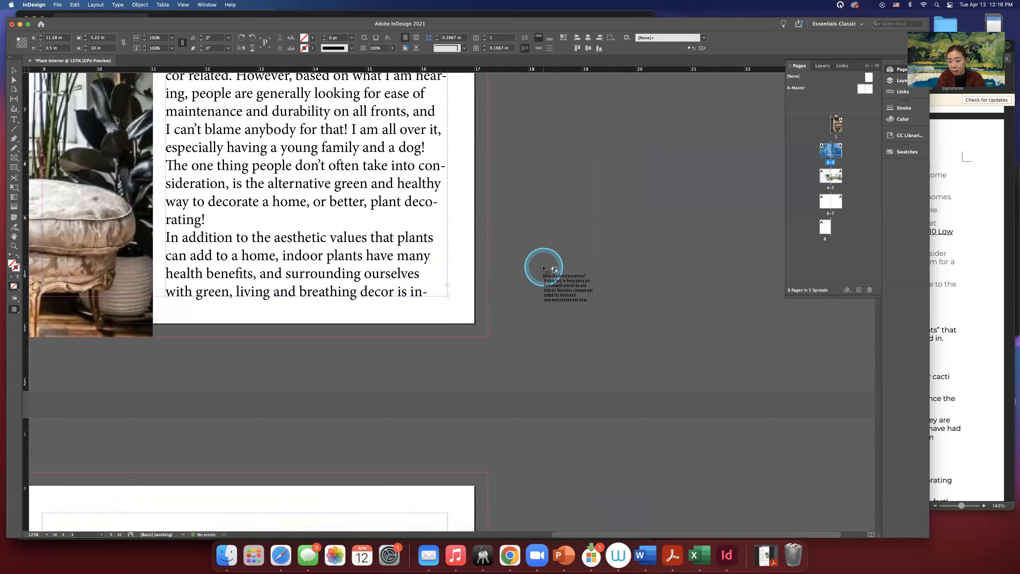
pyautogui.scroll(-10, 544, 268)
pyautogui.hscroll(-5, 544, 268)
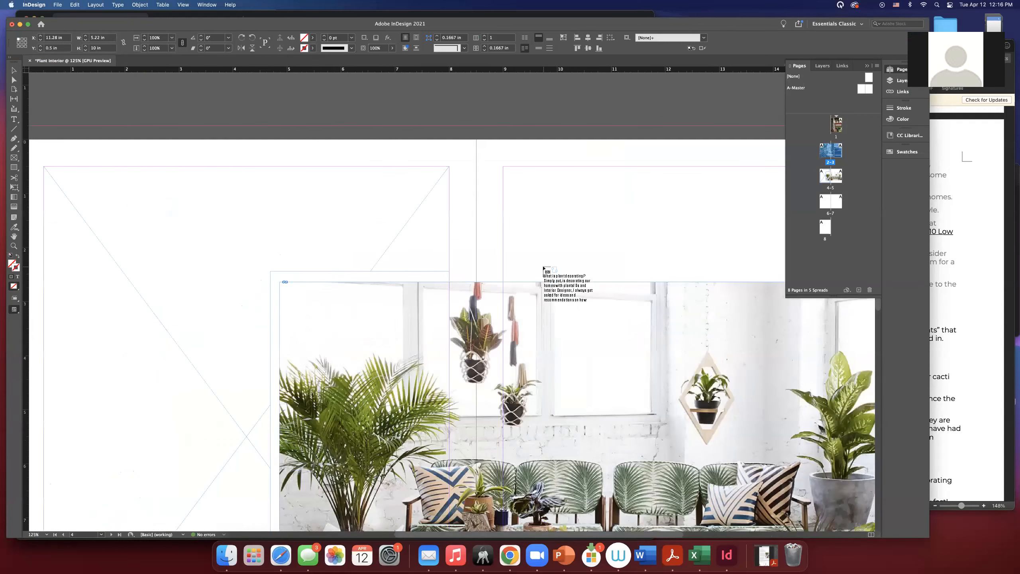
pyautogui.hscroll(-3, 544, 269)
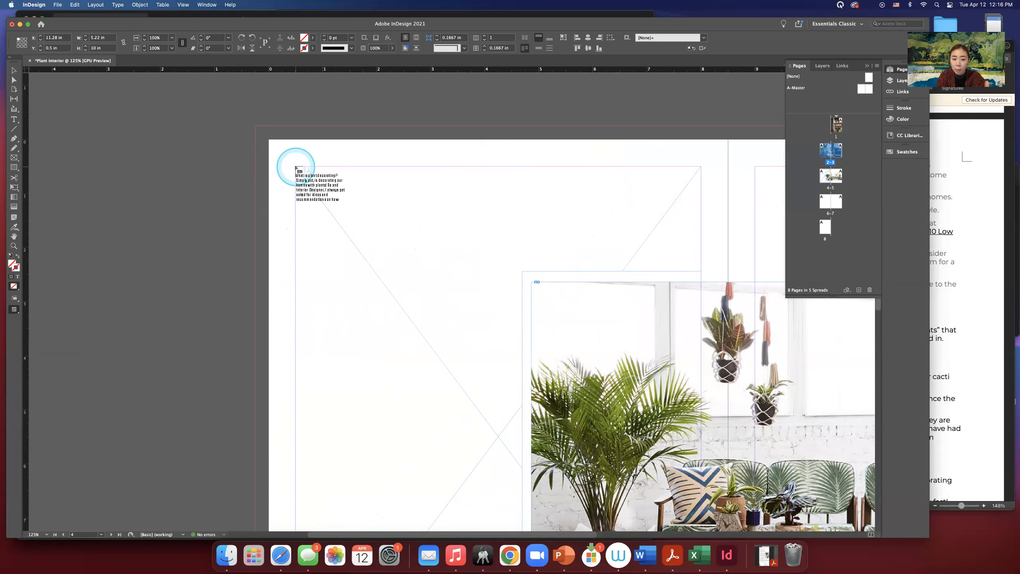
pyautogui.click(296, 167)
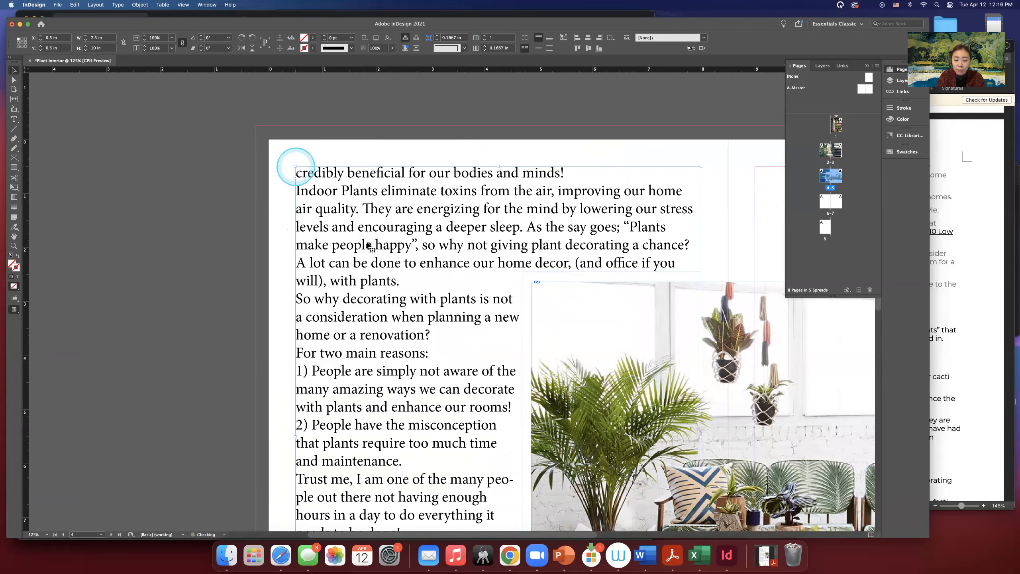
# - Examine how the threaded article text flows around the photo on spread 4-5 and where it ends
pyautogui.scroll(-10, 478, 308)
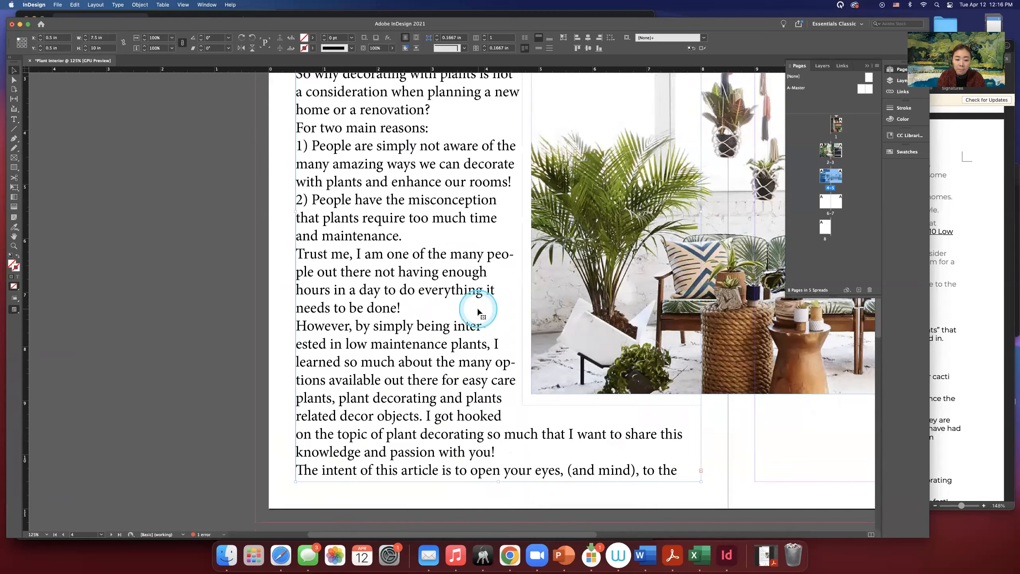
pyautogui.hscroll(4, 538, 328)
pyautogui.scroll(10, 538, 328)
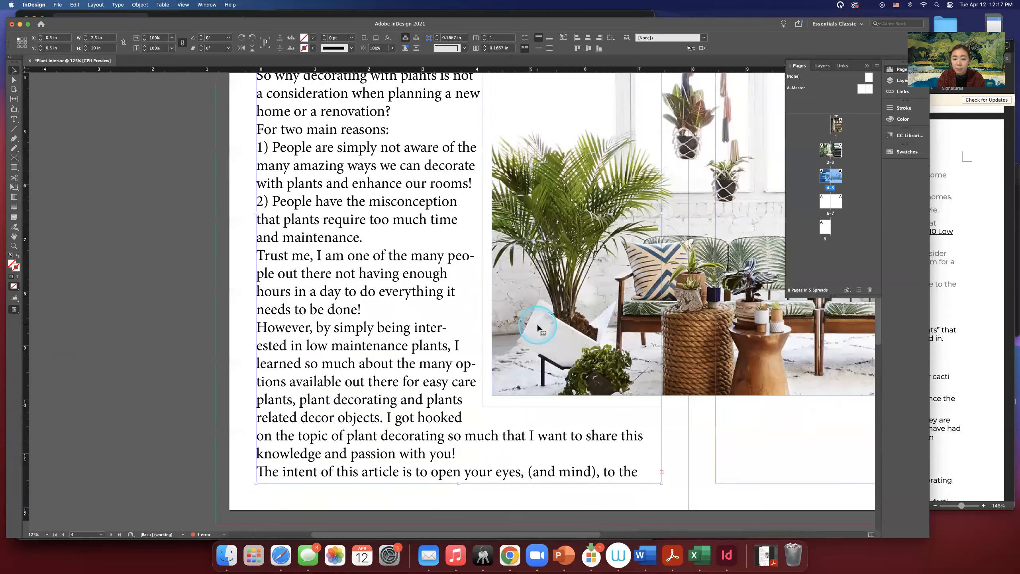
pyautogui.scroll(-10, 538, 328)
pyautogui.scroll(12, 538, 328)
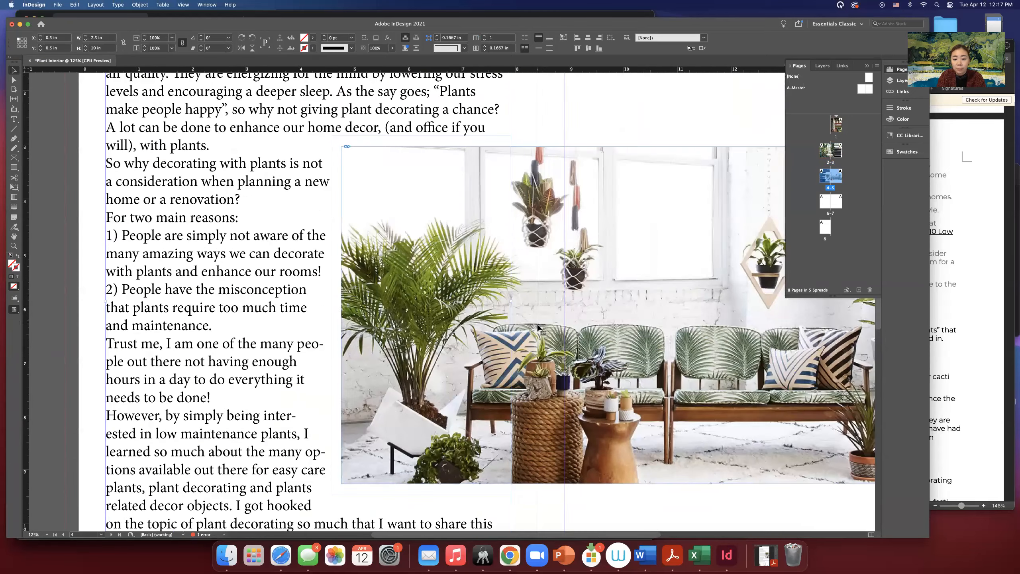
# - Draw an empty frame about 7.5 × 1.9 in across the page 5 margins, above the photo
pyautogui.hscroll(2, 538, 327)
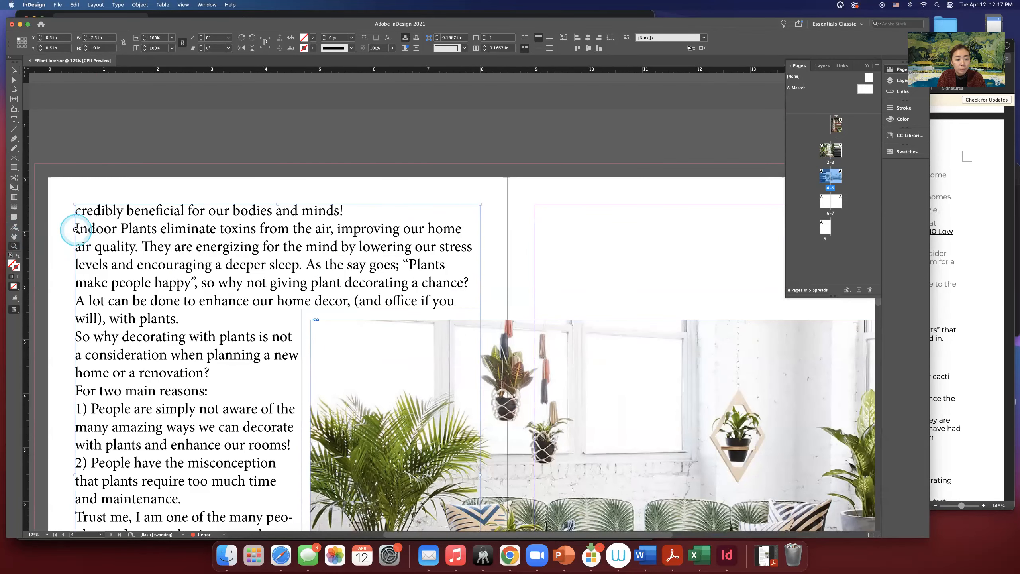
pyautogui.keyDown('alt'); pyautogui.click(75, 230); pyautogui.keyUp('alt')
pyautogui.keyDown('alt'); pyautogui.click(161, 259); pyautogui.keyUp('alt')
pyautogui.scroll(-5, 238, 278)
pyautogui.hscroll(3, 238, 278)
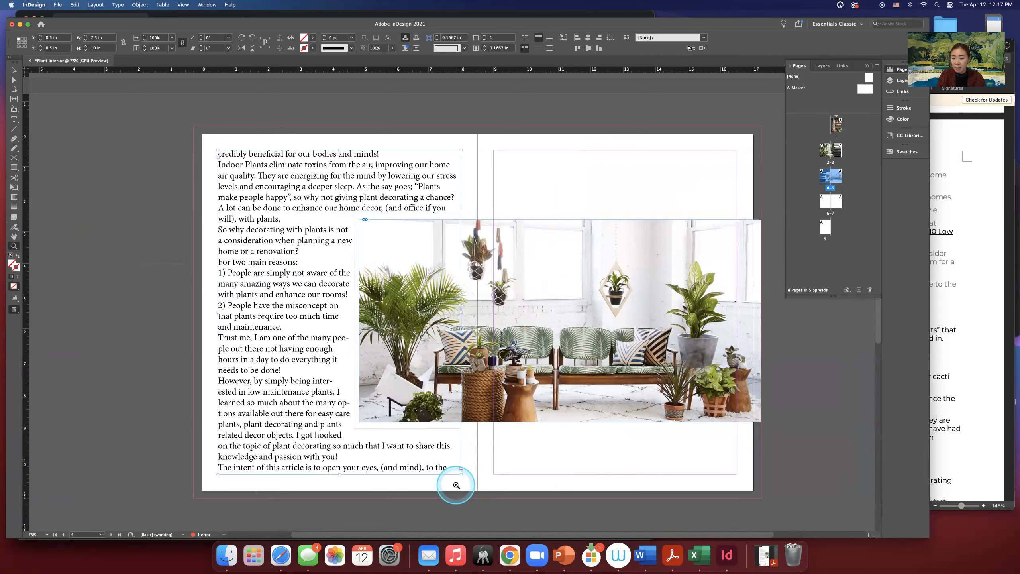
pyautogui.hscroll(5, 439, 325)
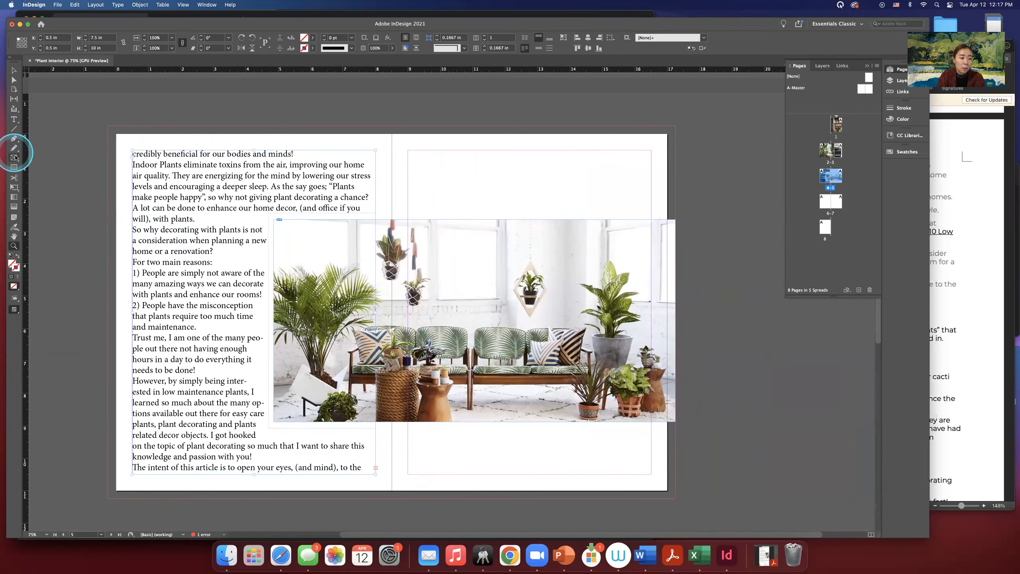
pyautogui.click(13, 158)
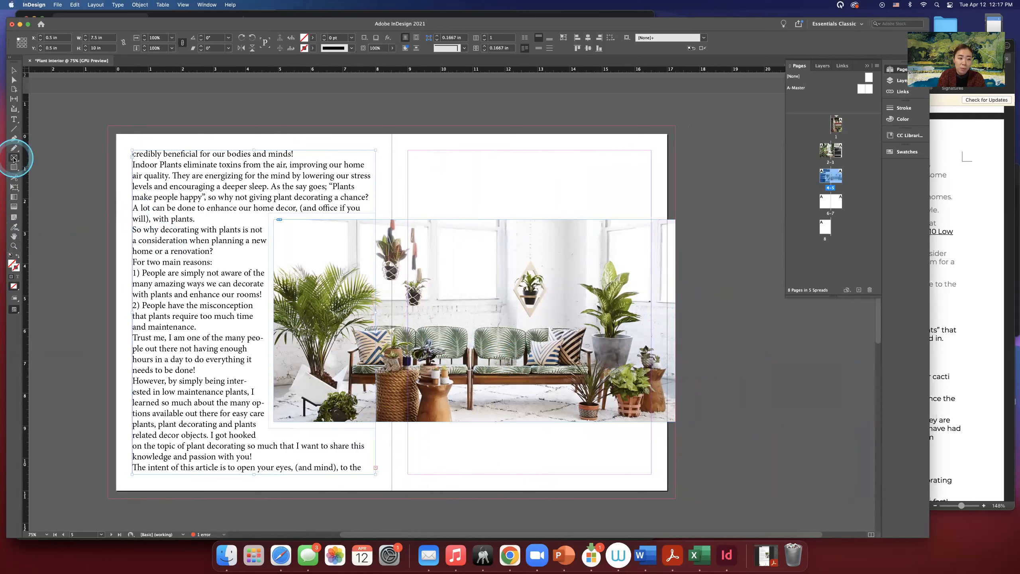
pyautogui.moveTo(407, 150); pyautogui.dragTo(651, 212)
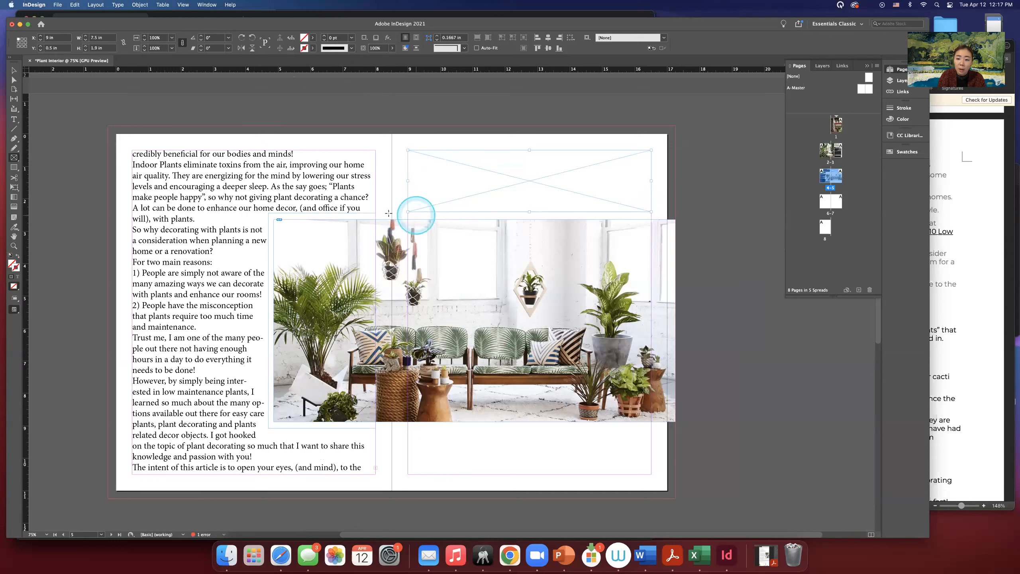
# - Place a horizontal ruler guide at about 2.44 in, just above the photo, and undo the stray narrow frame
pyautogui.moveTo(359, 69); pyautogui.dragTo(369, 214)
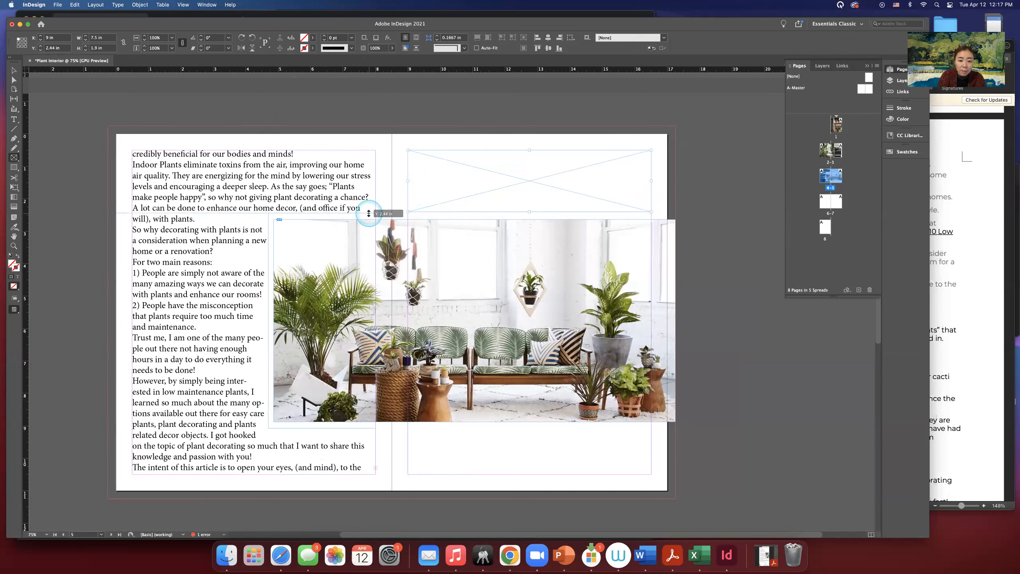
pyautogui.moveTo(405, 194); pyautogui.dragTo(428, 96)
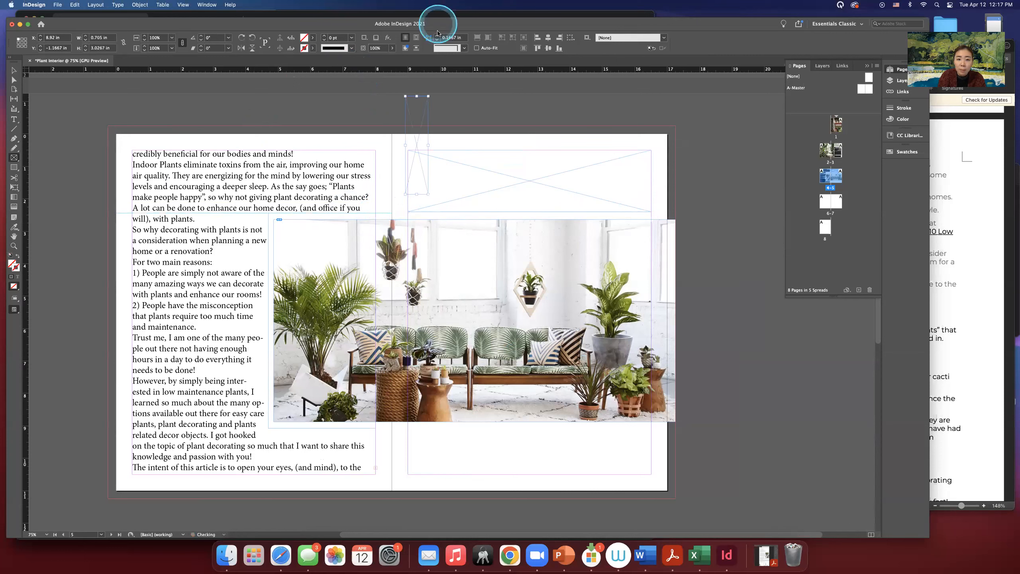
pyautogui.press('super+z')
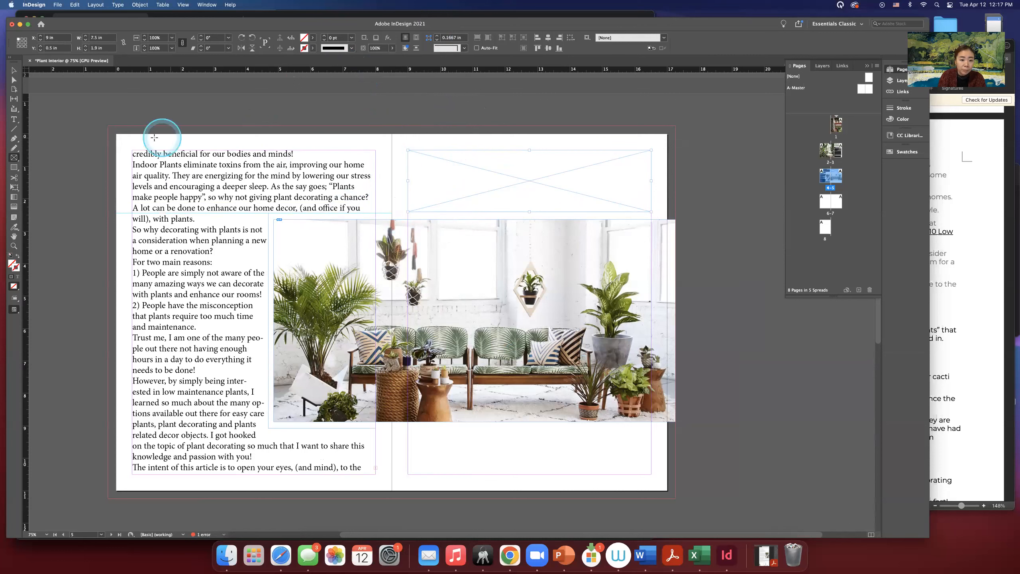
# - Thread the overset text from the notched page 4 frame into the frame above the photo on page 5
pyautogui.click(14, 70)
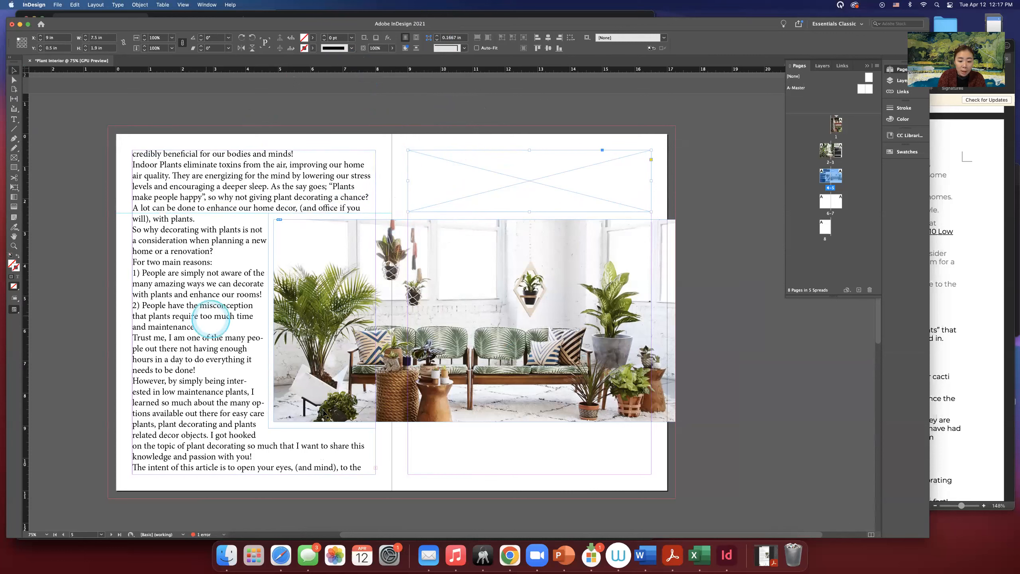
pyautogui.click(375, 468)
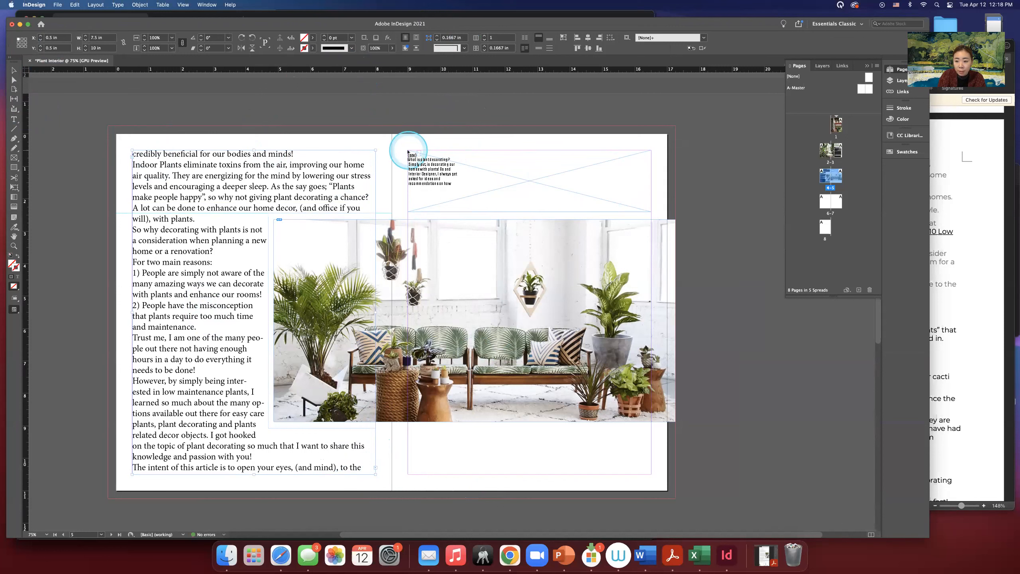
pyautogui.click(408, 151)
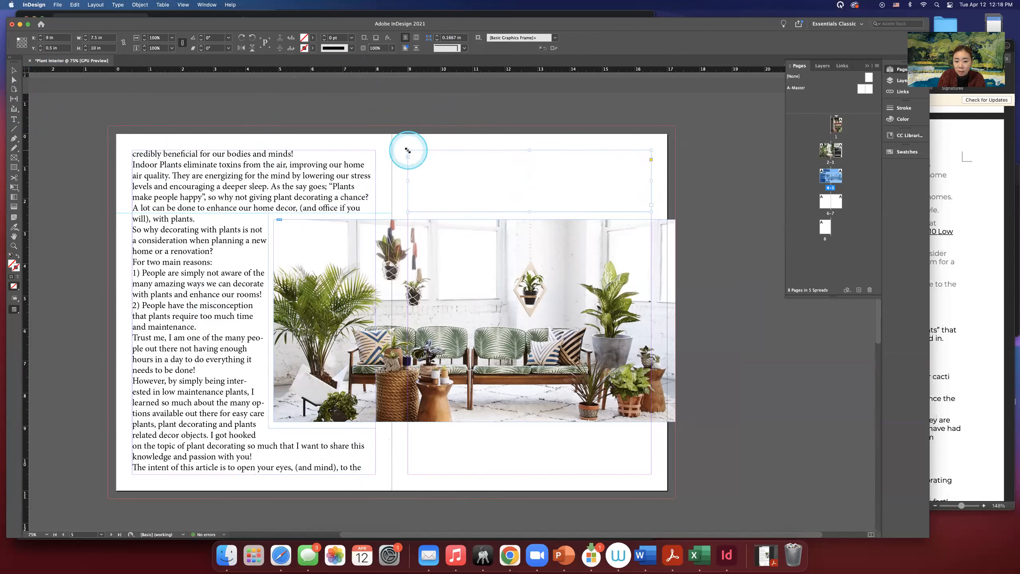
pyautogui.click(597, 212)
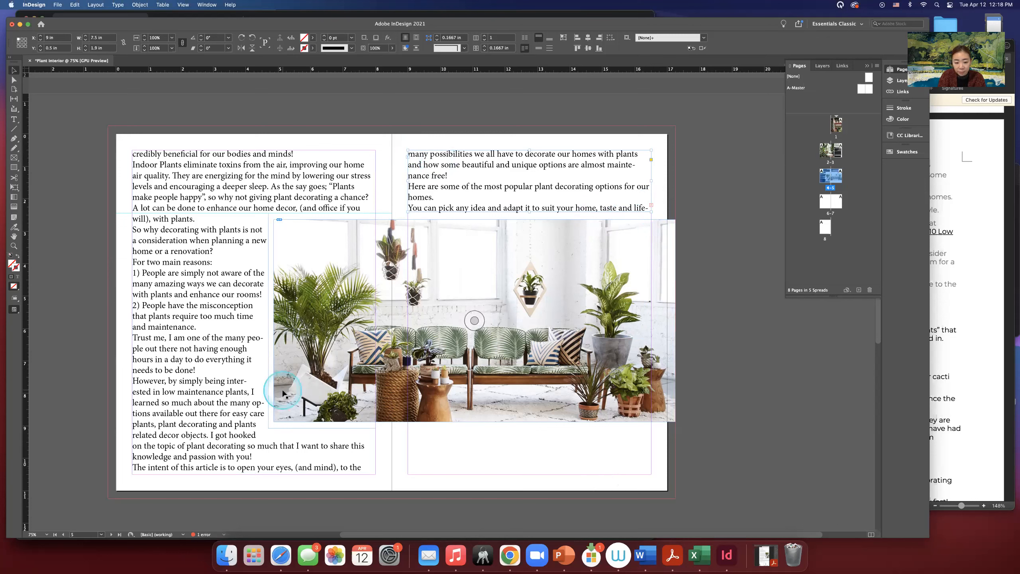
# - Draw a frame about 7.5 × 1.44 in below the photo on page 5 and thread the overset text into it
pyautogui.click(12, 158)
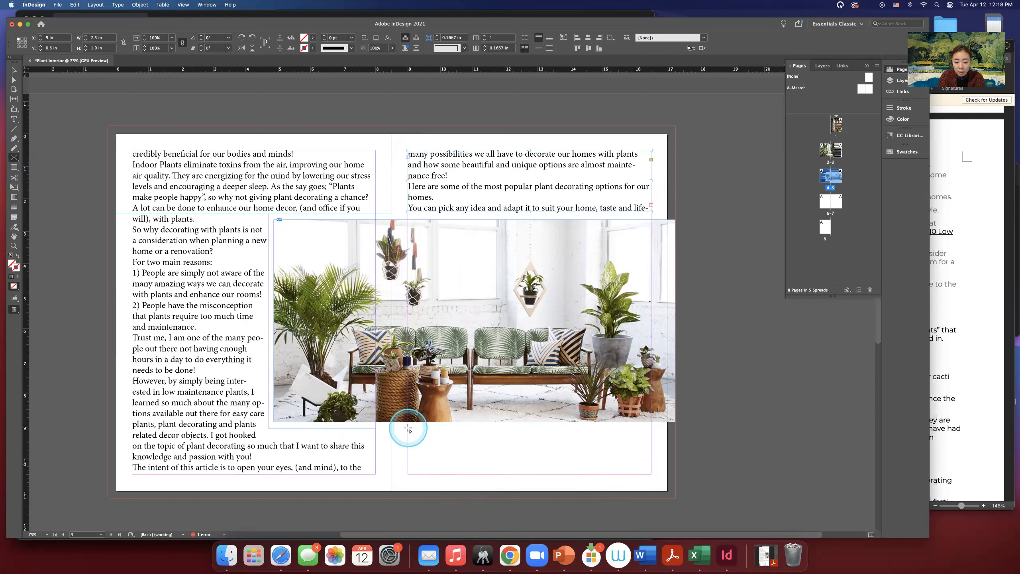
pyautogui.moveTo(408, 429); pyautogui.dragTo(652, 476)
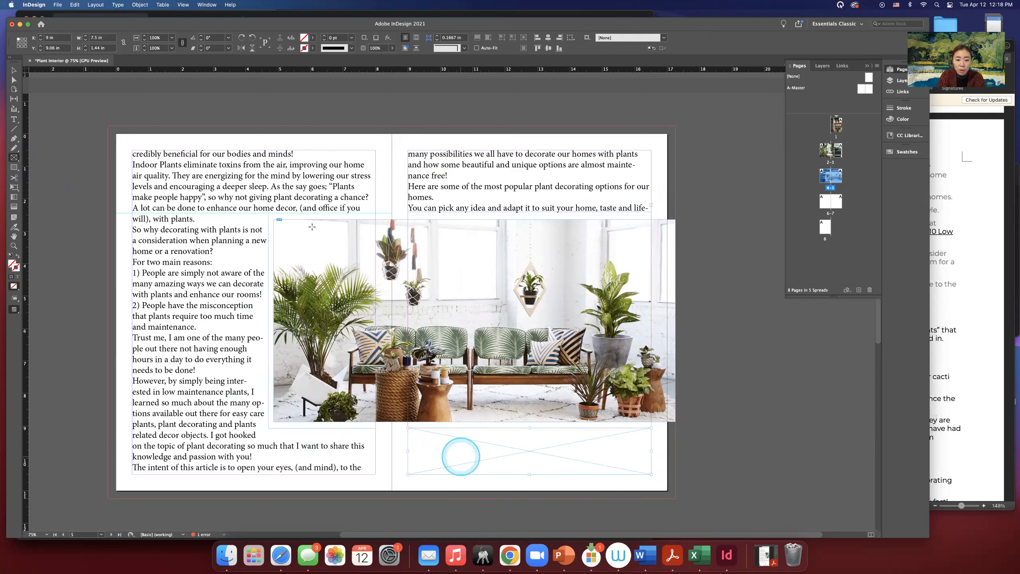
pyautogui.click(13, 70)
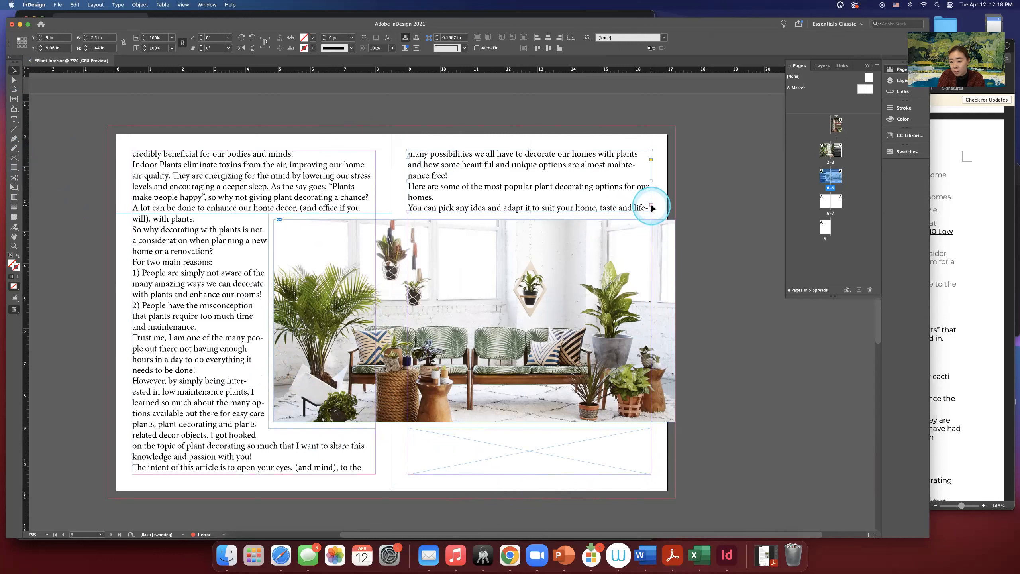
pyautogui.click(651, 208)
pyautogui.click(529, 450)
# - Draw a text frame about 7.5 × 4.42 in from the upper margin of page 6
pyautogui.scroll(-10, 619, 463)
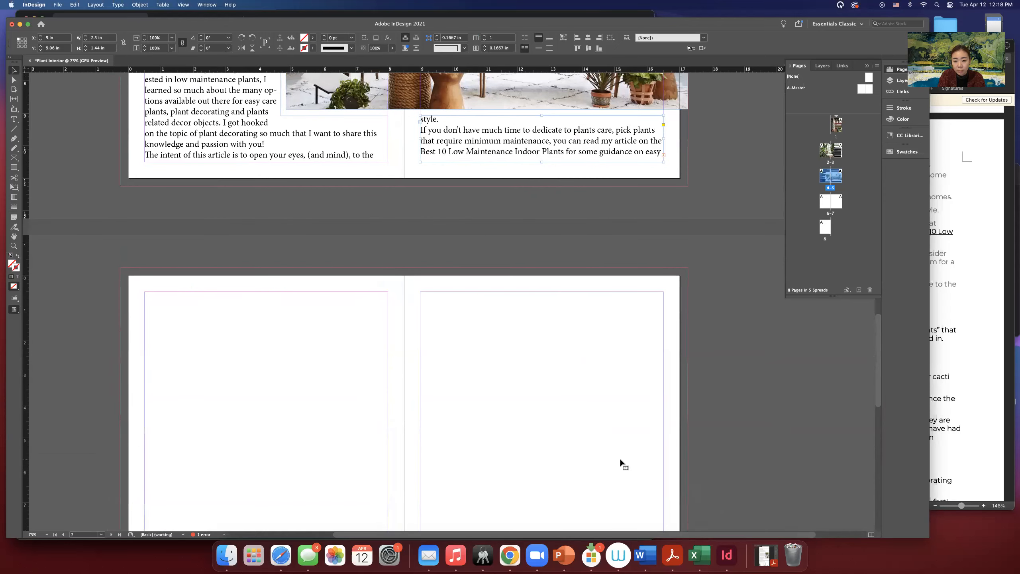
pyautogui.scroll(3, 620, 462)
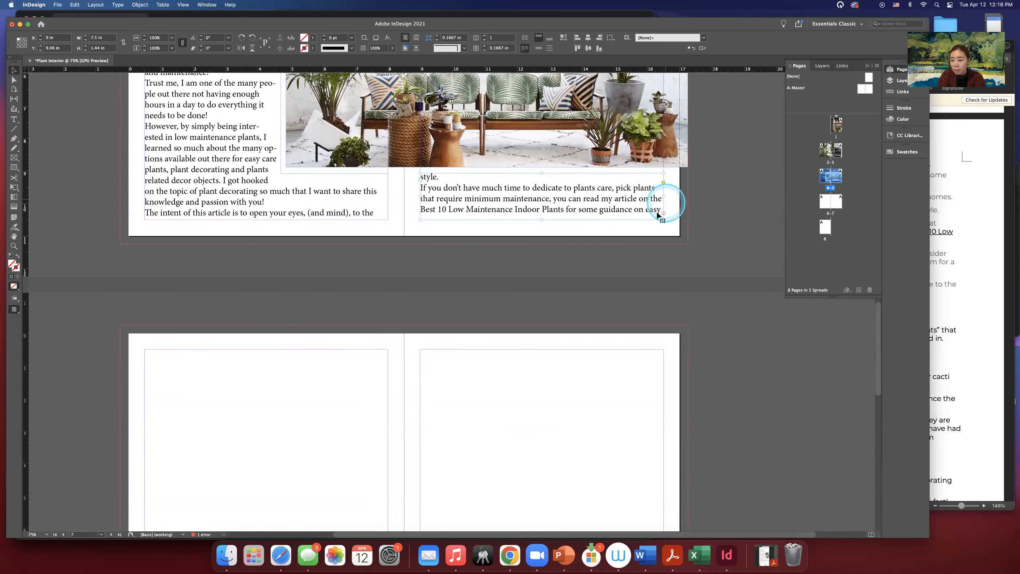
pyautogui.click(14, 118)
pyautogui.scroll(-4, 205, 237)
pyautogui.moveTo(147, 269); pyautogui.dragTo(391, 412)
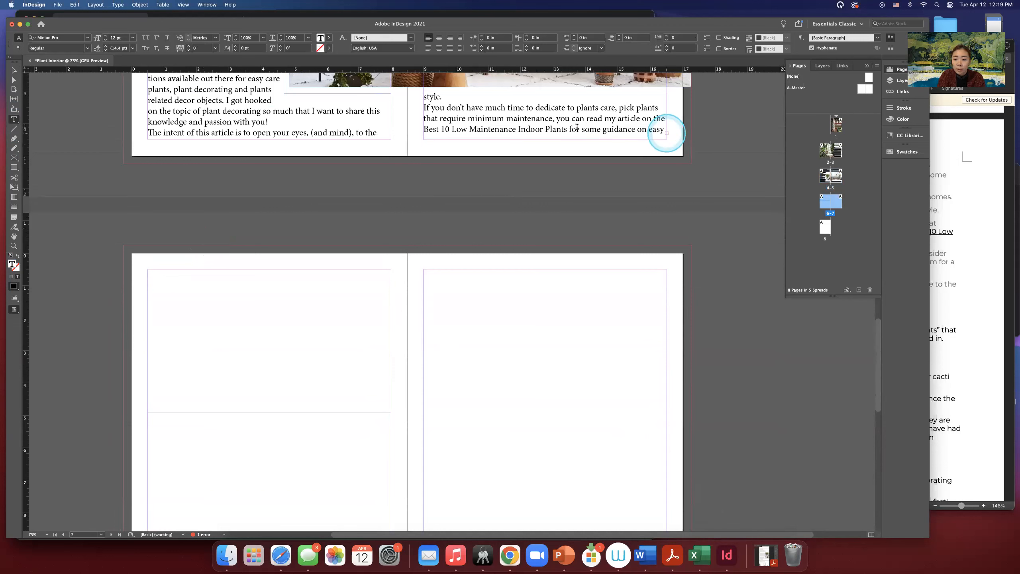
# - Thread the remaining overset text from the lower page 5 frame into the new text frame on page 6
pyautogui.click(14, 71)
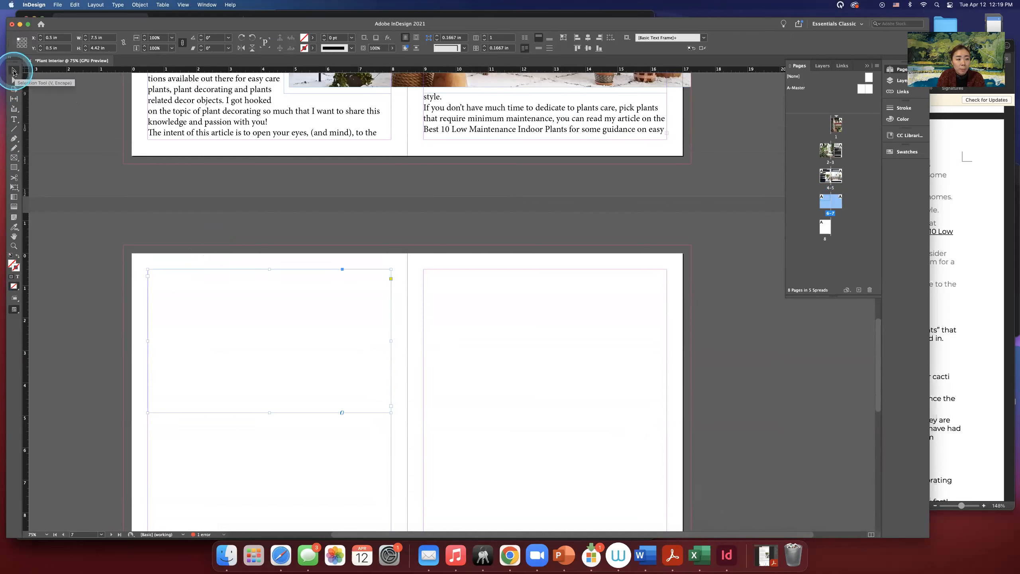
pyautogui.click(667, 136)
pyautogui.click(666, 134)
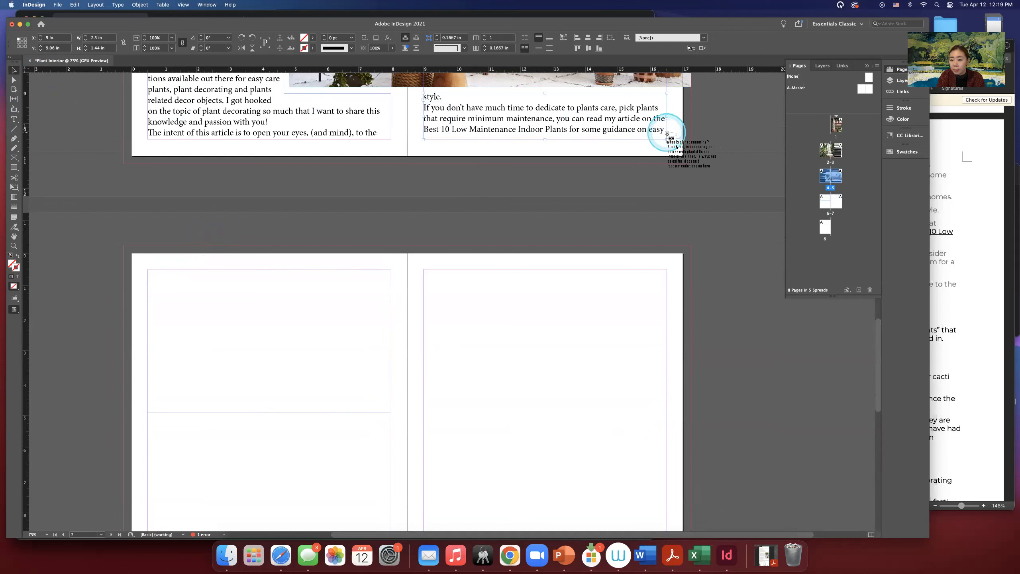
pyautogui.click(148, 271)
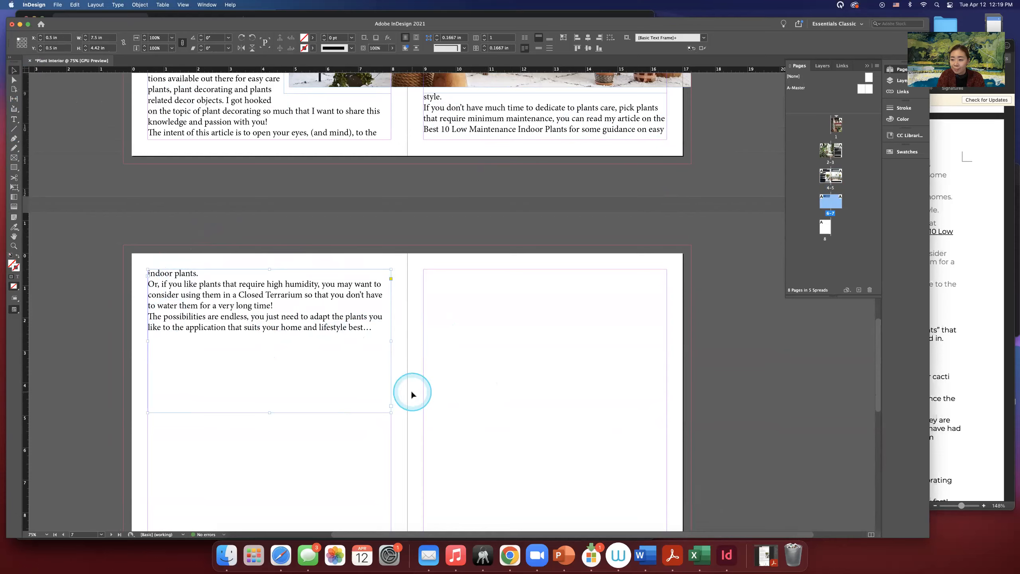
# - Deselect the frame and review how the threaded article runs from page 3 through page 6
pyautogui.scroll(-3, 411, 389)
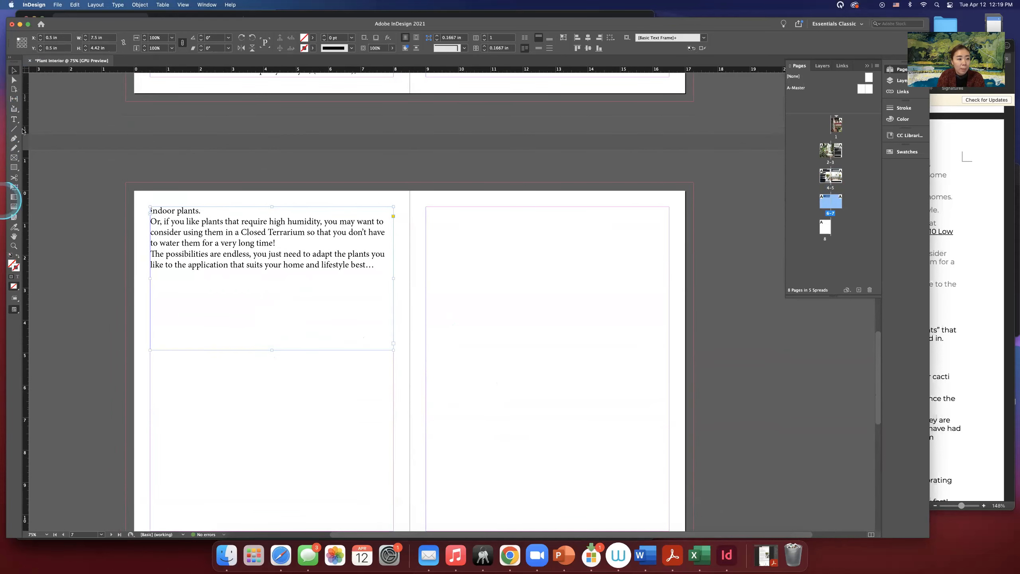
pyautogui.click(204, 188)
pyautogui.scroll(15, 204, 189)
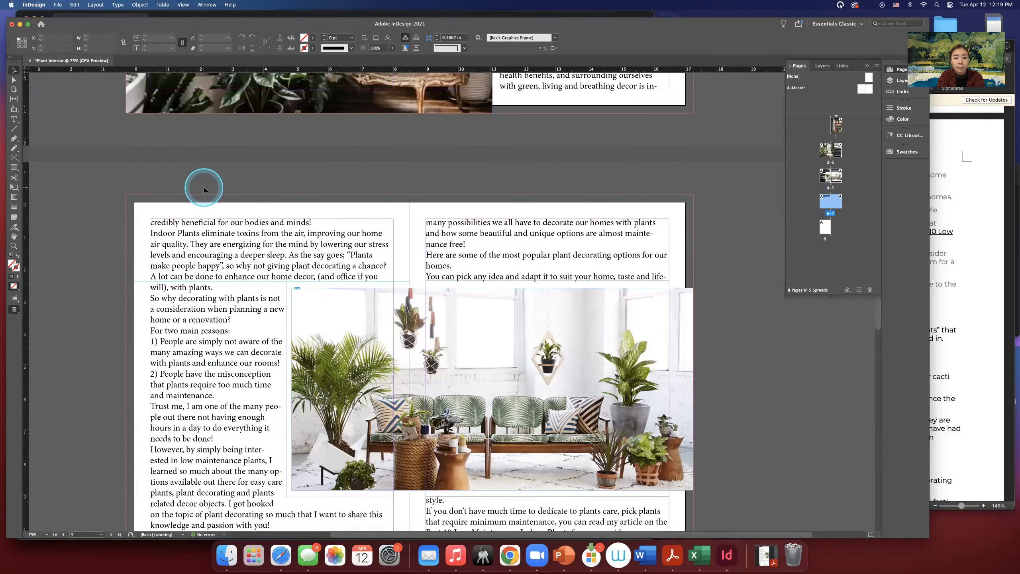
pyautogui.scroll(10, 204, 189)
pyautogui.scroll(-5, 204, 189)
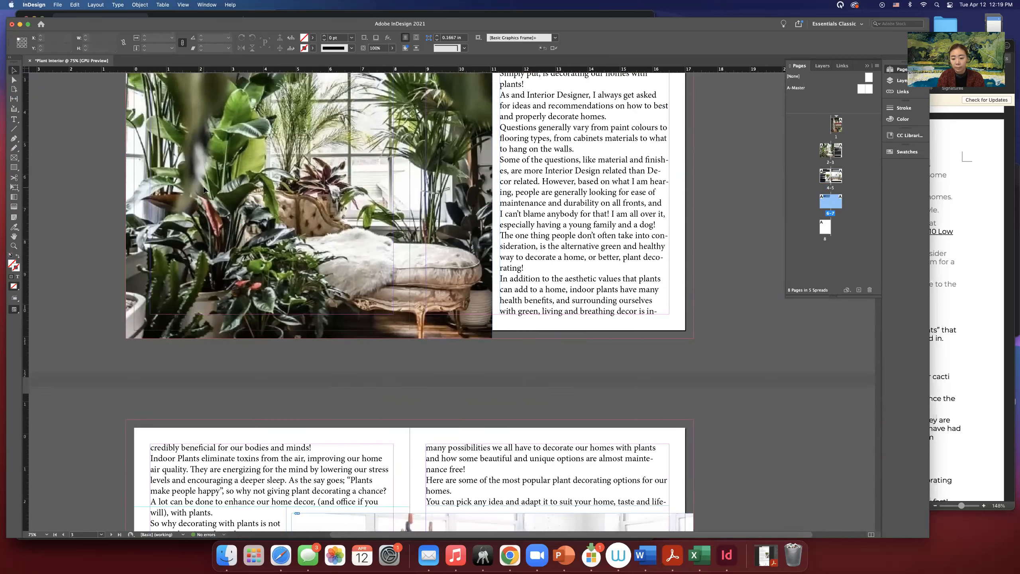
pyautogui.scroll(-20, 204, 189)
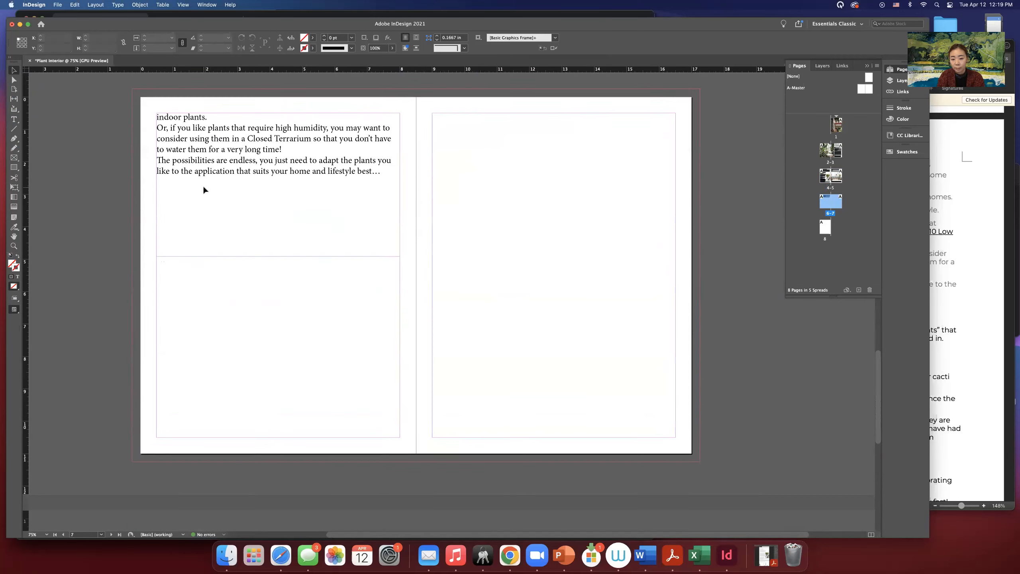
pyautogui.scroll(3, 203, 190)
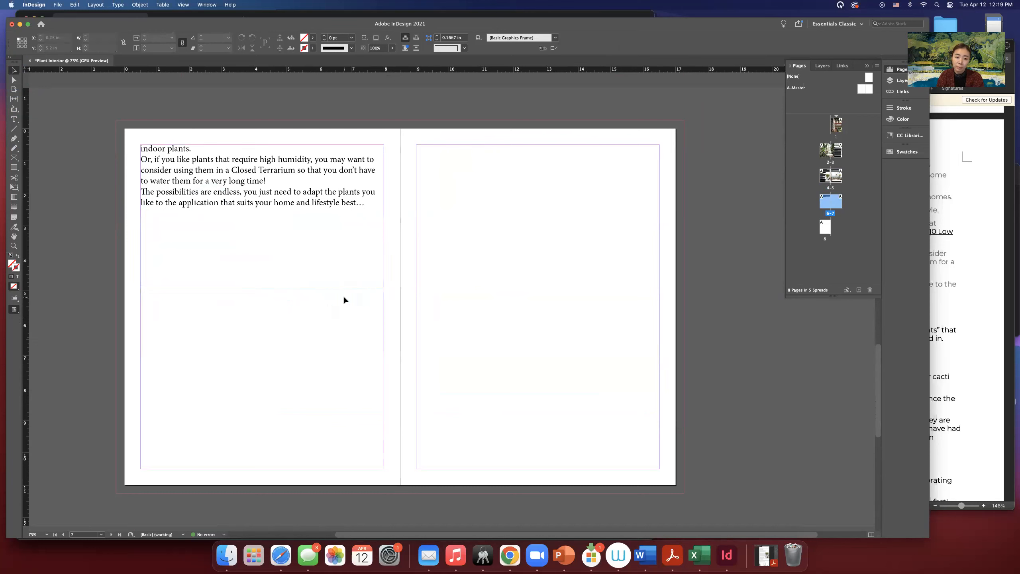
# - Shorten the page 6 text frame to end just below its last line of text and deselect it
pyautogui.click(262, 289)
pyautogui.moveTo(262, 288); pyautogui.dragTo(261, 213)
pyautogui.click(264, 284)
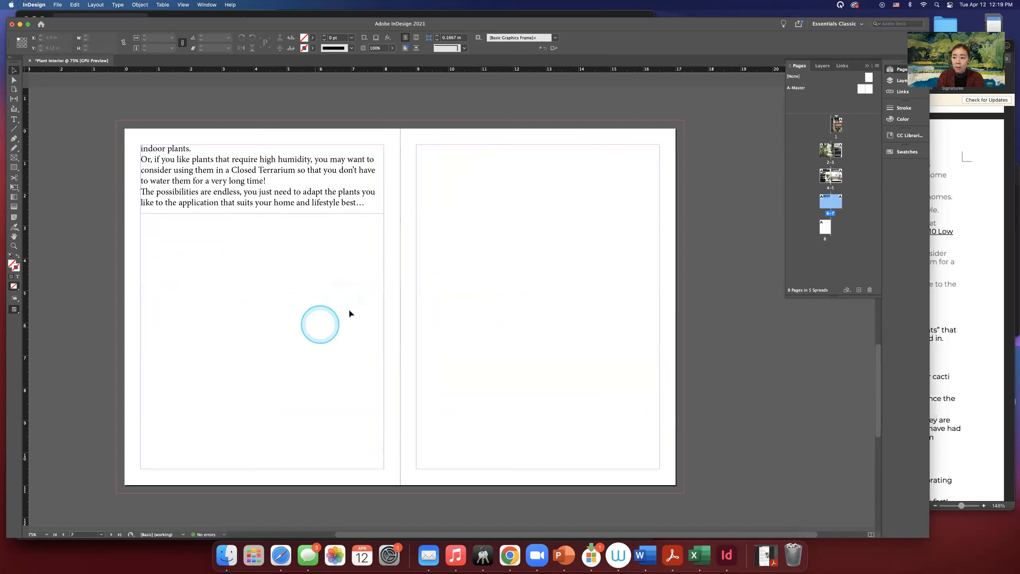
# - Recheck spreads 4-5 and 6-7, compare them with the remaining page layouts in PLANT INTERIOR.pdf in Acrobat, and return to InDesign
pyautogui.scroll(10, 425, 334)
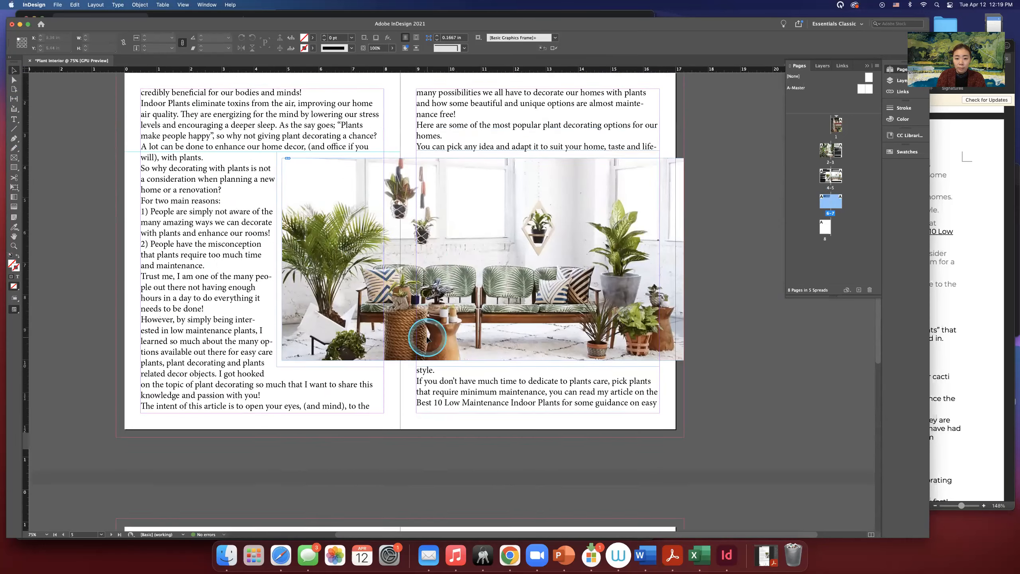
pyautogui.scroll(-12, 426, 334)
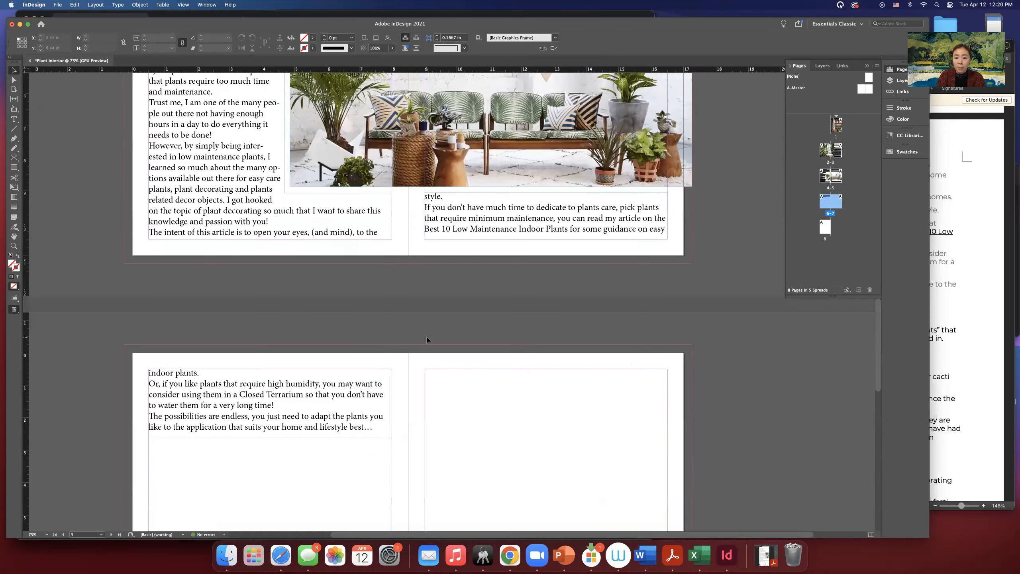
pyautogui.scroll(-2, 425, 339)
pyautogui.scroll(4, 426, 339)
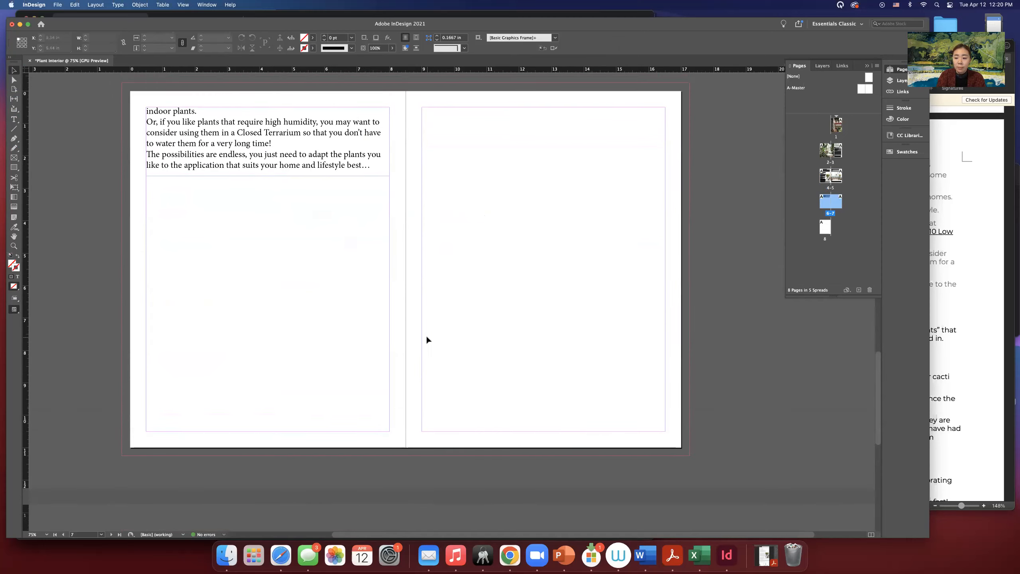
pyautogui.click(766, 555)
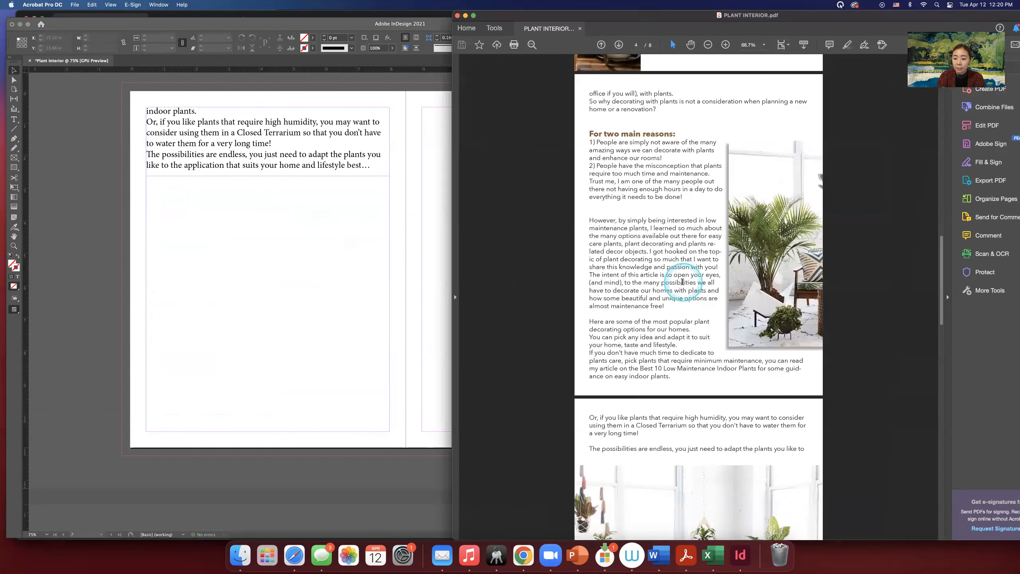
pyautogui.scroll(-12, 683, 282)
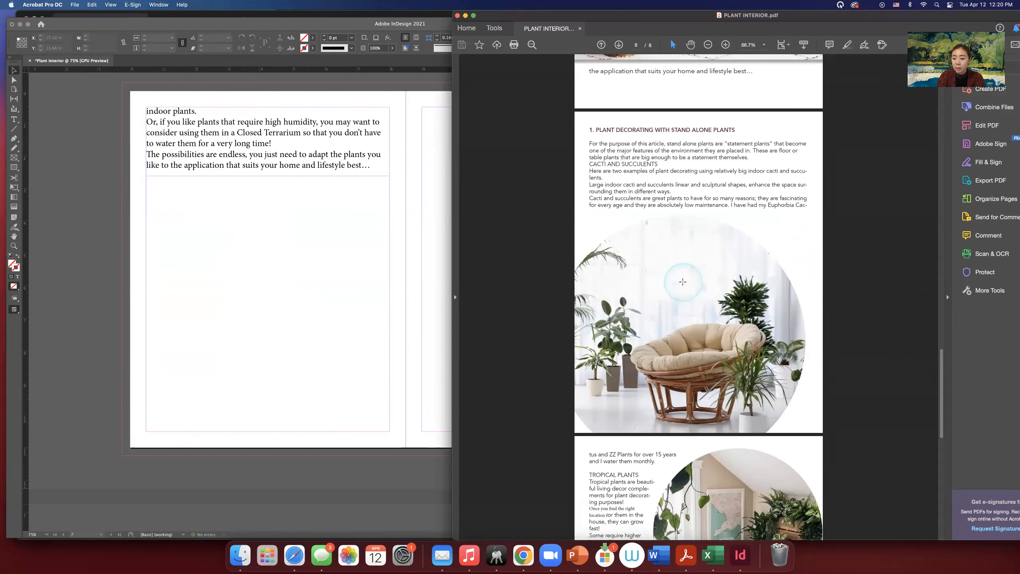
pyautogui.scroll(-8, 682, 282)
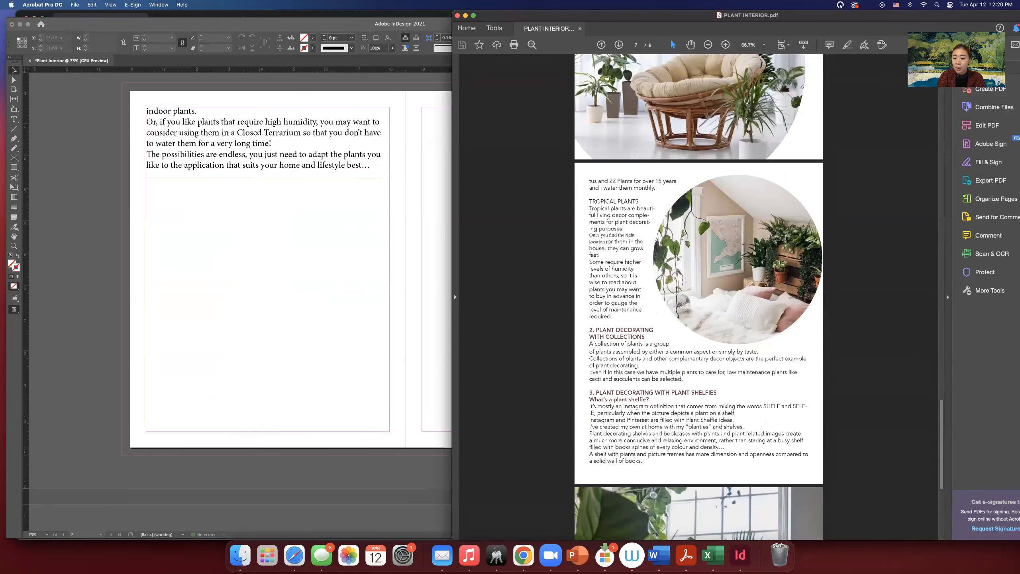
pyautogui.scroll(3, 768, 262)
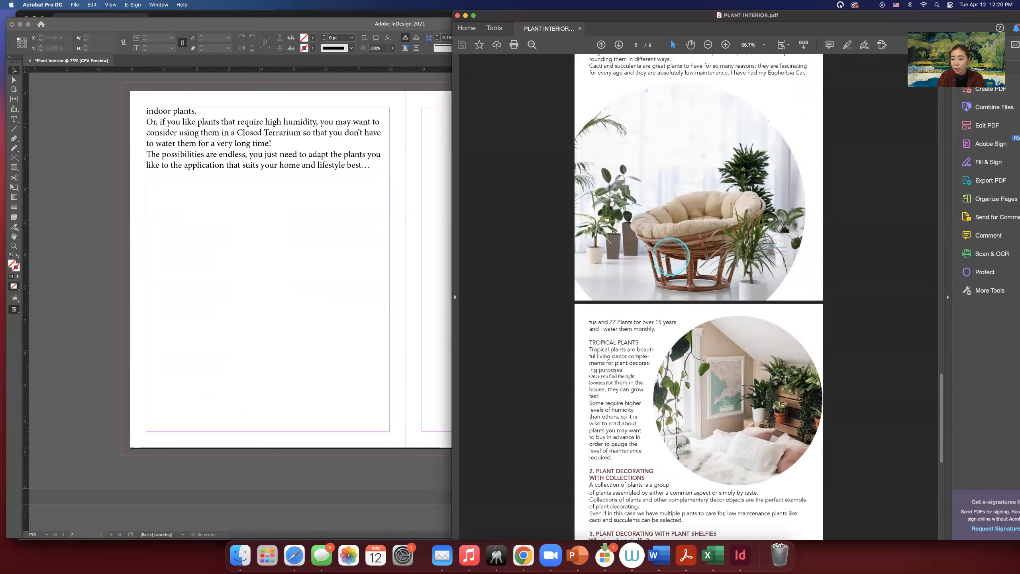
pyautogui.click(356, 348)
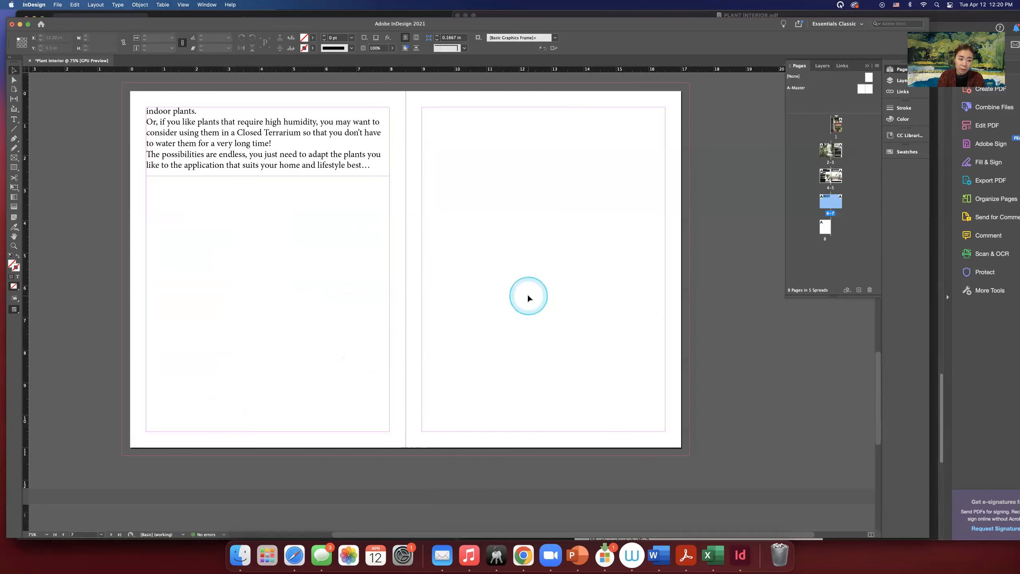
# - Draw a circular image frame about 7.48 in across on page 6 below the text with the Ellipse Frame tool
pyautogui.scroll(3, 528, 297)
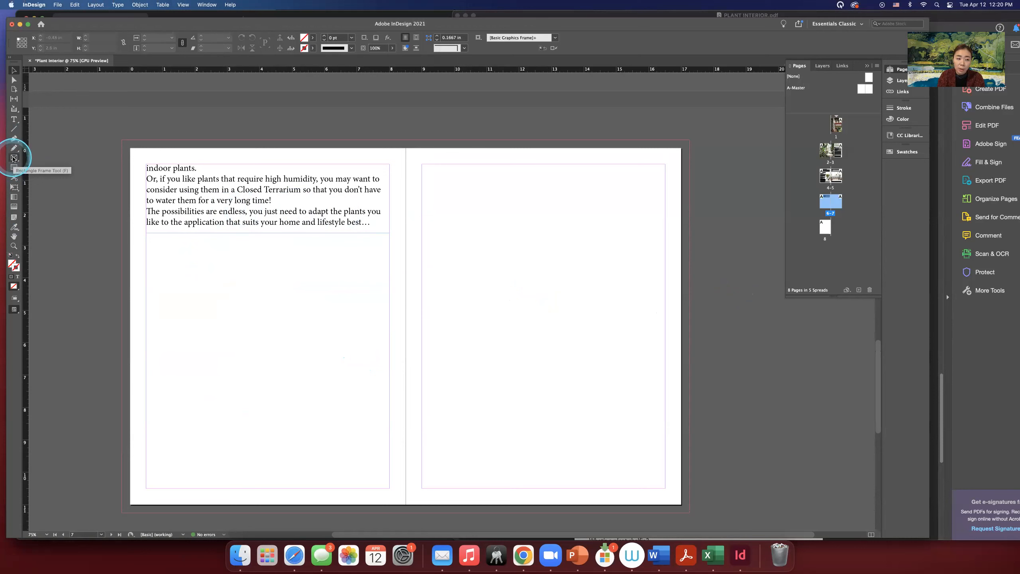
pyautogui.click(14, 158)
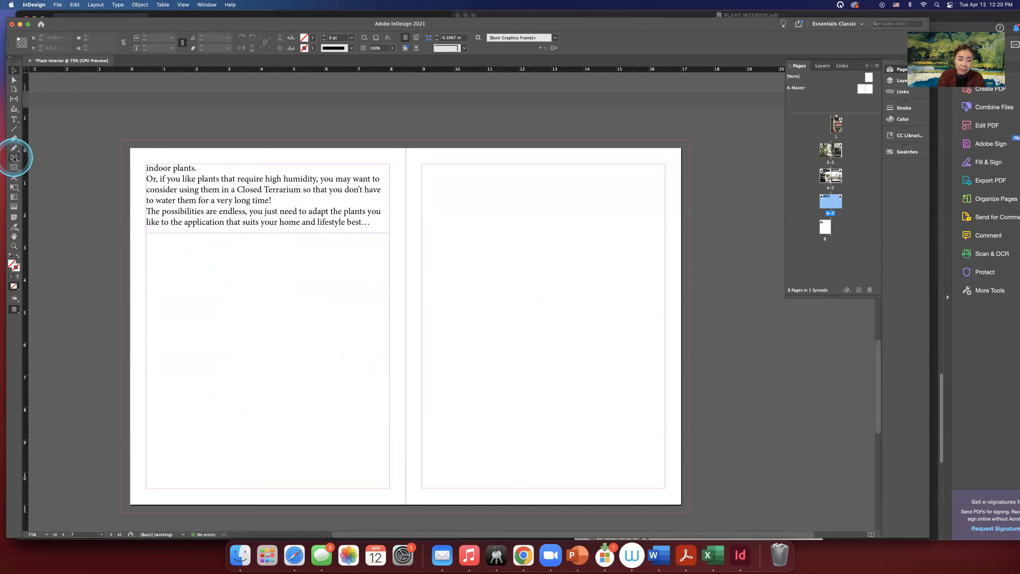
pyautogui.click(14, 158)
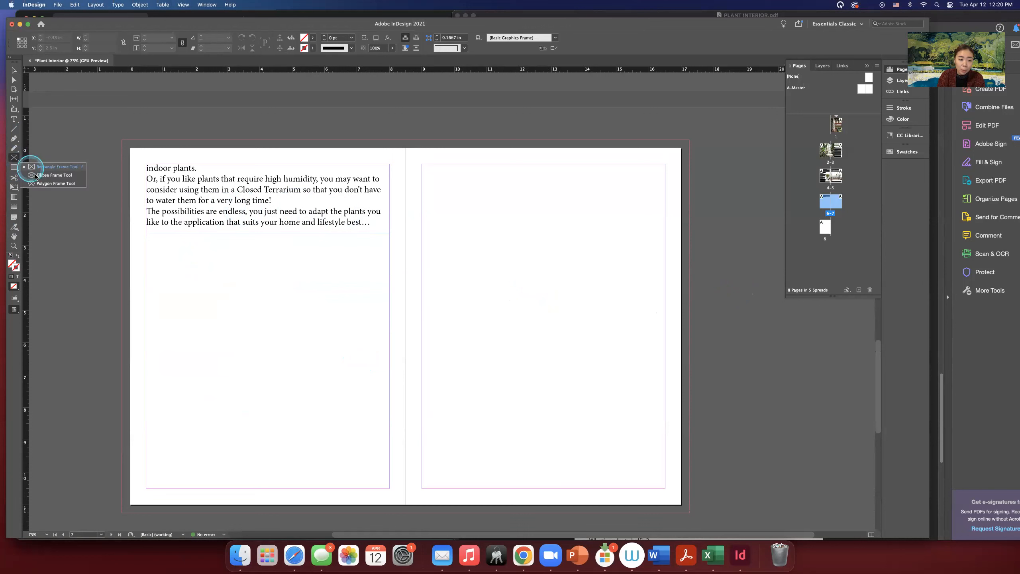
pyautogui.click(38, 178)
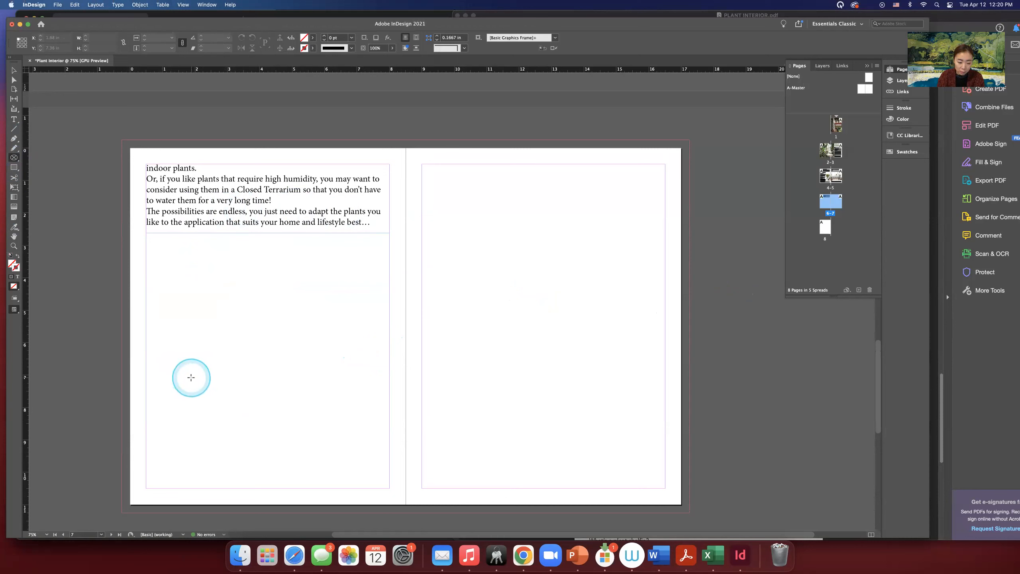
pyautogui.moveTo(197, 382); pyautogui.dragTo(390, 515)
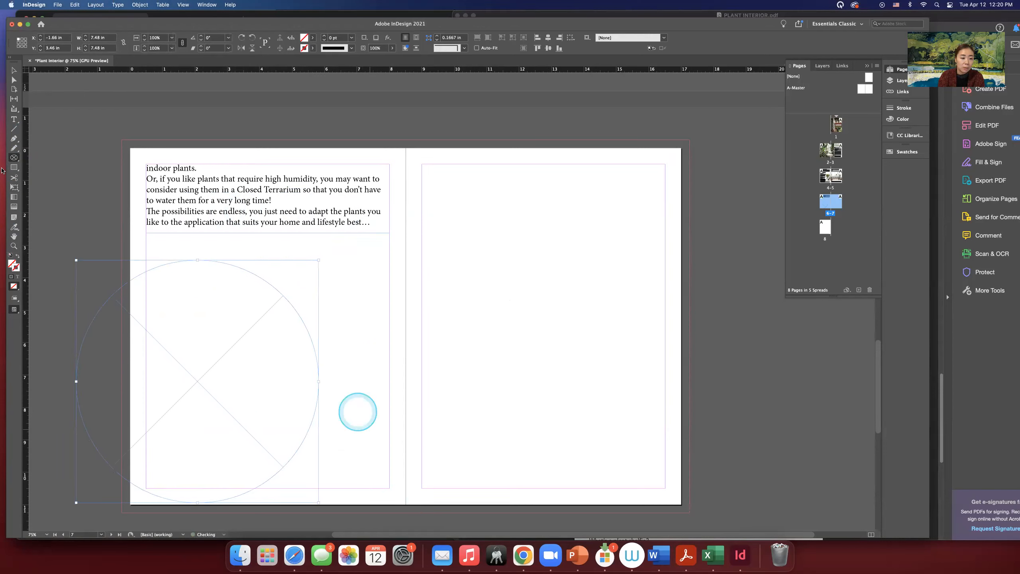
# - Reposition and enlarge the page 6 elliptical frame to about 8.97 by 8.68 in, extending past the page's outer and bottom edges
pyautogui.click(12, 73)
pyautogui.moveTo(275, 292); pyautogui.dragTo(326, 297)
pyautogui.moveTo(365, 262); pyautogui.dragTo(381, 251)
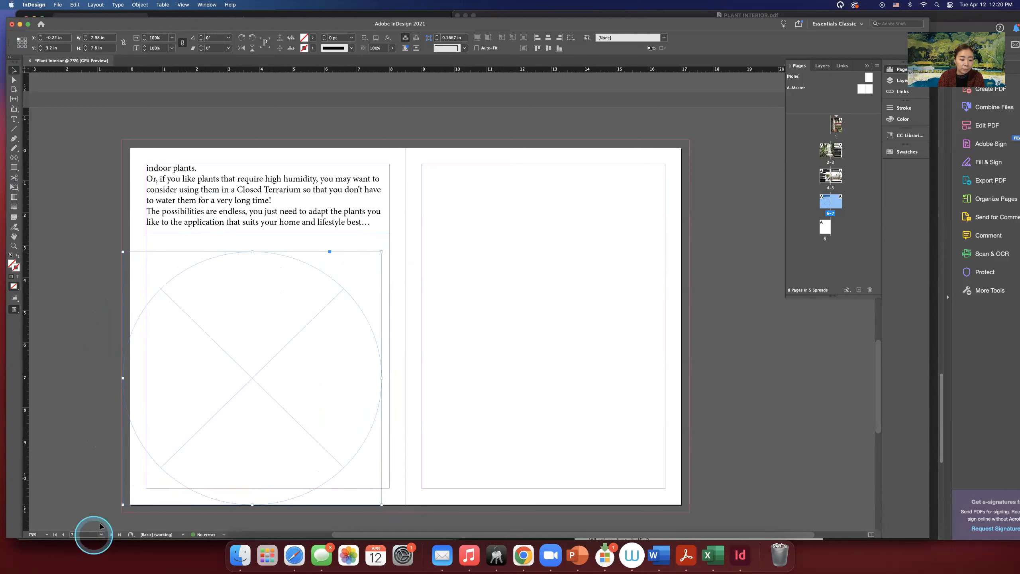
pyautogui.moveTo(125, 506); pyautogui.dragTo(102, 521)
pyautogui.click(300, 286)
pyautogui.moveTo(103, 252); pyautogui.dragTo(95, 241)
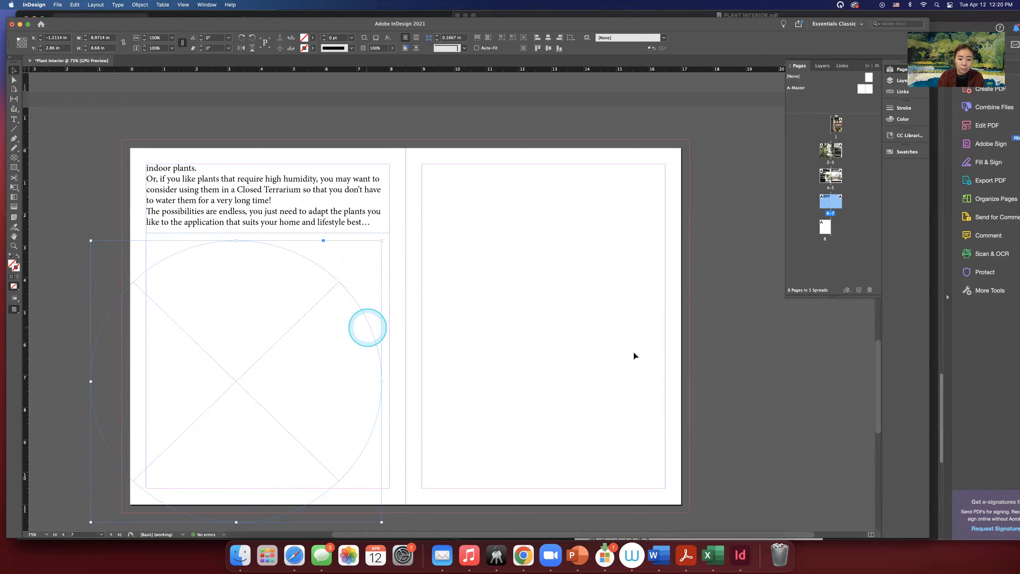
# - Minimize the reference PDF, switch to the Samples folder in Finder and place Sample 3-4.jpeg in the page 6 elliptical frame
pyautogui.click(978, 434)
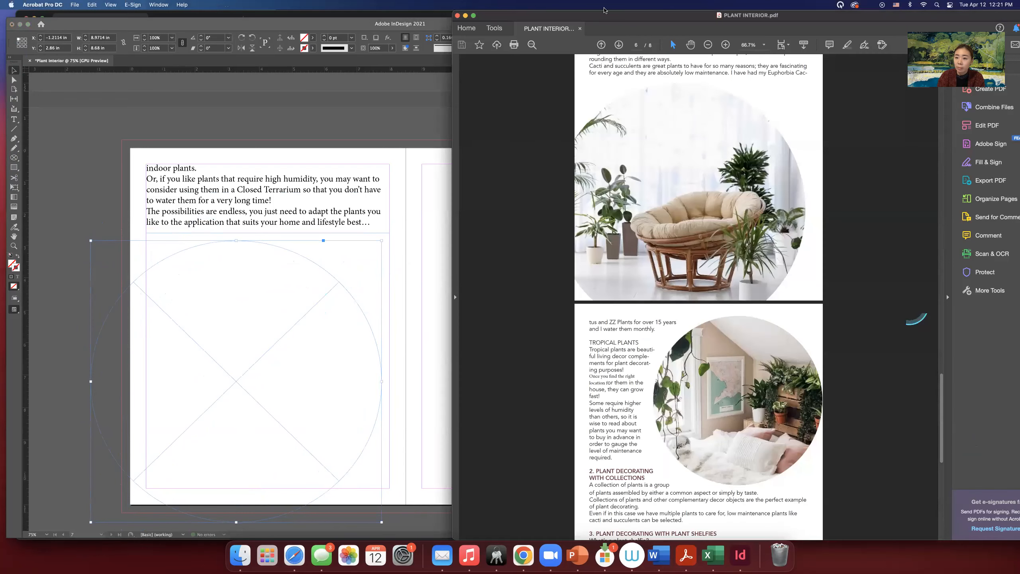
pyautogui.click(465, 15)
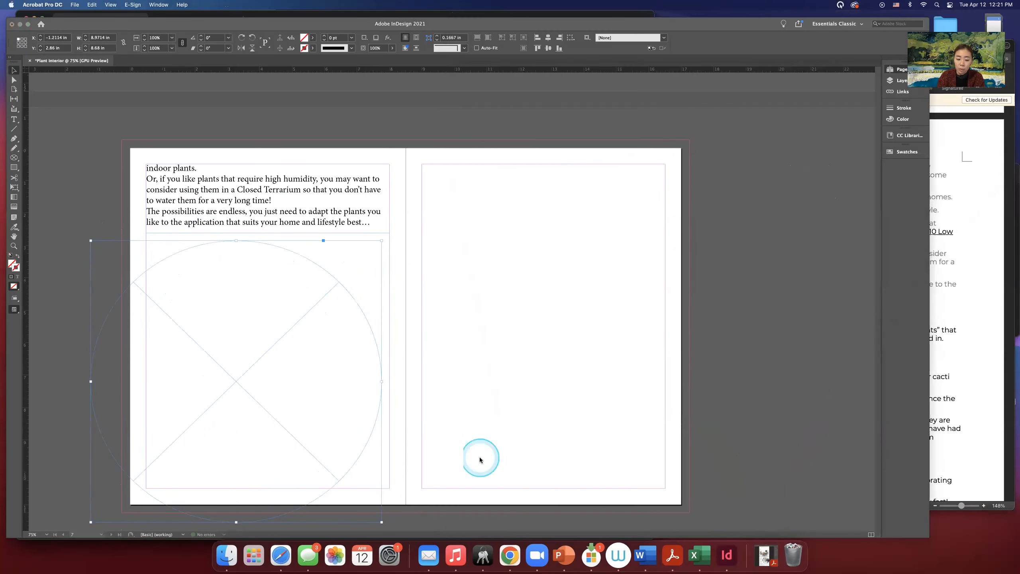
pyautogui.click(228, 555)
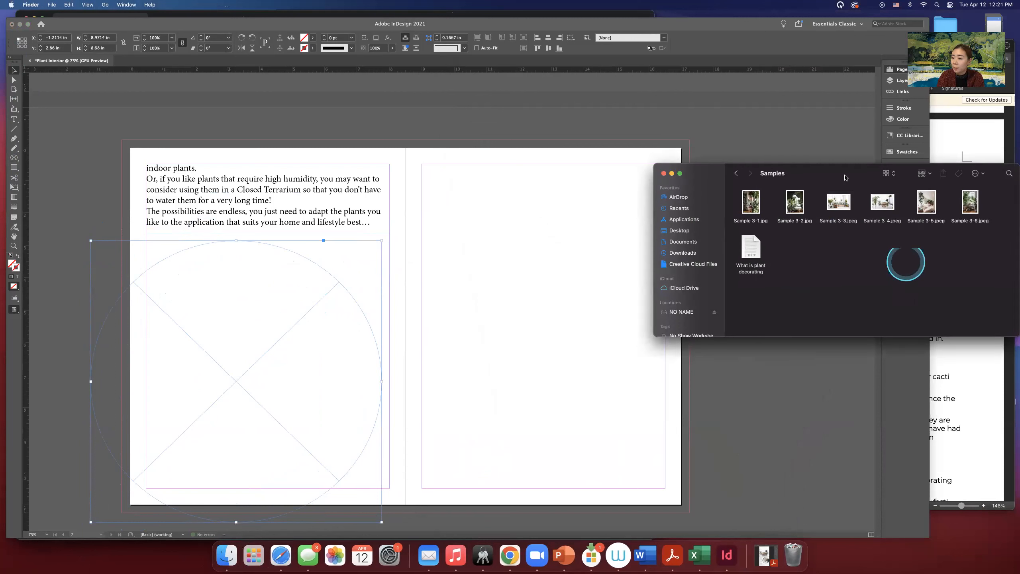
pyautogui.moveTo(1005, 271); pyautogui.dragTo(997, 273)
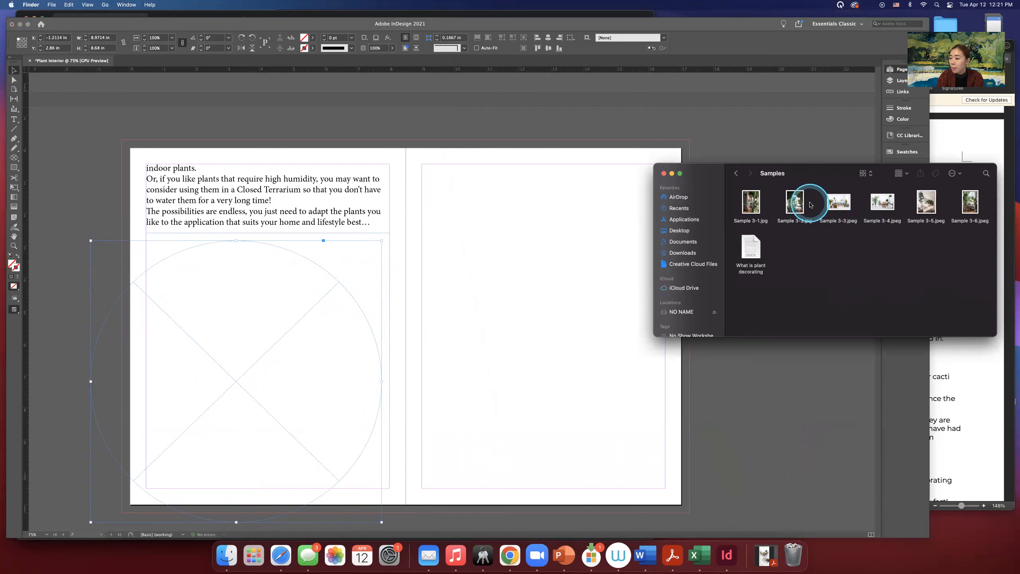
pyautogui.click(881, 204)
pyautogui.moveTo(885, 202); pyautogui.dragTo(293, 333)
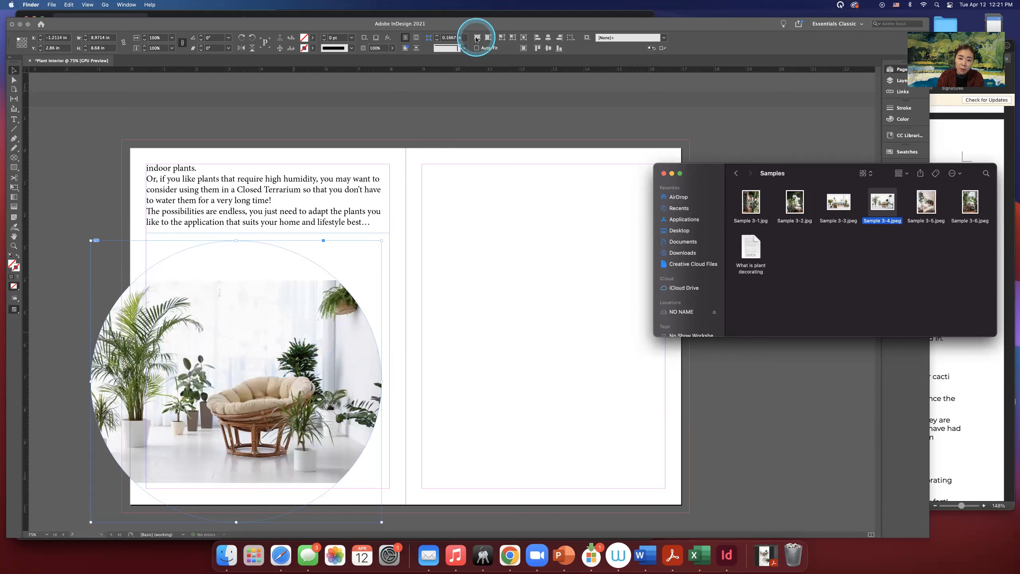
# - Fit the armchair photo to fill its frame proportionally, then deselect it and check the spread in preview mode
pyautogui.click(476, 38)
pyautogui.click(476, 38)
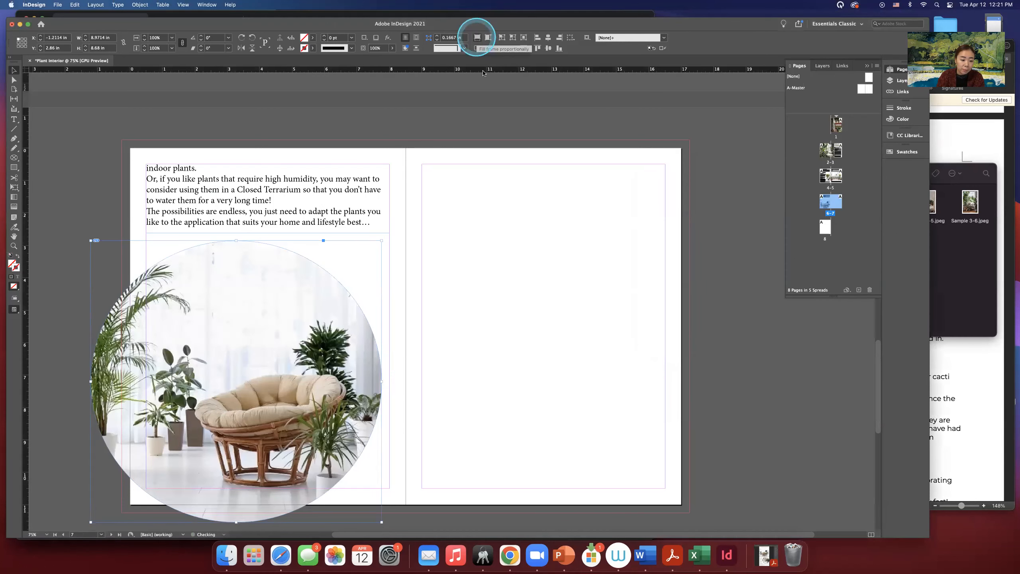
pyautogui.click(485, 258)
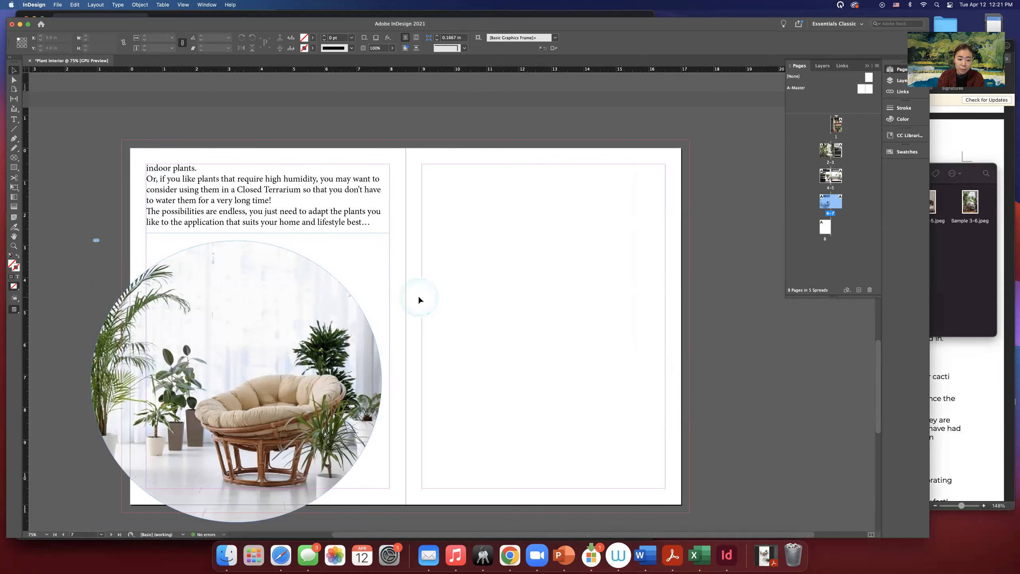
pyautogui.press('w')
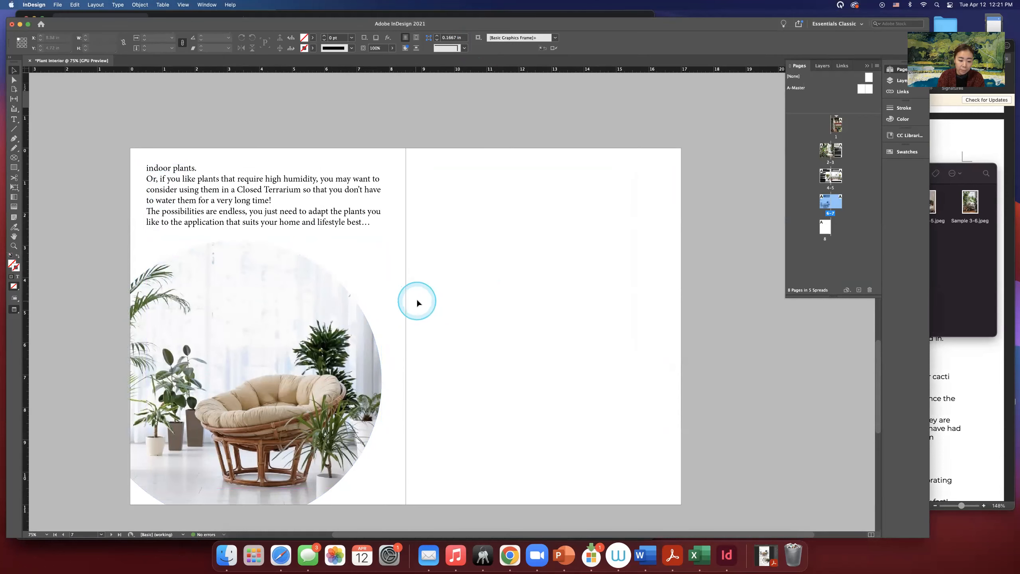
pyautogui.press('w')
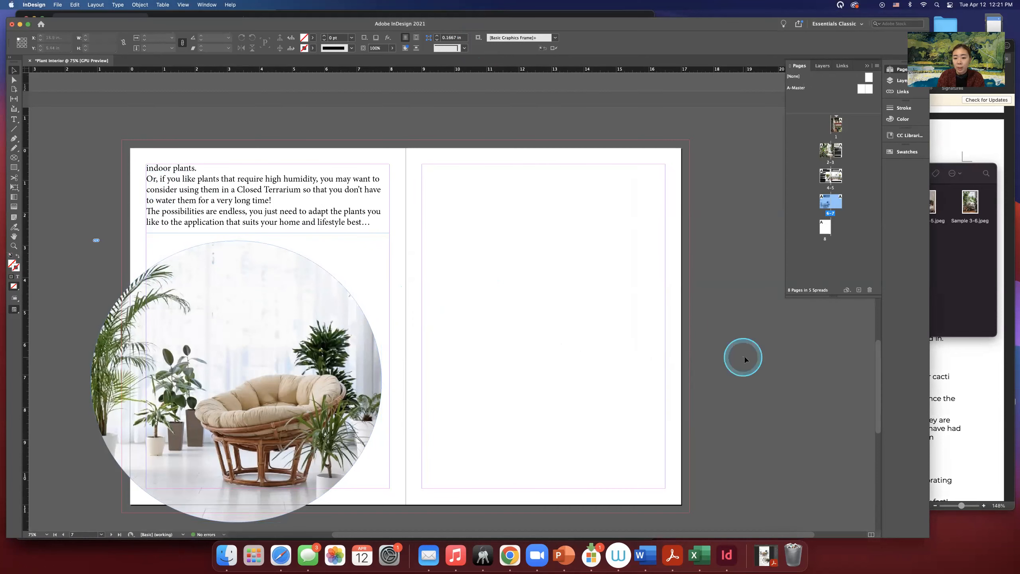
# - Shift the armchair photo frame slightly toward the spine so its edge meets page 6's inner margin, and deselect it
pyautogui.click(176, 284)
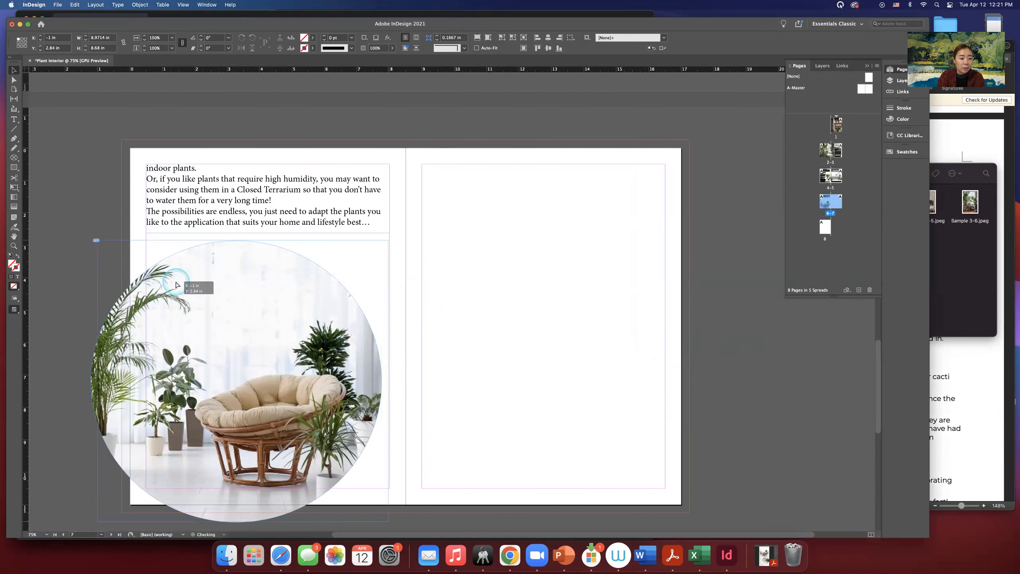
pyautogui.moveTo(176, 283); pyautogui.dragTo(177, 282)
pyautogui.click(46, 119)
# - Draw a circular frame about 5.84 in across over page 7's upper outer corner and place Sample 3-5.jpeg in it
pyautogui.click(14, 158)
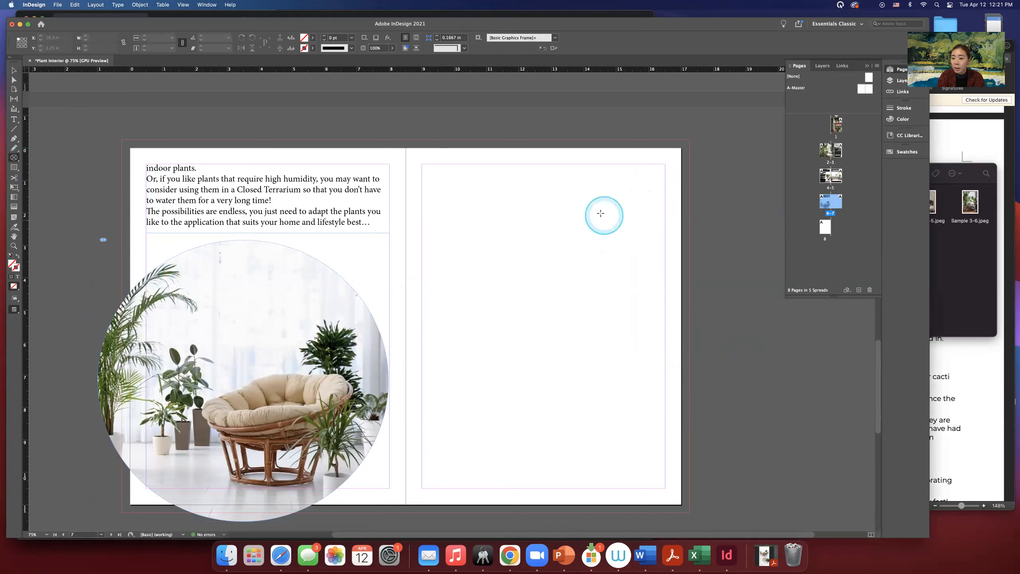
pyautogui.moveTo(604, 212); pyautogui.dragTo(753, 306)
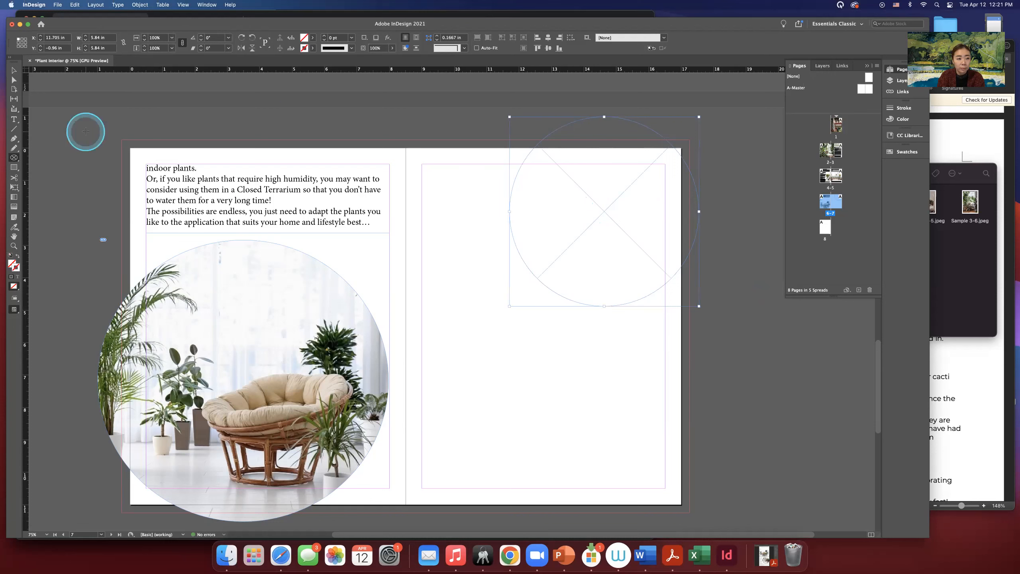
pyautogui.click(969, 284)
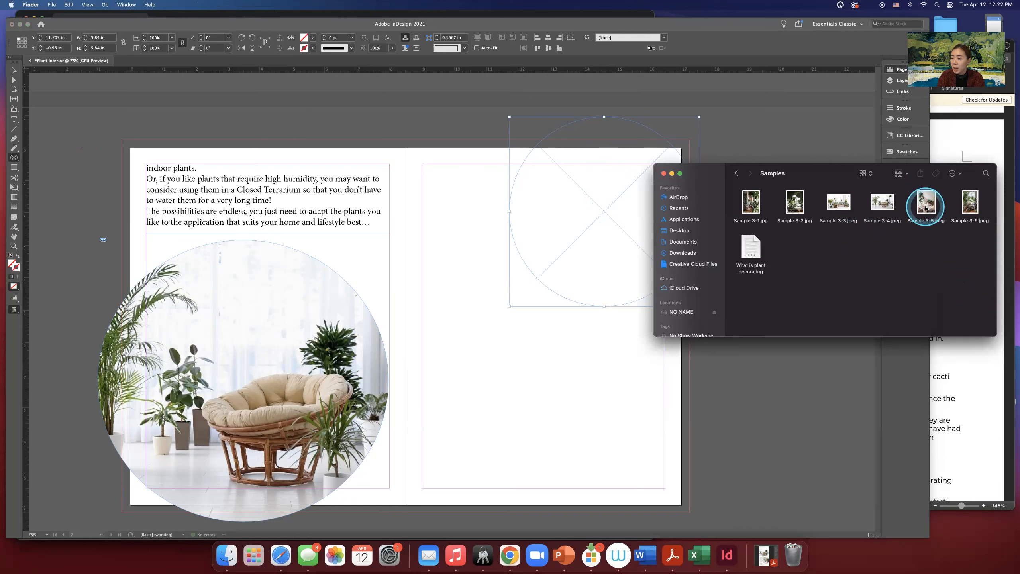
pyautogui.moveTo(927, 208); pyautogui.dragTo(600, 224)
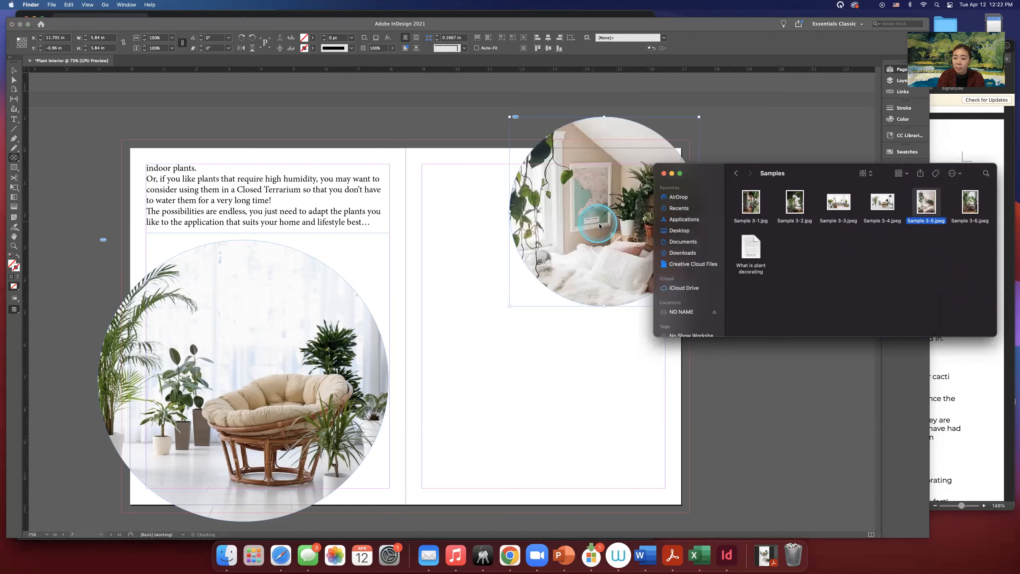
pyautogui.click(578, 249)
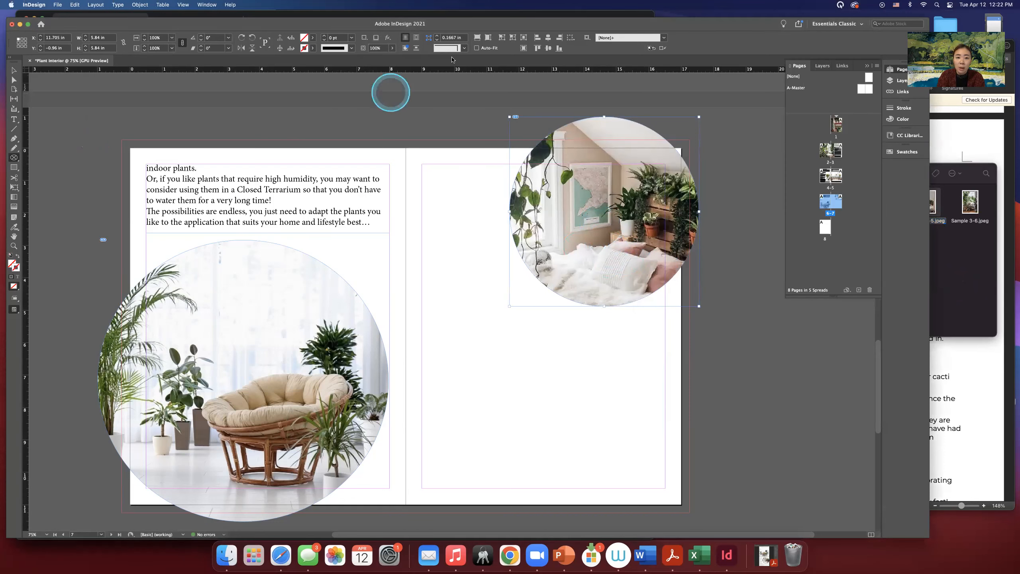
# - Fit the bedroom photo to fill its circular frame proportionally and shift the frame slightly outward past the page edge
pyautogui.click(477, 38)
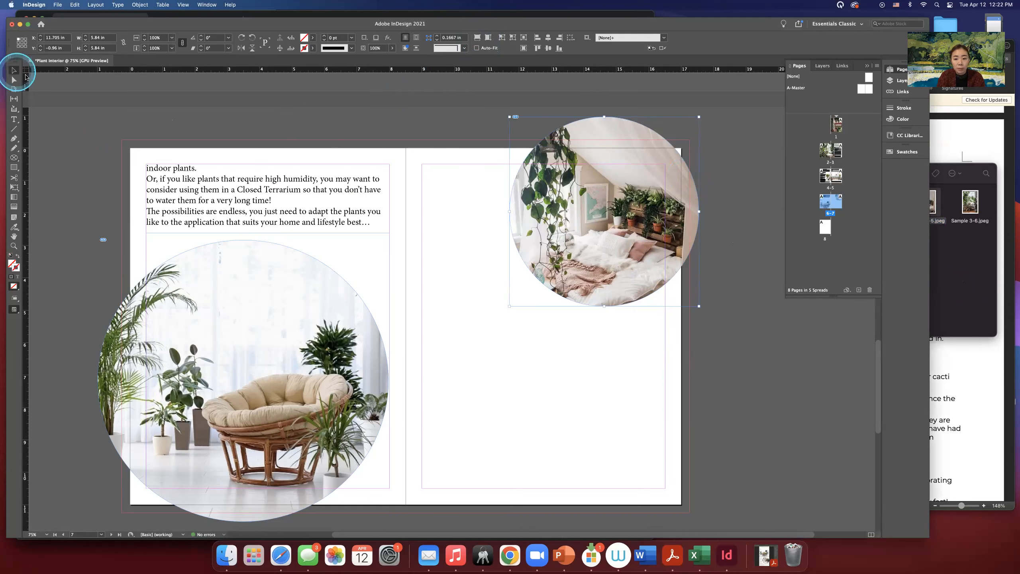
pyautogui.click(606, 357)
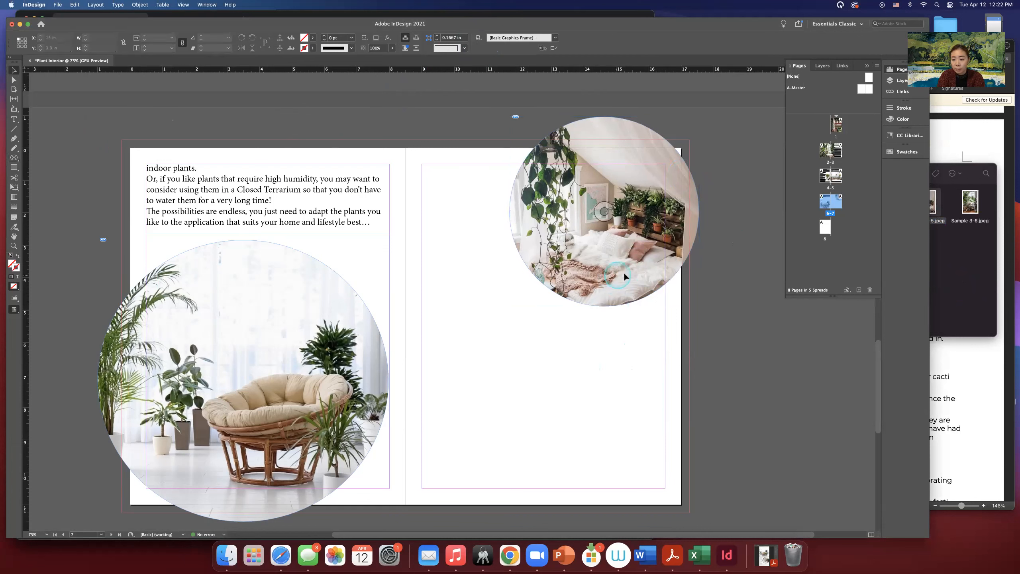
pyautogui.moveTo(623, 275); pyautogui.dragTo(631, 276)
pyautogui.click(688, 359)
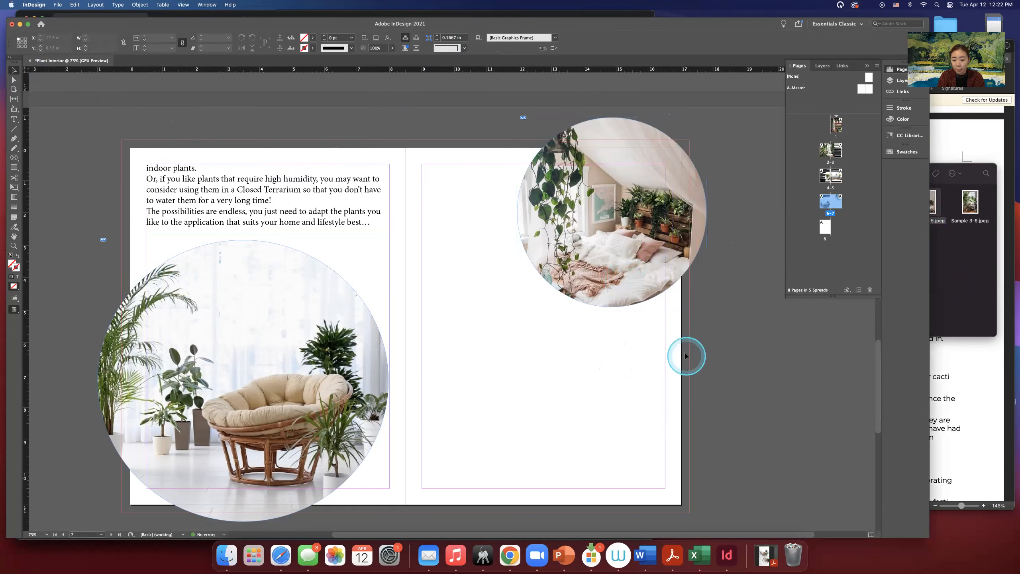
# - Draw a 7.5 by 10 in rectangle along the page 7 margins with the Rectangle tool
pyautogui.scroll(-3, 686, 355)
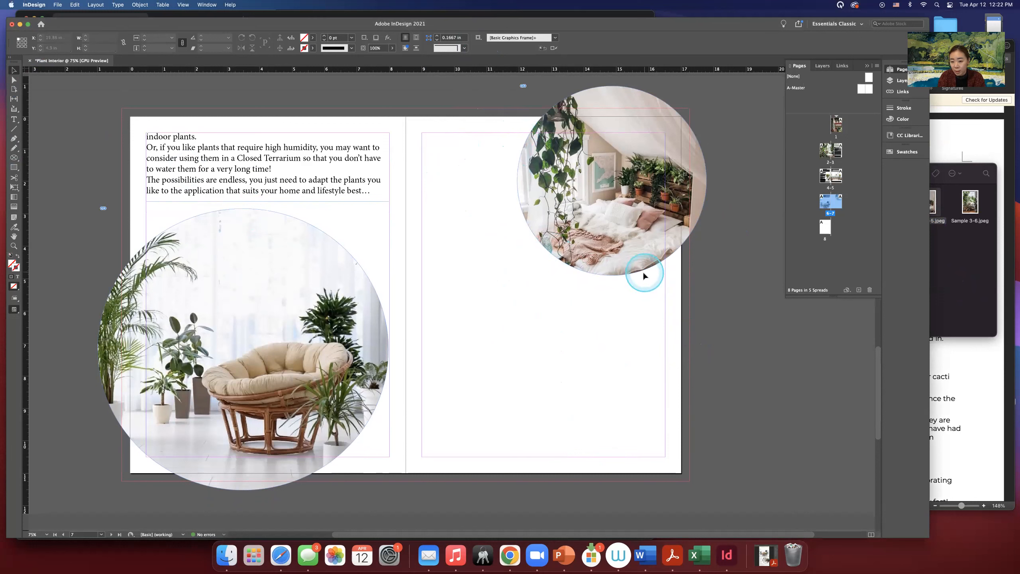
pyautogui.scroll(10, 639, 272)
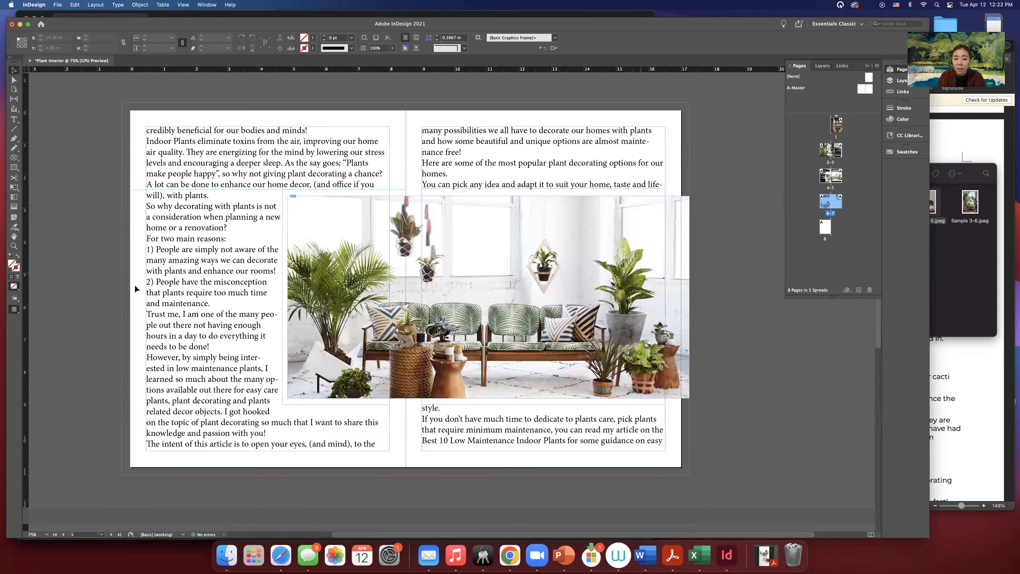
pyautogui.scroll(1, 351, 284)
pyautogui.scroll(-10, 274, 320)
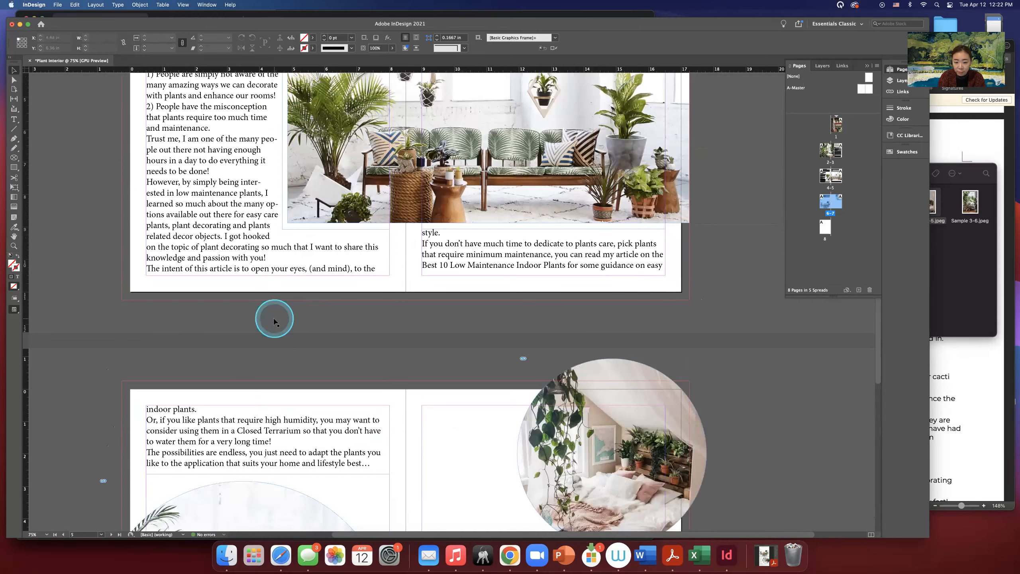
pyautogui.scroll(1, 274, 321)
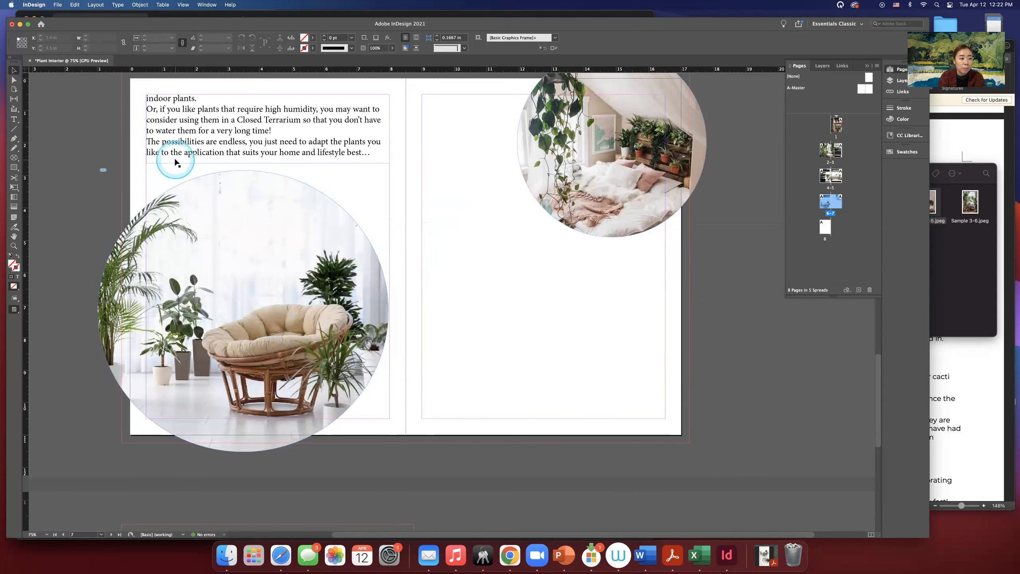
pyautogui.click(14, 167)
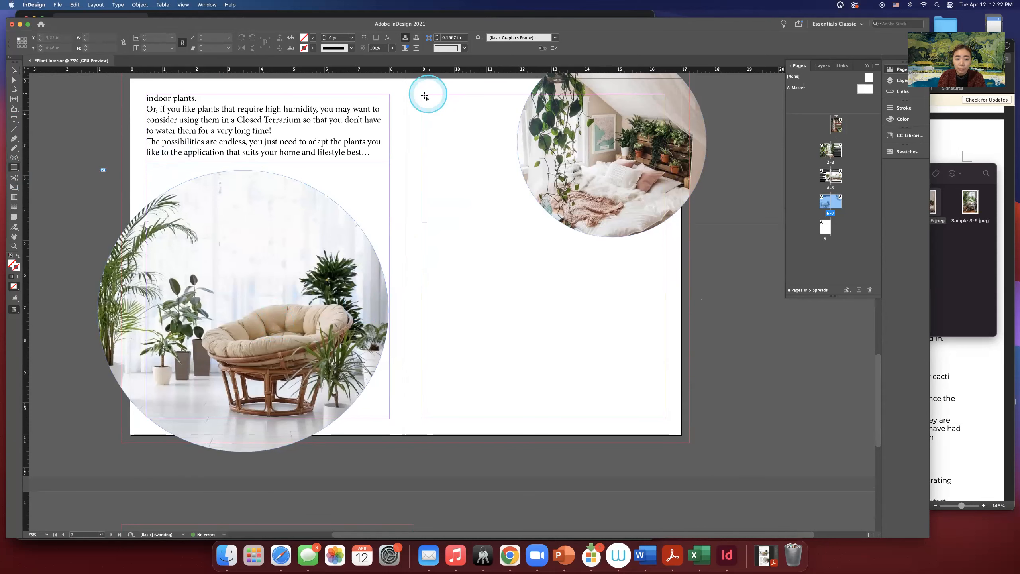
pyautogui.moveTo(421, 93); pyautogui.dragTo(666, 420)
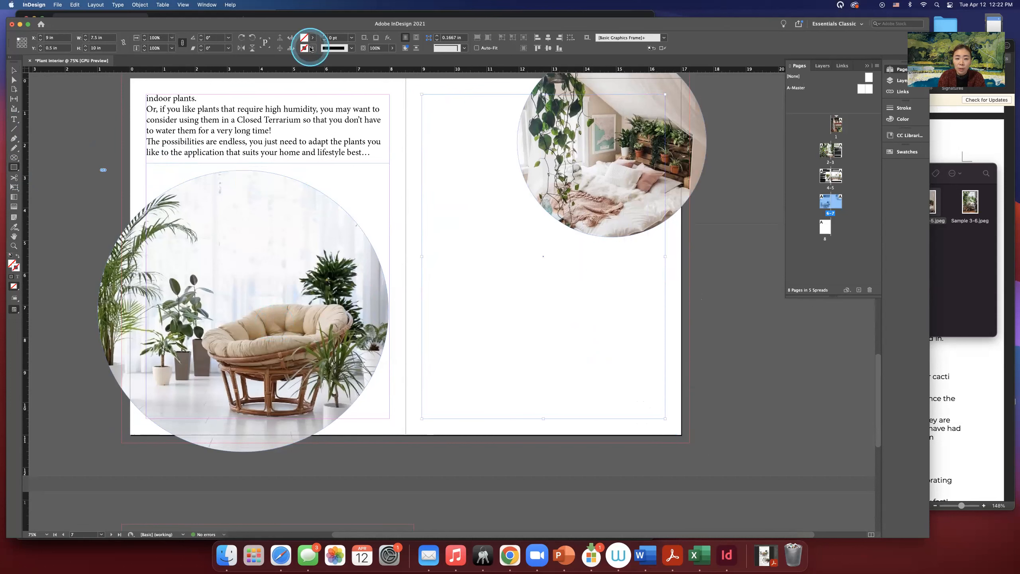
# - Give the page 7 rectangle a C=100 M=0 Y=0 K=0 stroke with a 4 pt weight and deselect it
pyautogui.click(310, 49)
pyautogui.click(257, 108)
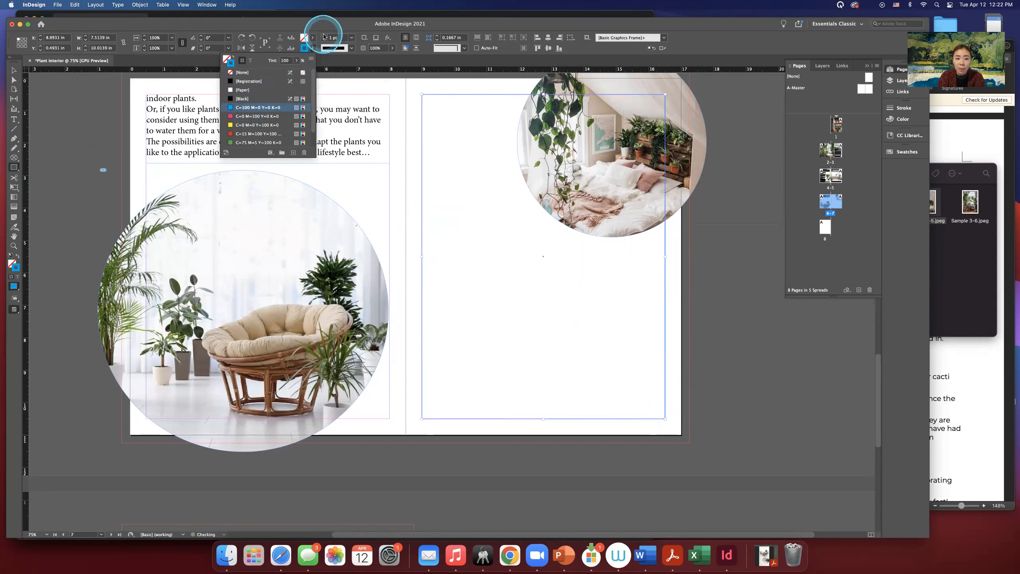
pyautogui.click(323, 36)
pyautogui.click(323, 35)
pyautogui.click(323, 35)
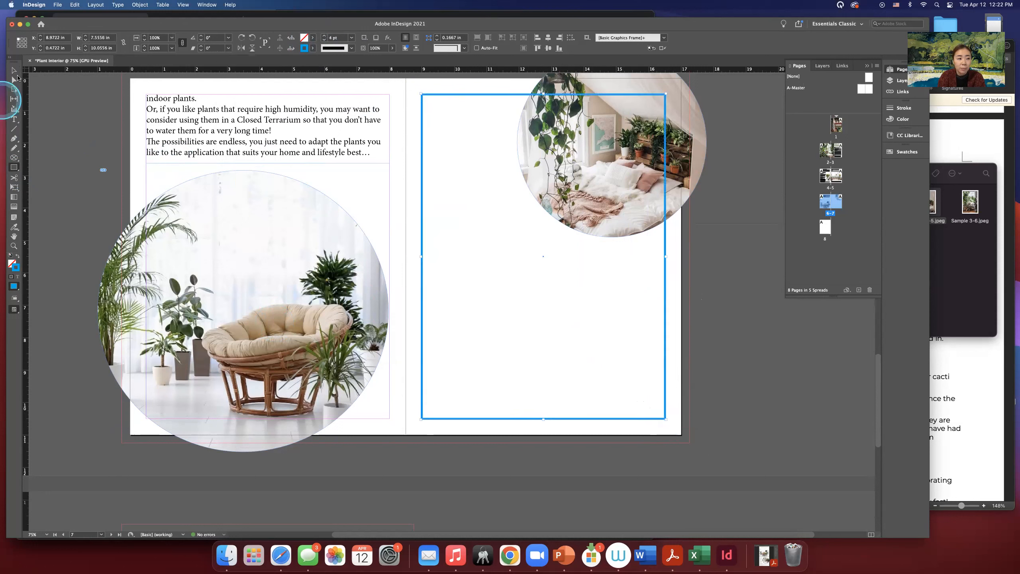
pyautogui.click(723, 289)
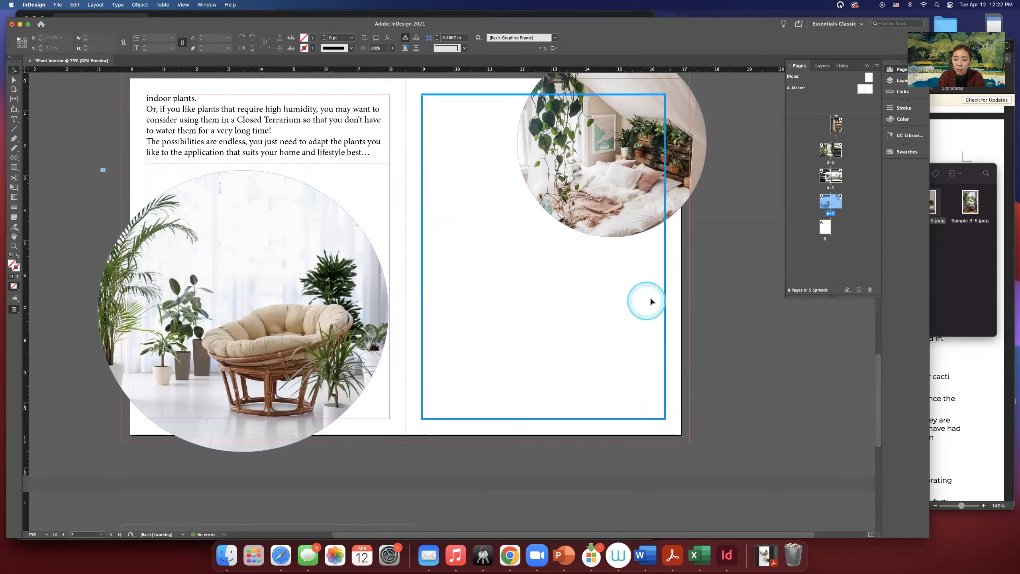
pyautogui.scroll(3, 623, 236)
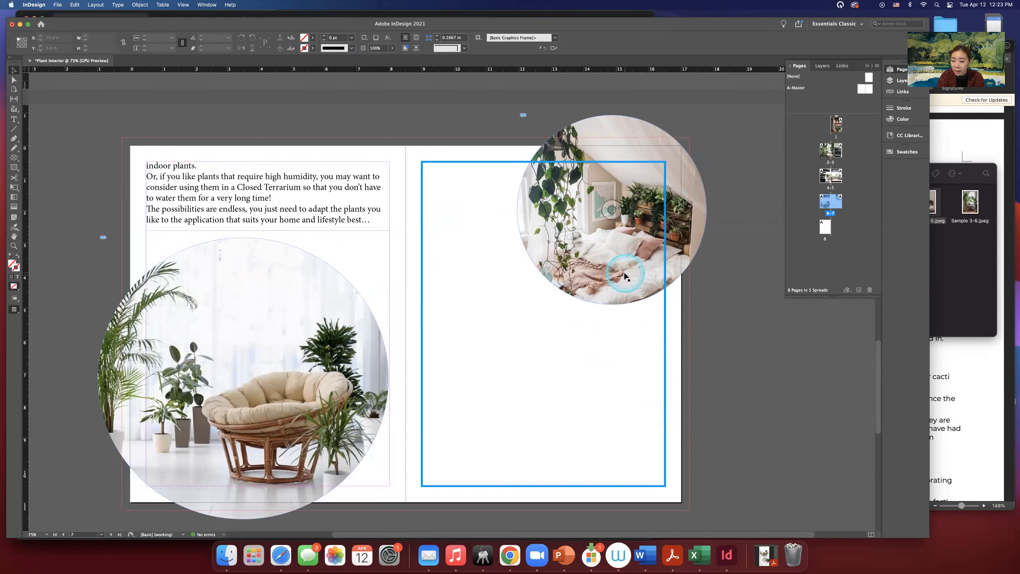
# - Duplicate the circular bedroom photo frame lower on page 7 and delete the photo inside the copy
pyautogui.click(623, 274)
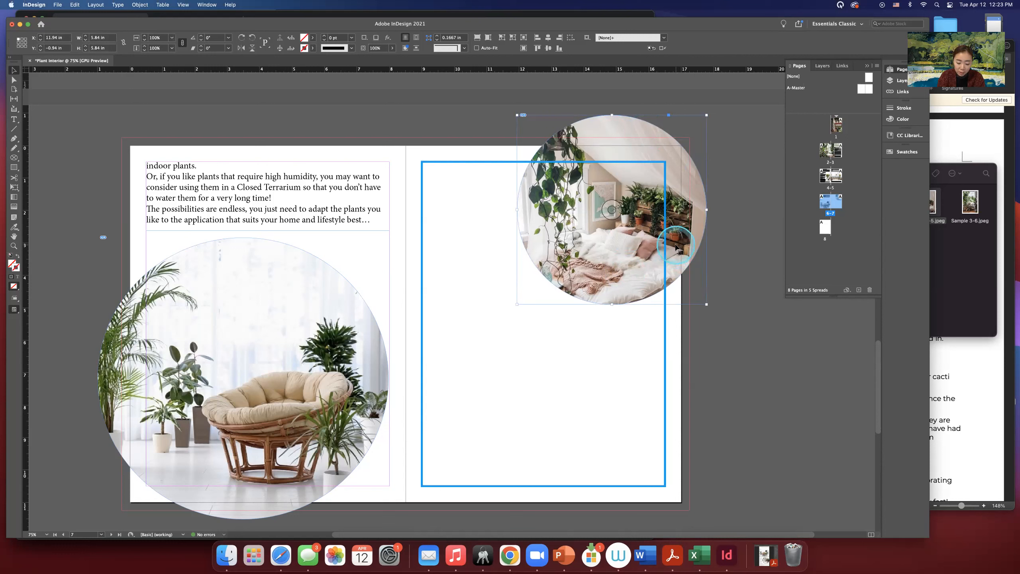
pyautogui.moveTo(676, 247); pyautogui.dragTo(575, 357)
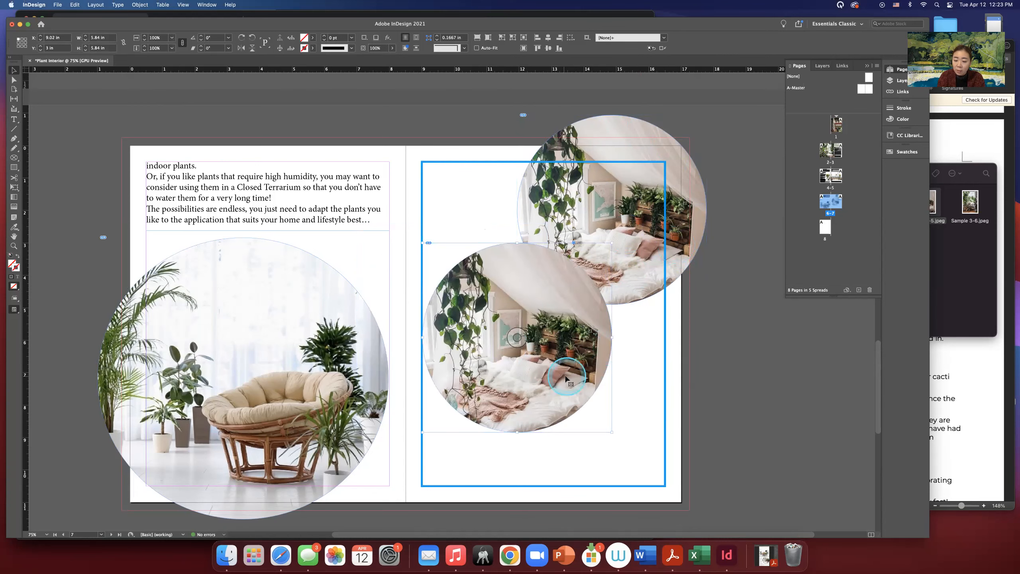
pyautogui.doubleClick(553, 371)
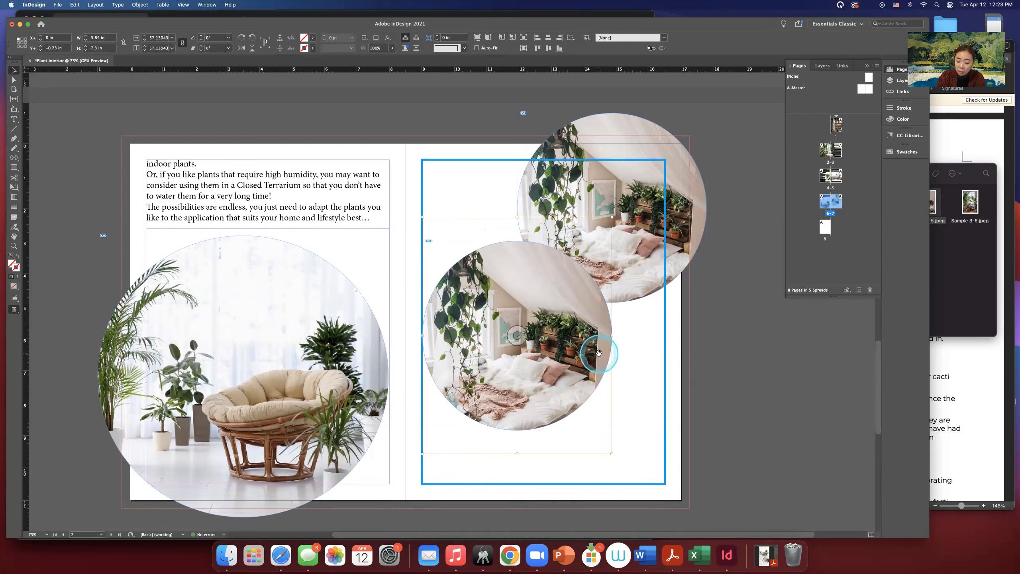
pyautogui.press('Delete')
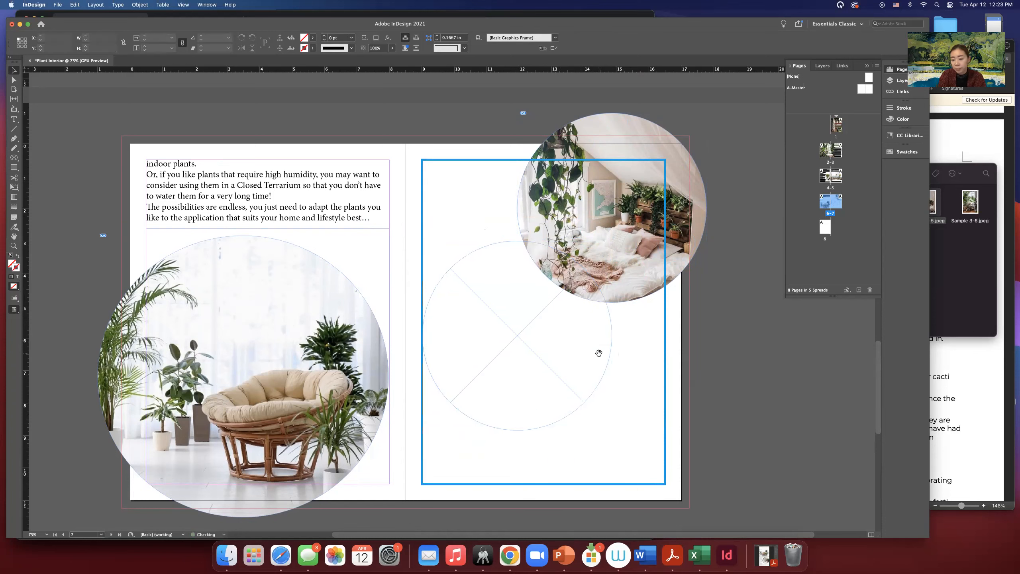
# - Centre the empty circle over the bedroom photo and enlarge it evenly from its centre to about 6.44 in across
pyautogui.moveTo(517, 335); pyautogui.dragTo(613, 208)
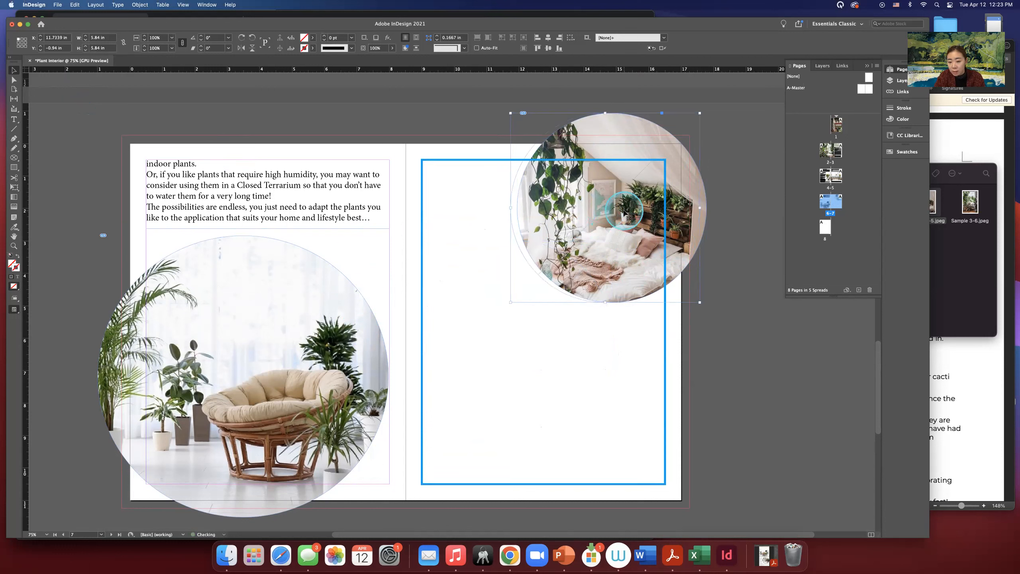
pyautogui.moveTo(624, 211); pyautogui.dragTo(625, 212)
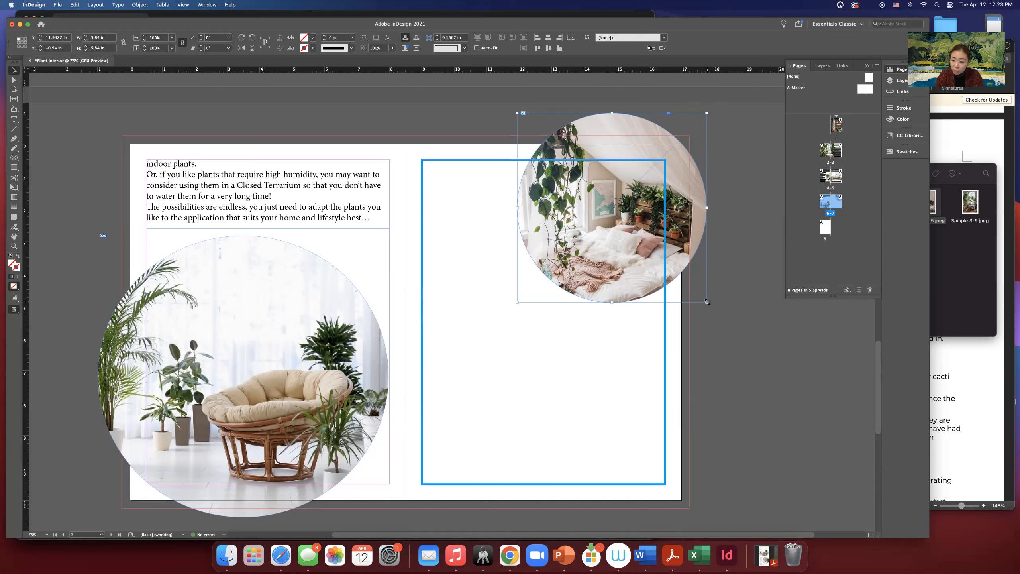
pyautogui.moveTo(706, 301); pyautogui.dragTo(713, 313)
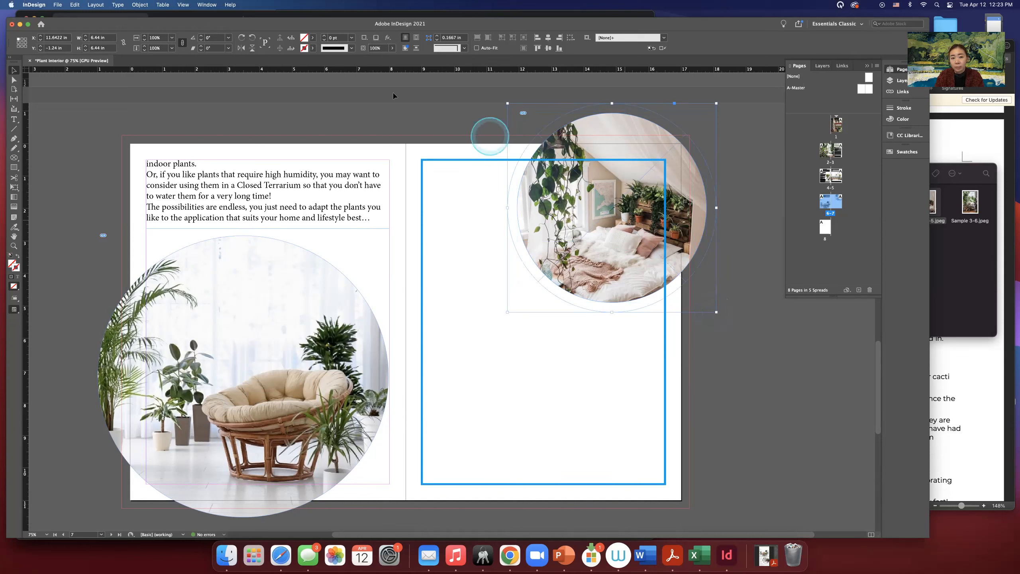
# - Give the enlarged circle a C=0 M=100 Y=0 K=0 stroke with a 3 pt weight and deselect it
pyautogui.click(313, 48)
pyautogui.click(313, 49)
pyautogui.click(318, 26)
pyautogui.click(313, 27)
pyautogui.click(312, 49)
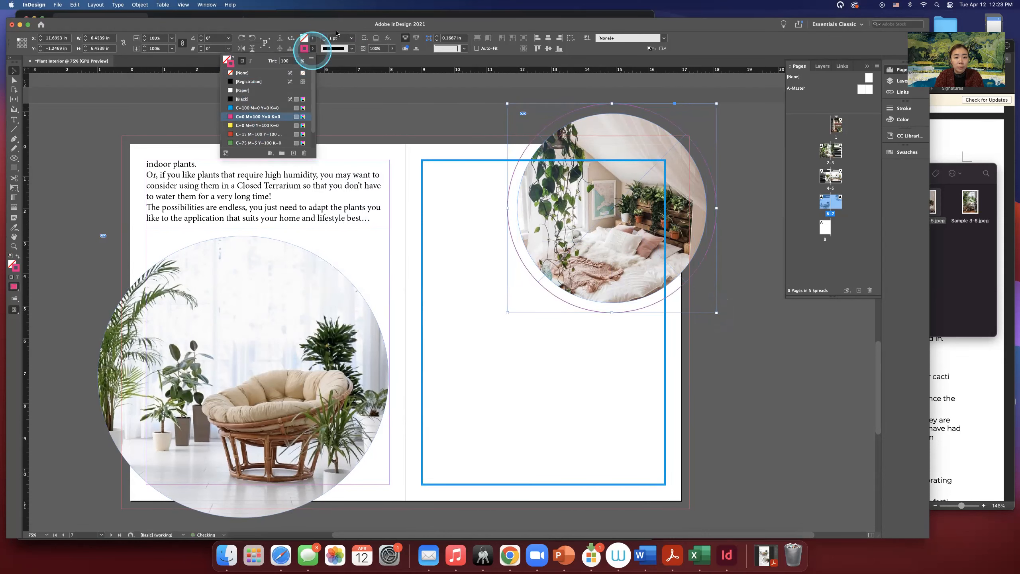
pyautogui.click(323, 36)
pyautogui.click(323, 36)
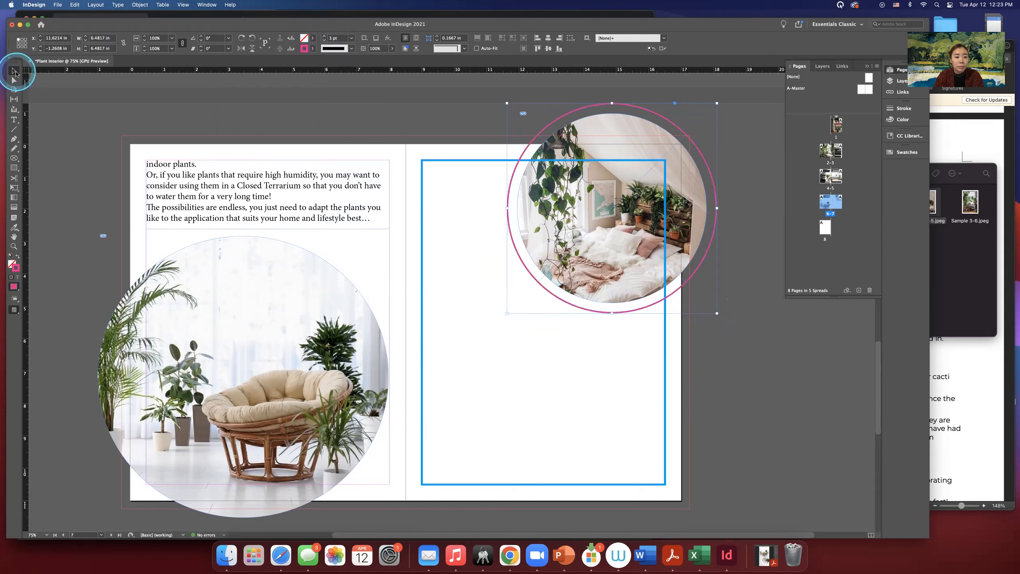
pyautogui.click(707, 387)
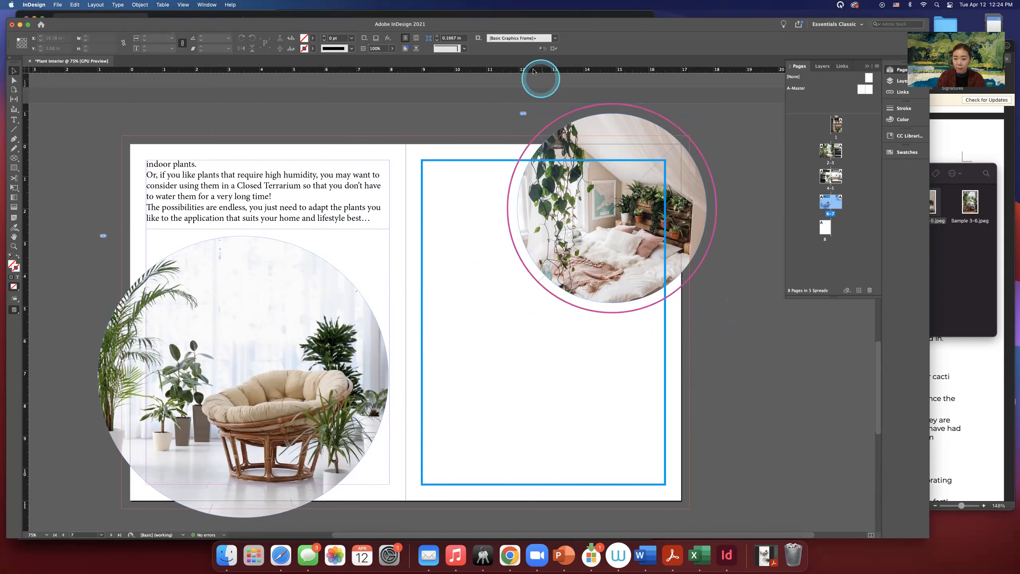
# - Subtract the magenta circle from the blue page 7 rectangle with Pathfinder and deselect the resulting shape
pyautogui.click(557, 123)
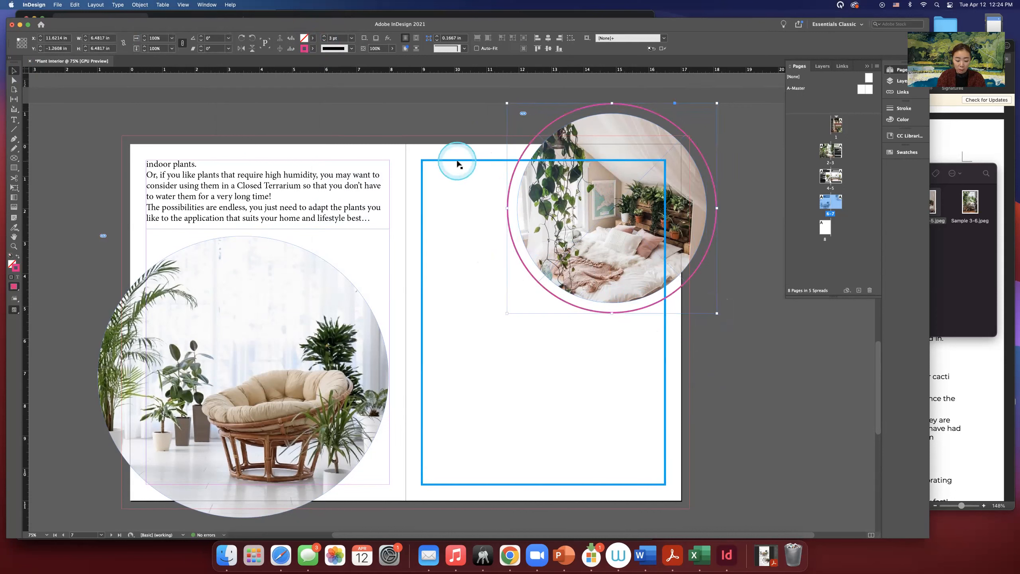
pyautogui.keyDown('shift'); pyautogui.click(426, 163); pyautogui.keyUp('shift')
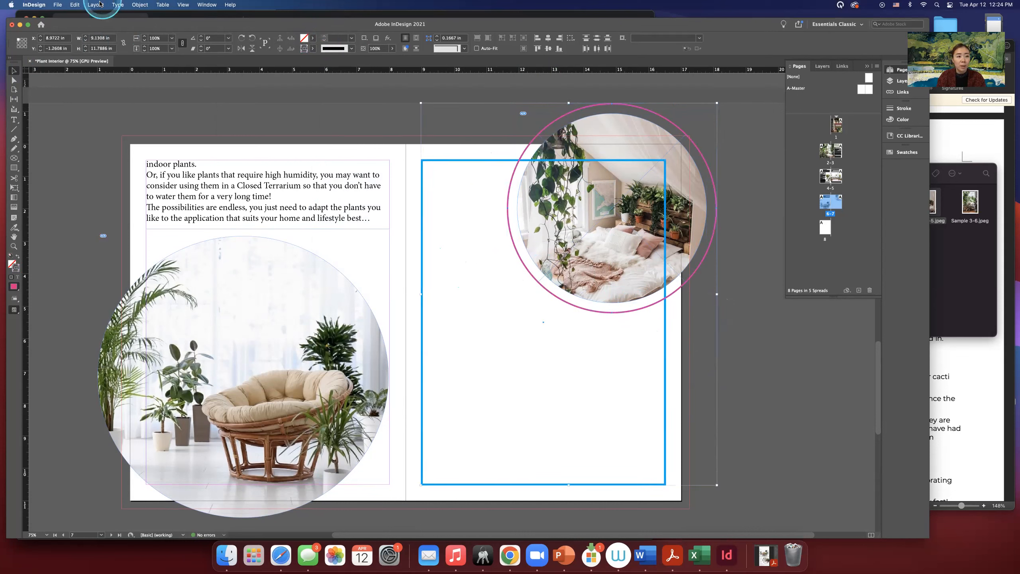
pyautogui.click(140, 5)
pyautogui.moveTo(141, 277)
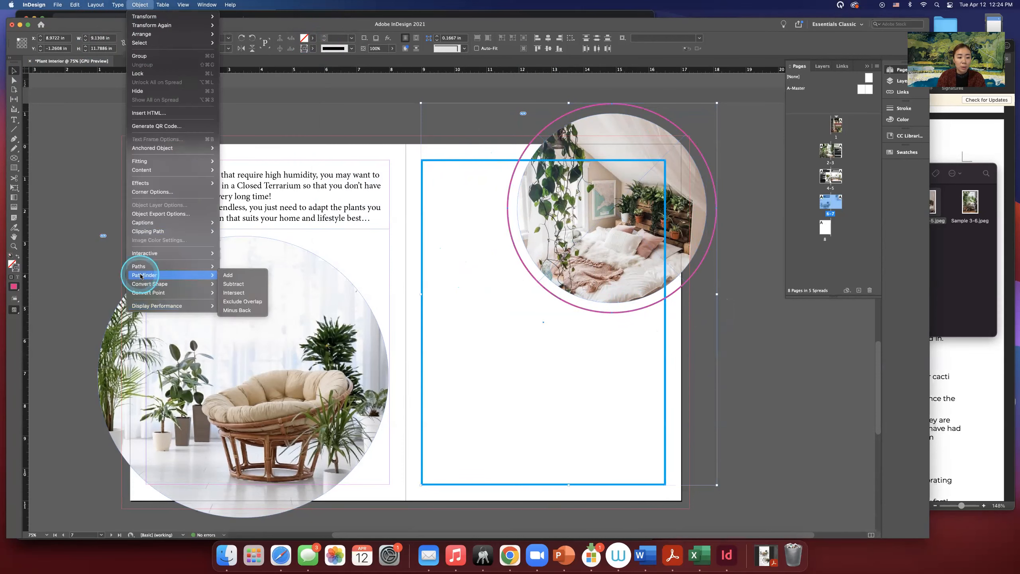
pyautogui.click(234, 283)
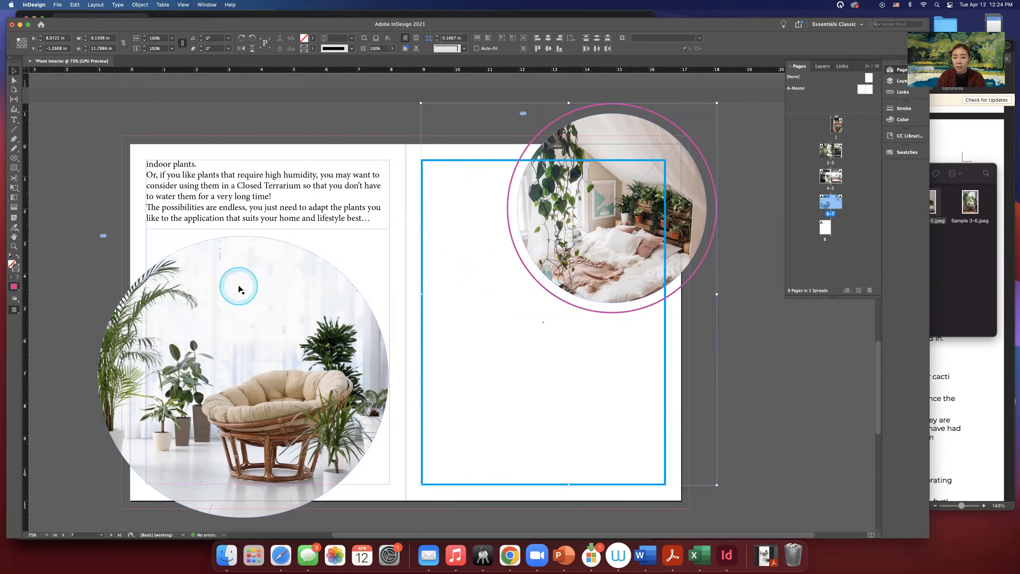
pyautogui.click(709, 390)
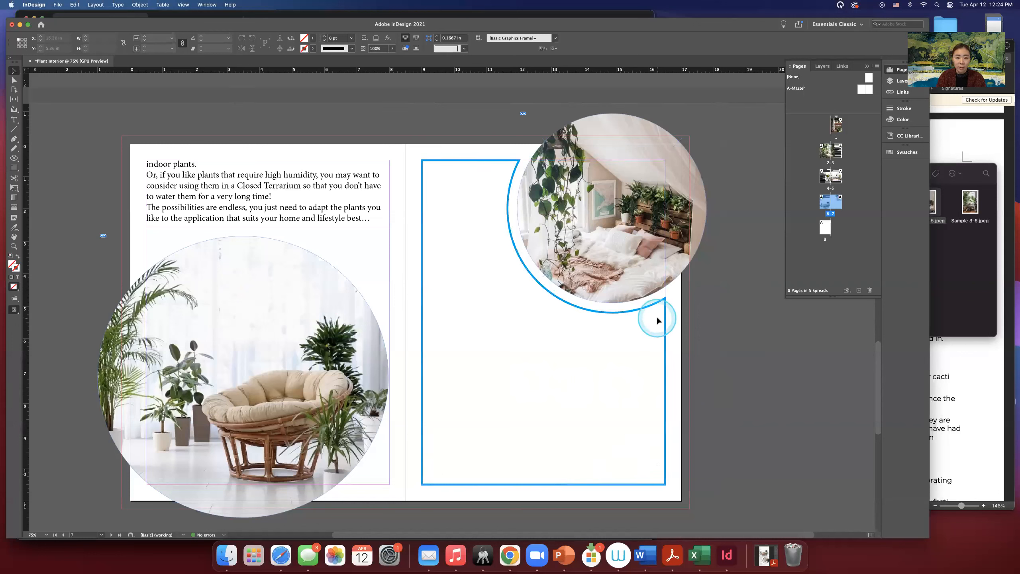
# - Set the stroke of the cut-out page 7 shape to None
pyautogui.click(312, 48)
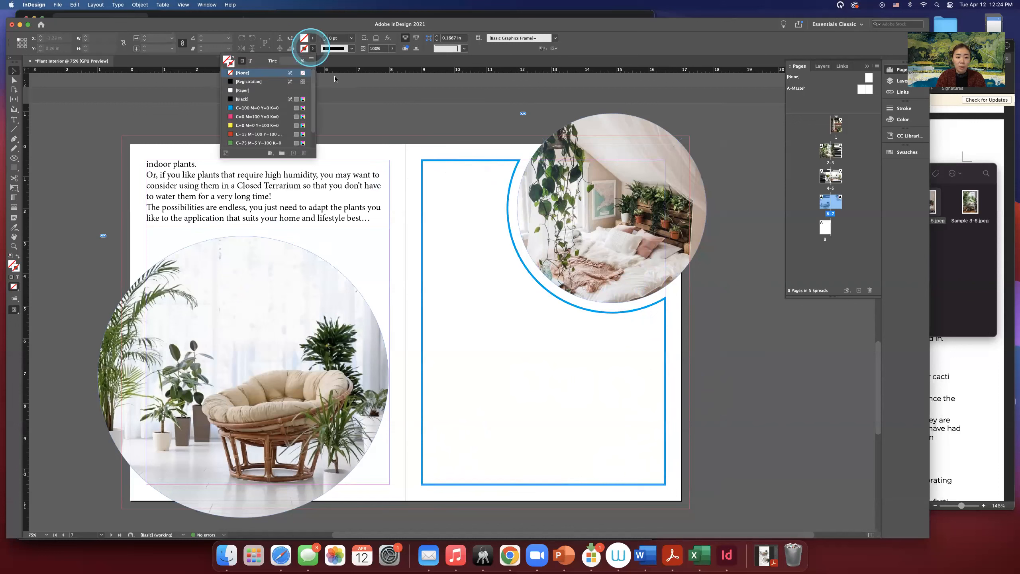
pyautogui.click(448, 165)
pyautogui.click(449, 161)
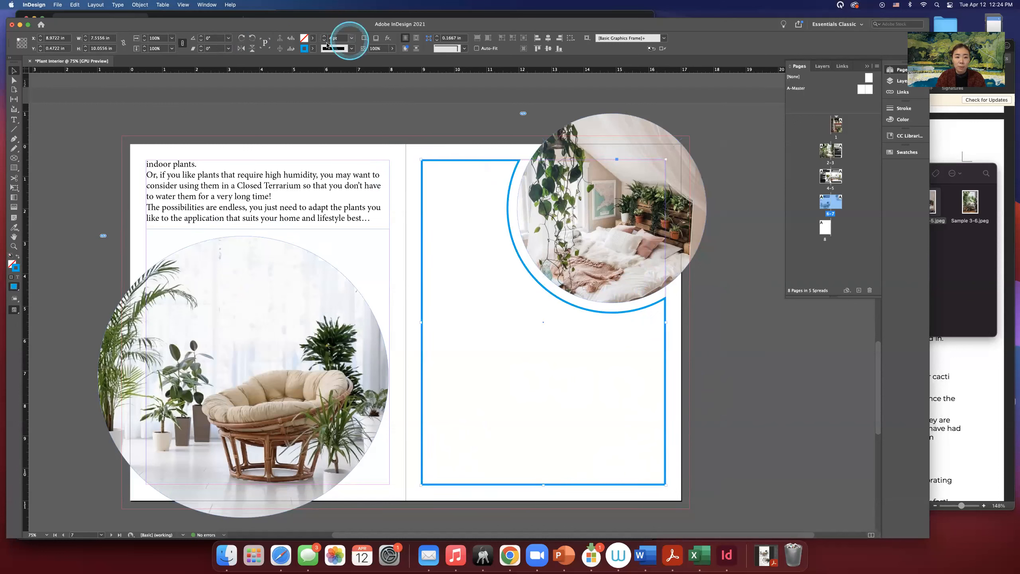
pyautogui.click(312, 48)
pyautogui.click(237, 71)
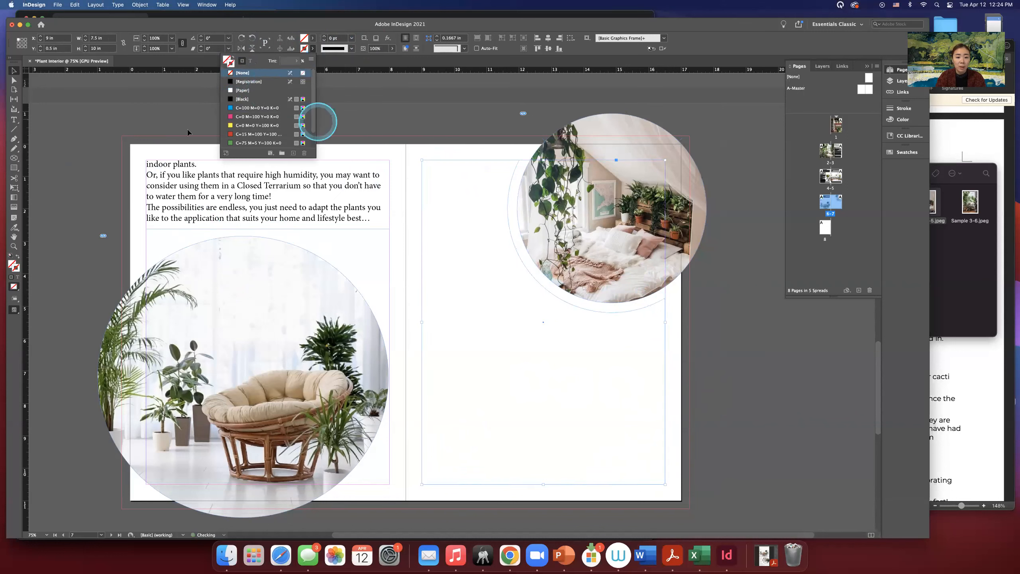
pyautogui.click(105, 127)
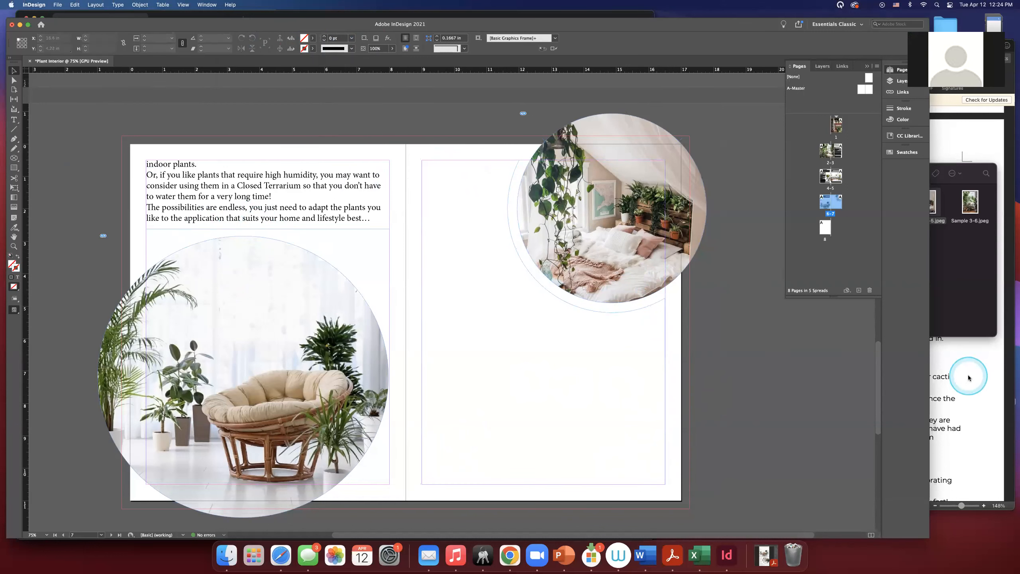
pyautogui.click(709, 378)
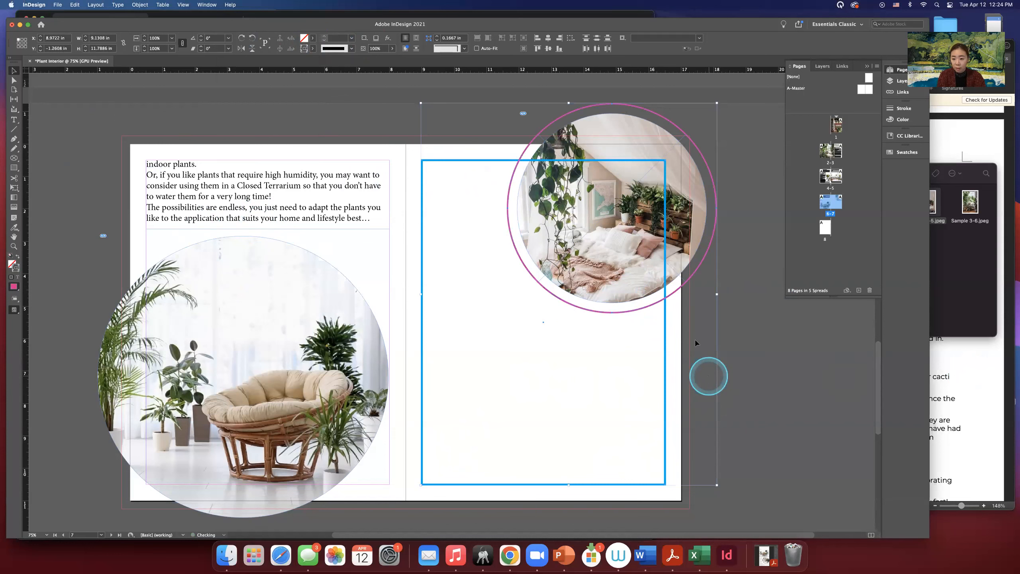
pyautogui.click(683, 314)
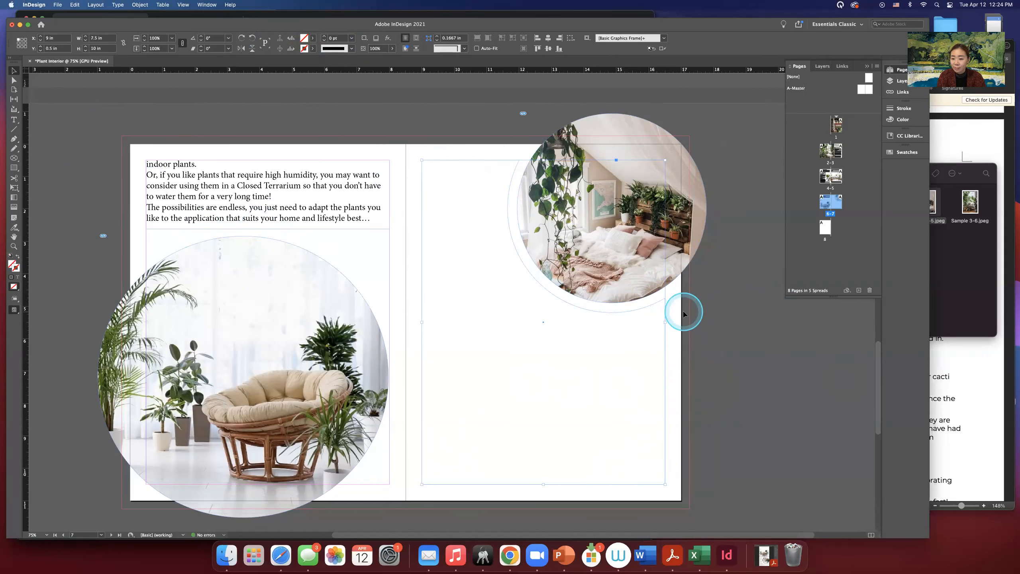
# - Switch to the Word article and copy section 1, from its "Plant Decorating with Stand Alone Plants" heading through the Tropical Plants paragraphs
pyautogui.click(960, 427)
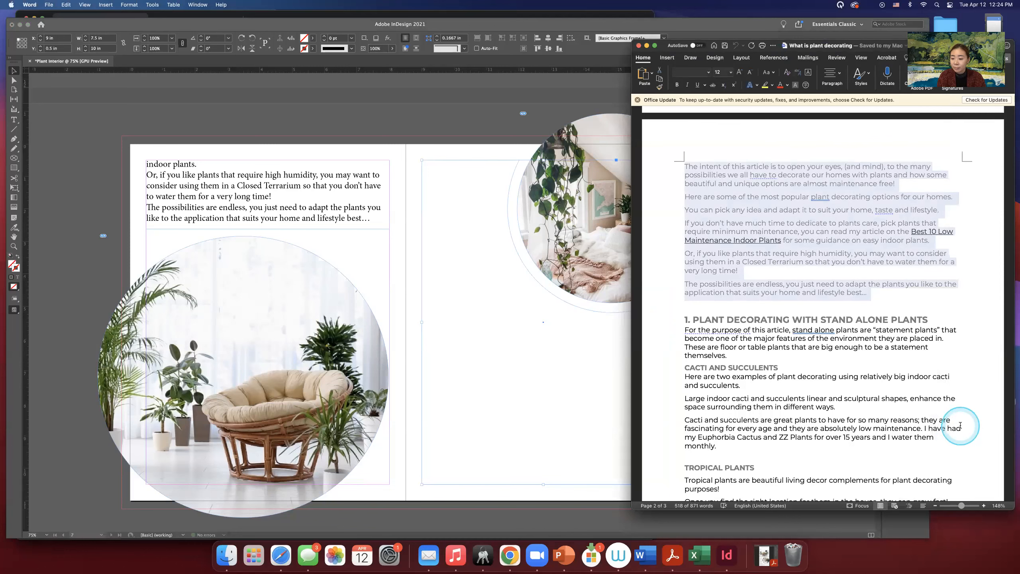
pyautogui.scroll(-15, 961, 425)
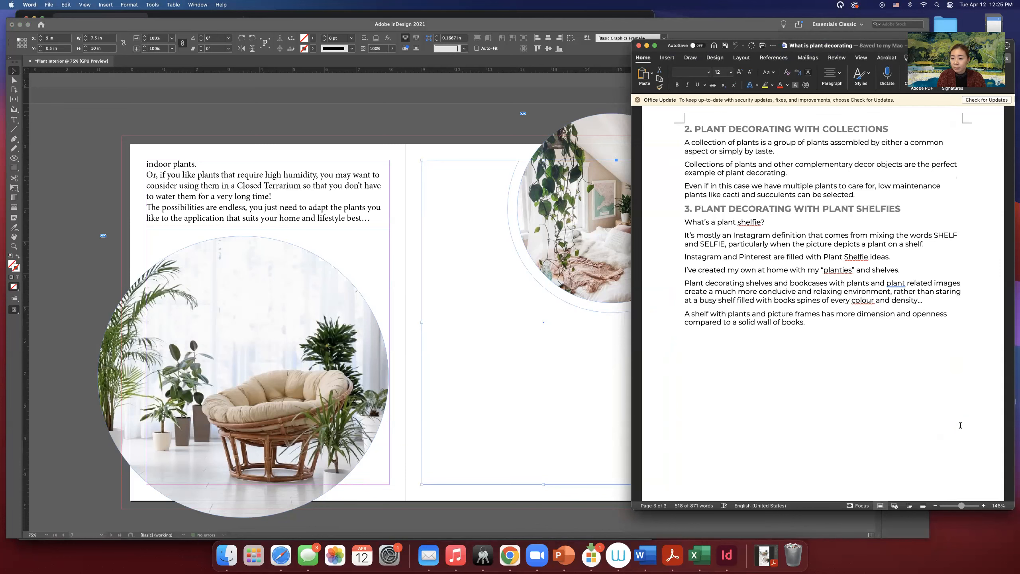
pyautogui.scroll(10, 960, 425)
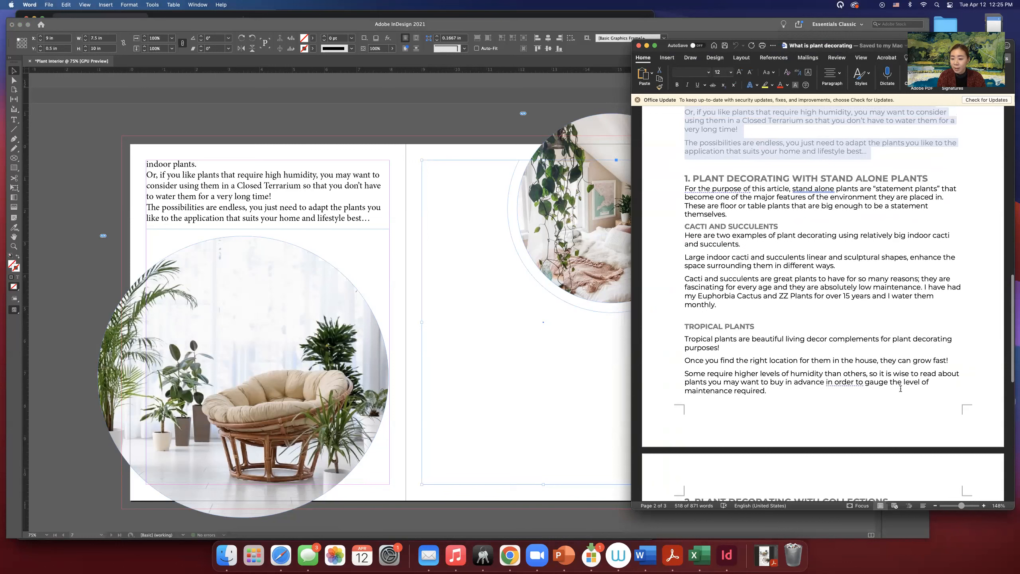
pyautogui.click(690, 180)
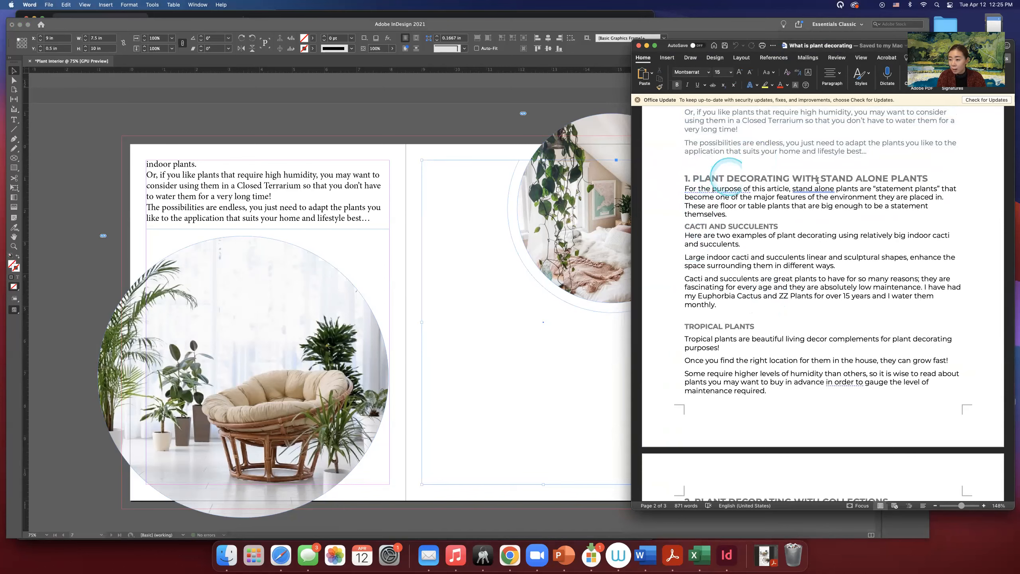
pyautogui.scroll(-15, 751, 210)
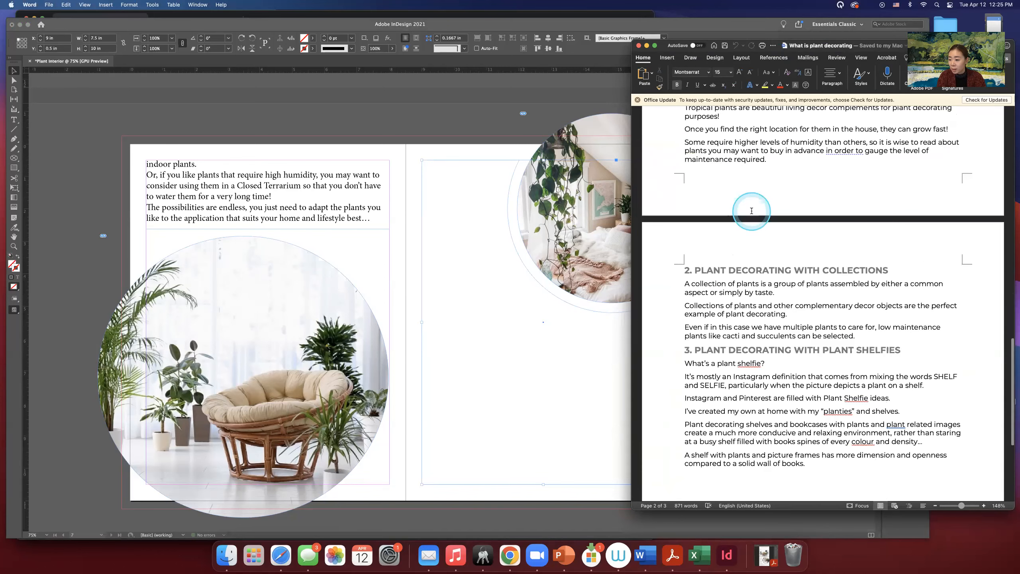
pyautogui.scroll(15, 751, 211)
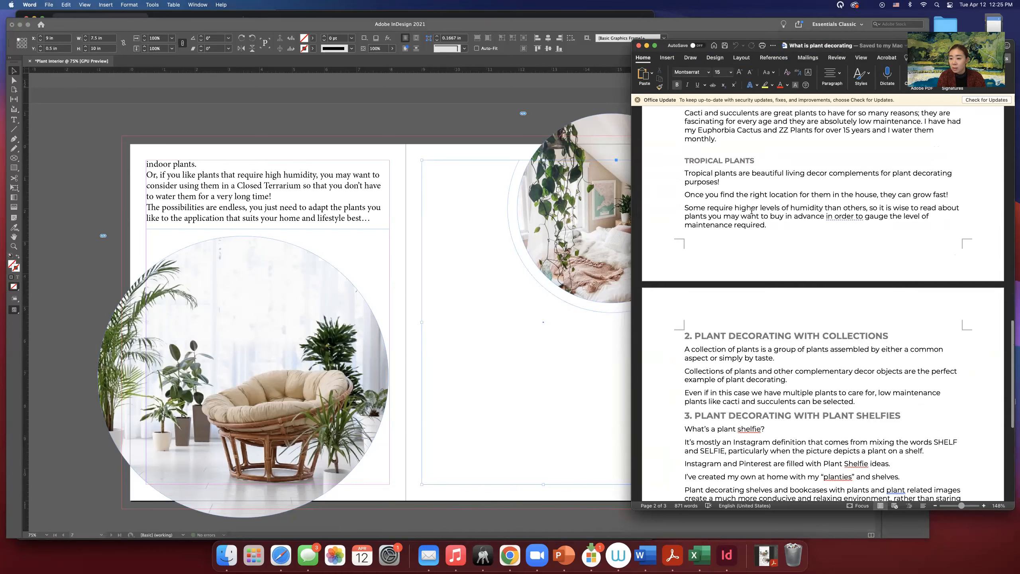
pyautogui.click(685, 153)
pyautogui.moveTo(751, 192); pyautogui.dragTo(825, 374)
pyautogui.press('super+c')
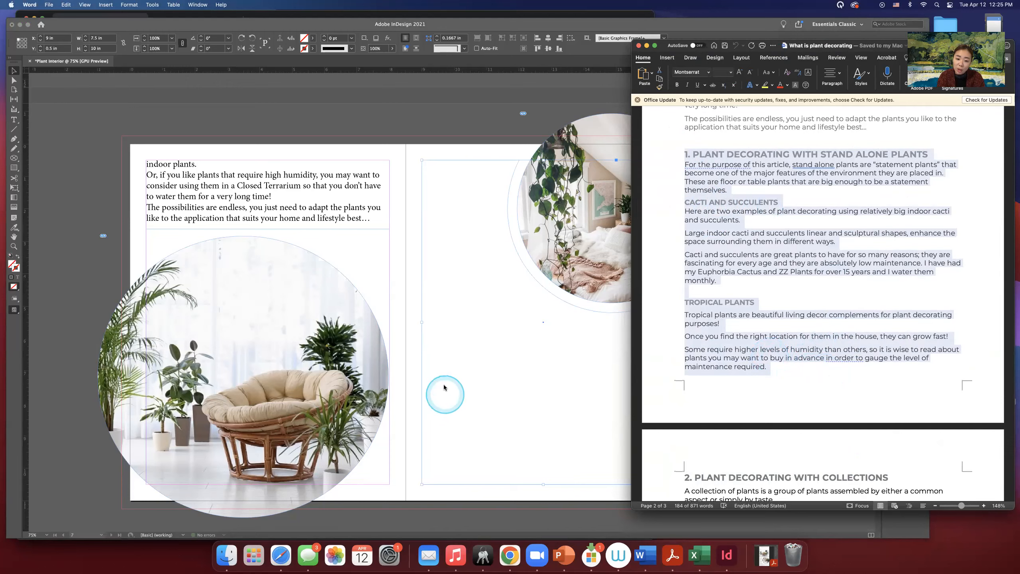
# - Return to InDesign, turn the cut-out page 7 shape into a text frame and paste the copied section into it
pyautogui.click(451, 352)
pyautogui.click(14, 120)
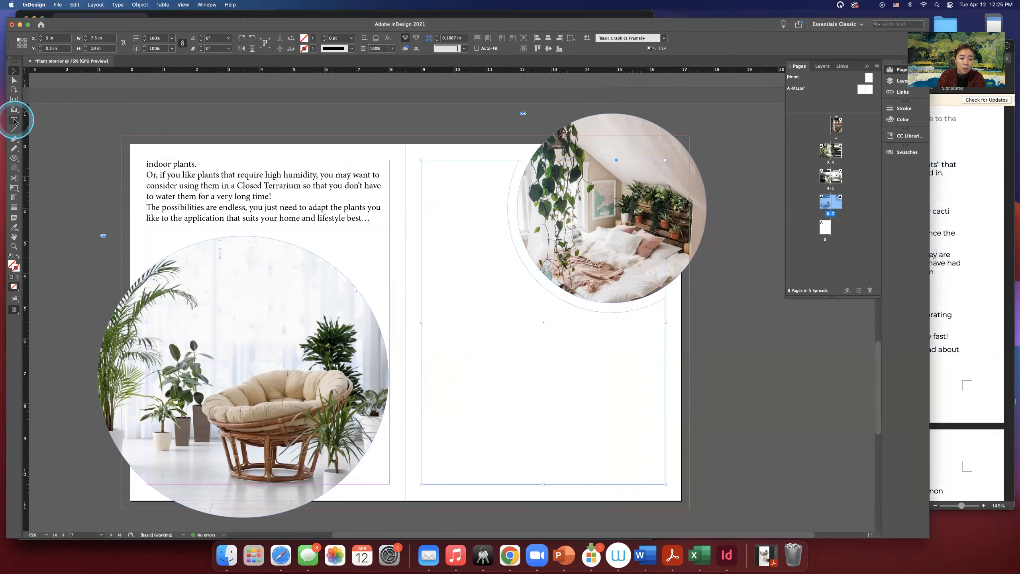
pyautogui.click(421, 163)
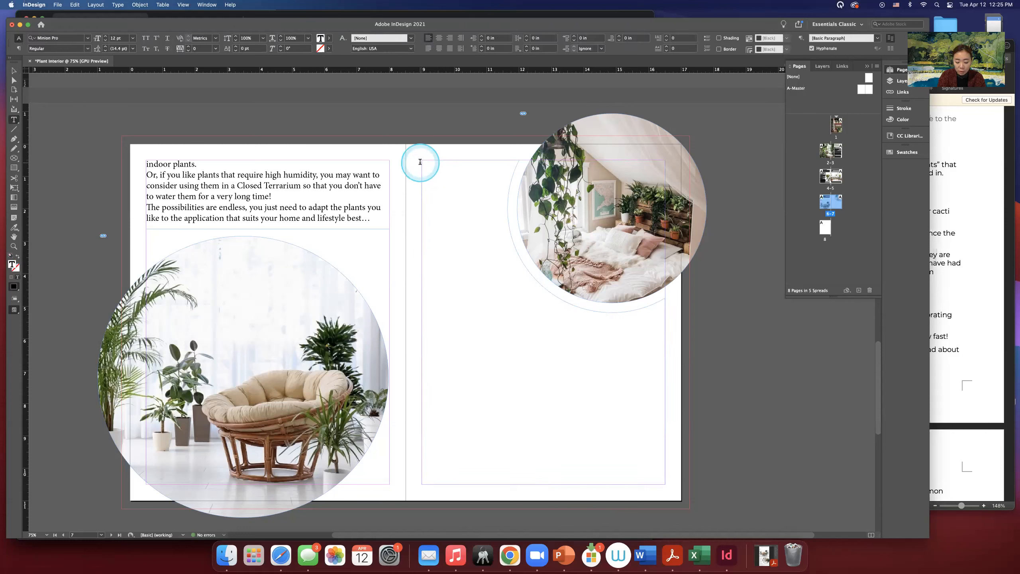
pyautogui.press('super+v')
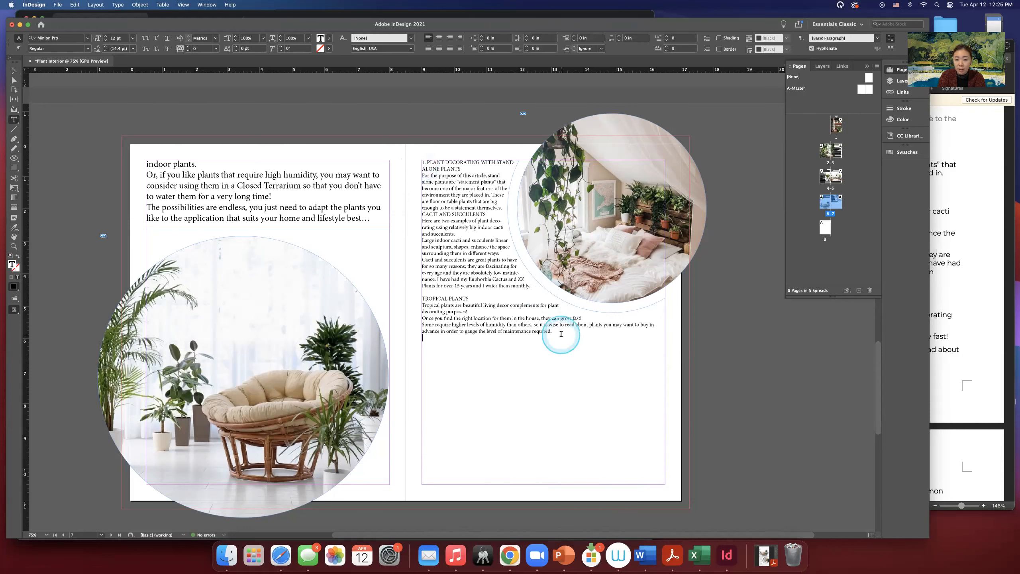
# - Select all the pasted page 7 text, try it at 18 pt, and set its font size to 14 pt
pyautogui.press('super+a')
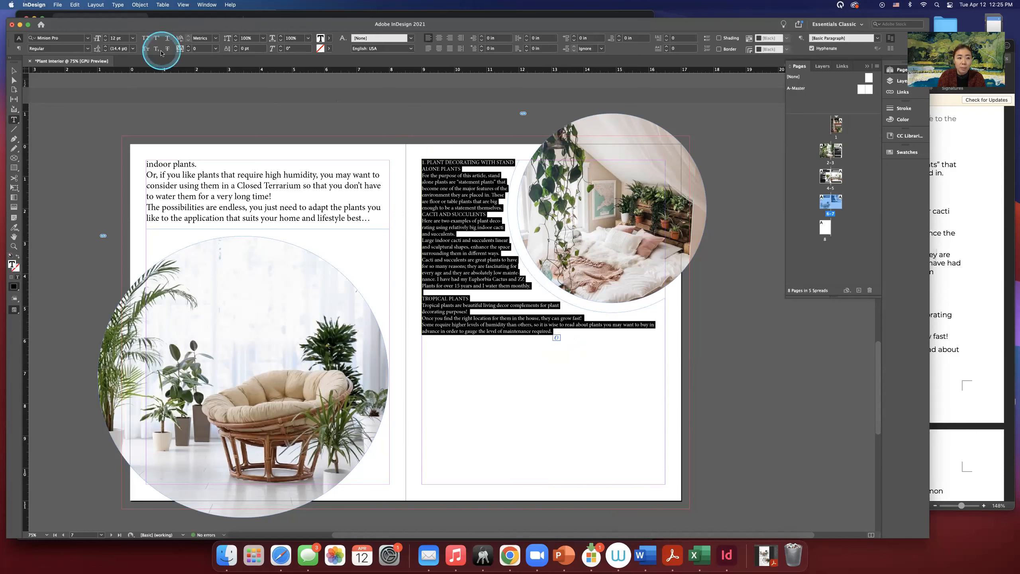
pyautogui.click(132, 41)
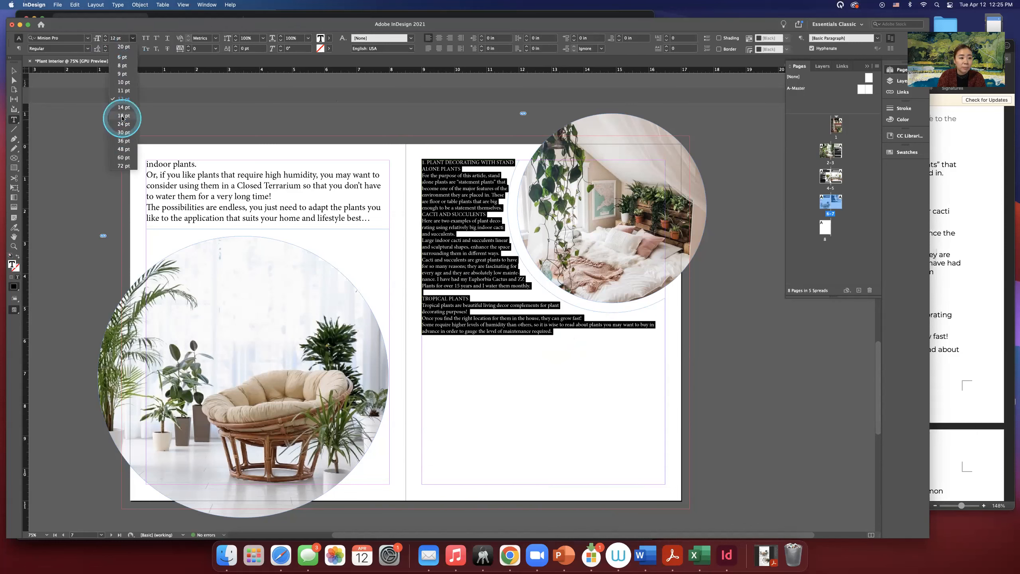
pyautogui.click(124, 117)
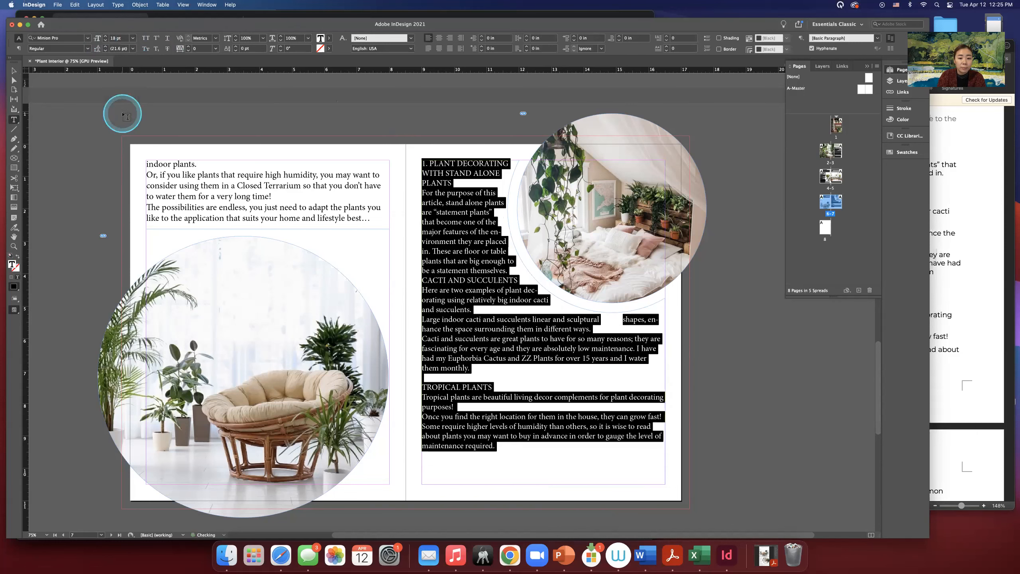
pyautogui.click(132, 38)
pyautogui.click(123, 106)
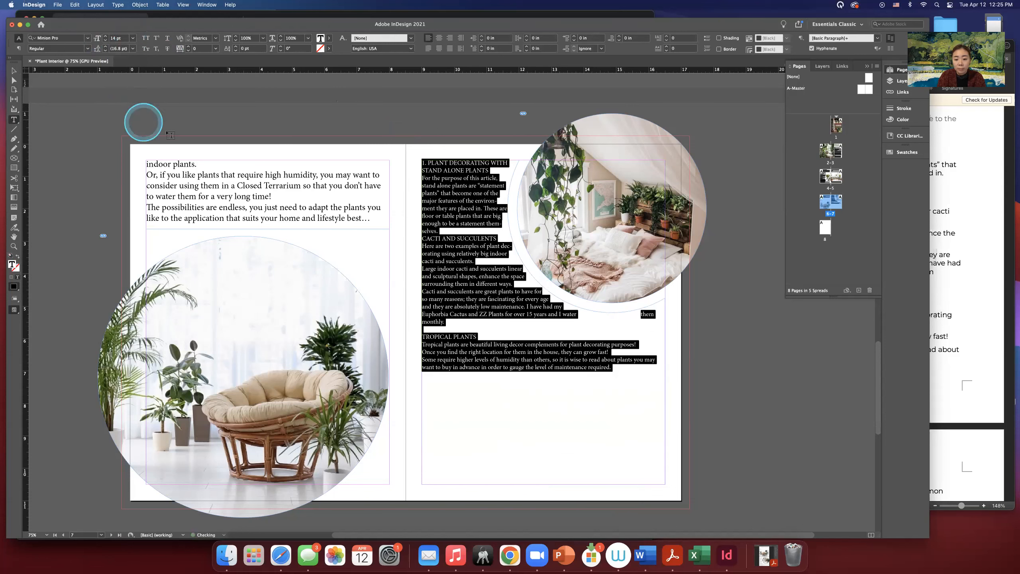
# - Remove the pasted text from page 7 and undo the cut-out, restoring the separate blue rectangle and magenta circle
pyautogui.click(471, 213)
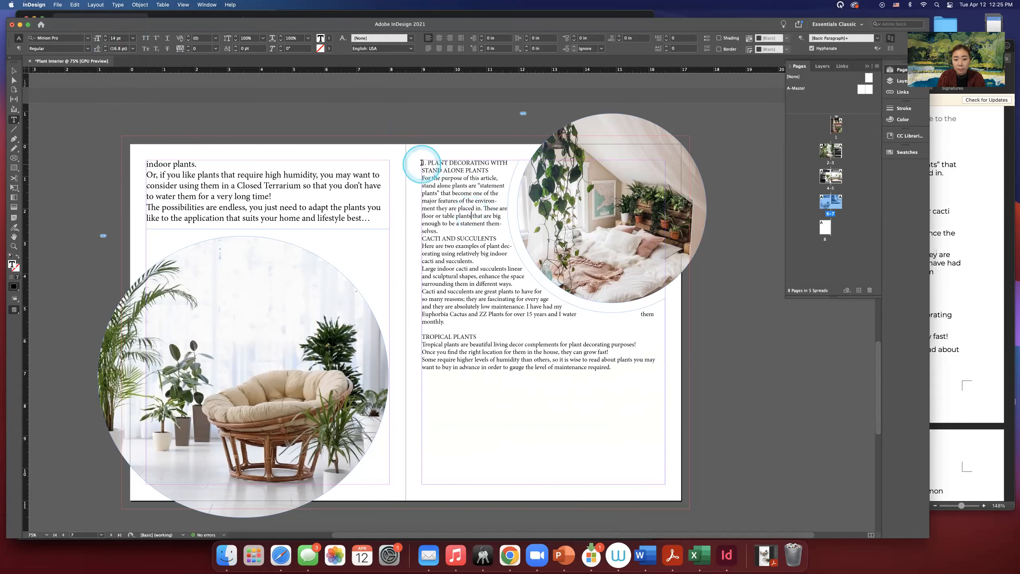
pyautogui.click(660, 326)
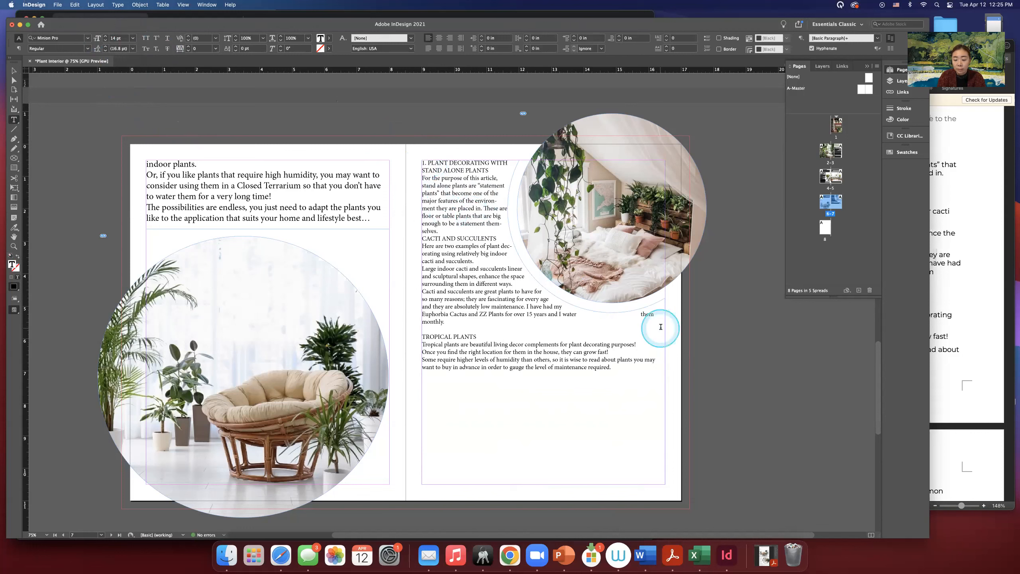
pyautogui.click(448, 232)
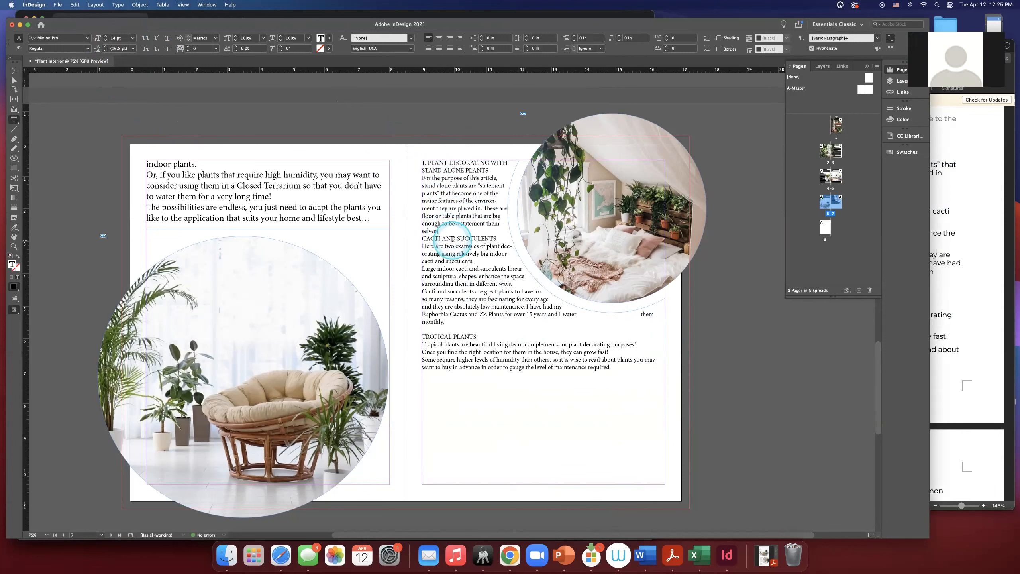
pyautogui.click(578, 318)
pyautogui.press('super+a')
pyautogui.press('BackSpace')
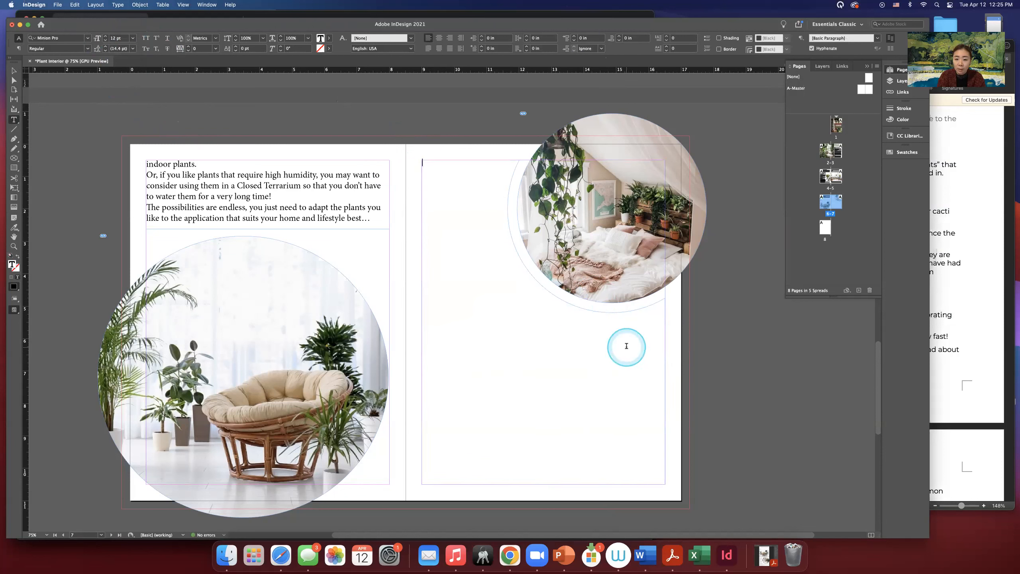
pyautogui.press('Escape')
pyautogui.click(553, 330)
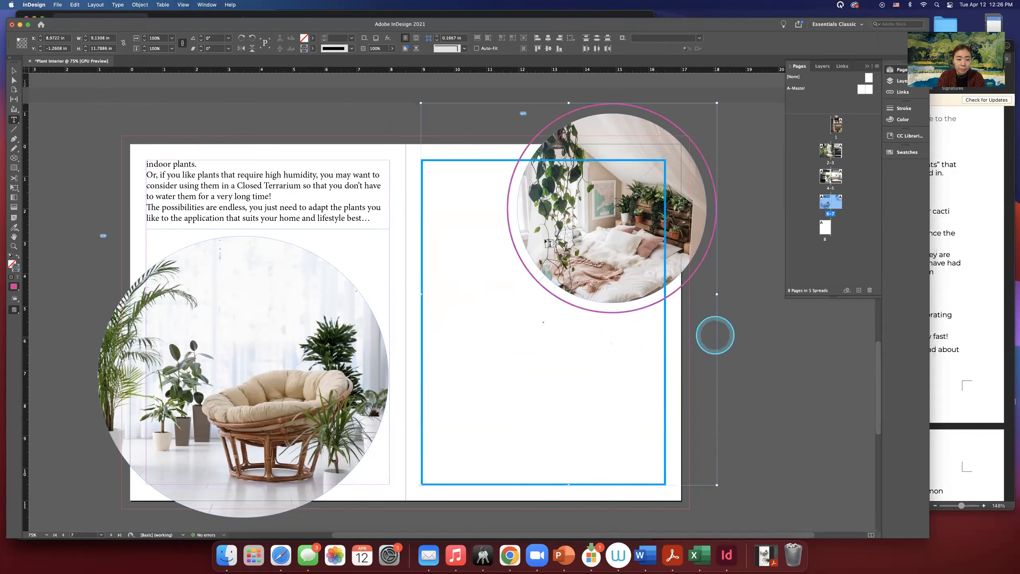
# - Subtract the magenta circle from the blue page 7 rectangle with Pathfinder and set the resulting shape's stroke to None
pyautogui.click(14, 71)
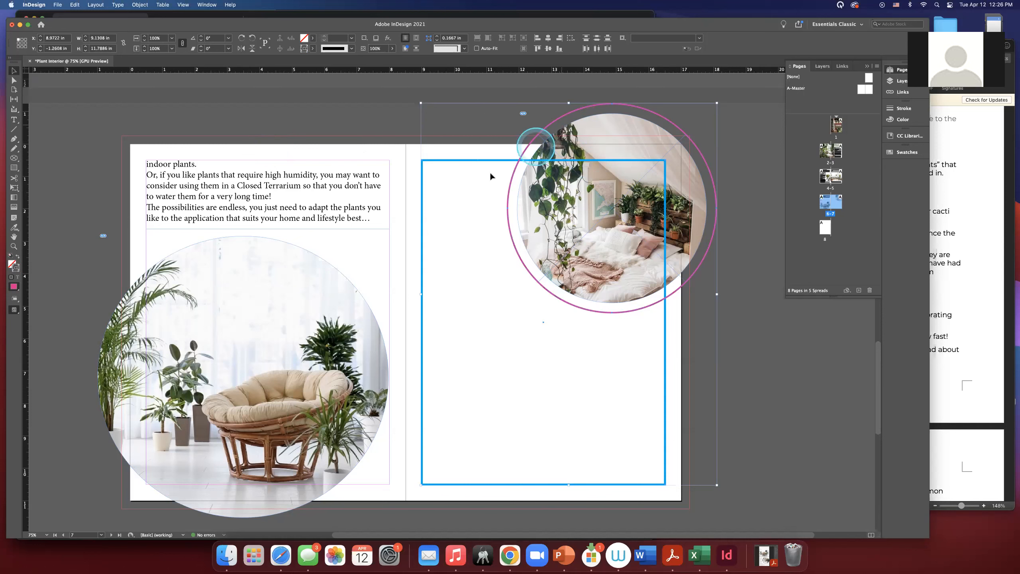
pyautogui.click(723, 142)
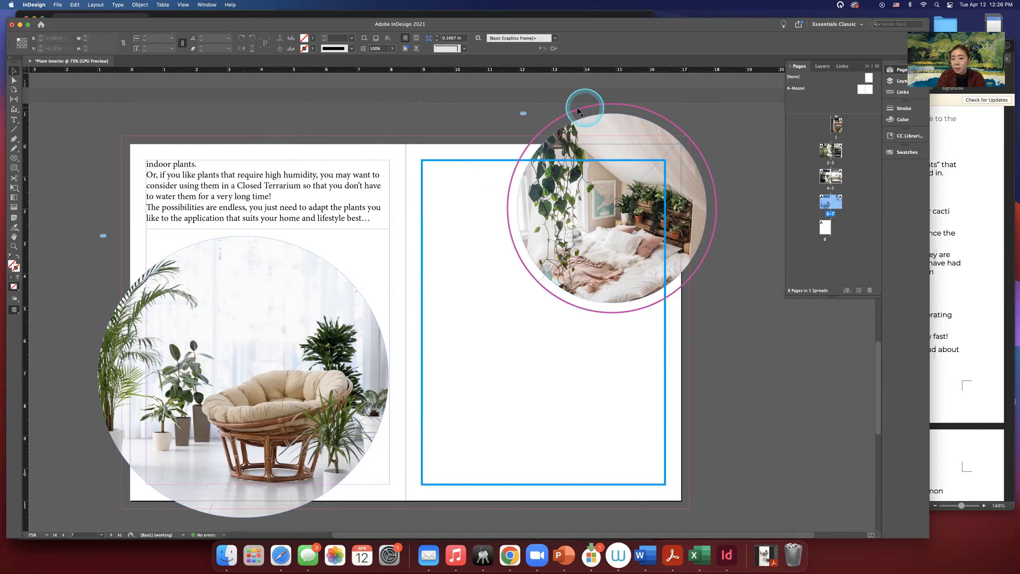
pyautogui.click(566, 116)
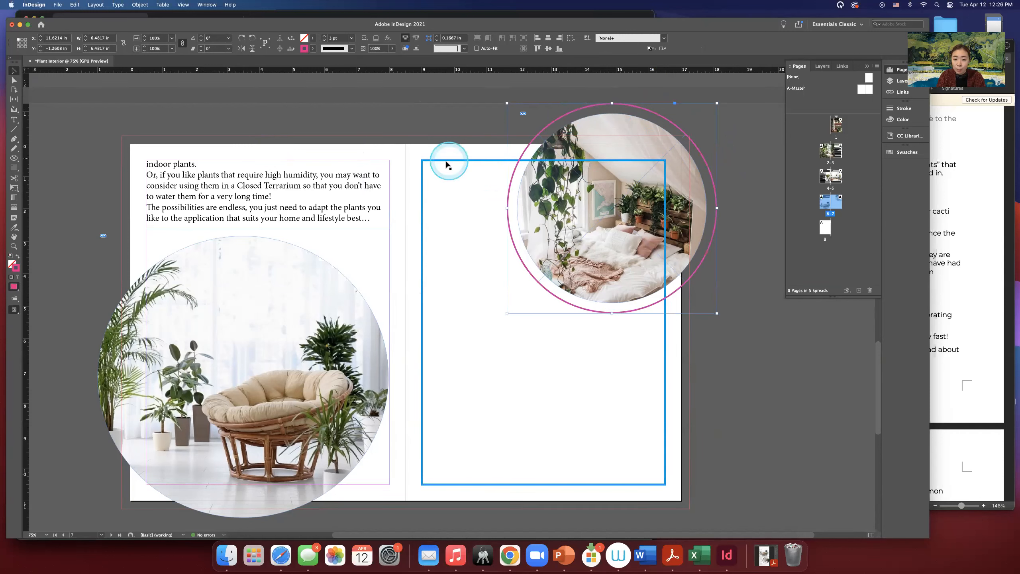
pyautogui.keyDown('shift'); pyautogui.click(432, 162); pyautogui.keyUp('shift')
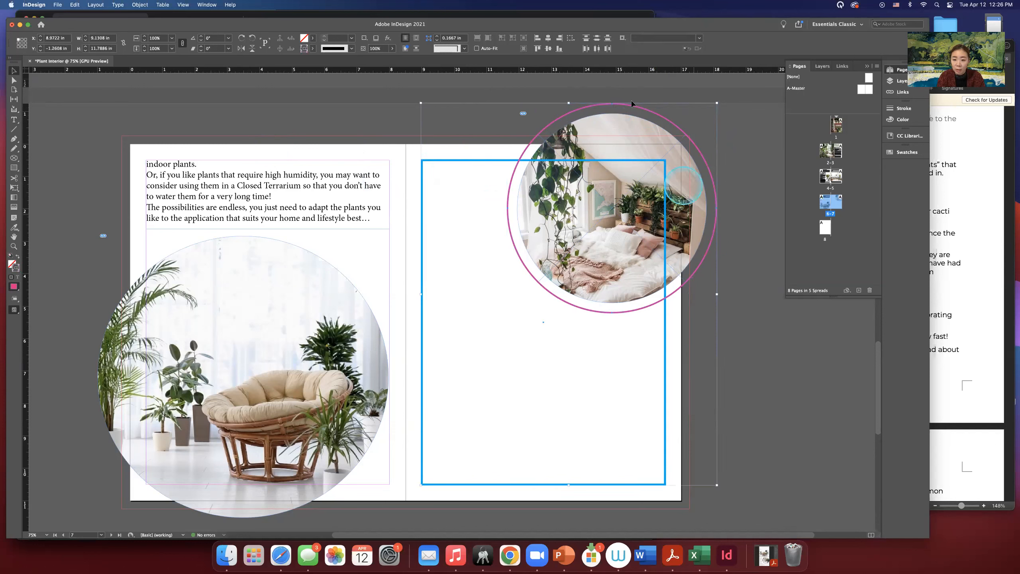
pyautogui.click(137, 4)
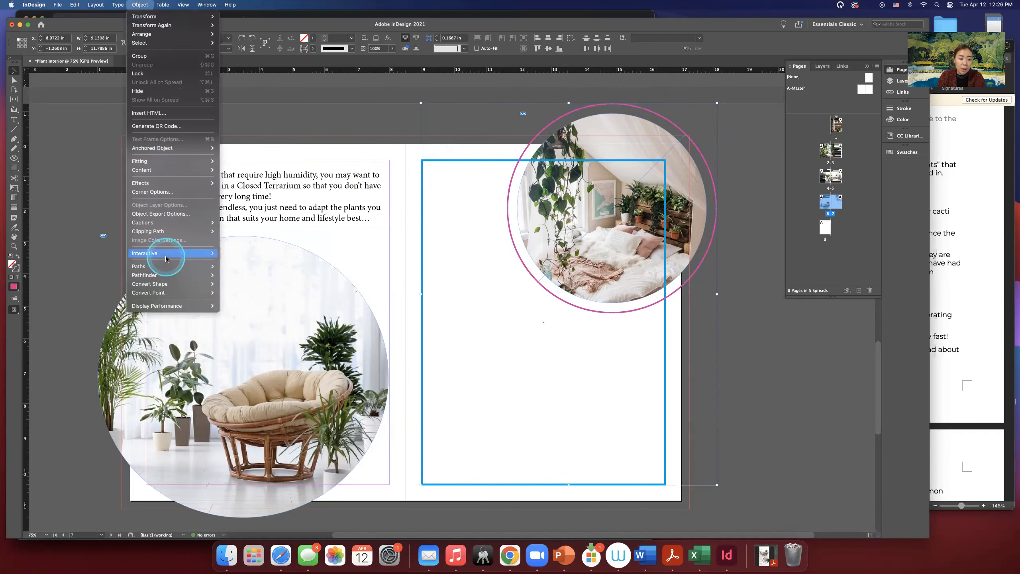
pyautogui.moveTo(140, 276)
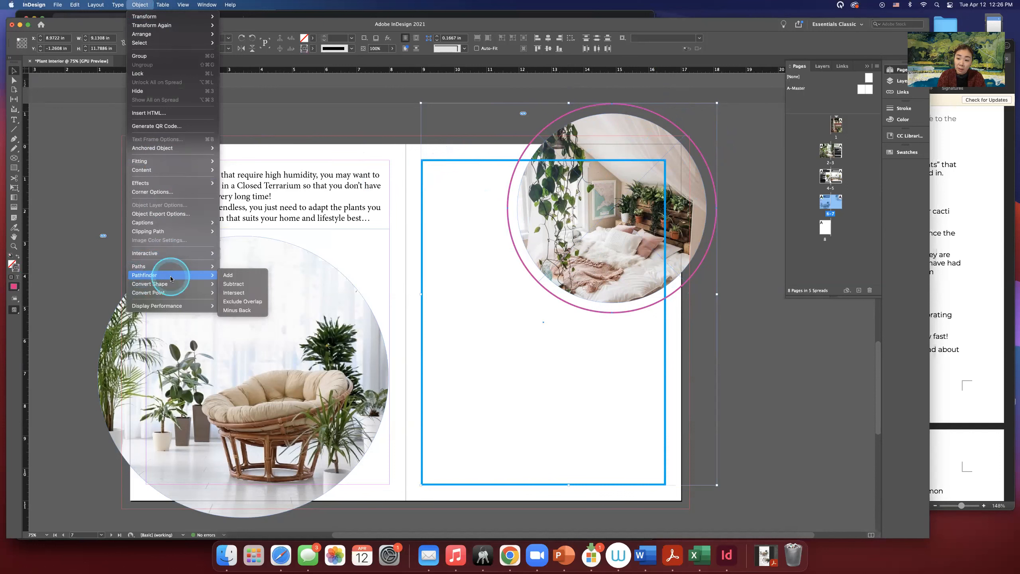
pyautogui.click(227, 285)
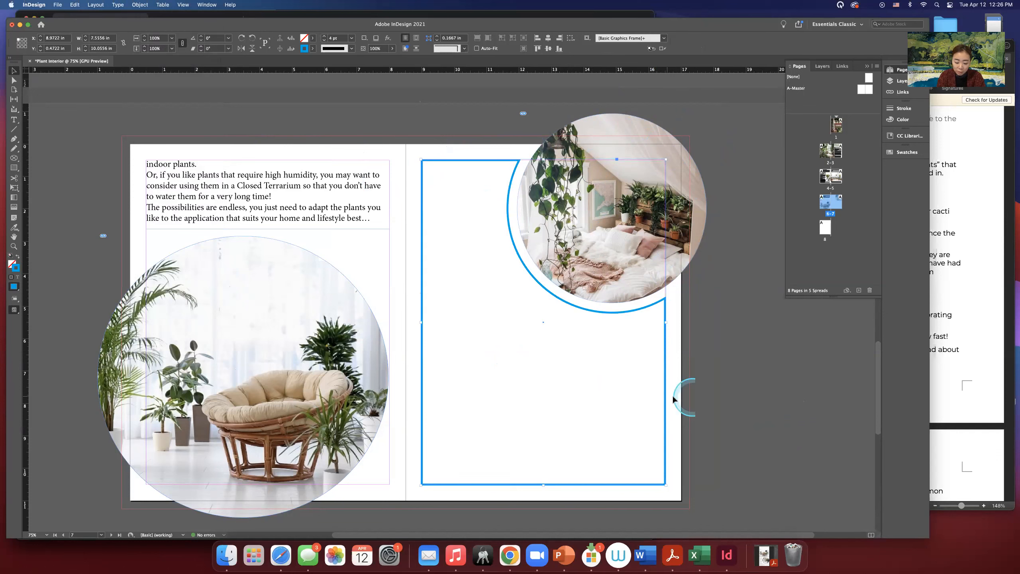
pyautogui.click(312, 48)
pyautogui.click(241, 73)
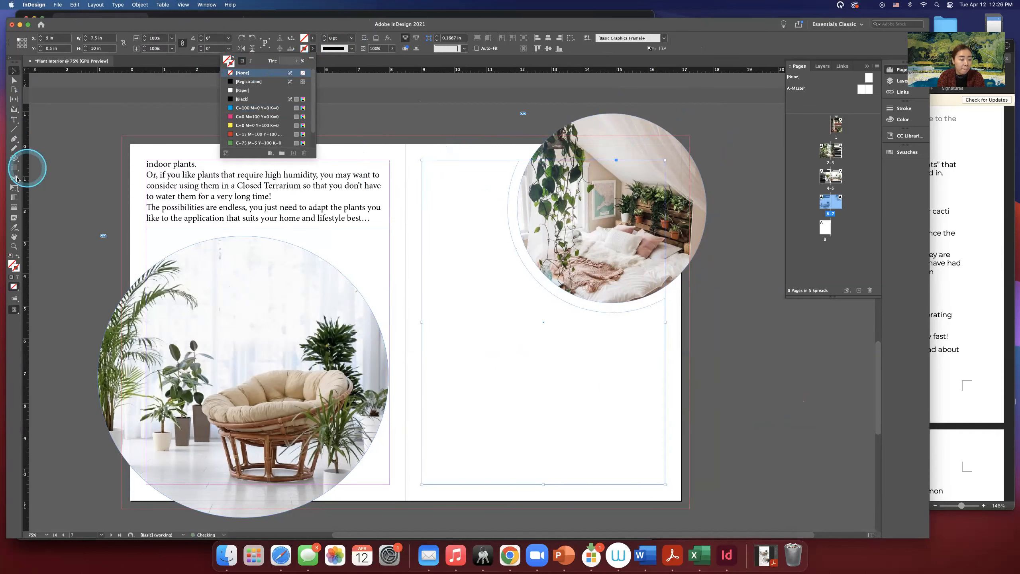
# - Turn the cut-out page 7 shape into a text frame and paste the copied section 1 text into it
pyautogui.click(14, 118)
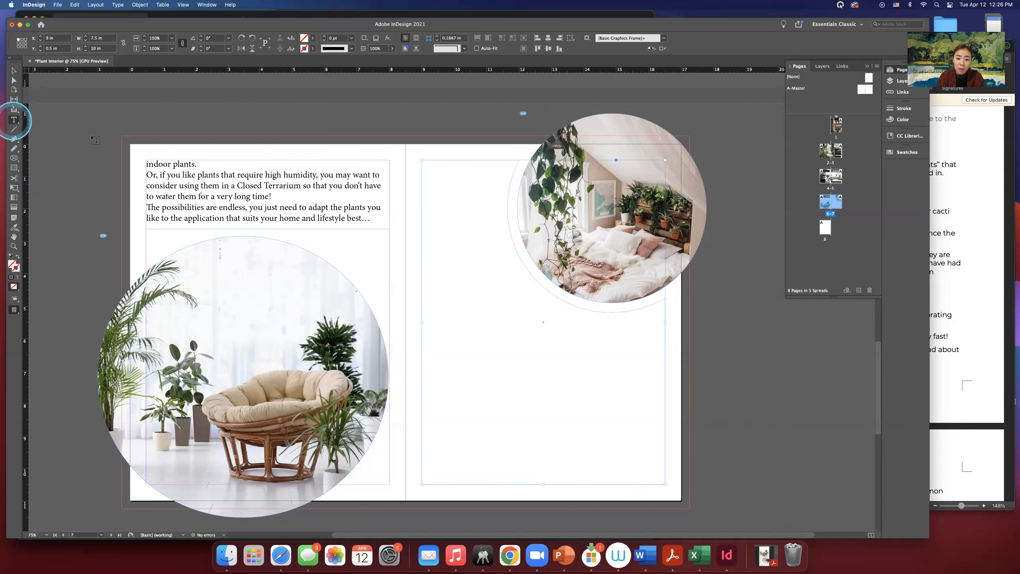
pyautogui.click(425, 166)
pyautogui.write('1. PLANT DECORATING WITH STAND ALONE PLANTS For the purpose of this article, stand alone plants are "statement plants" that become one of the major features of the environment they are placed in. These are floor or table plants that are big enough to be a statement themselves. CACTI AND SUCCULENTS Here are two examples of plant decorating using relatively big indoor cacti and succulents. Large indoor cacti and succulents linear and sculptural shapes, enhance the space surrounding them in different ways. Cacti and succulents are great plants to have for so many reasons; they are fascinating for every age and they are absolutely low maintenance. I have had my Euphorbia Cactus and ZZ Plants for over 15 years and I water them monthly.  TROPICAL PLANTS Tropical plants are beautiful living decor complements for plant decorating purposes! Once you find the right location for them in the house, they can grow fast! Some require higher levels of humidity than others, so it is wise to read about plants you may want to buy in advance in order to gauge the level of maintenance required.')
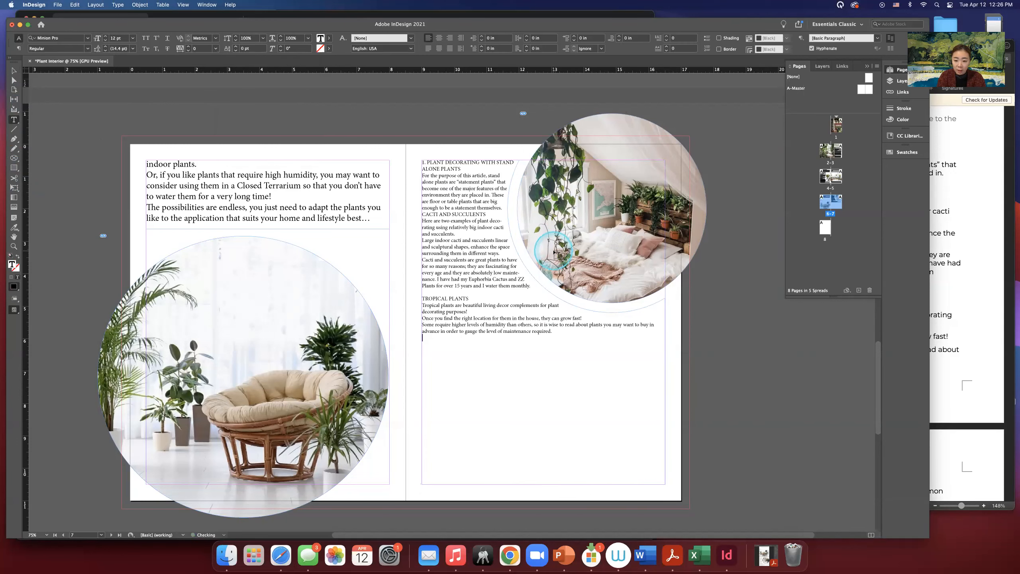
# - Select all the text in the page 7 frame, try it at 36 pt, and set its font size to 14 pt
pyautogui.click(550, 332)
pyautogui.press('super+a')
pyautogui.click(133, 38)
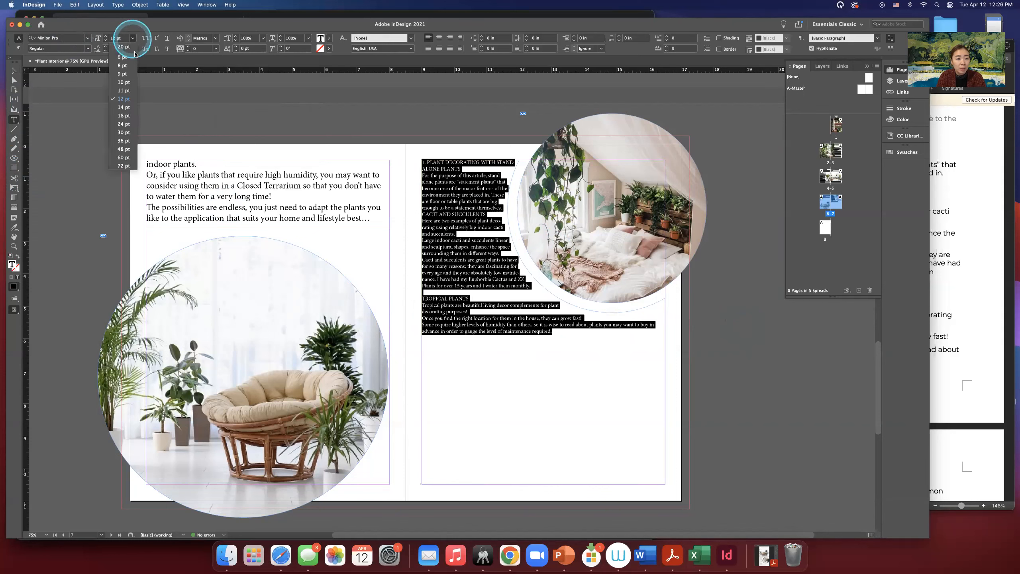
pyautogui.click(130, 141)
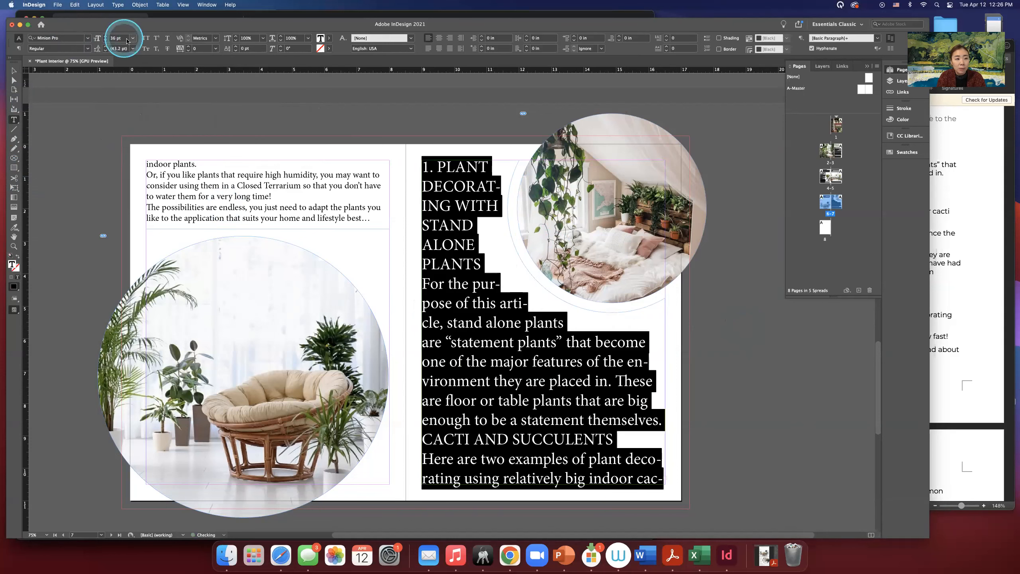
pyautogui.click(133, 38)
pyautogui.click(123, 106)
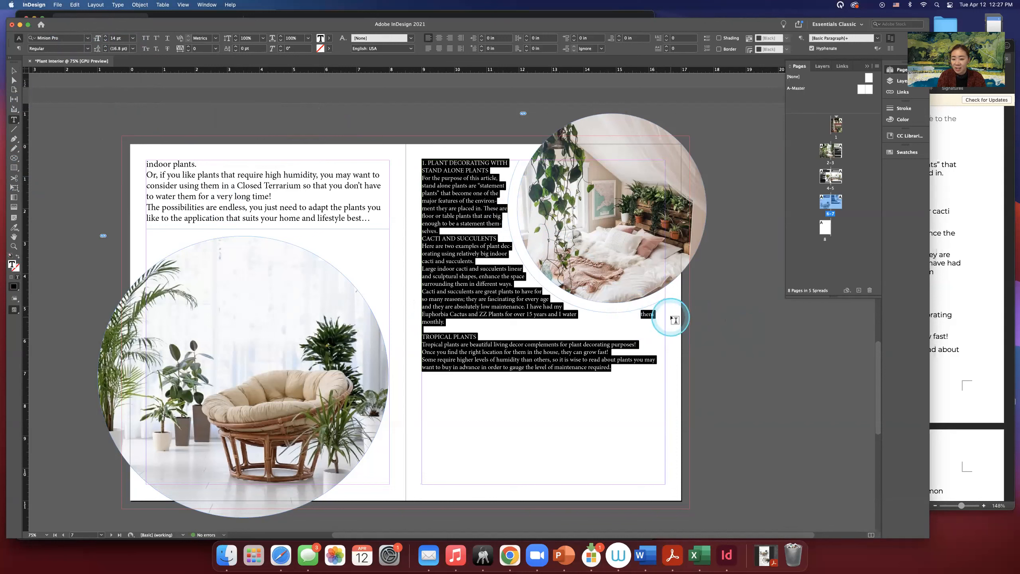
# - Undo the font size changes and the pasted text in the page 7 frame
pyautogui.click(13, 71)
pyautogui.press('super+z')
pyautogui.press('super+z')
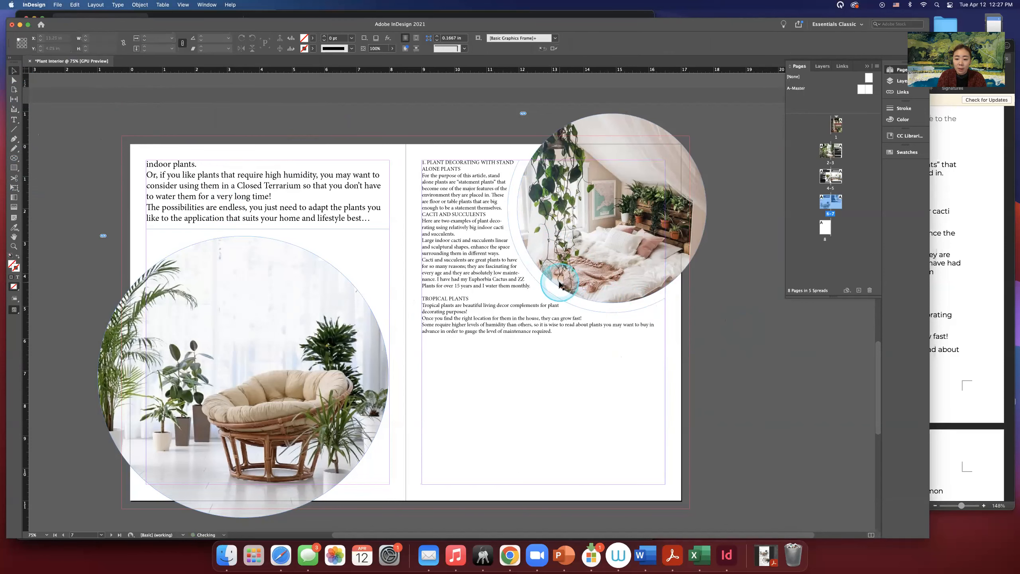
pyautogui.press('super+z')
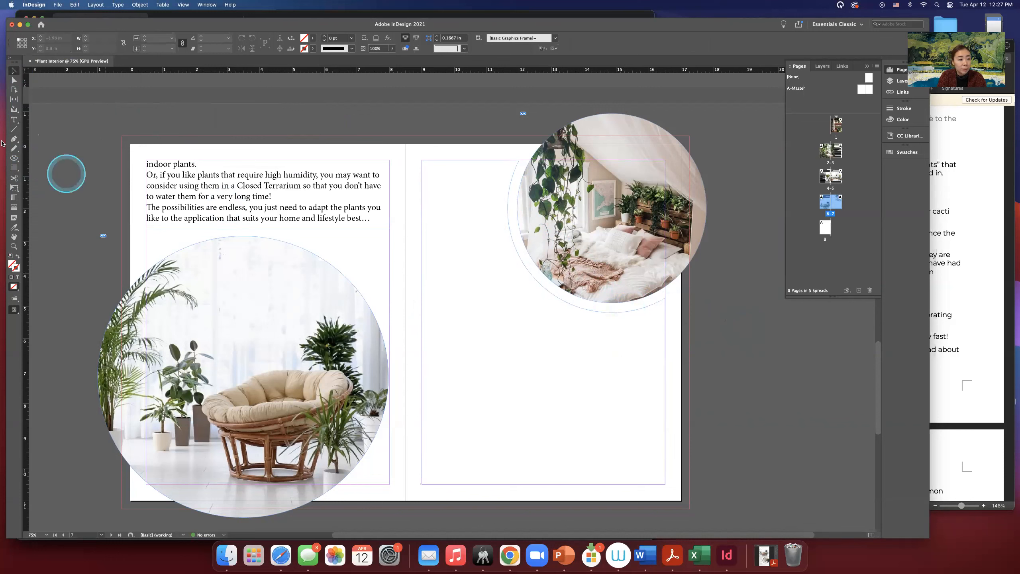
# - Draw a rectangular frame about 2.36 by 0.76 in over the gap below the circular photo, at page 7's outer edge
pyautogui.moveTo(14, 161); pyautogui.dragTo(34, 165)
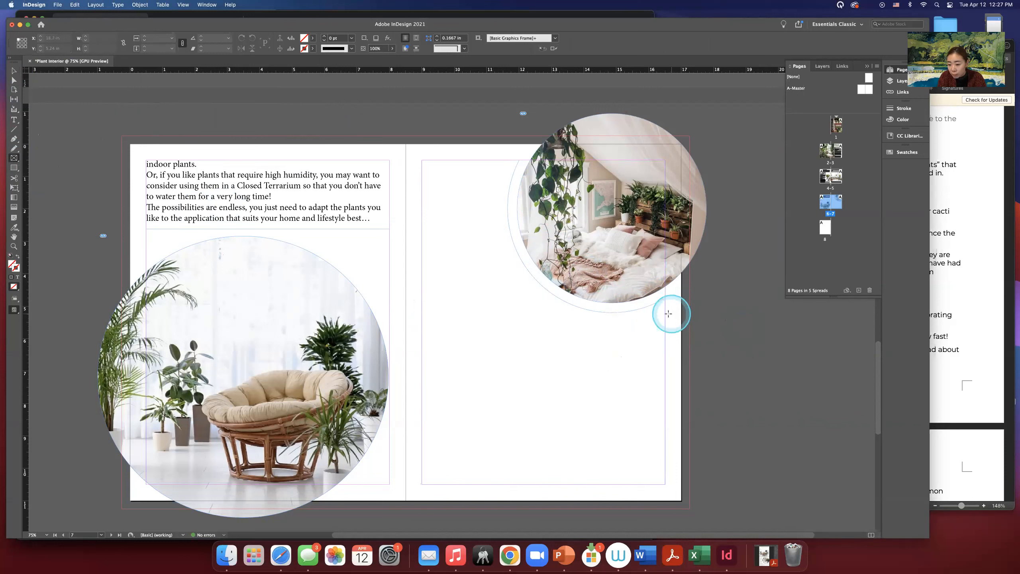
pyautogui.moveTo(610, 312); pyautogui.dragTo(683, 290)
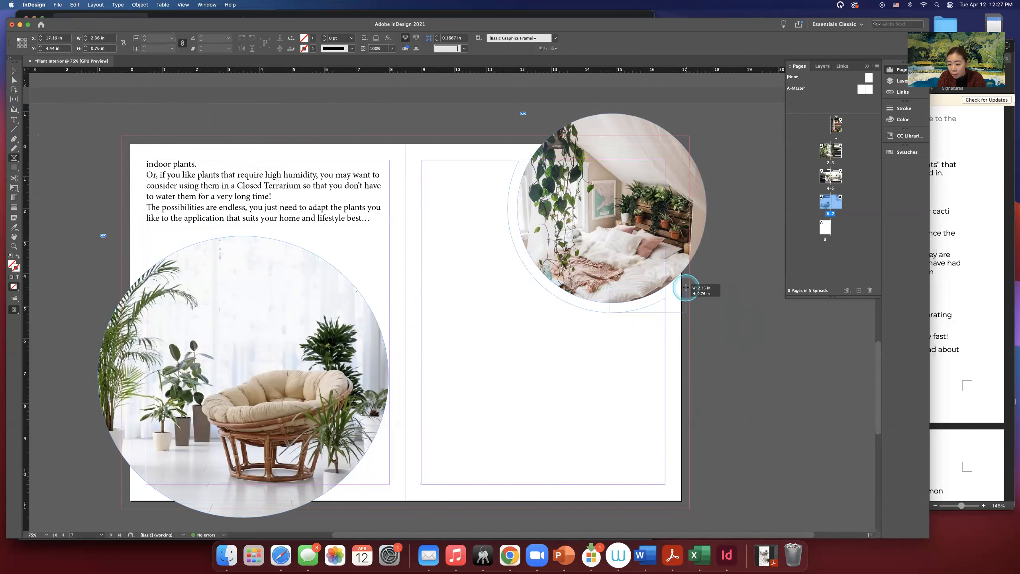
pyautogui.moveTo(685, 288); pyautogui.dragTo(686, 288)
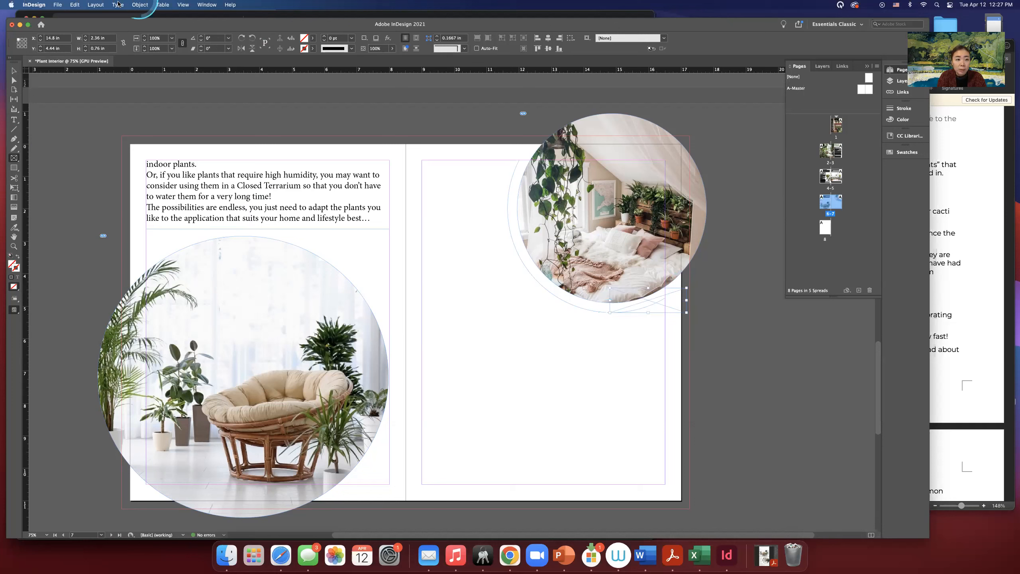
# - Give the small rectangle a cyan C=100 M=0 Y=0 K=0 stroke with a weight of 3 pt
pyautogui.click(313, 39)
pyautogui.click(313, 38)
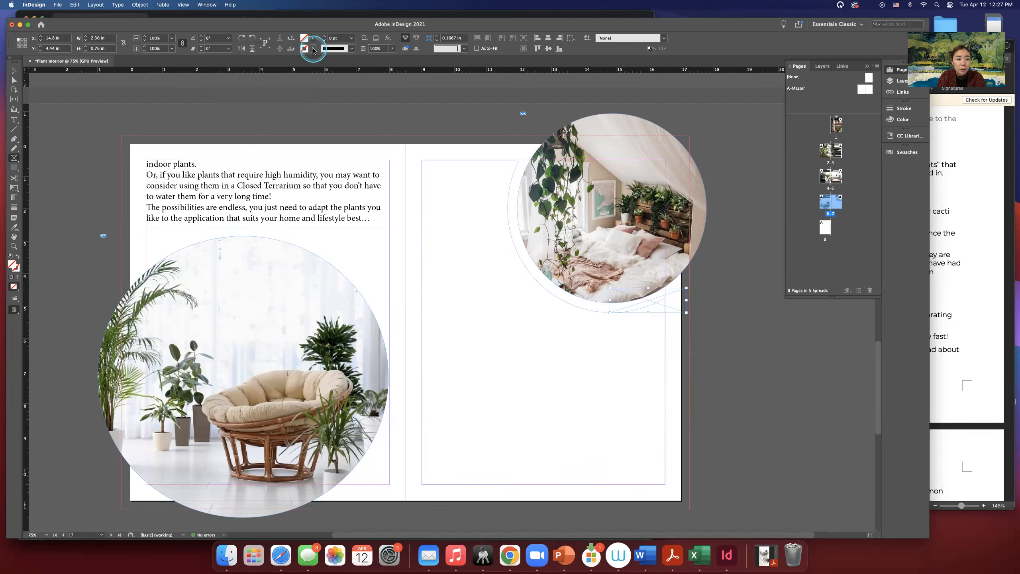
pyautogui.click(313, 38)
pyautogui.click(242, 108)
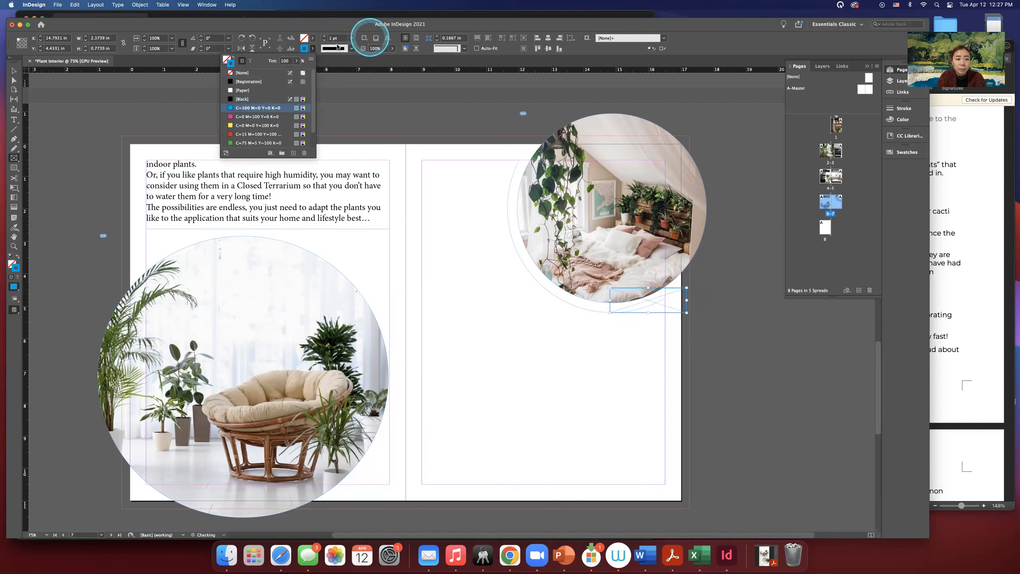
pyautogui.click(324, 36)
pyautogui.click(324, 36)
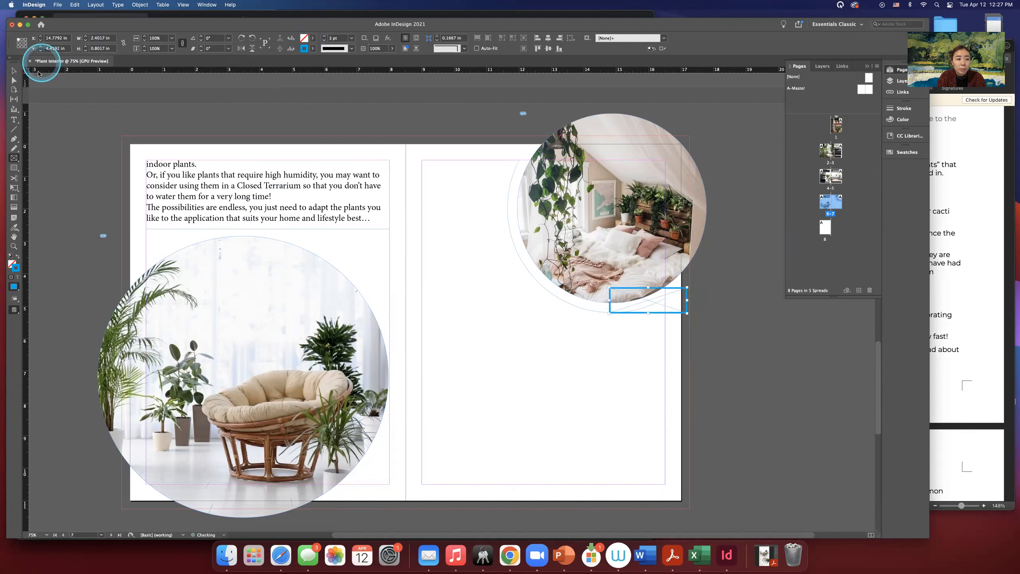
# - Select the small rectangle together with the cut-out page 7 frame and subtract the rectangle from the frame with Pathfinder
pyautogui.click(654, 311)
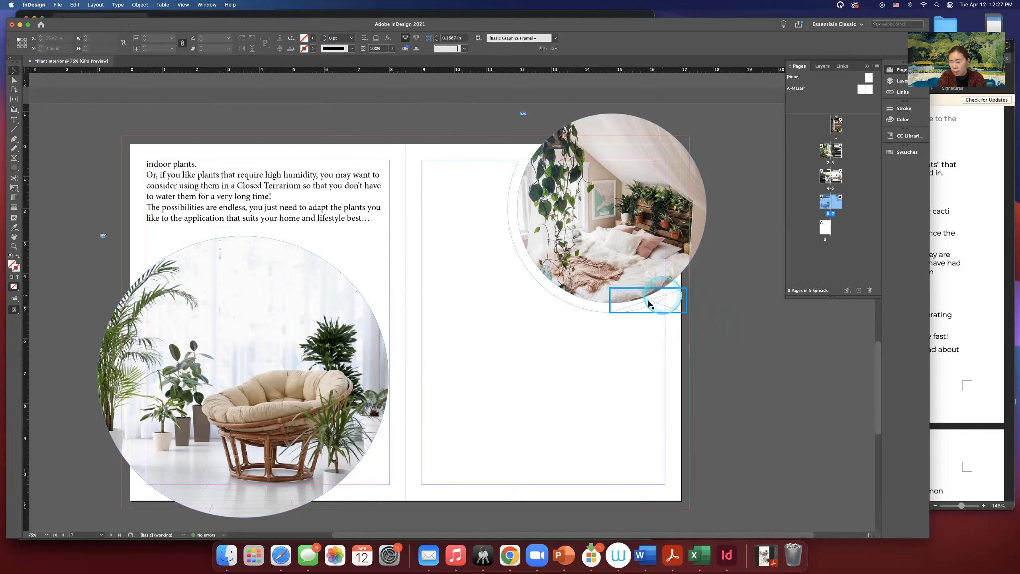
pyautogui.moveTo(683, 310); pyautogui.dragTo(687, 313)
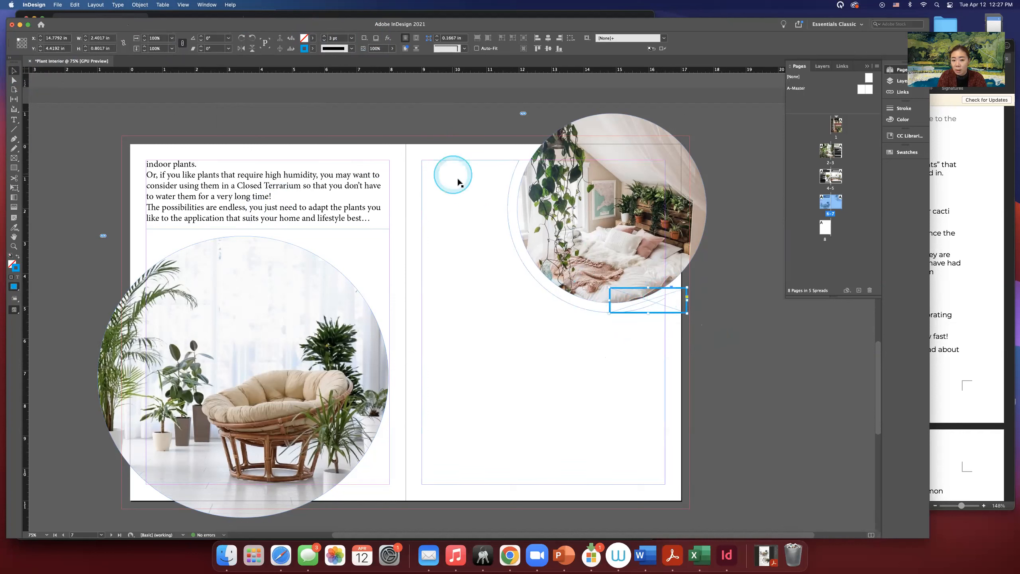
pyautogui.click(440, 162)
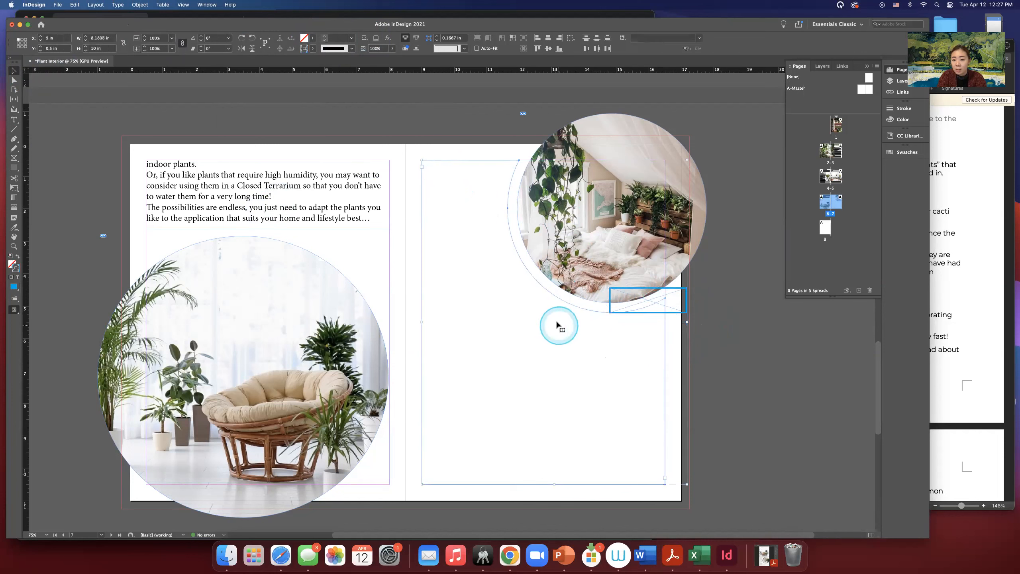
pyautogui.click(95, 5)
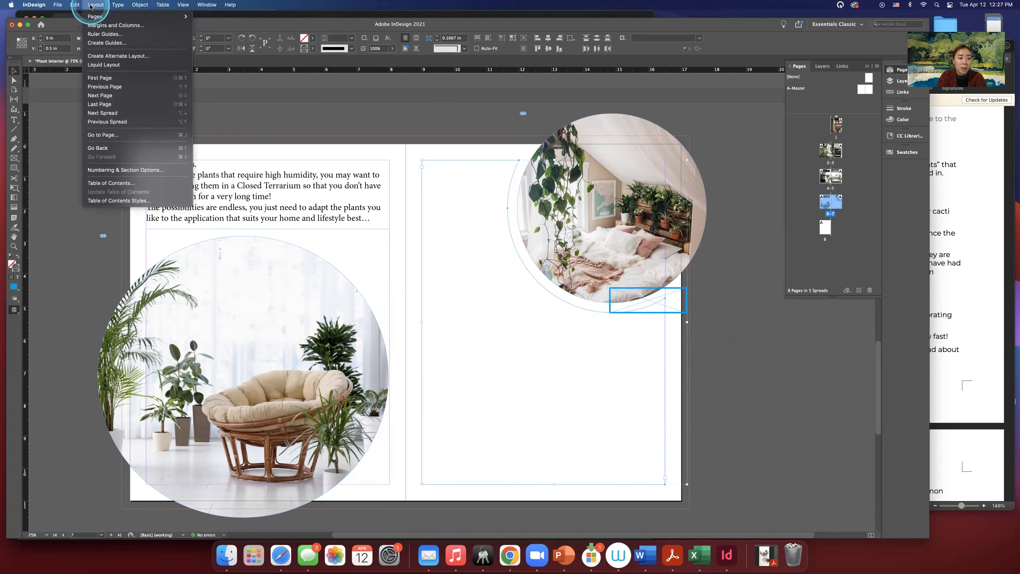
pyautogui.moveTo(143, 8)
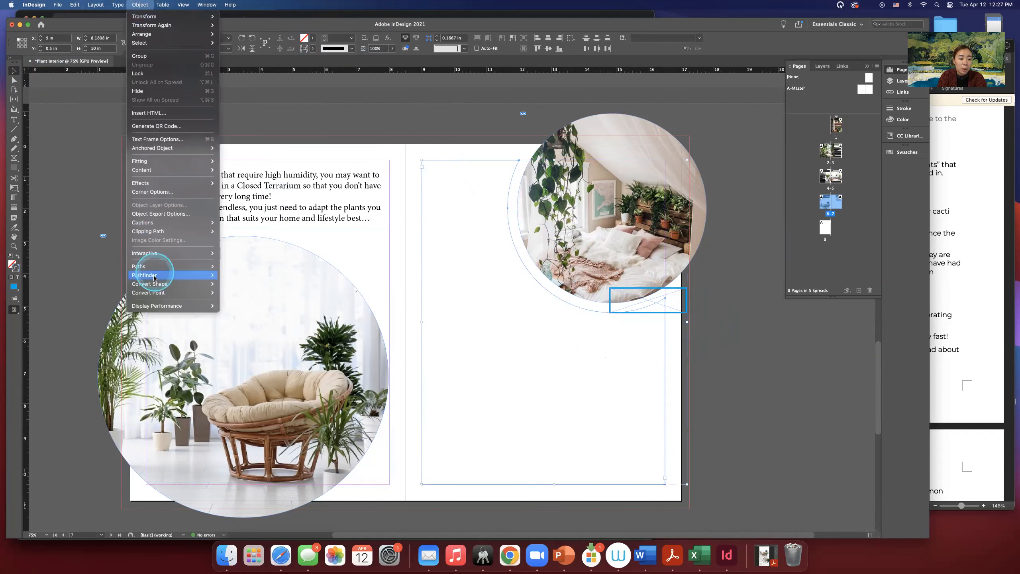
pyautogui.moveTo(151, 274)
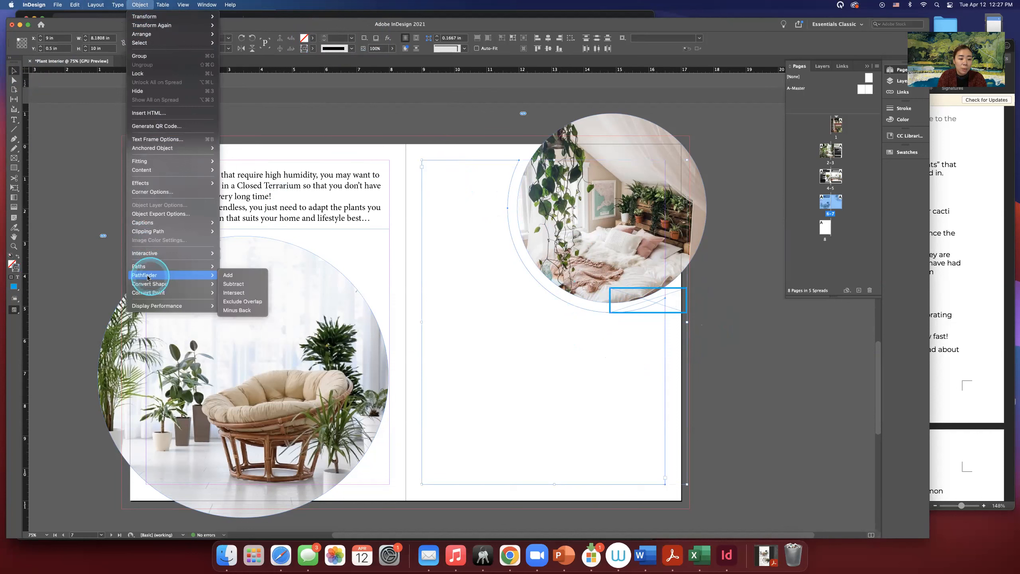
pyautogui.click(227, 285)
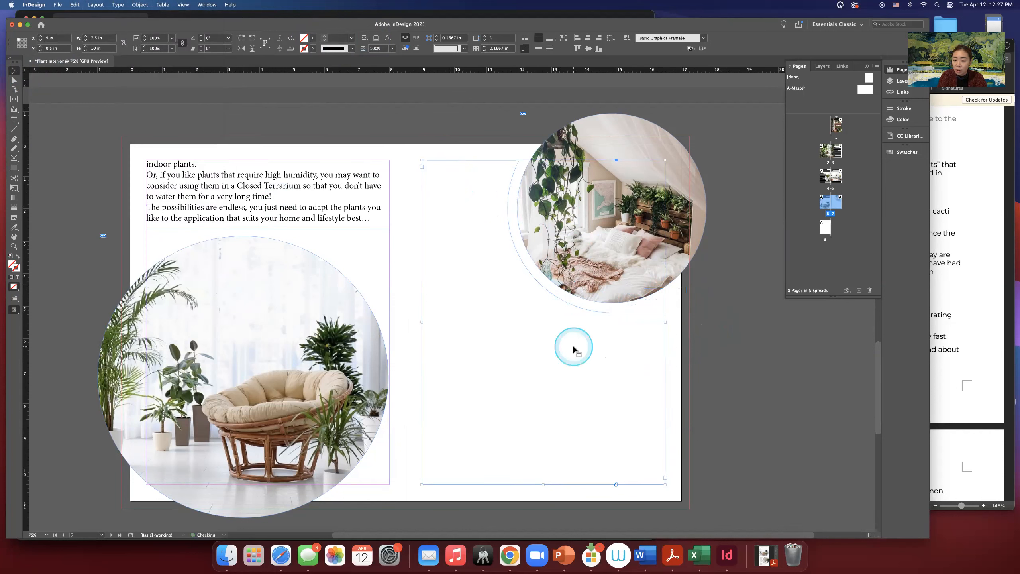
pyautogui.click(708, 327)
# - Switch to the Word article and copy section 1, Plant Decorating with Stand Alone Plants, through the Tropical Plants paragraphs
pyautogui.click(450, 307)
pyautogui.click(682, 278)
pyautogui.click(955, 293)
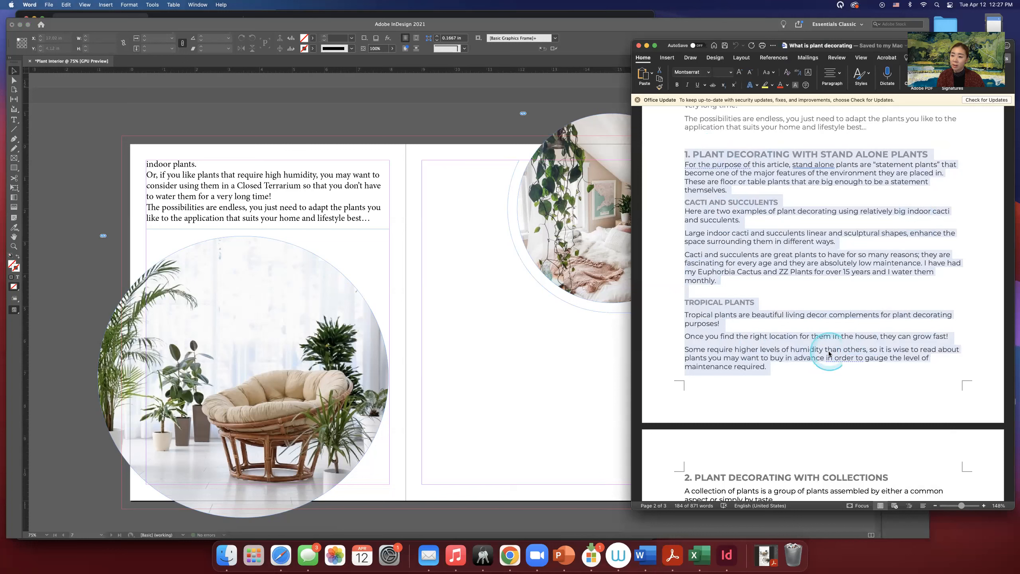
pyautogui.scroll(1, 909, 320)
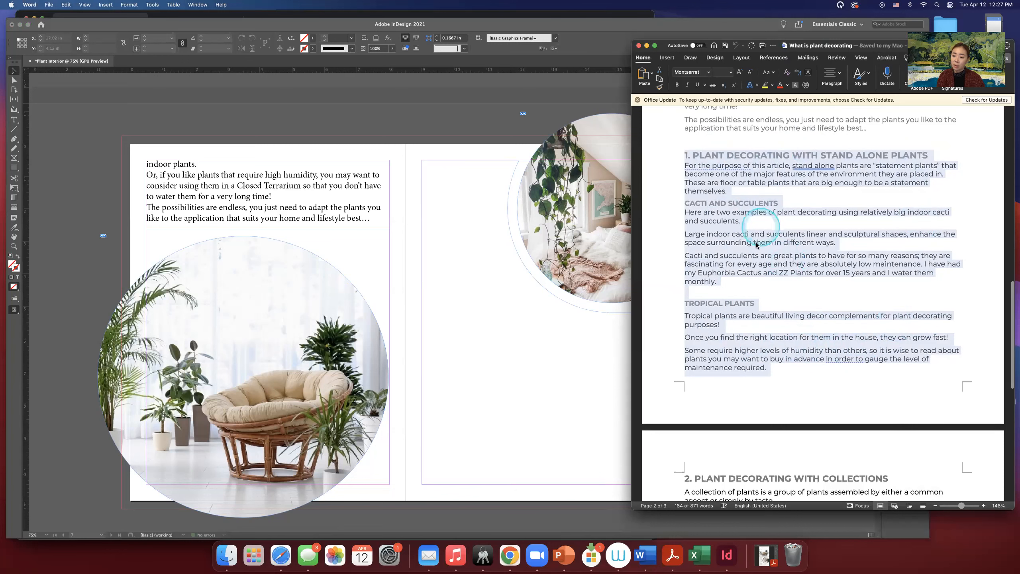
pyautogui.scroll(-1, 757, 241)
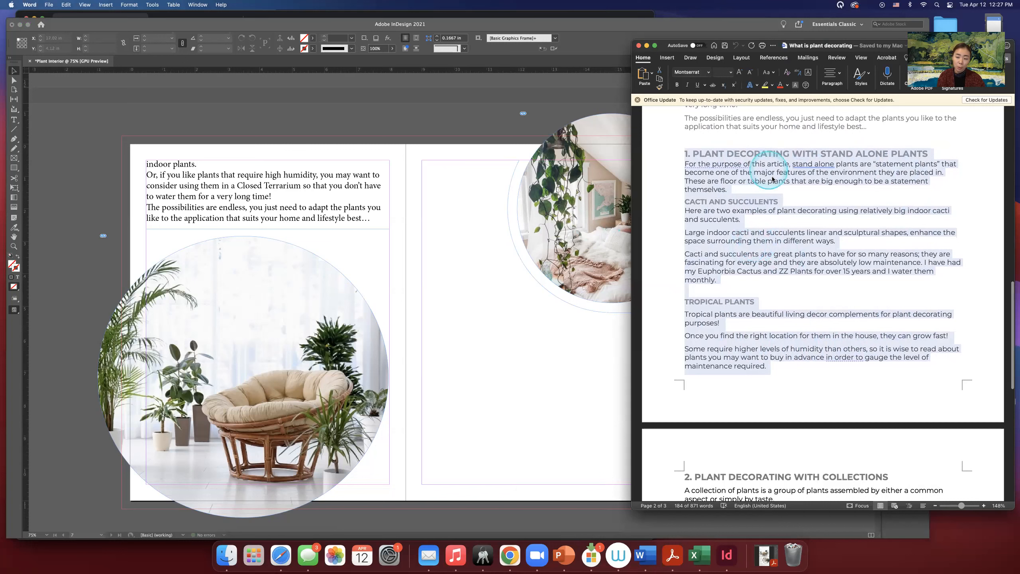
pyautogui.press('super+c')
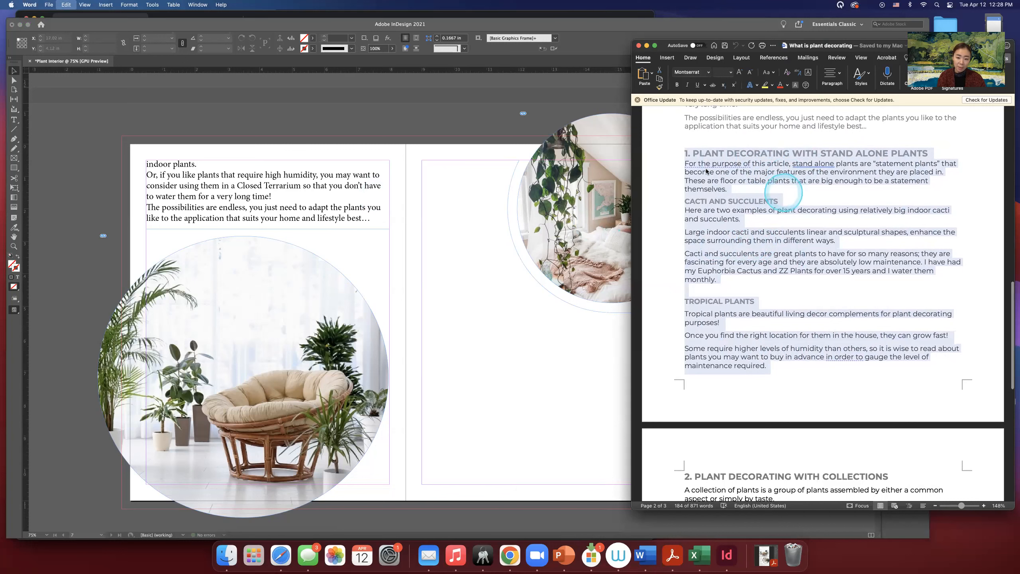
# - Switch back to InDesign and paste the copied section into the cut-out frame on page 7 as text
pyautogui.click(431, 145)
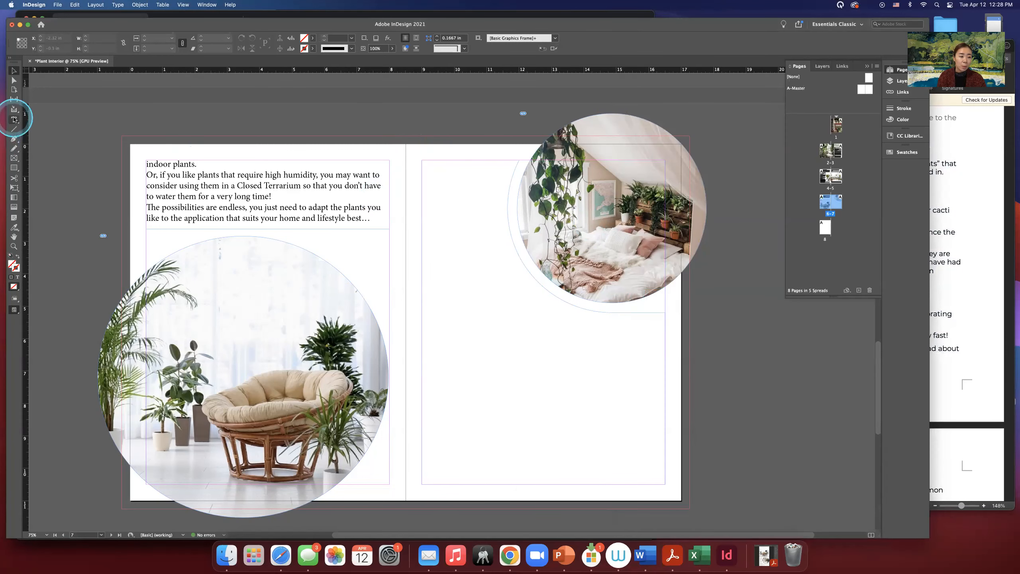
pyautogui.click(14, 120)
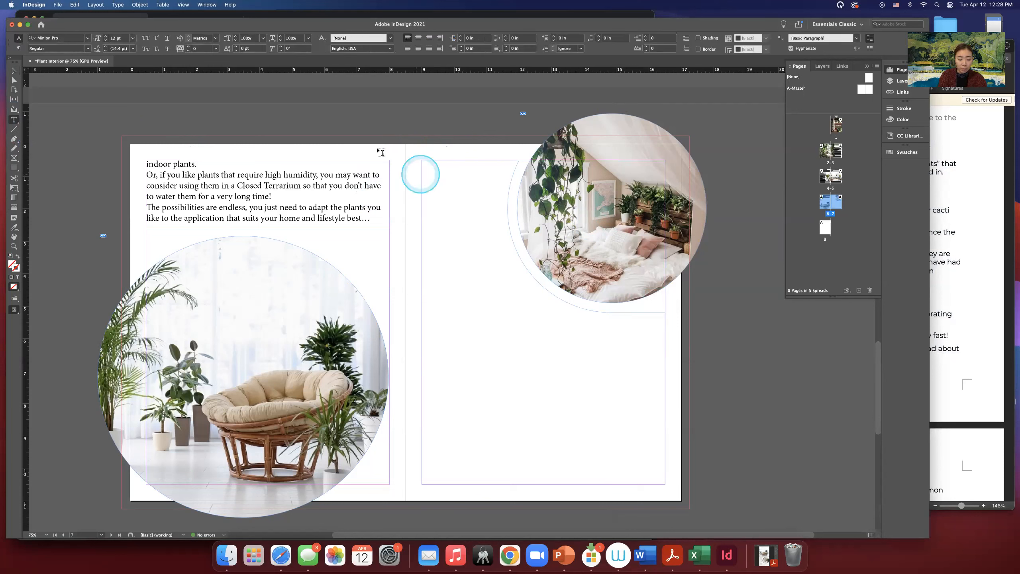
pyautogui.click(14, 70)
pyautogui.click(461, 163)
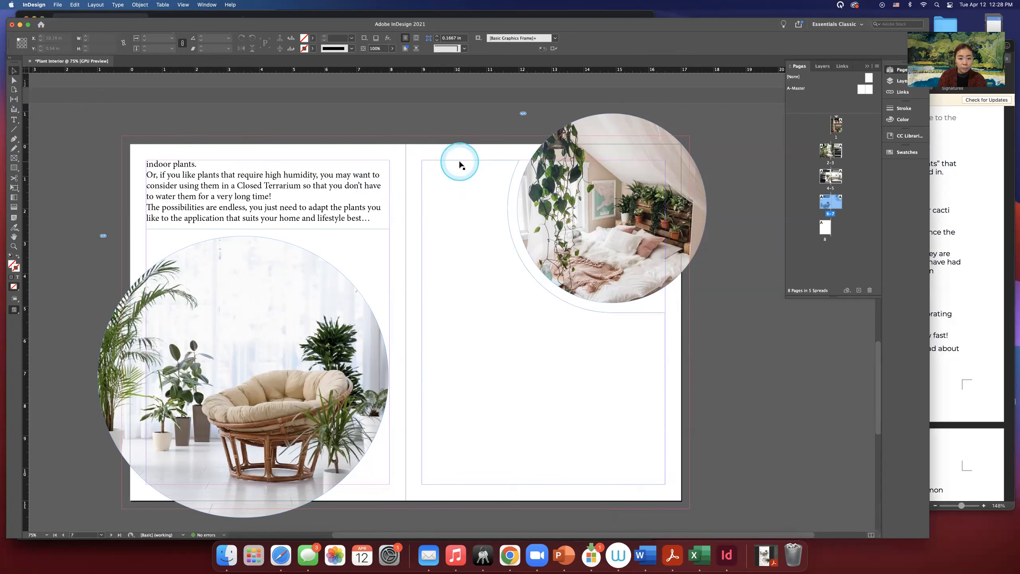
pyautogui.click(14, 120)
pyautogui.click(427, 159)
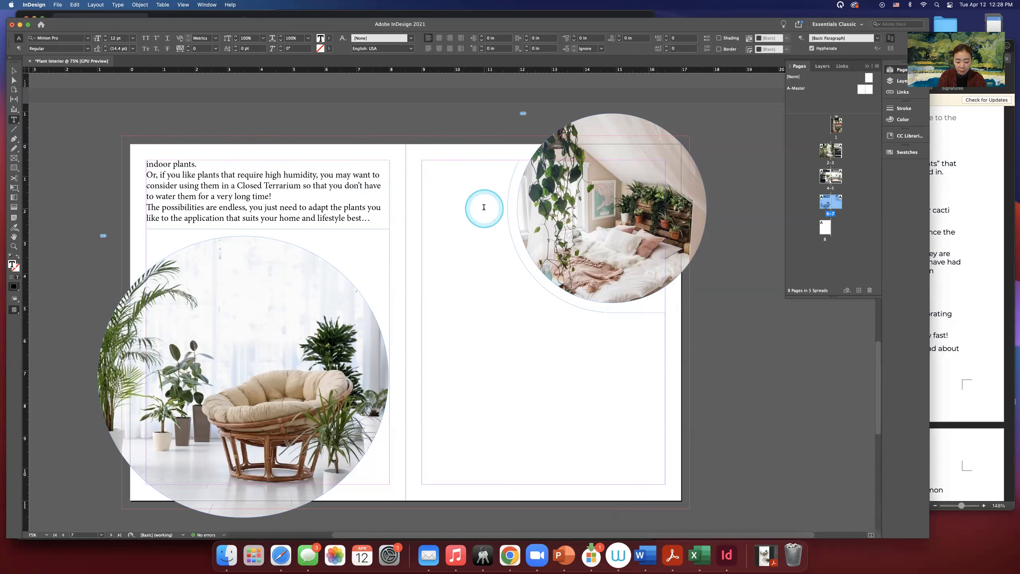
pyautogui.press('super+v')
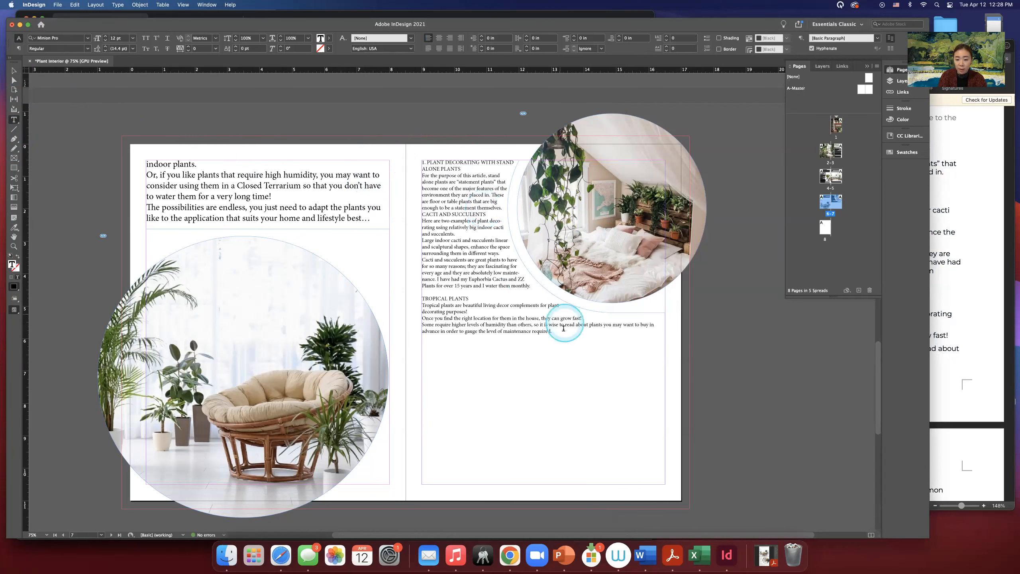
# - Set all the pasted text on page 7 to a font size of 18 pt
pyautogui.moveTo(565, 332); pyautogui.dragTo(350, 120)
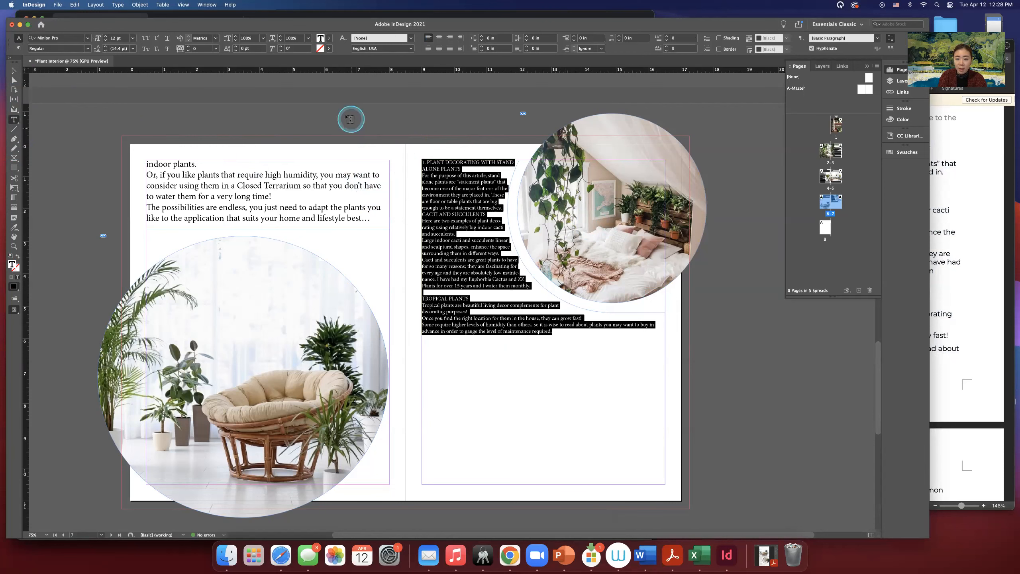
pyautogui.click(132, 38)
pyautogui.click(124, 116)
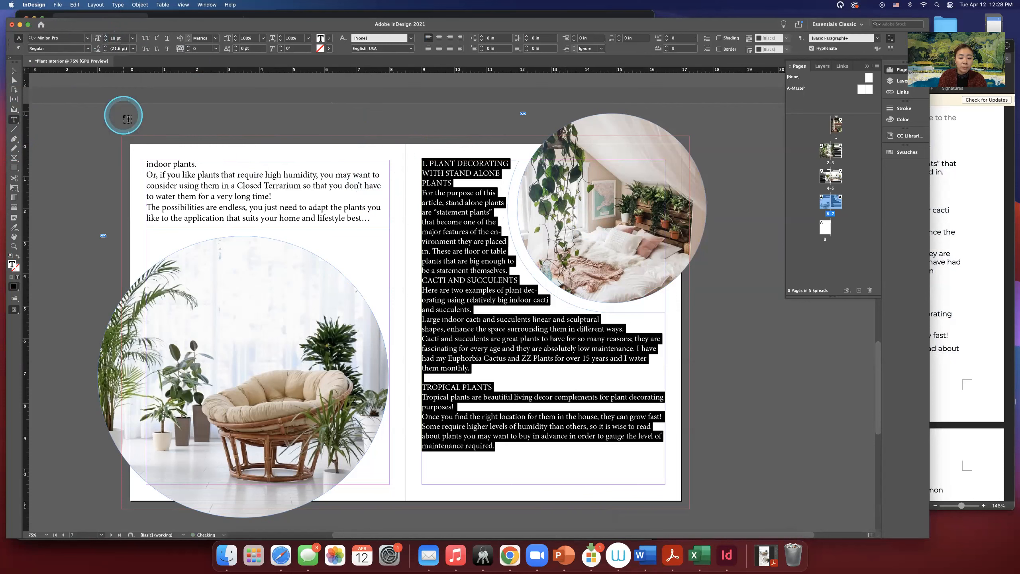
pyautogui.click(446, 175)
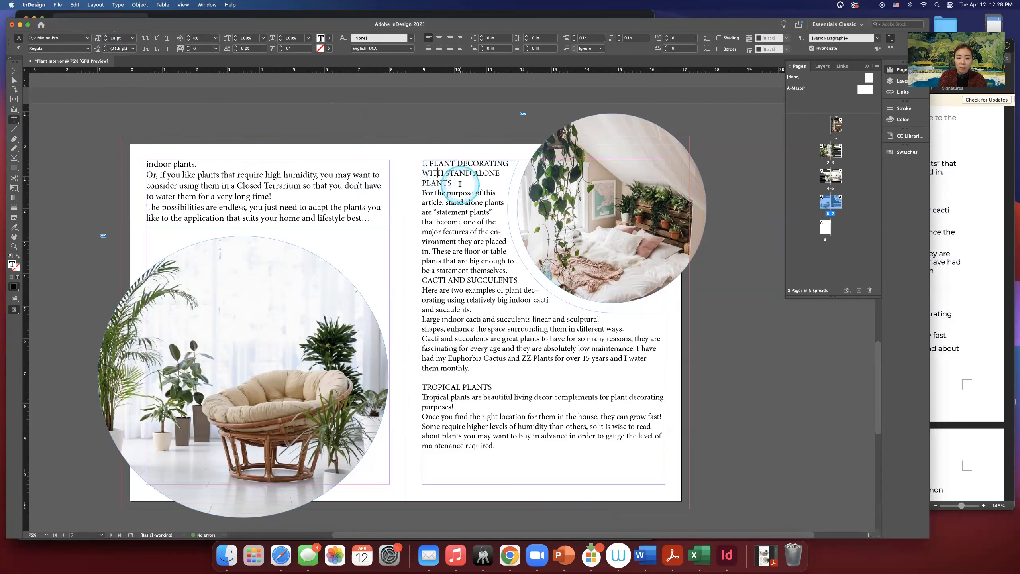
# - Set the heading "1. PLANT DECORATING WITH STAND ALONE PLANTS" to 20 pt and colour it with the Colorful_Theme swatch C=40 M=81 Y=61
pyautogui.moveTo(458, 183); pyautogui.dragTo(397, 132)
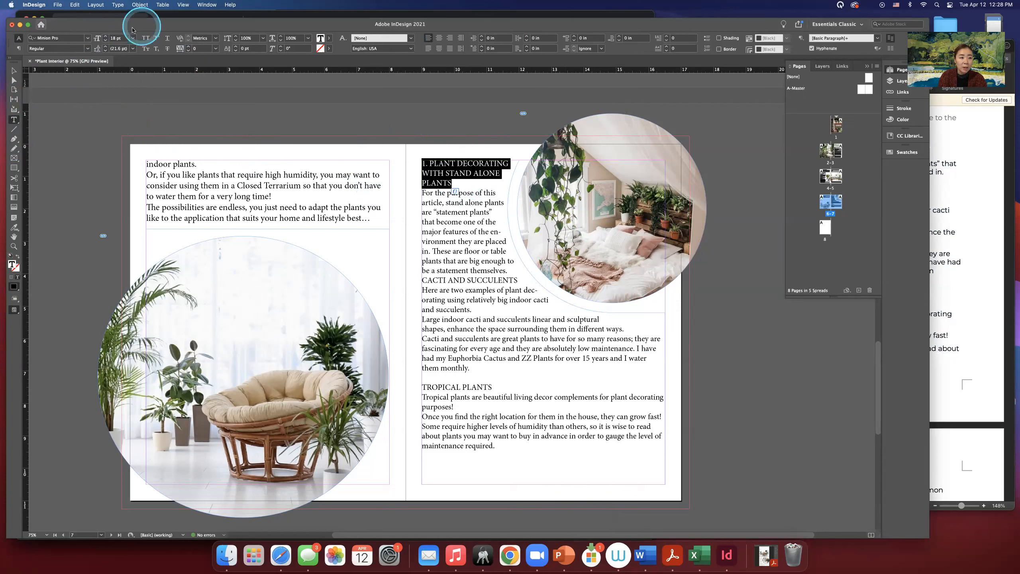
pyautogui.click(105, 36)
pyautogui.click(106, 36)
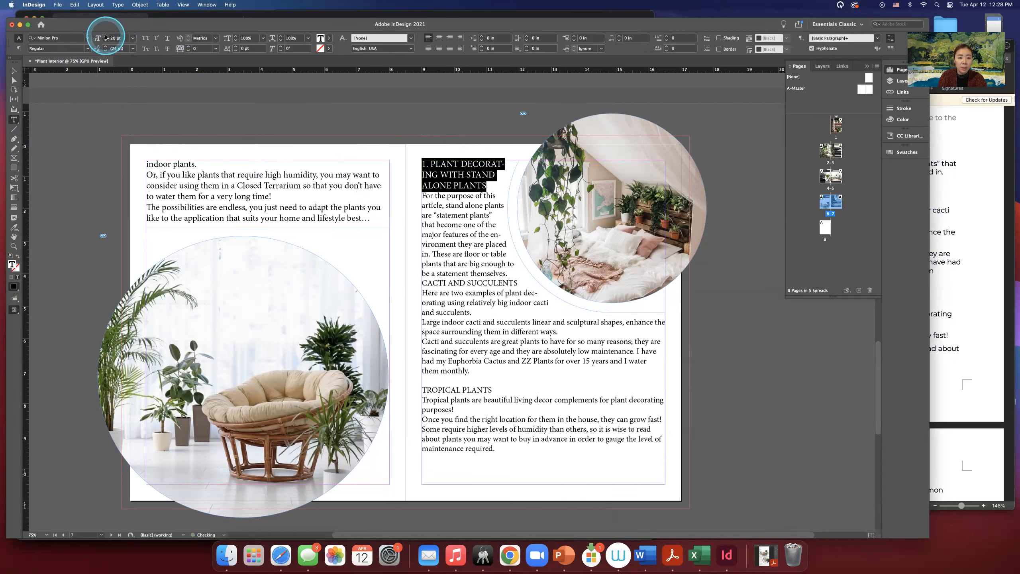
pyautogui.click(329, 38)
pyautogui.scroll(-2, 277, 103)
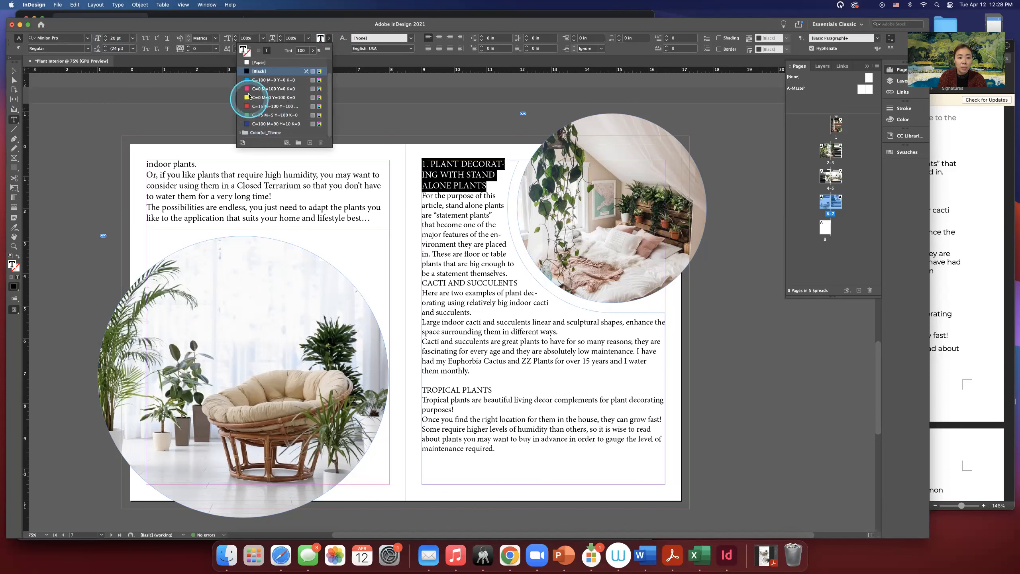
pyautogui.click(240, 132)
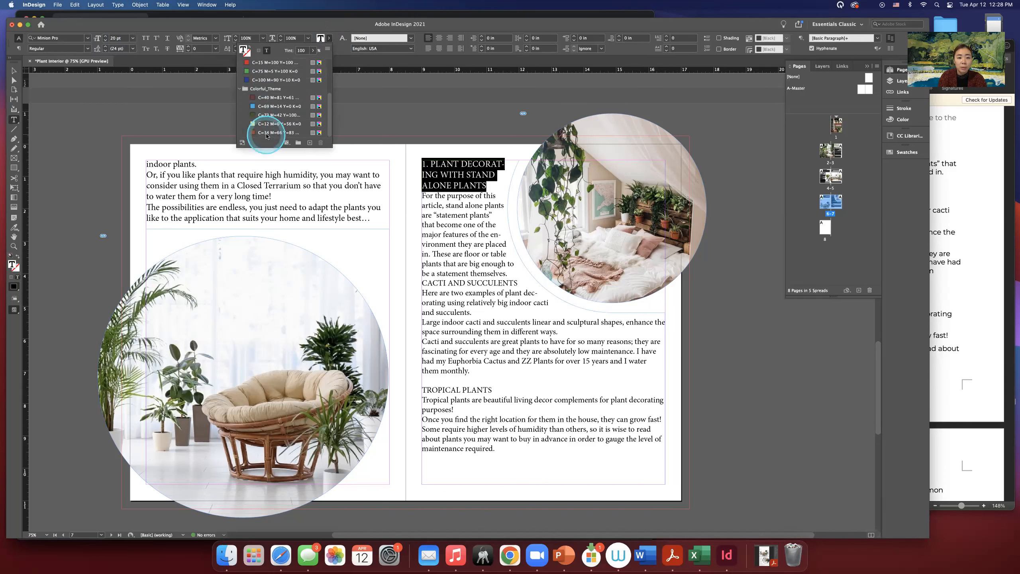
pyautogui.click(263, 100)
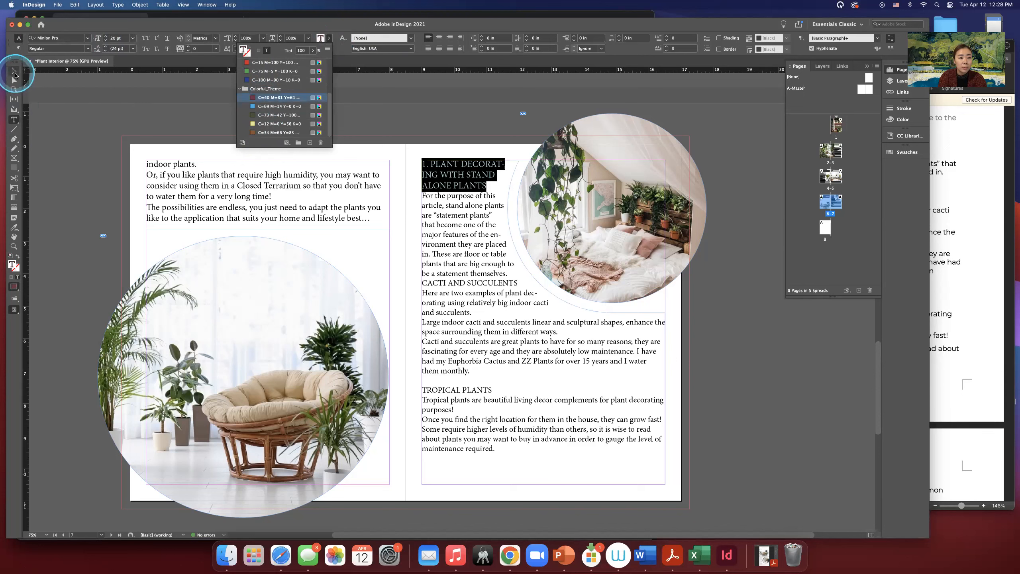
pyautogui.click(13, 70)
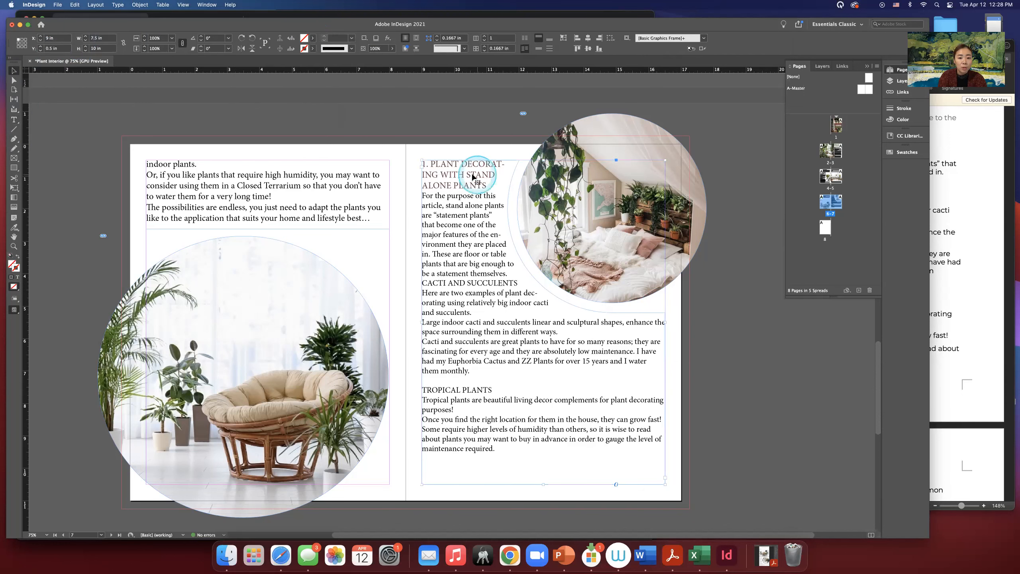
# - Change the font of page 7's section 1 heading to Marker Felt
pyautogui.doubleClick(484, 187)
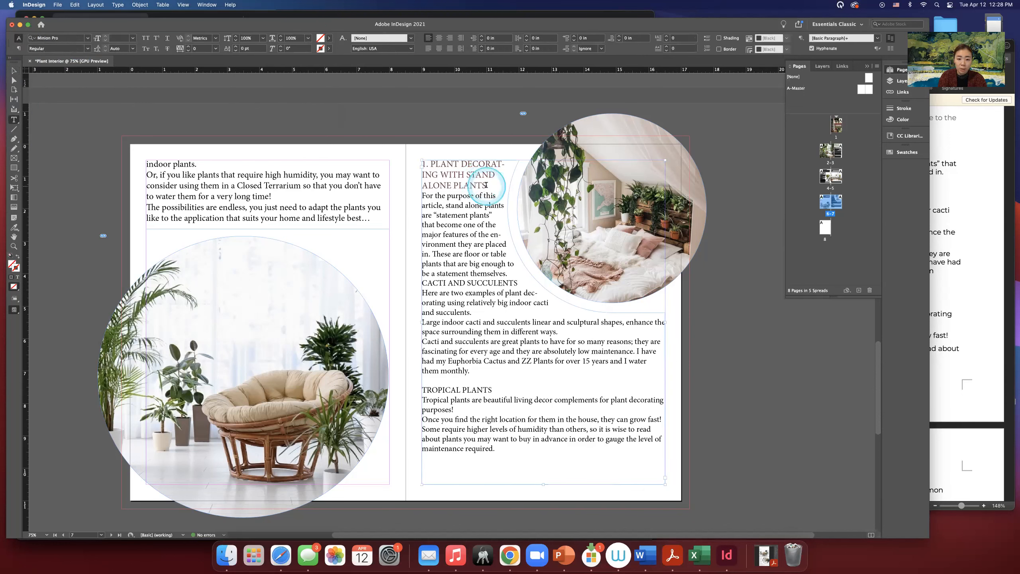
pyautogui.tripleClick(484, 187)
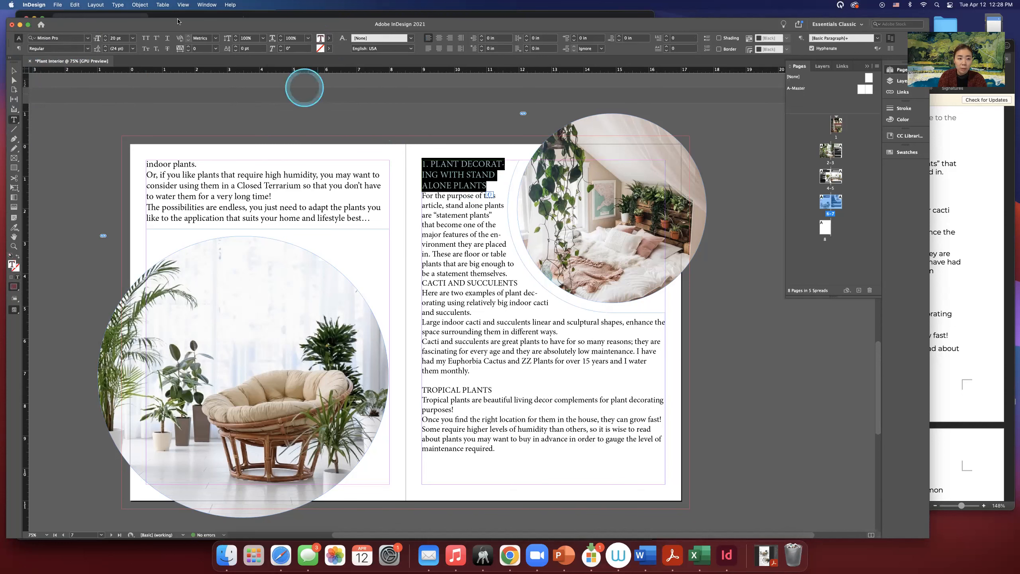
pyautogui.click(87, 39)
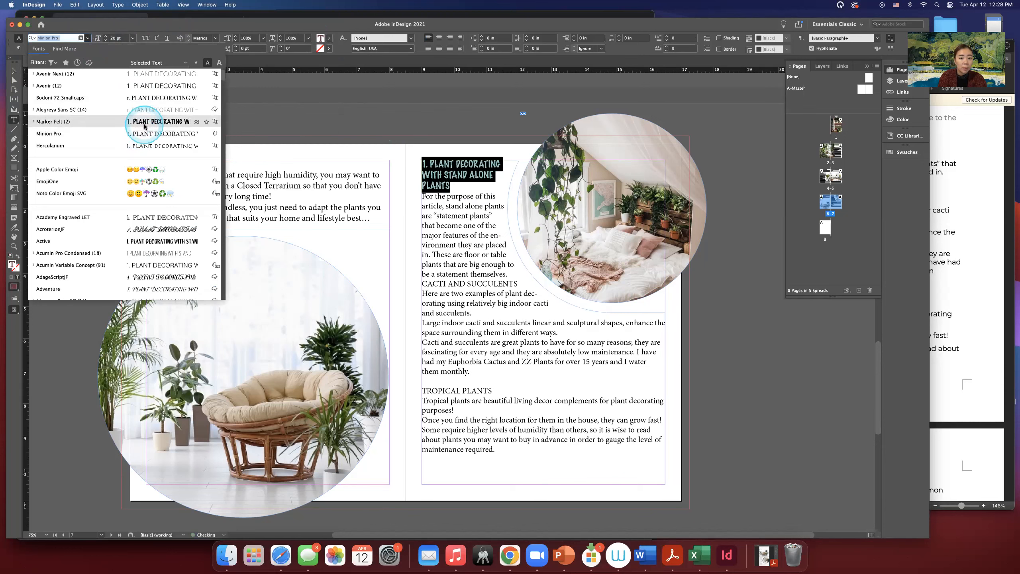
pyautogui.click(145, 127)
# - Insert a blank line after the section 1 heading and another one before the CACTI AND SUCCULENTS subheading
pyautogui.click(458, 188)
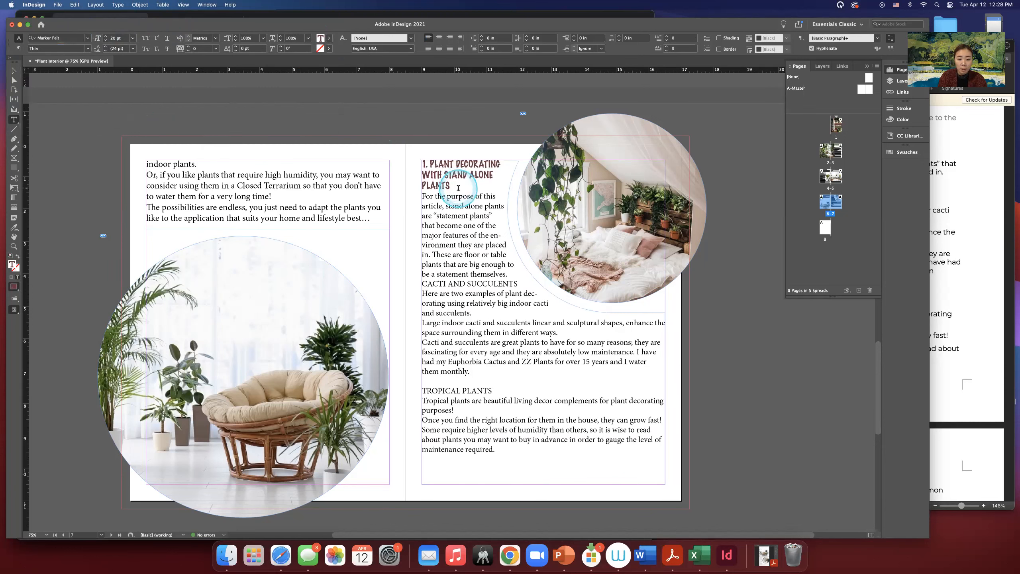
pyautogui.press('Return')
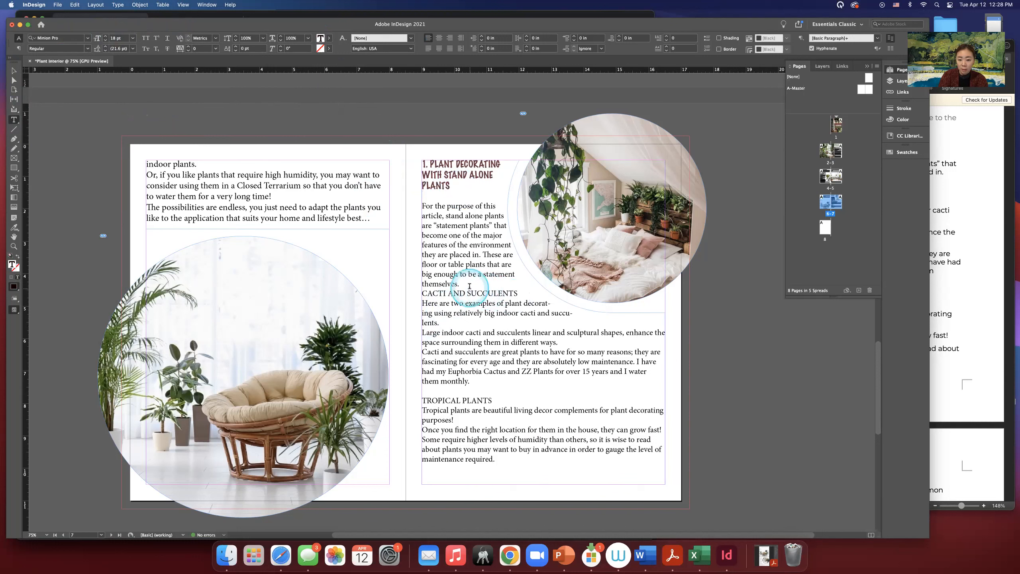
pyautogui.press('Return')
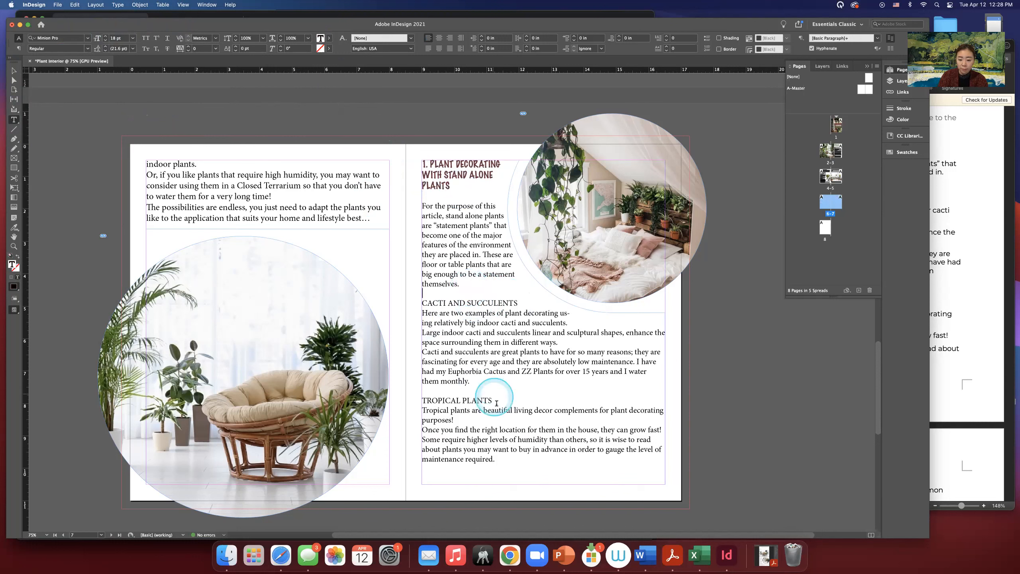
# - Review the magazine's spreads at 25% zoom in Preview mode, without guides and bleed, and return to the normal view
pyautogui.click(14, 71)
pyautogui.click(687, 411)
pyautogui.press('z')
pyautogui.keyDown('alt'); pyautogui.click(671, 402); pyautogui.keyUp('alt')
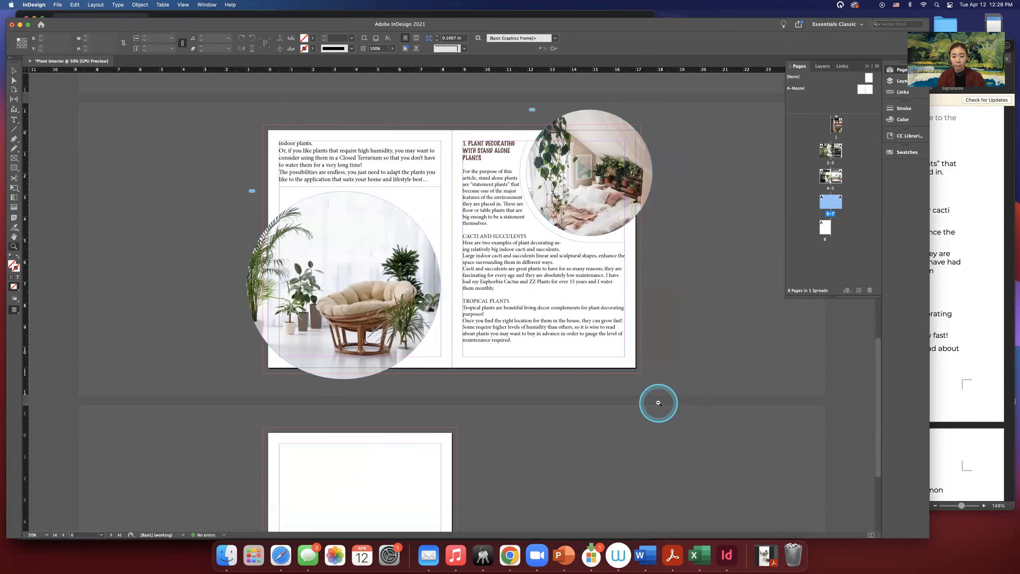
pyautogui.keyDown('alt'); pyautogui.click(658, 403); pyautogui.keyUp('alt')
pyautogui.click(597, 328)
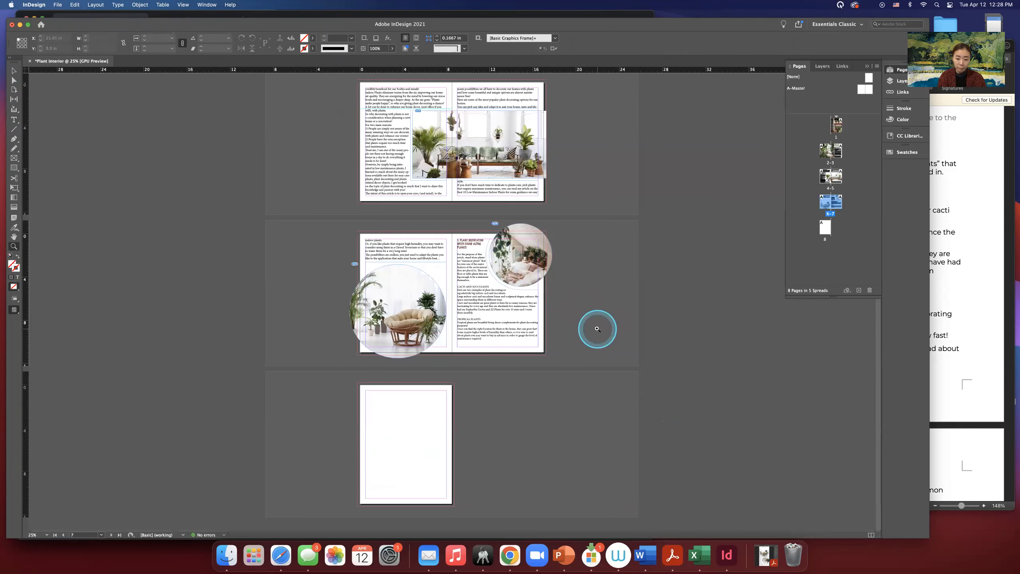
pyautogui.press('w')
pyautogui.scroll(3, 571, 324)
pyautogui.scroll(8, 558, 320)
pyautogui.scroll(3, 558, 320)
pyautogui.scroll(-14, 558, 320)
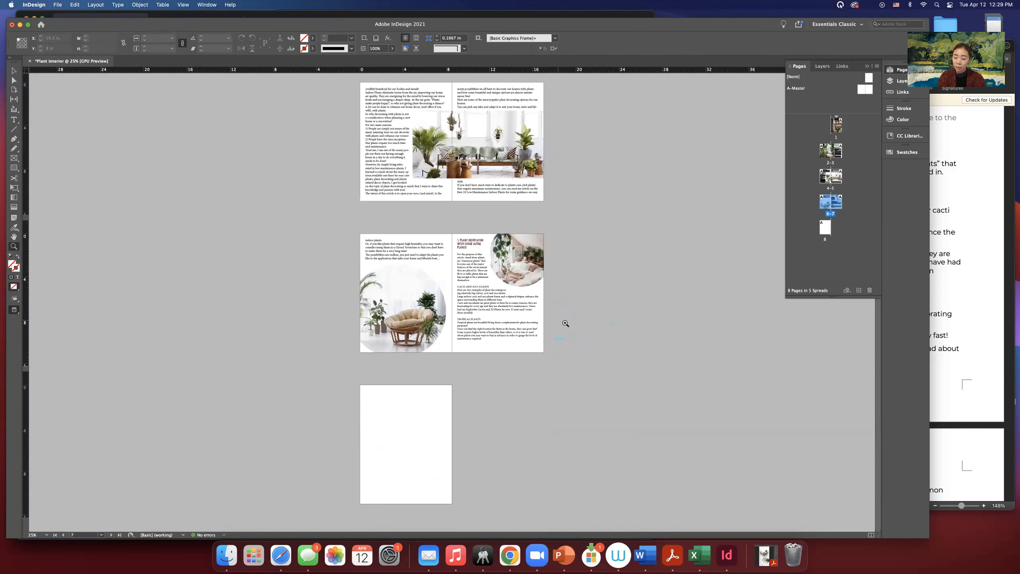
pyautogui.press('w')
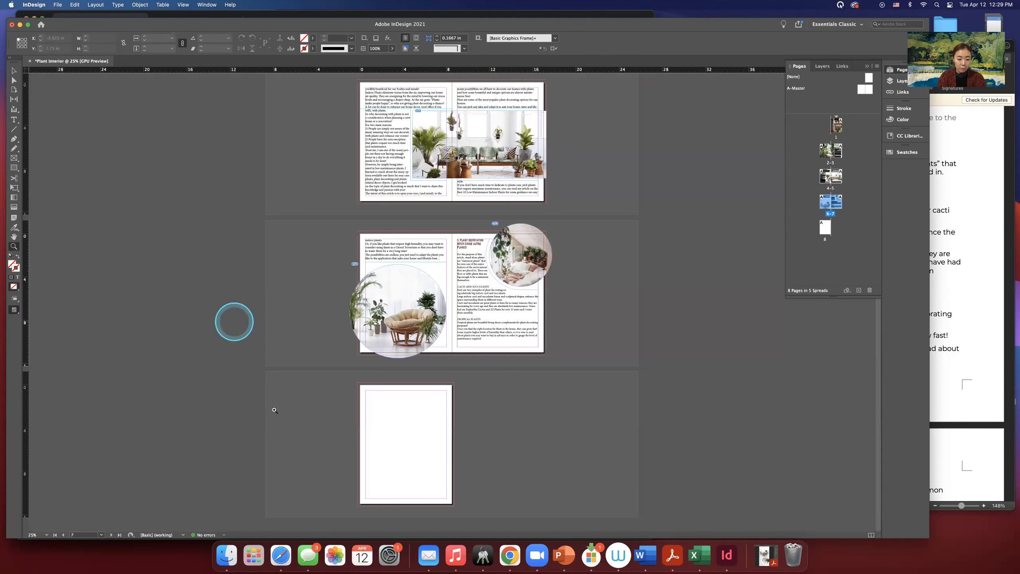
# - Draw a 9 × 11.5 in rectangle frame on page 8, covering the whole page out to the bleed
pyautogui.click(426, 438)
pyautogui.click(426, 438)
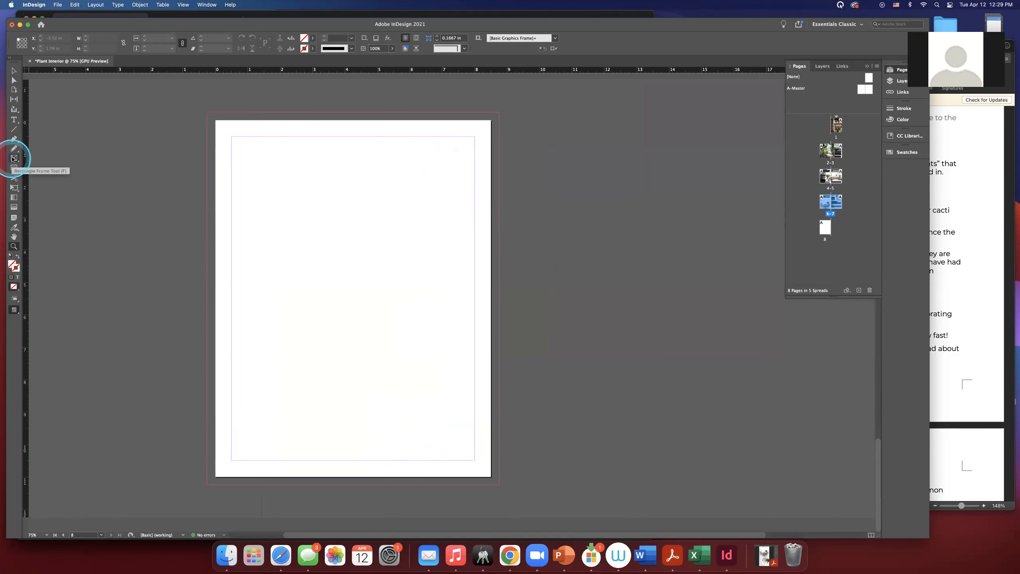
pyautogui.scroll(10, 458, 265)
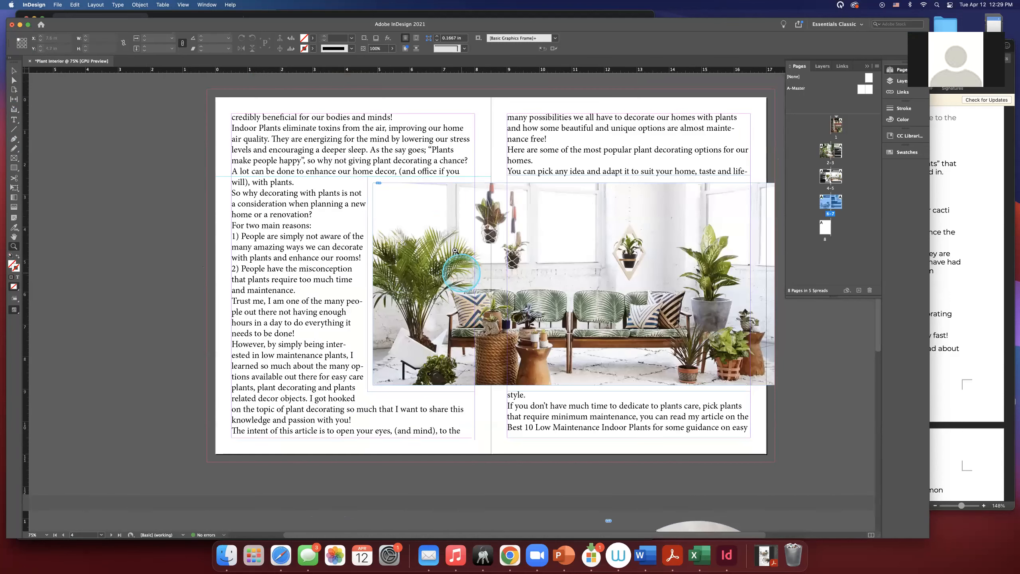
pyautogui.scroll(-5, 455, 251)
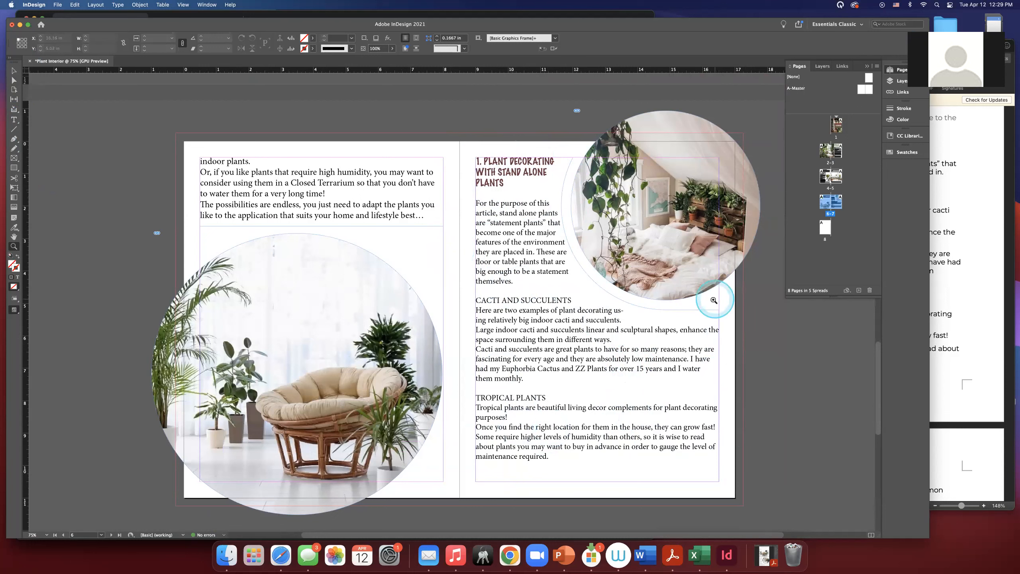
pyautogui.click(14, 121)
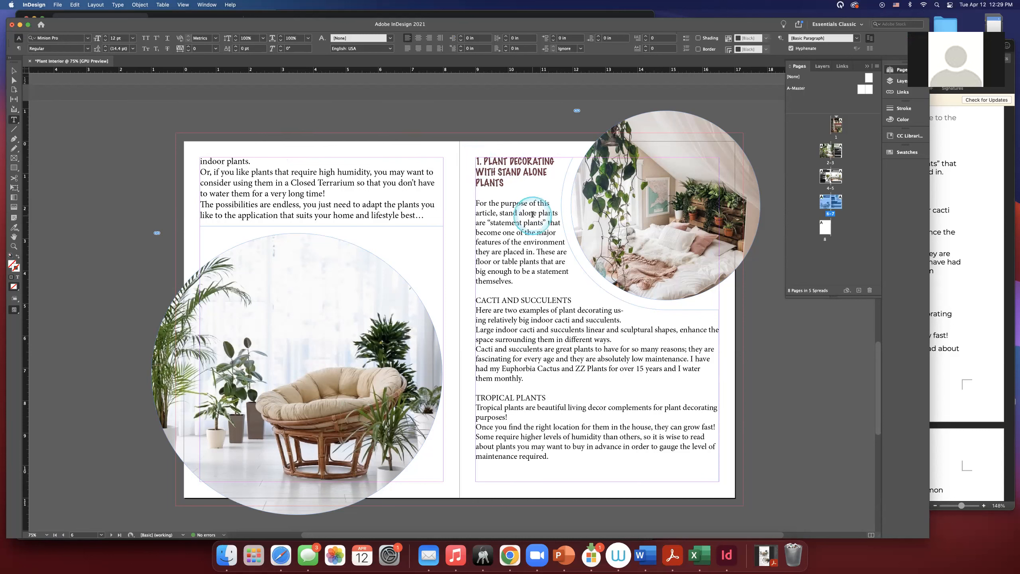
pyautogui.scroll(-10, 116, 153)
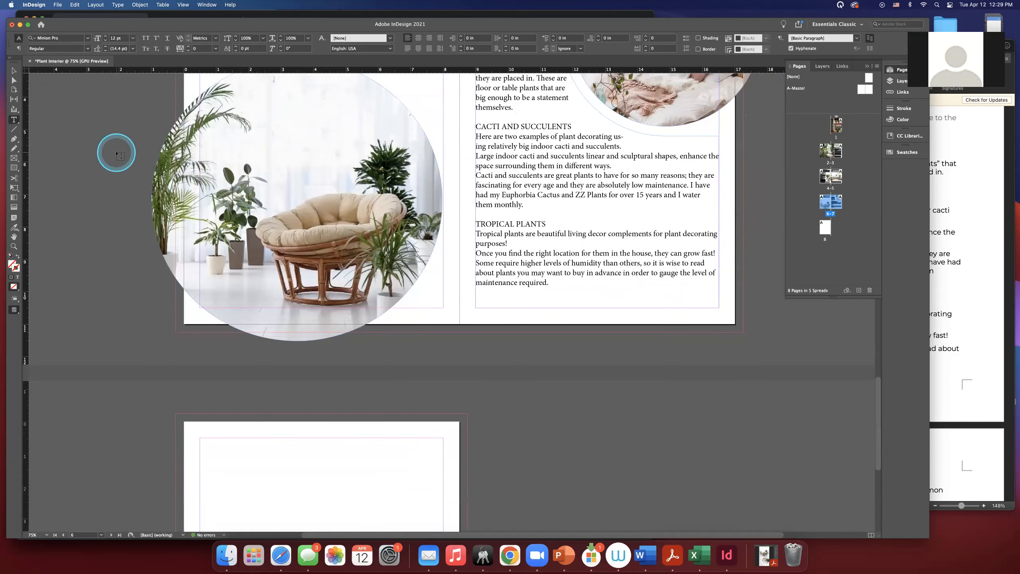
pyautogui.scroll(-3, 116, 153)
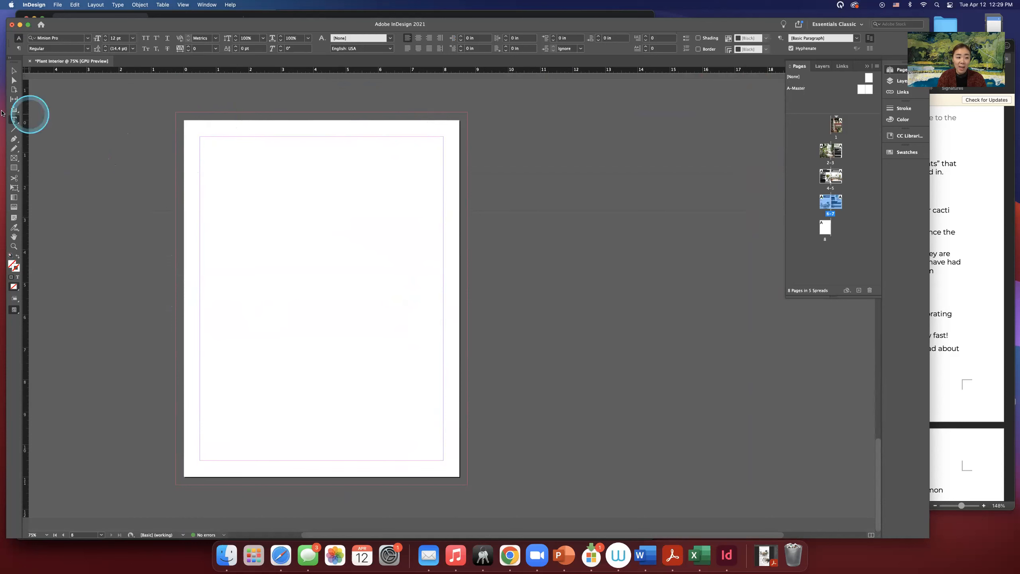
pyautogui.click(14, 159)
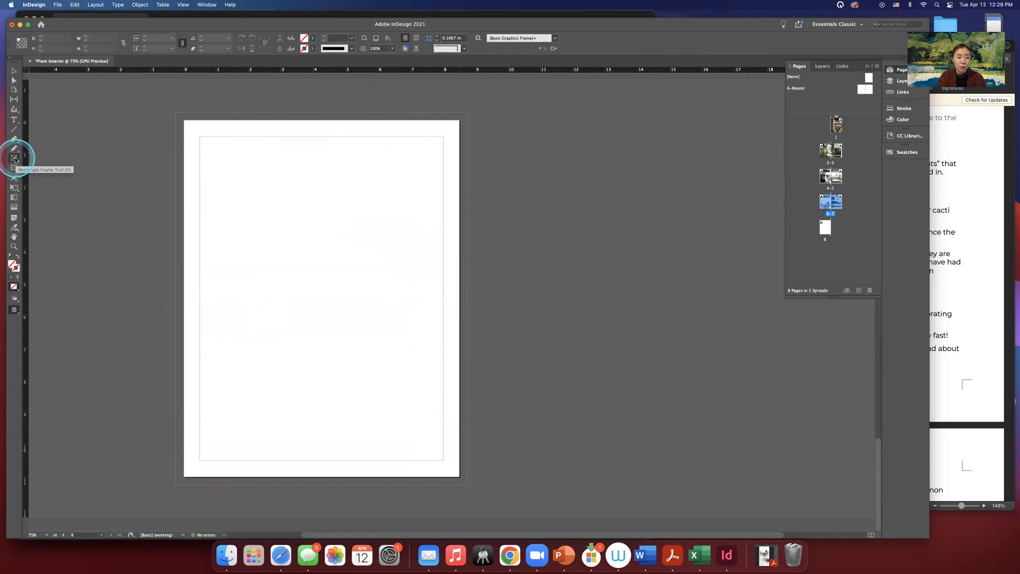
pyautogui.moveTo(177, 111); pyautogui.dragTo(467, 485)
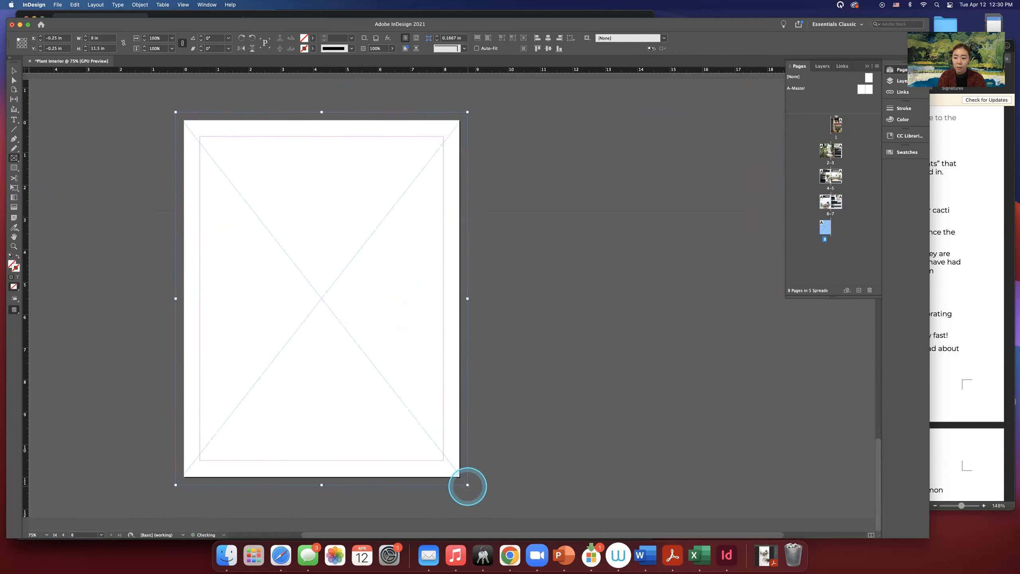
# - Place Sample 3-6.jpeg from the Samples folder into page 8's frame and make the image fill the frame proportionally
pyautogui.click(227, 553)
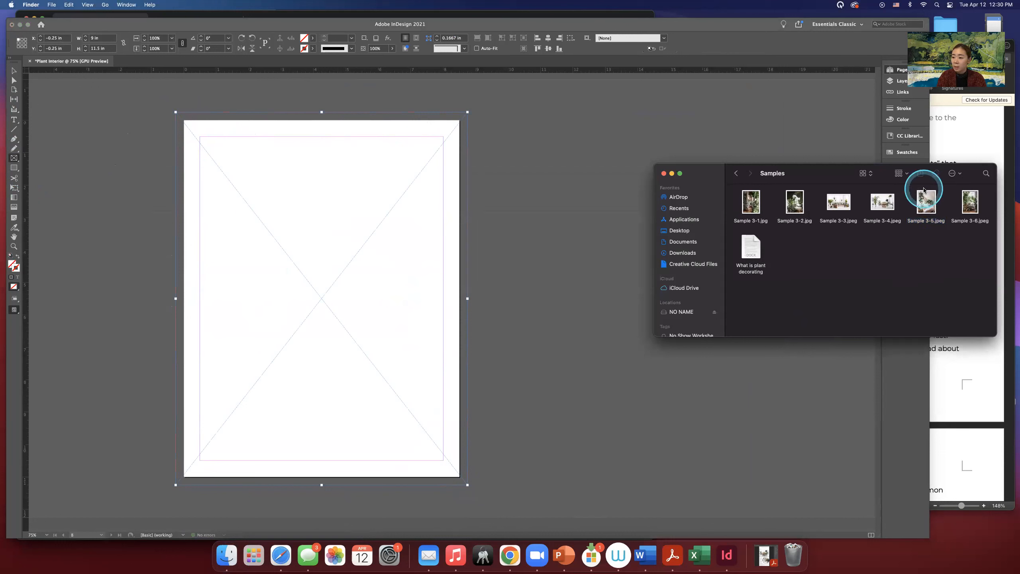
pyautogui.click(969, 203)
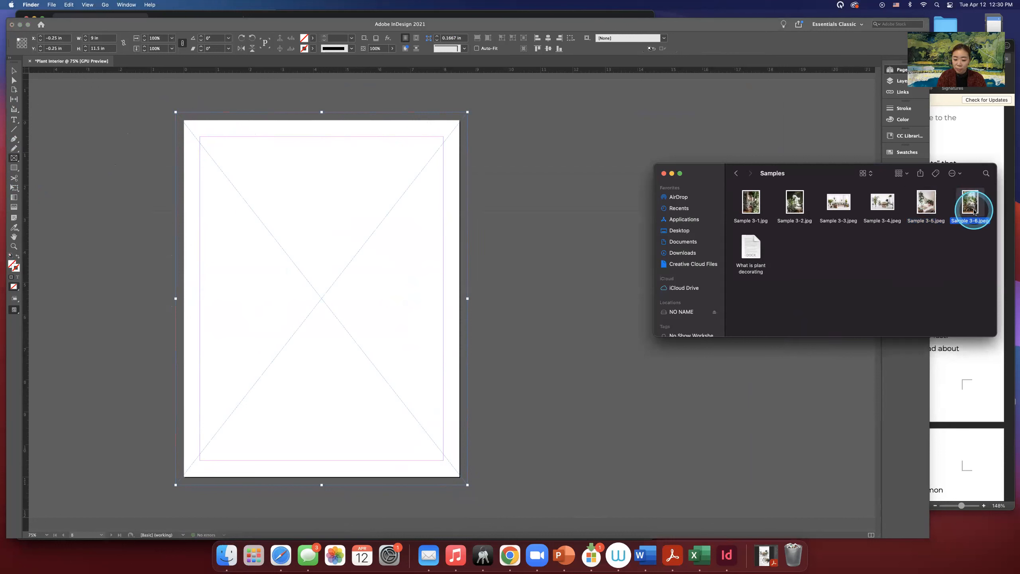
pyautogui.moveTo(971, 207); pyautogui.dragTo(366, 267)
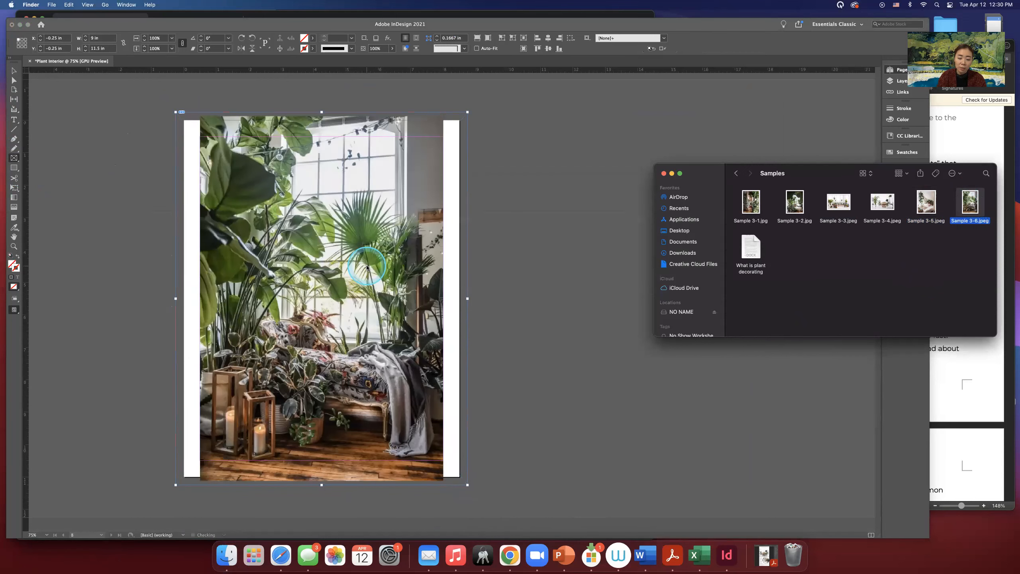
pyautogui.click(477, 39)
pyautogui.click(477, 38)
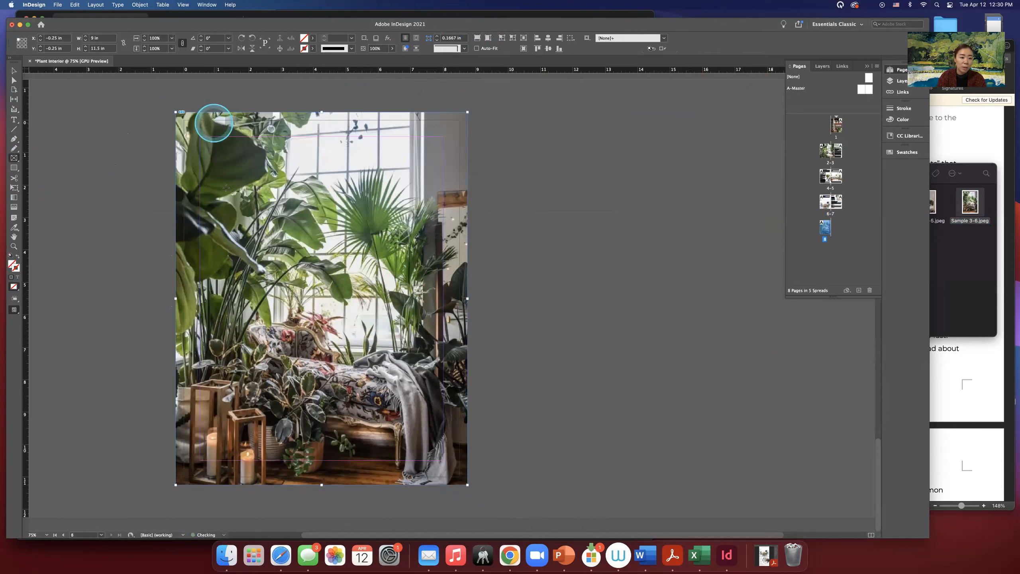
pyautogui.click(14, 71)
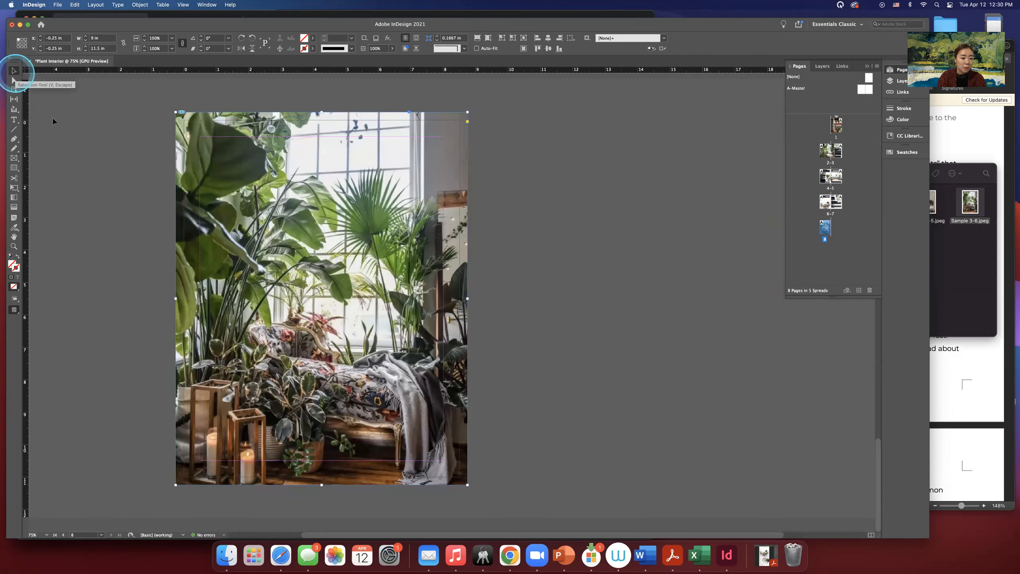
pyautogui.click(567, 423)
# - Review all the magazine's spreads from cover to back page at 25% zoom in Preview mode
pyautogui.press('z')
pyautogui.keyDown('alt'); pyautogui.click(546, 424); pyautogui.keyUp('alt')
pyautogui.keyDown('alt'); pyautogui.click(547, 420); pyautogui.keyUp('alt')
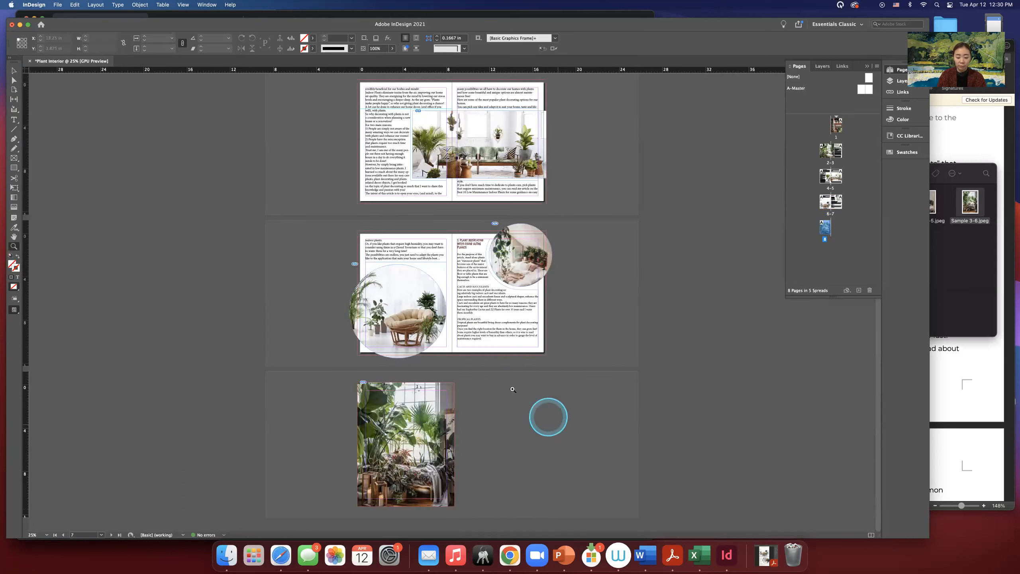
pyautogui.scroll(10, 506, 362)
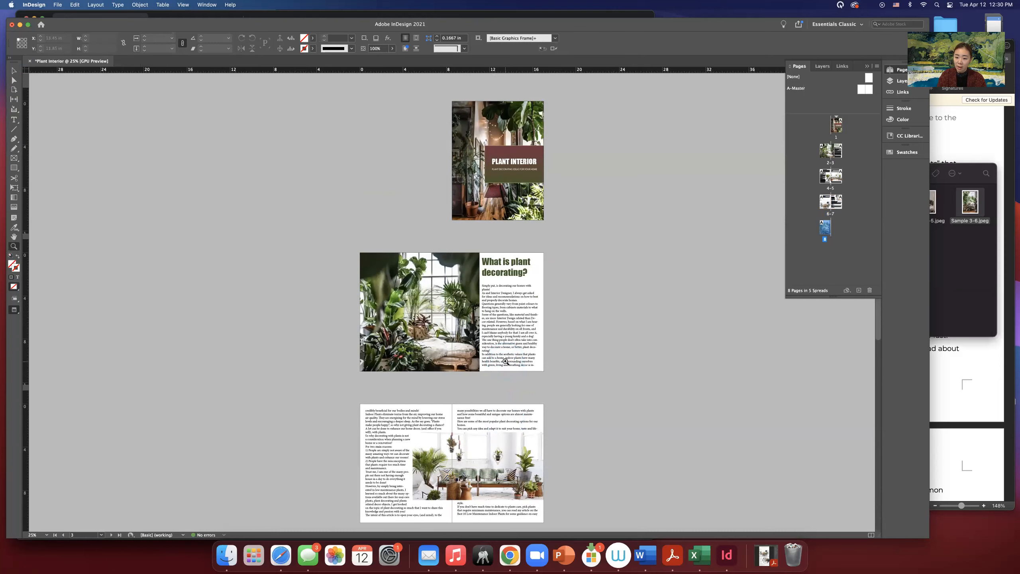
pyautogui.scroll(-10, 506, 362)
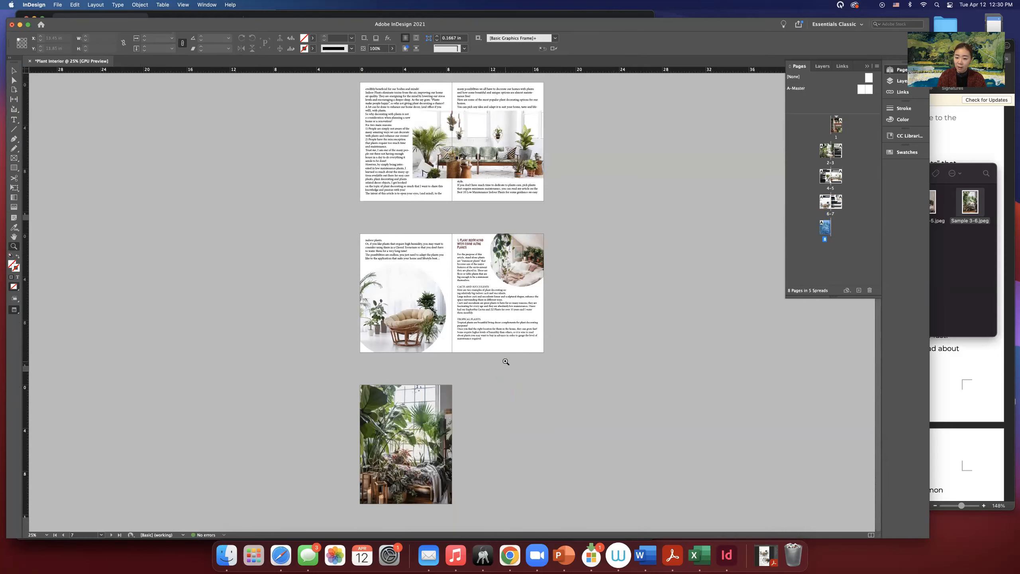
pyautogui.scroll(6, 505, 361)
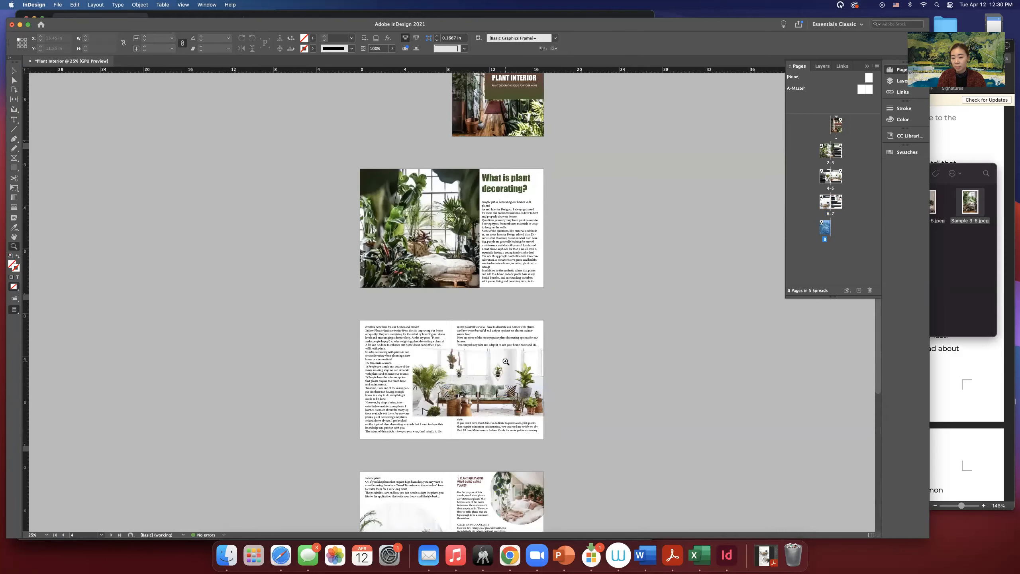
pyautogui.scroll(-4, 505, 362)
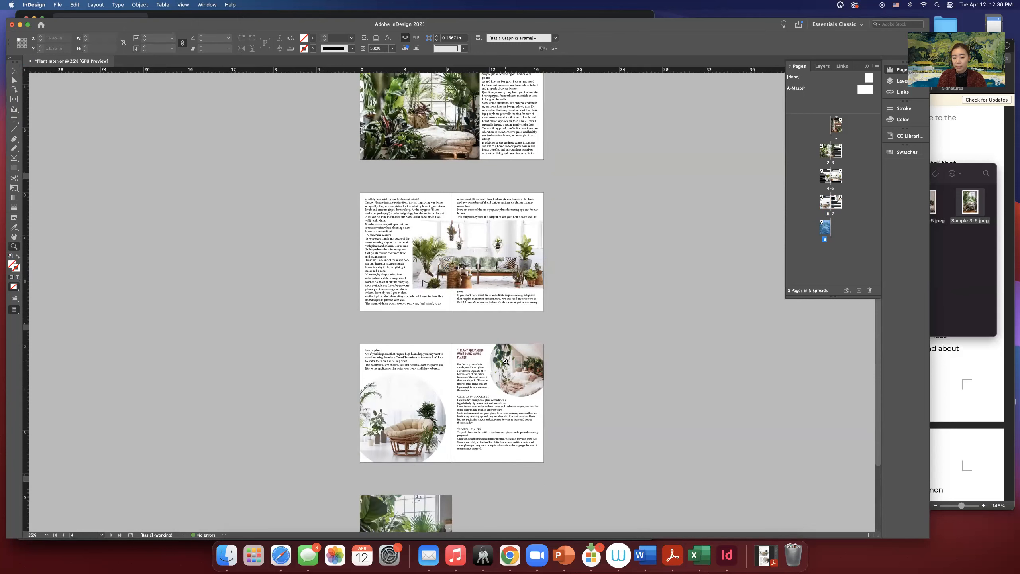
pyautogui.scroll(-3, 506, 362)
pyautogui.scroll(5, 506, 362)
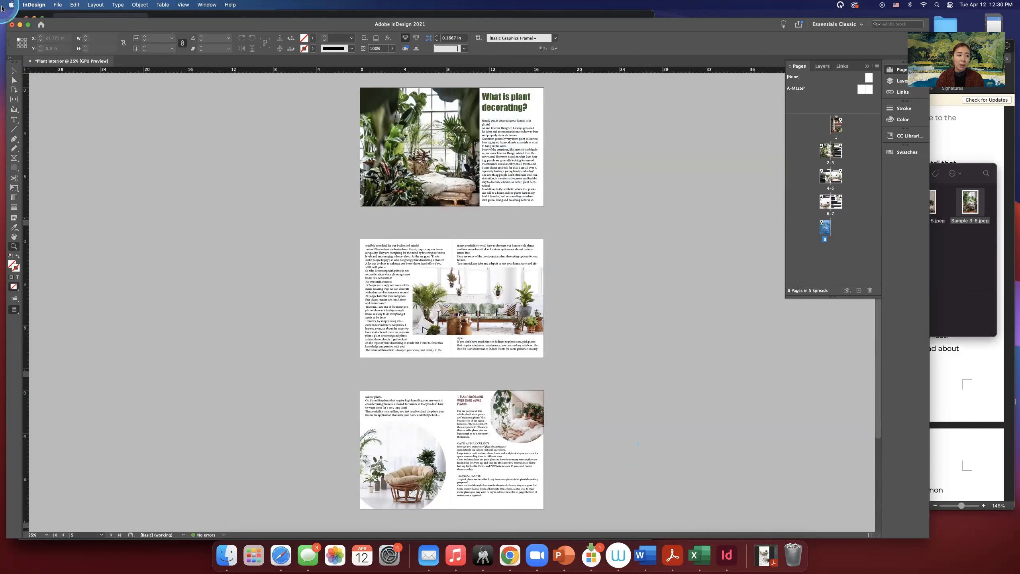
# - Start packaging the publication and save the document as Plant Interior on the Desktop, replacing the existing file
pyautogui.click(58, 5)
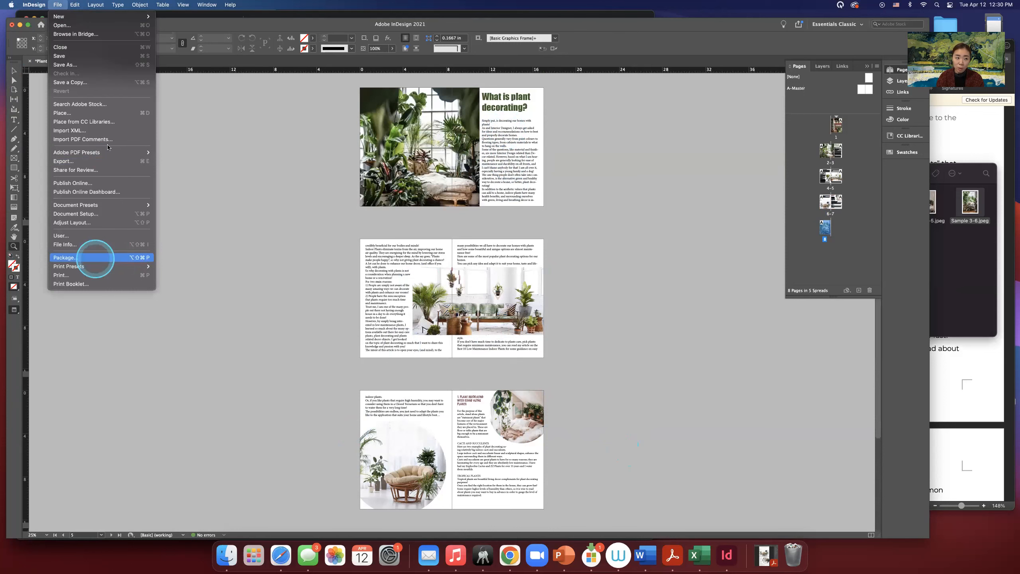
pyautogui.click(89, 257)
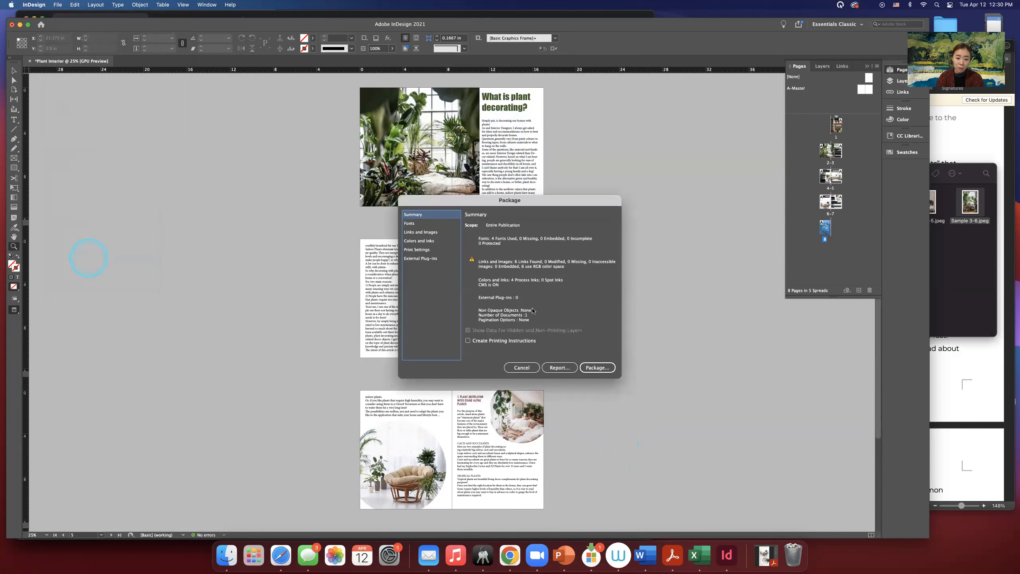
pyautogui.click(597, 368)
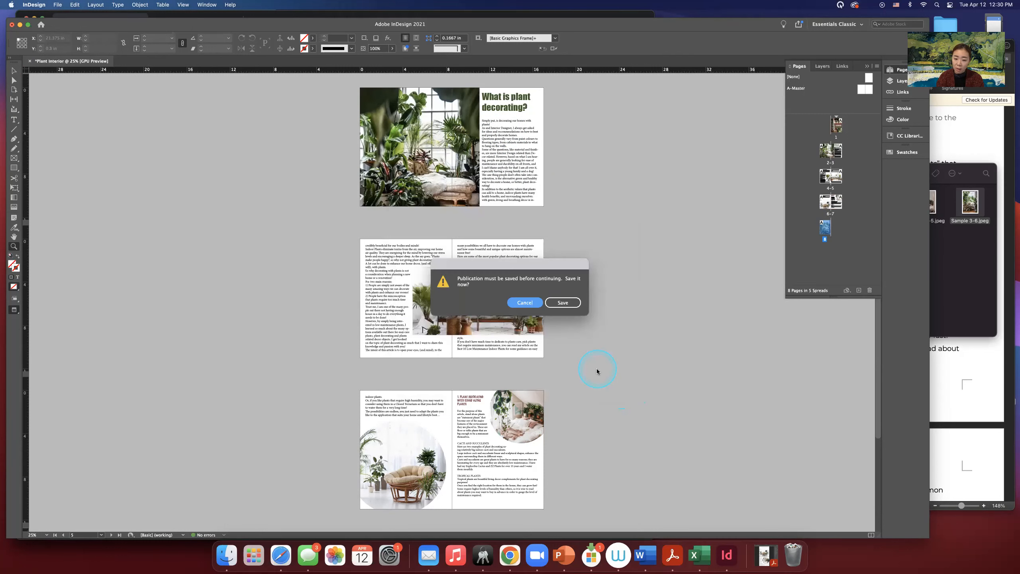
pyautogui.click(570, 302)
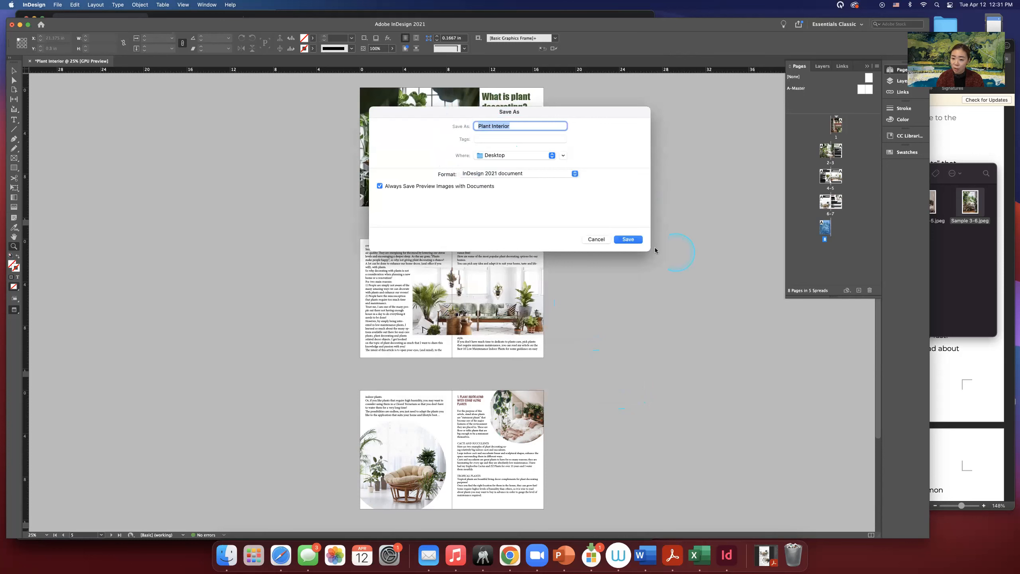
pyautogui.click(629, 239)
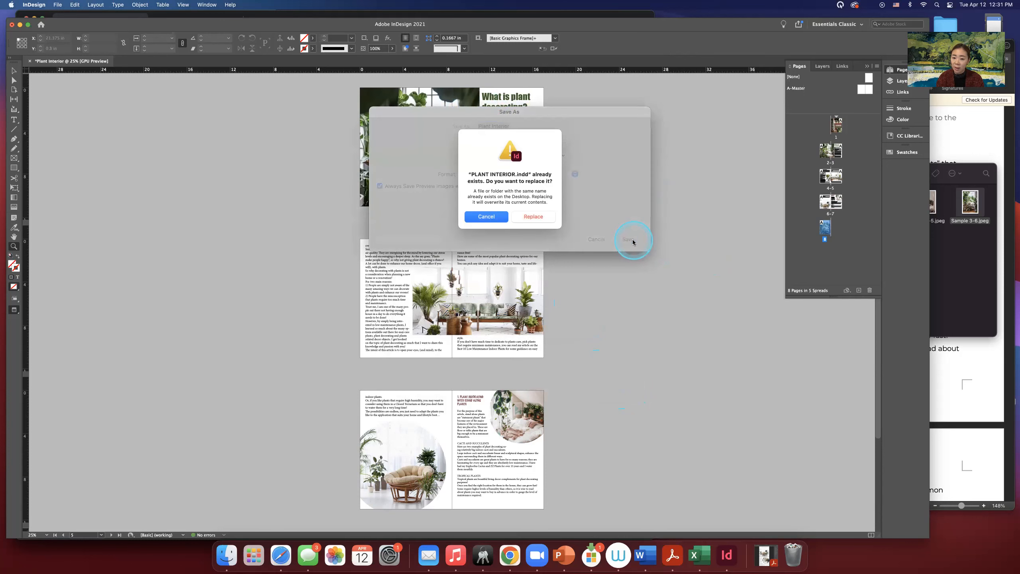
pyautogui.click(518, 218)
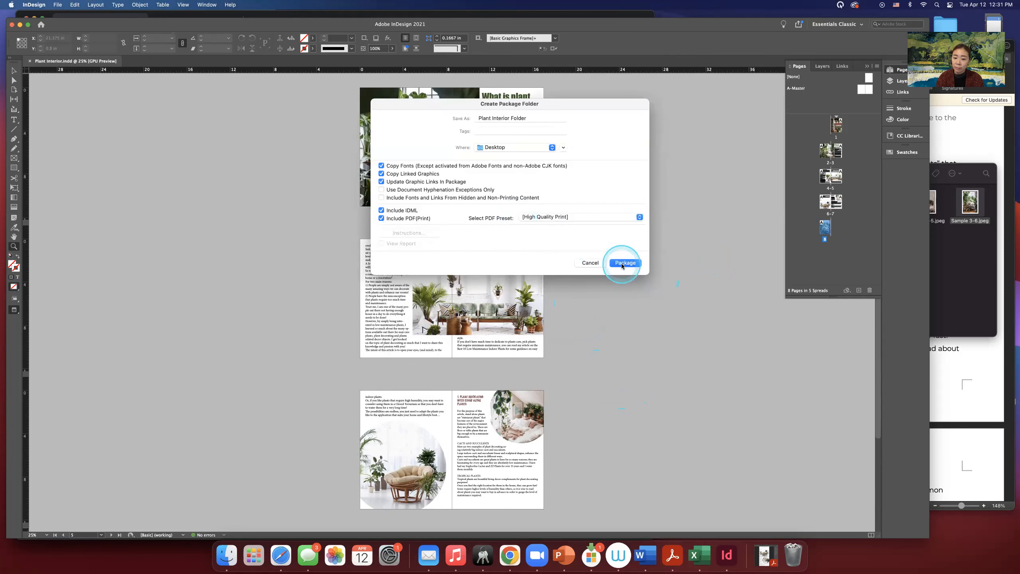
# - Try to package the publication as Plant Interior Folder on the Desktop, replacing the existing folder
pyautogui.click(625, 262)
pyautogui.click(545, 236)
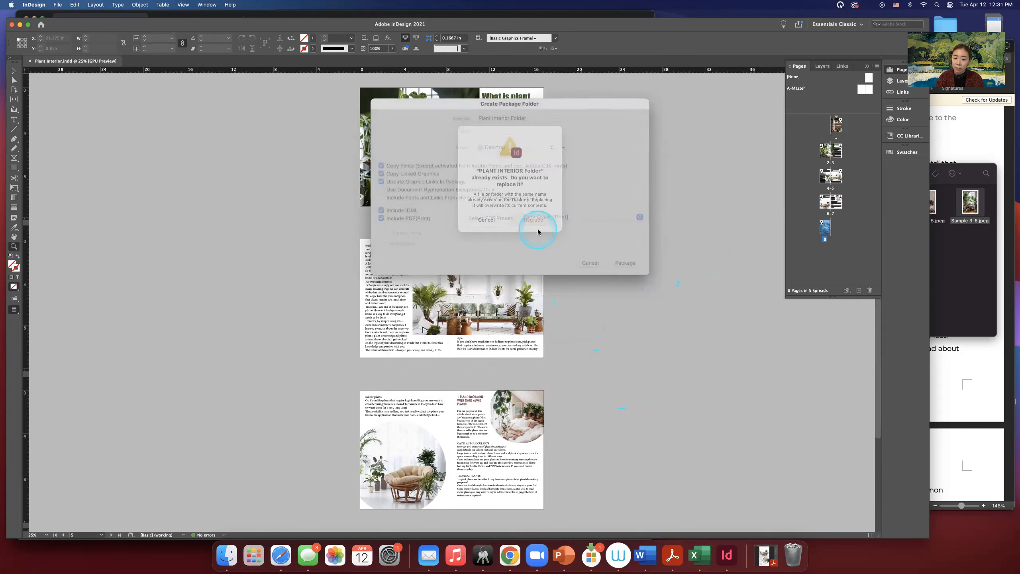
pyautogui.click(536, 294)
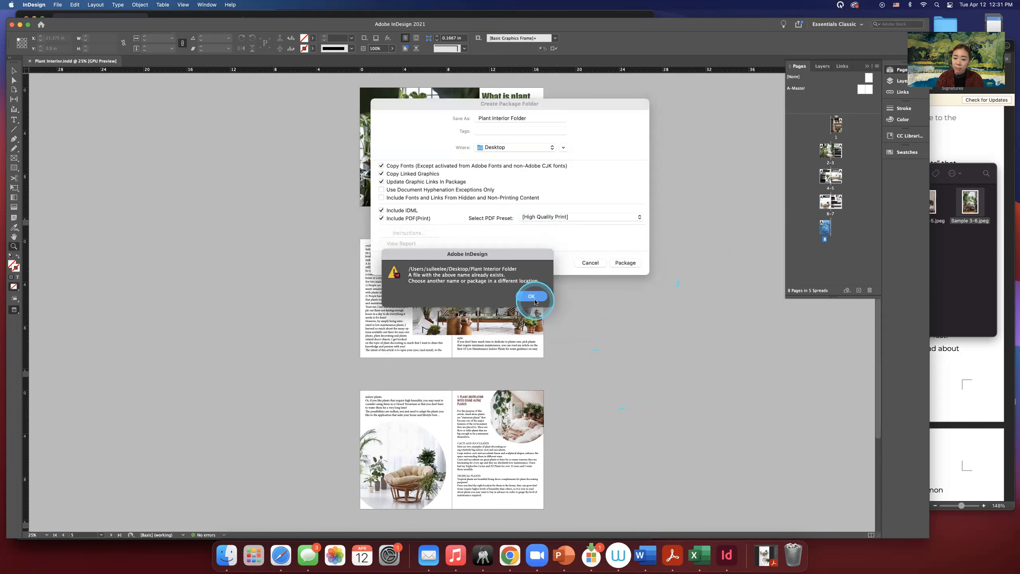
pyautogui.click(630, 264)
pyautogui.click(486, 228)
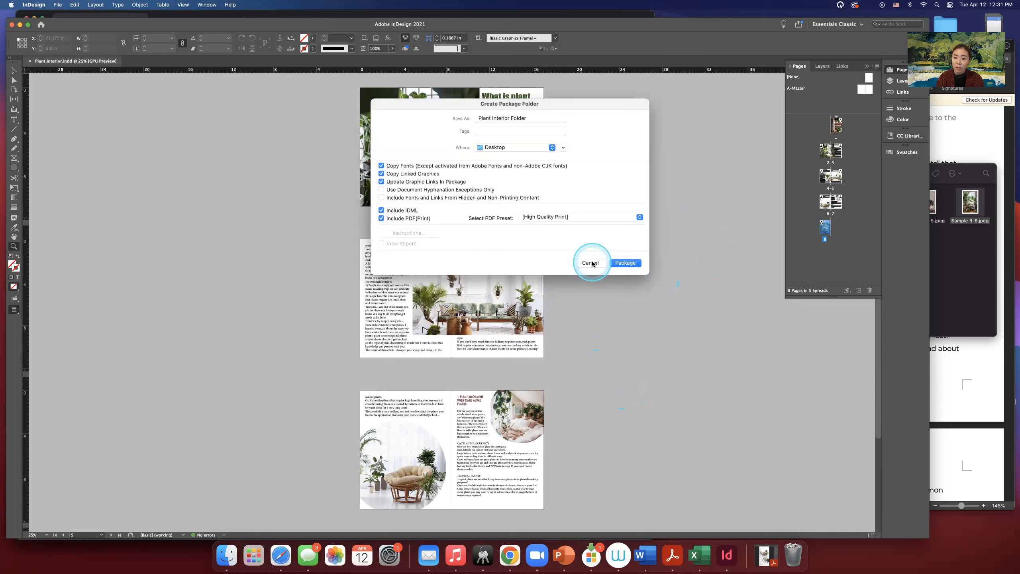
pyautogui.click(592, 264)
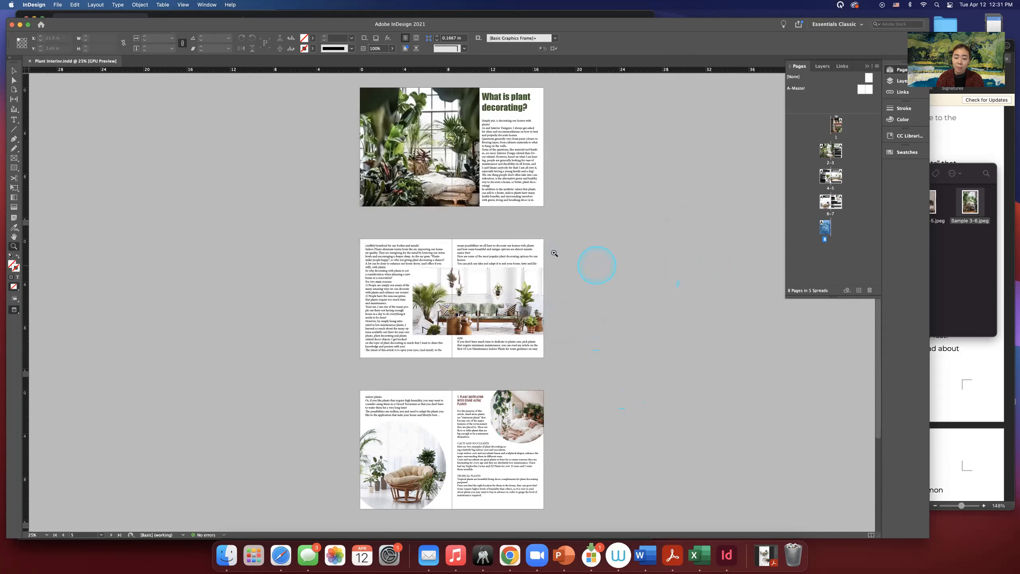
# - Package the publication on the Desktop as "Plant Interior Folder -2" with fonts, linked graphics, IDML and a High Quality Print PDF
pyautogui.click(54, 9)
pyautogui.click(114, 262)
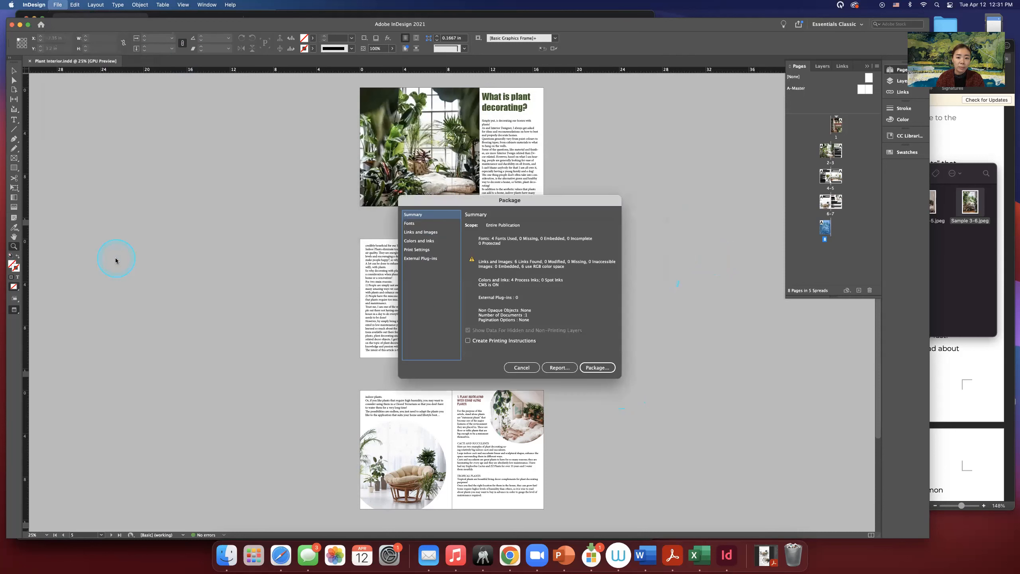
pyautogui.click(597, 367)
pyautogui.click(538, 119)
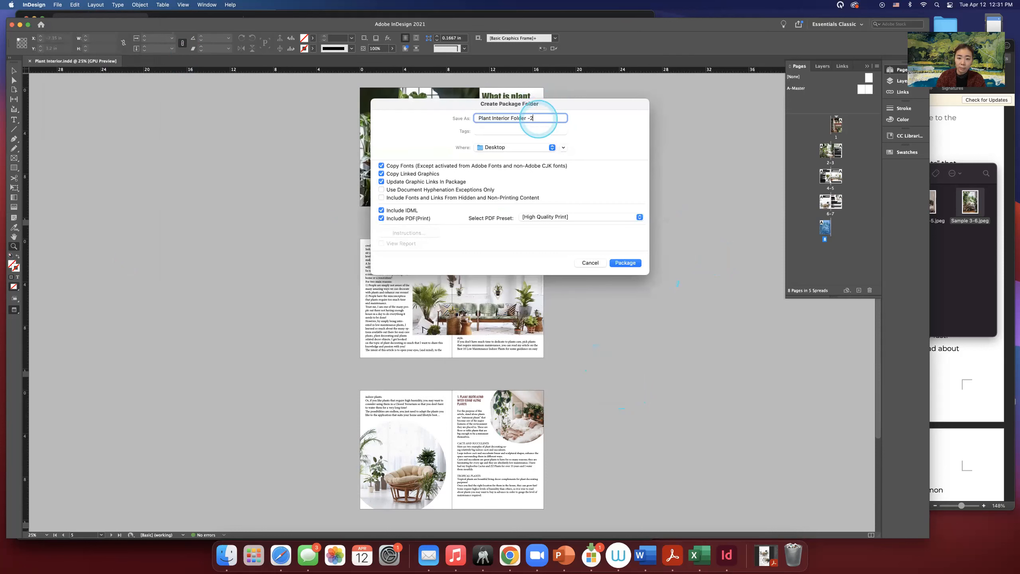
pyautogui.click(626, 262)
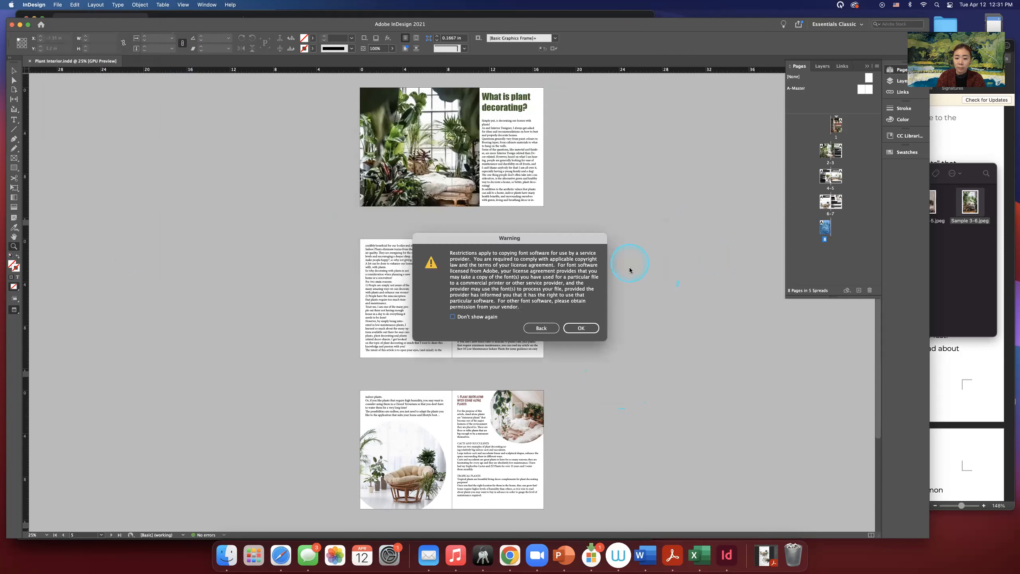
pyautogui.click(588, 323)
pyautogui.click(799, 282)
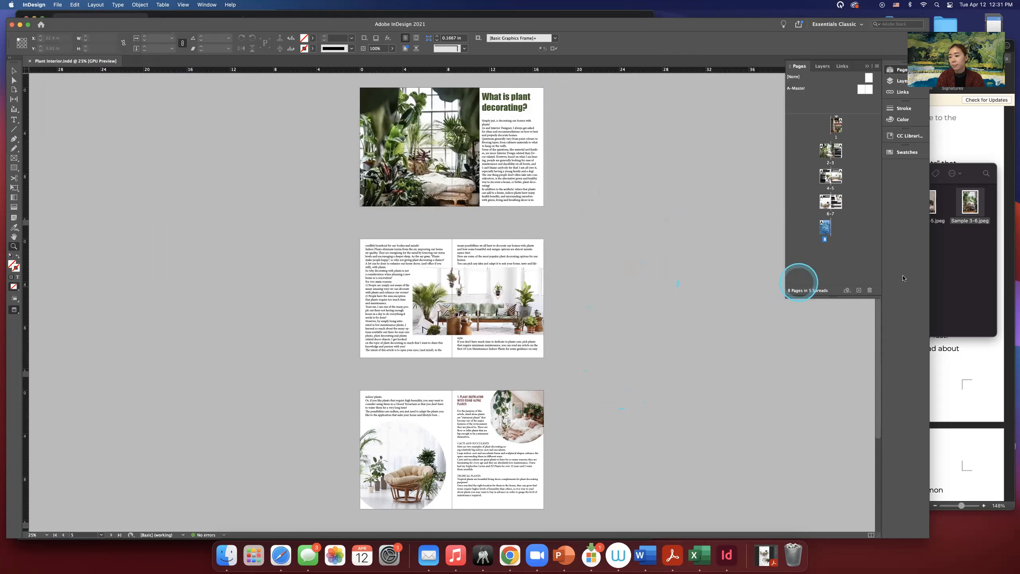
# - Preview PLANT INTERIOR.pdf from the PLANT INTERIOR Folder in Finder and look through its pages up to the last one
pyautogui.click(944, 285)
pyautogui.click(736, 173)
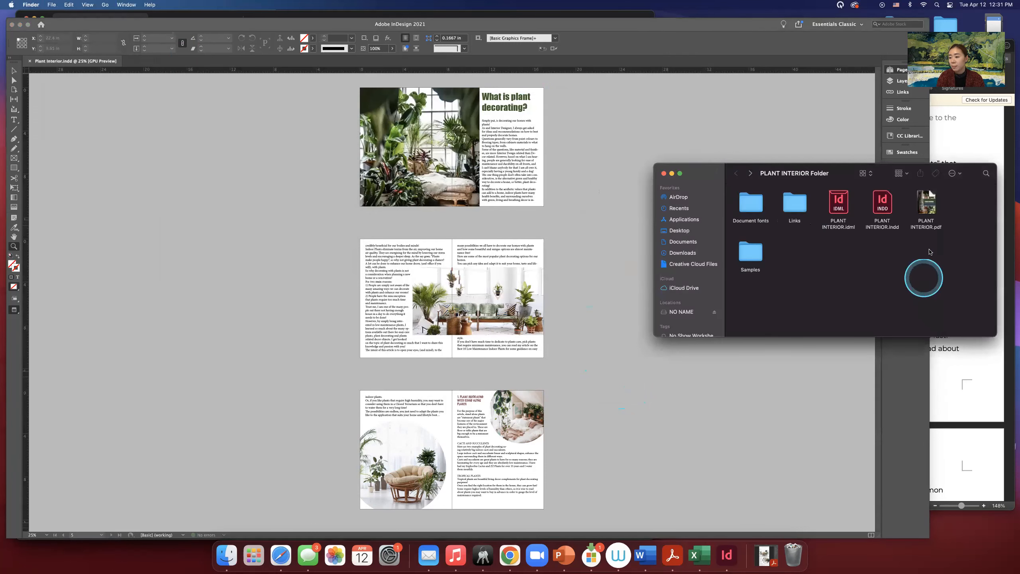
pyautogui.click(925, 203)
pyautogui.press('space')
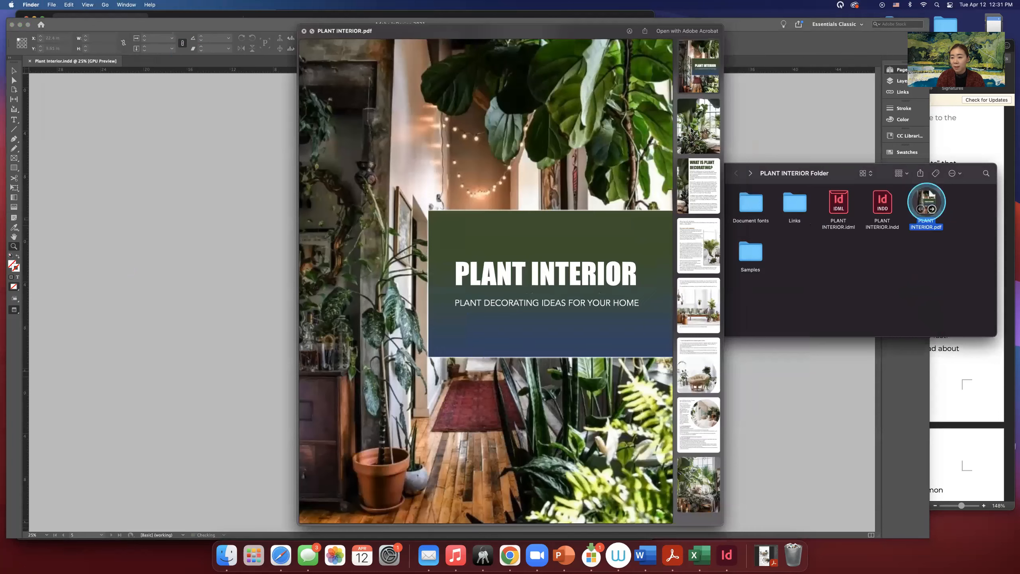
pyautogui.click(691, 131)
pyautogui.click(698, 187)
pyautogui.click(707, 271)
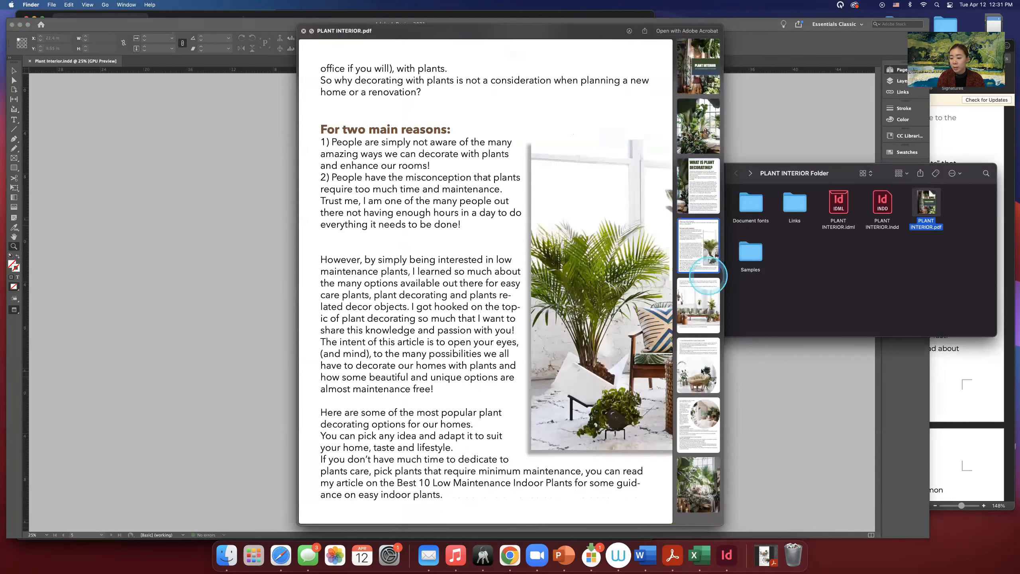
pyautogui.press('Down')
pyautogui.press('Down')
pyautogui.press('Down')
pyautogui.press('Down')
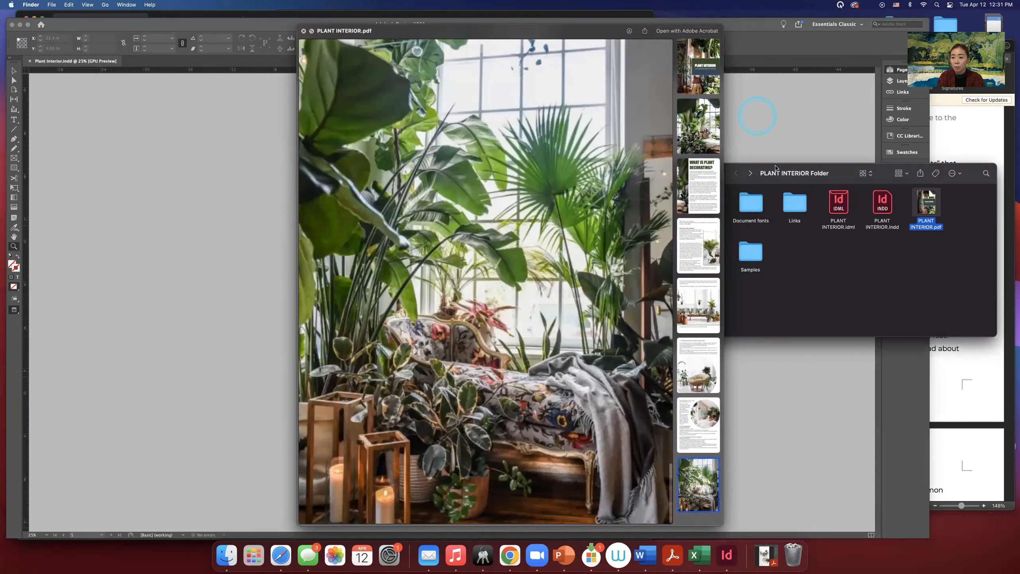
pyautogui.press('space')
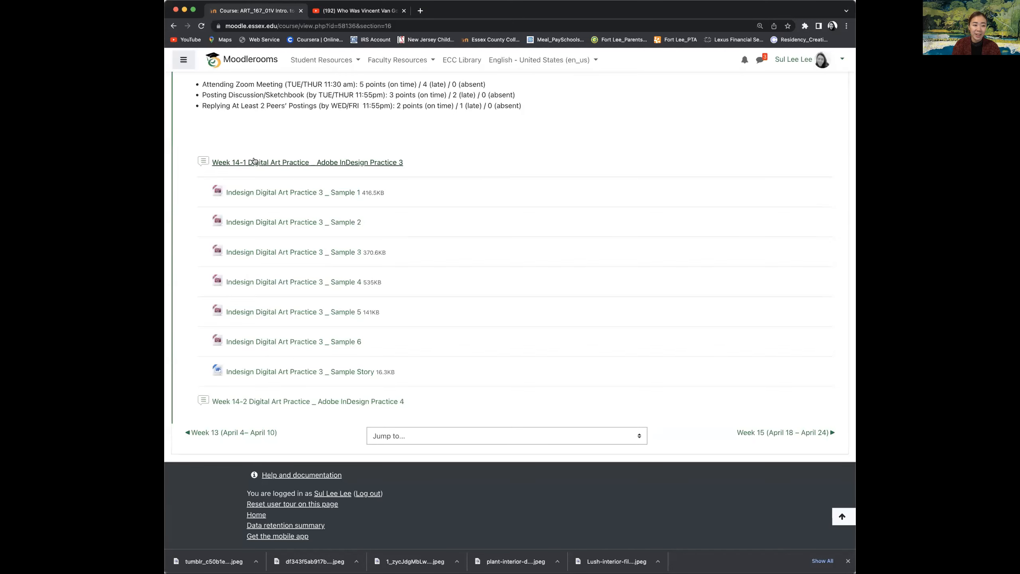
pyautogui.scroll(1, 255, 162)
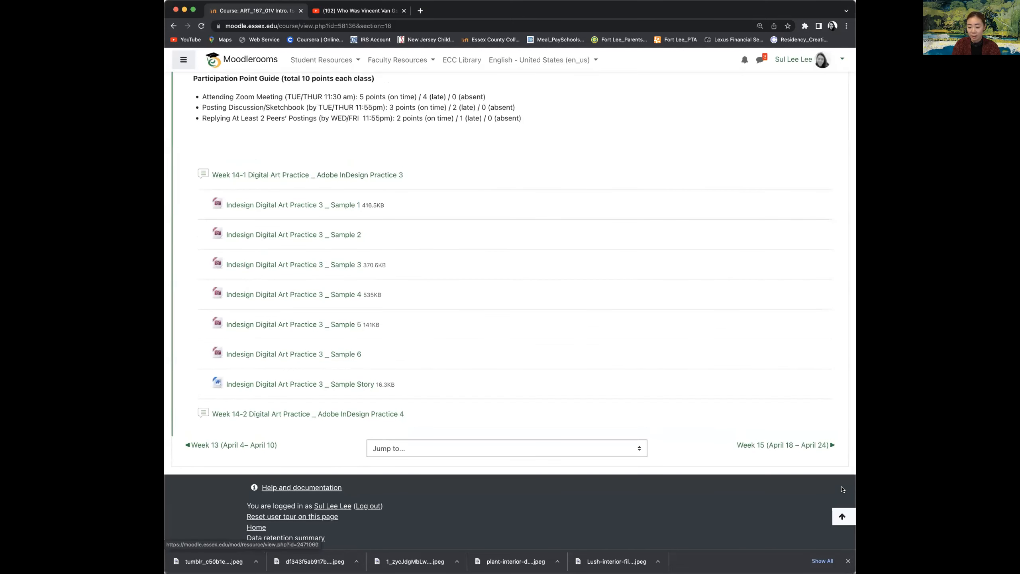